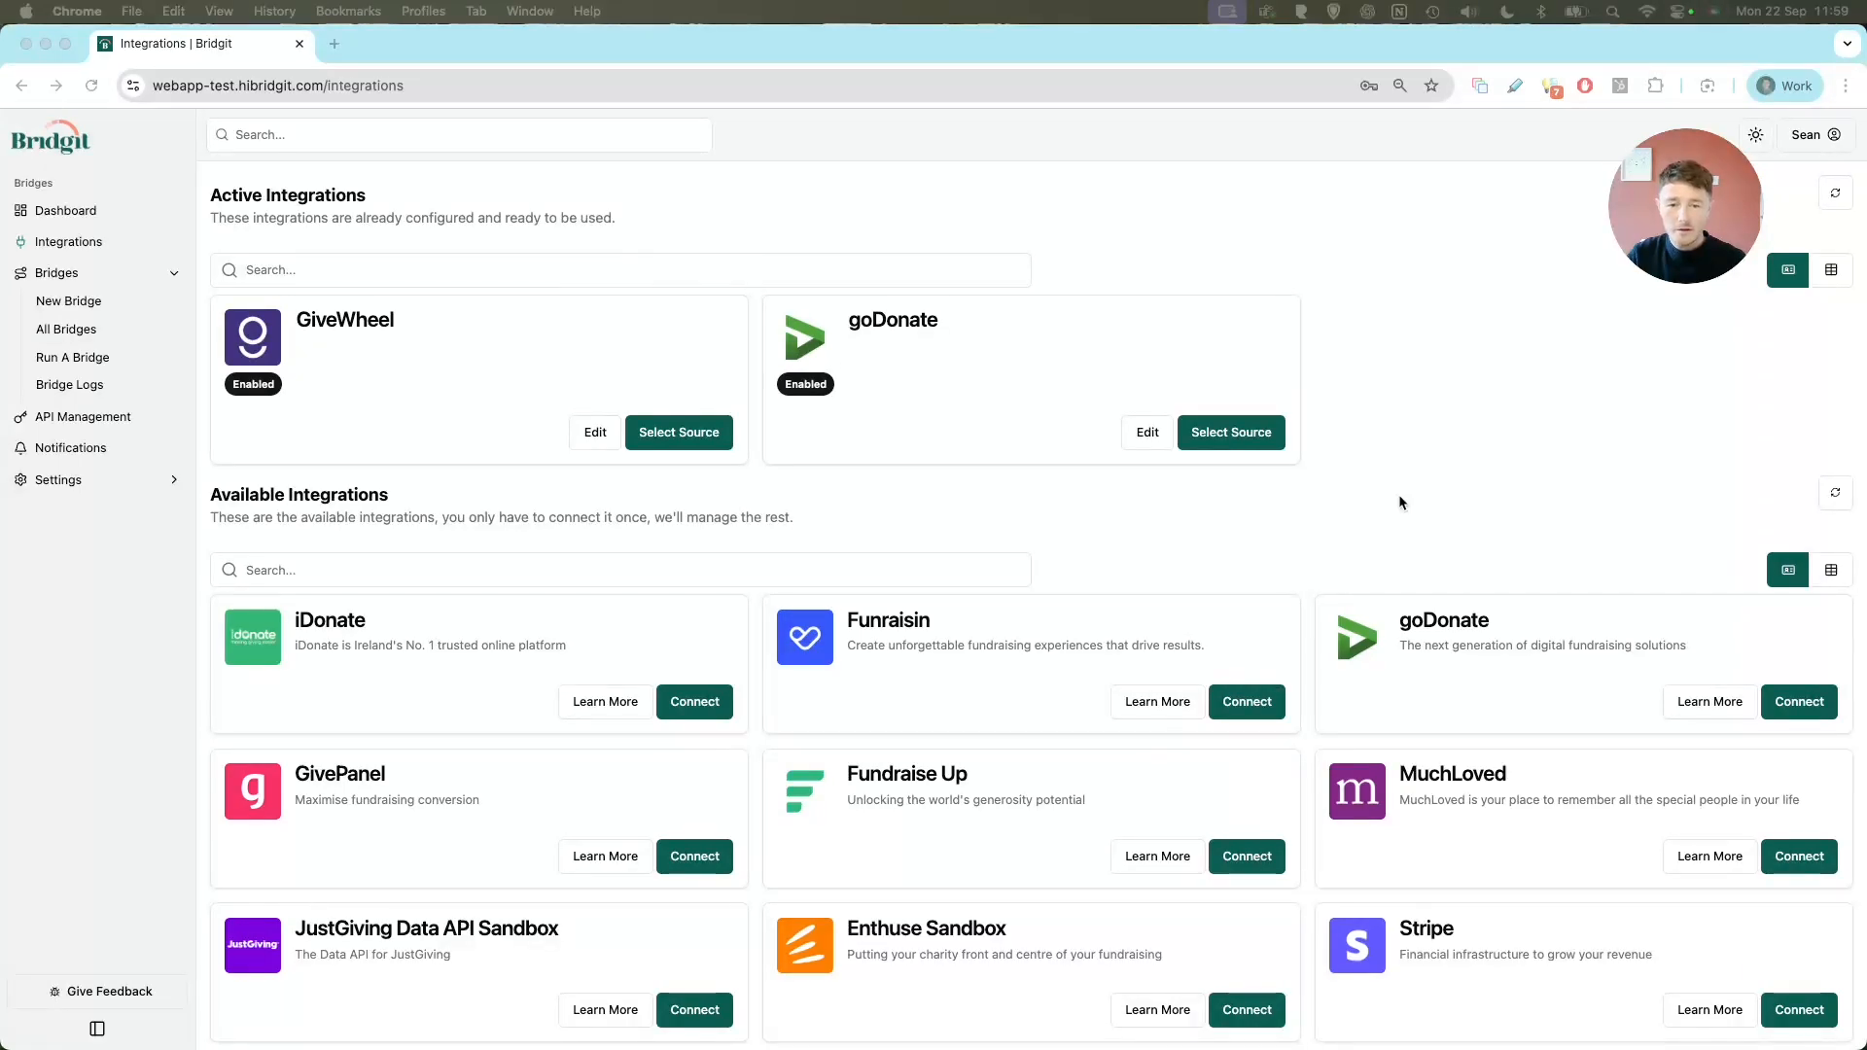
Connect the MuchLoved integration by pasting its API key, and dismiss the browser's offer to update the saved password
scroll(1389, 495, down, 3)
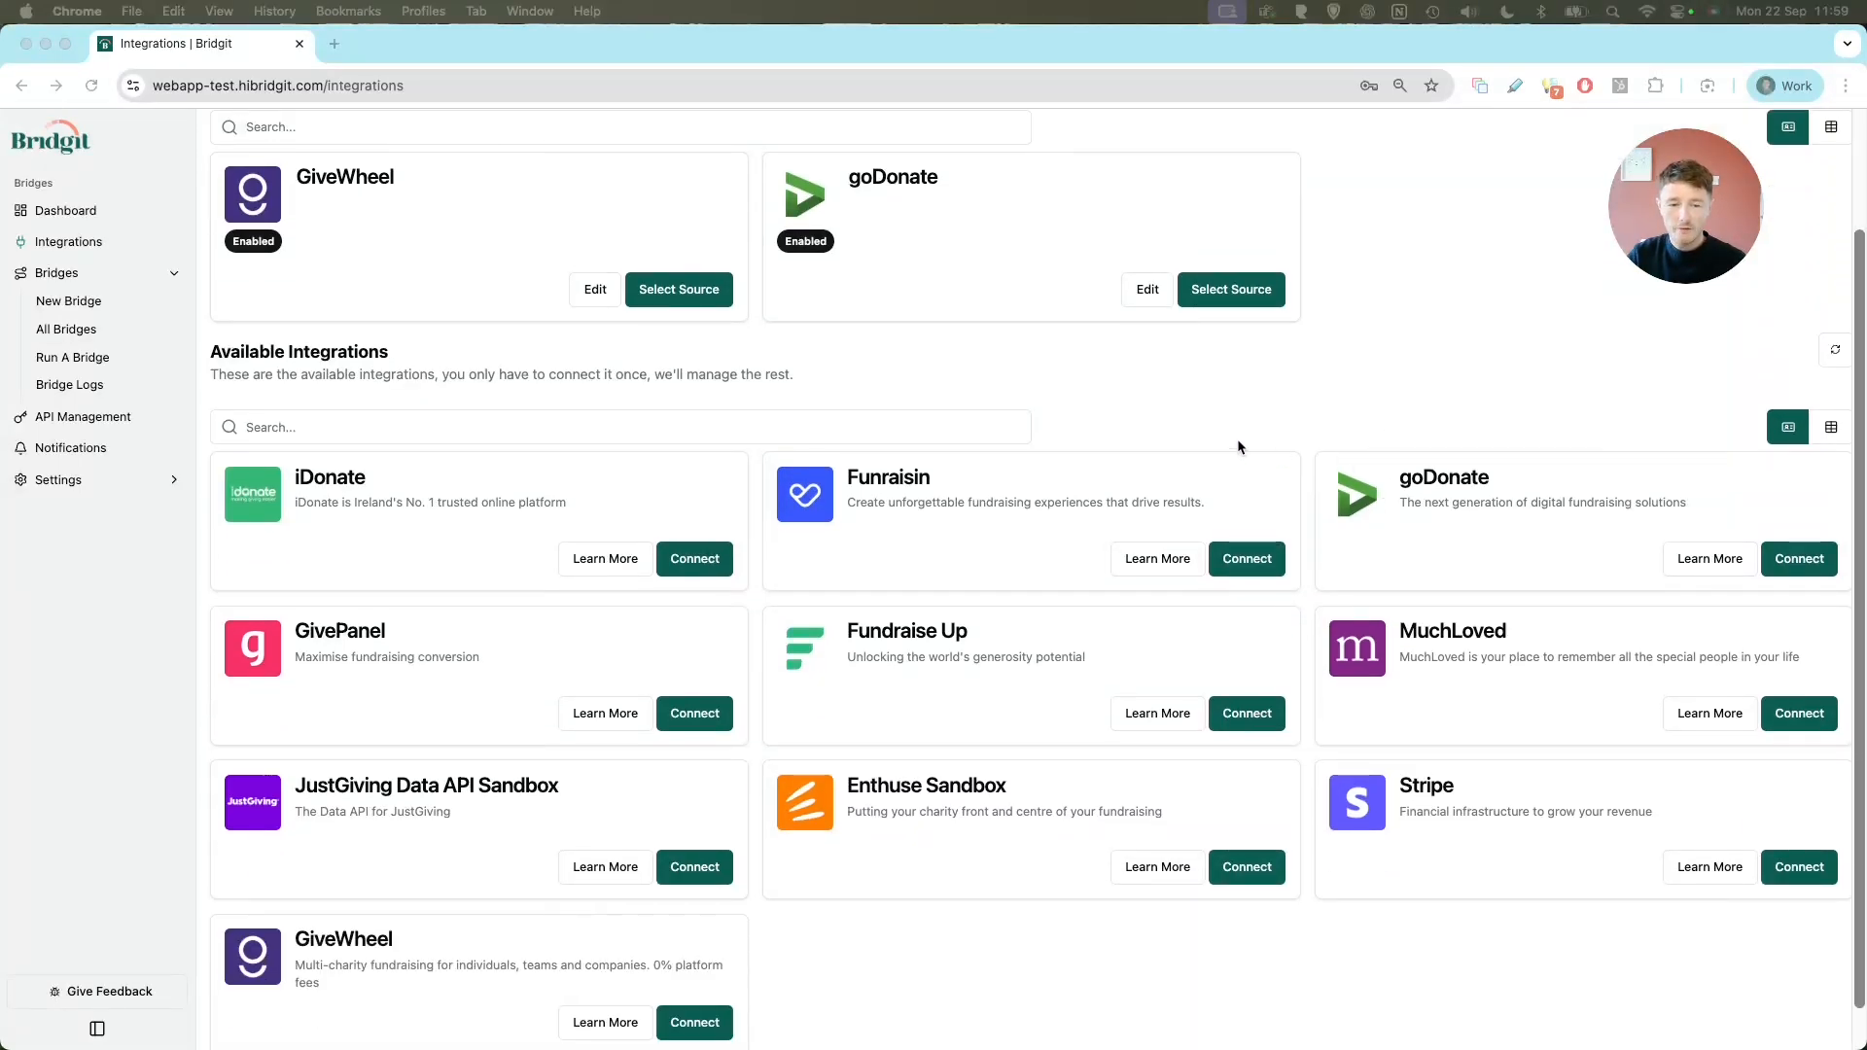
scroll(1167, 419, up, 3)
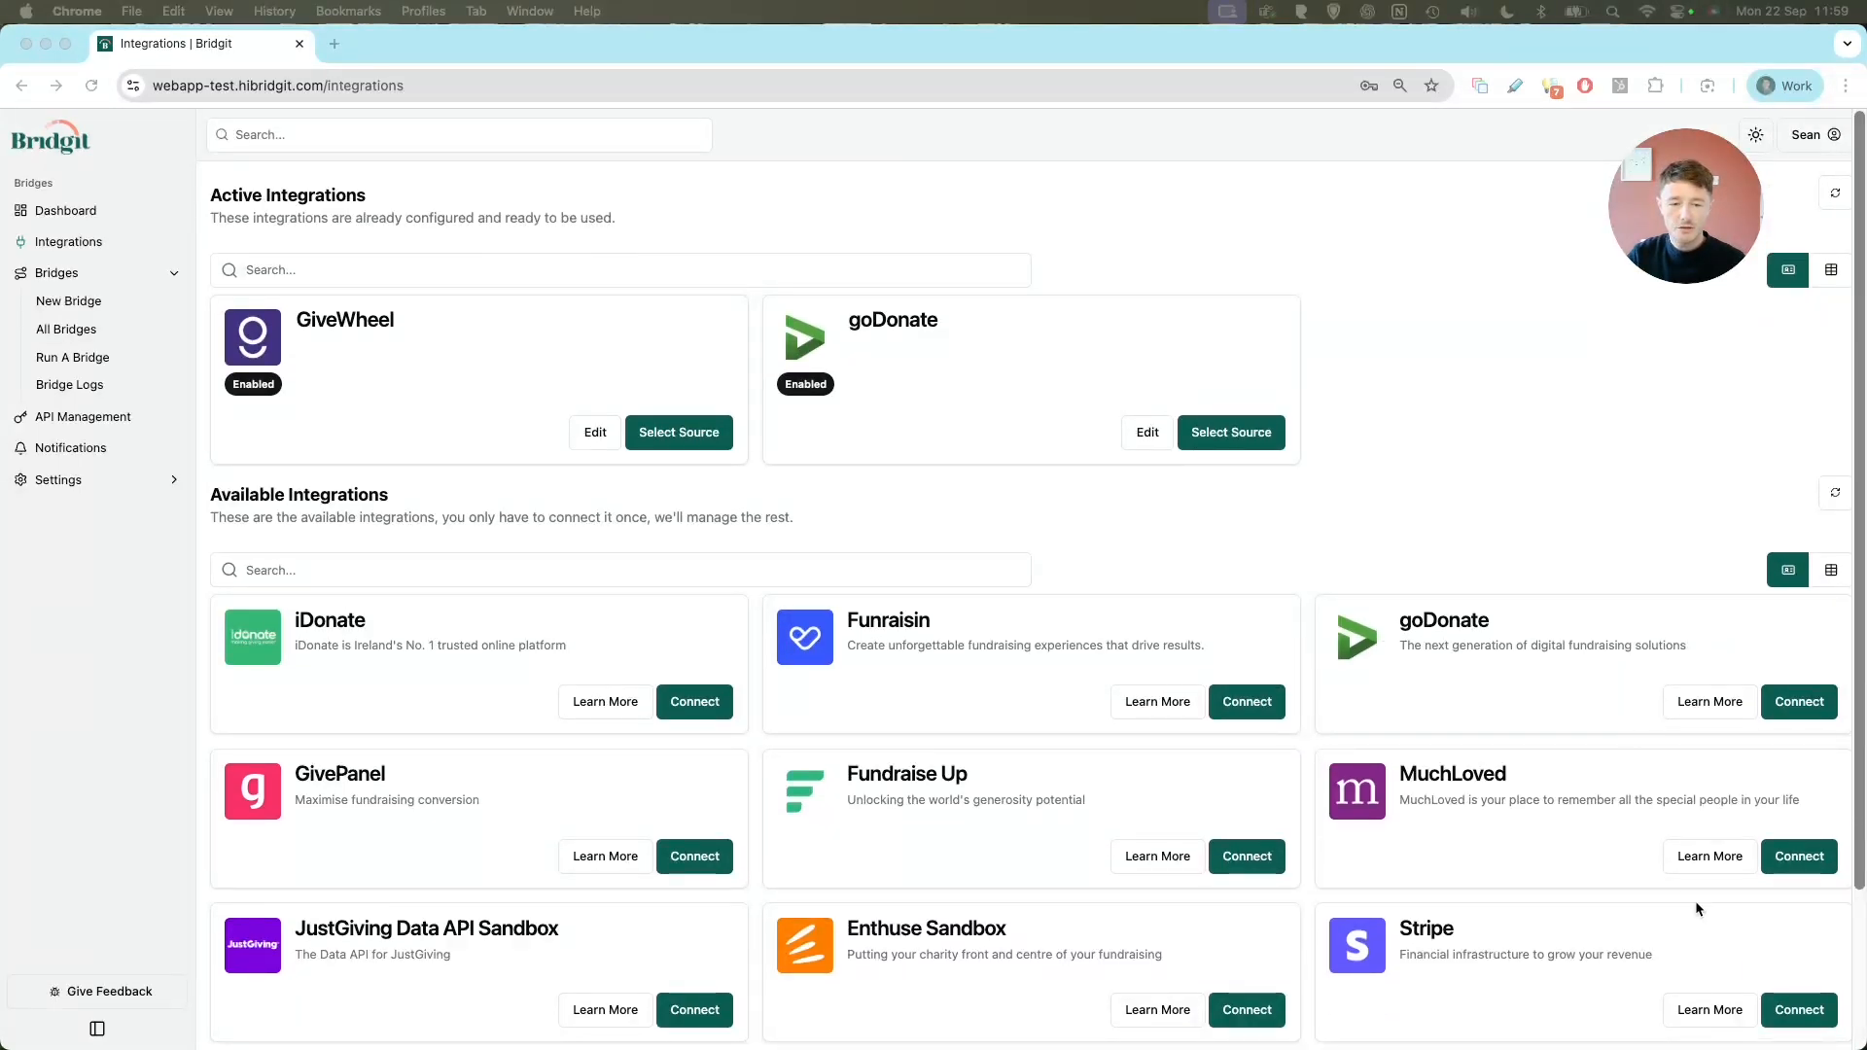
click(1799, 858)
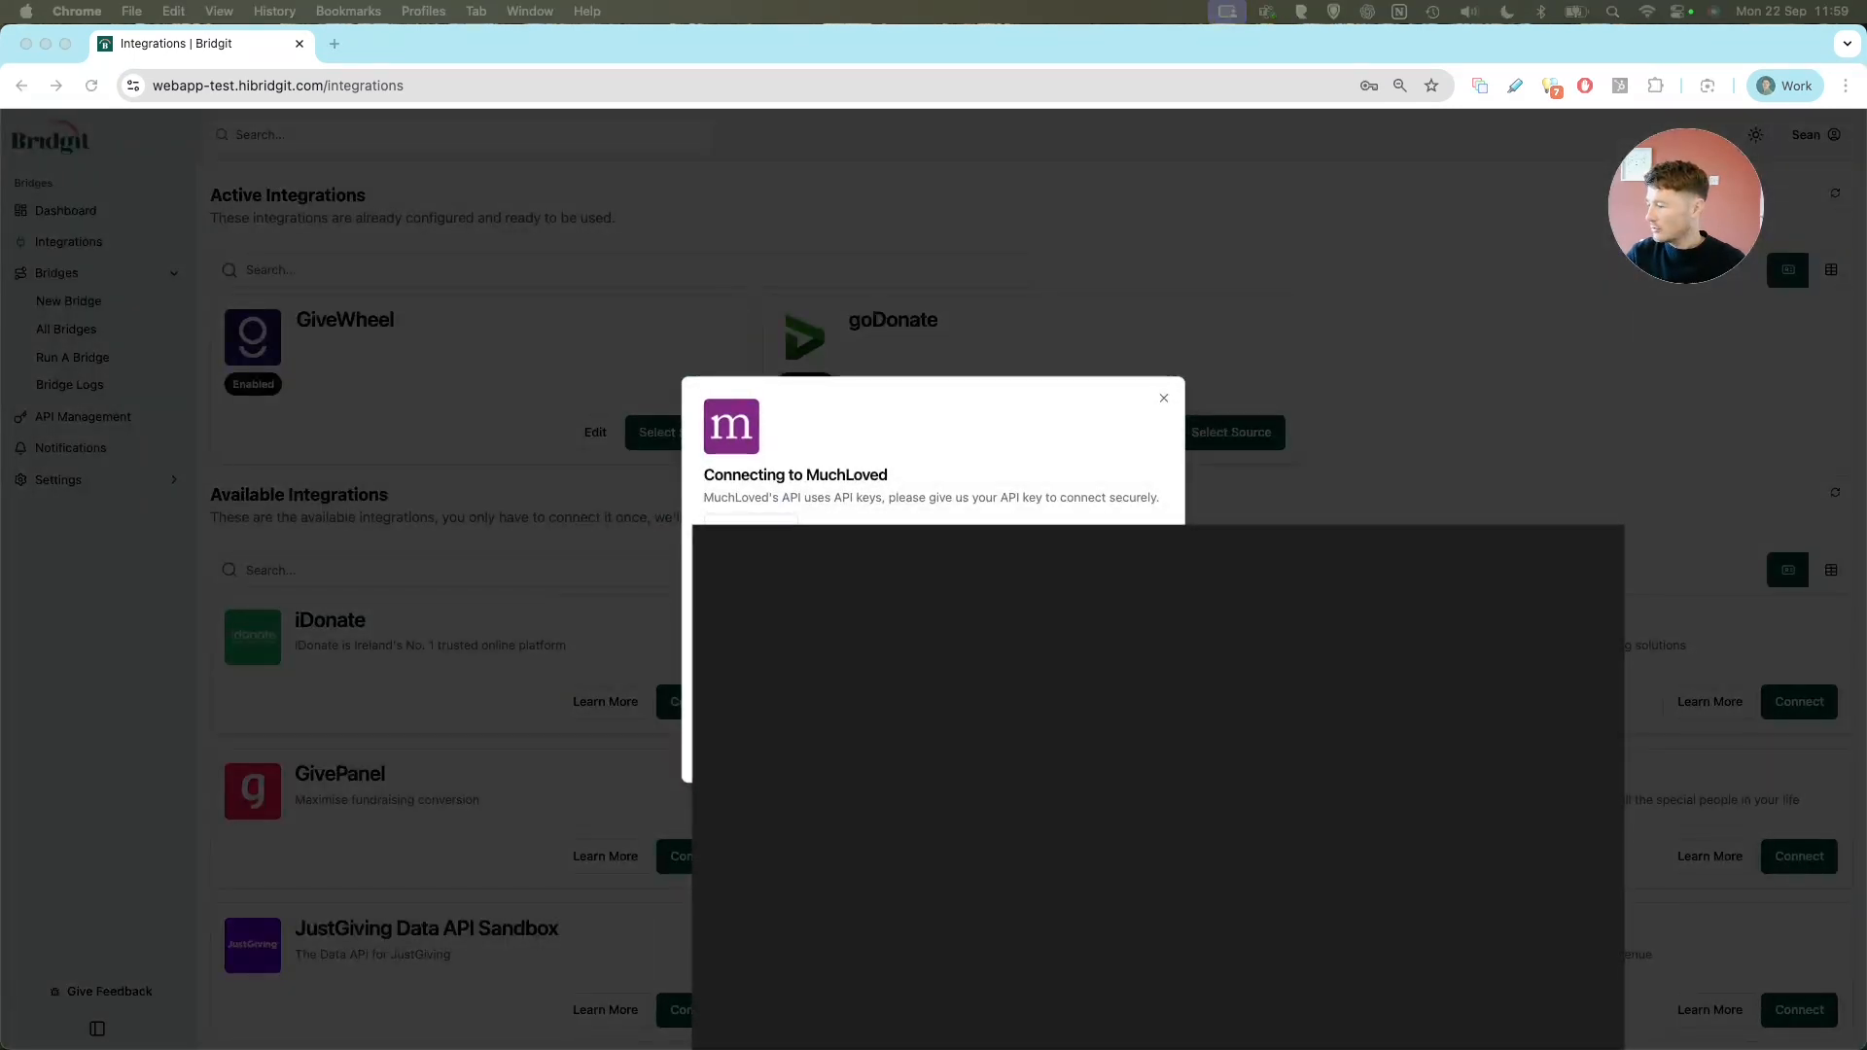
key(super+Tab)
key(super+v)
key(Return)
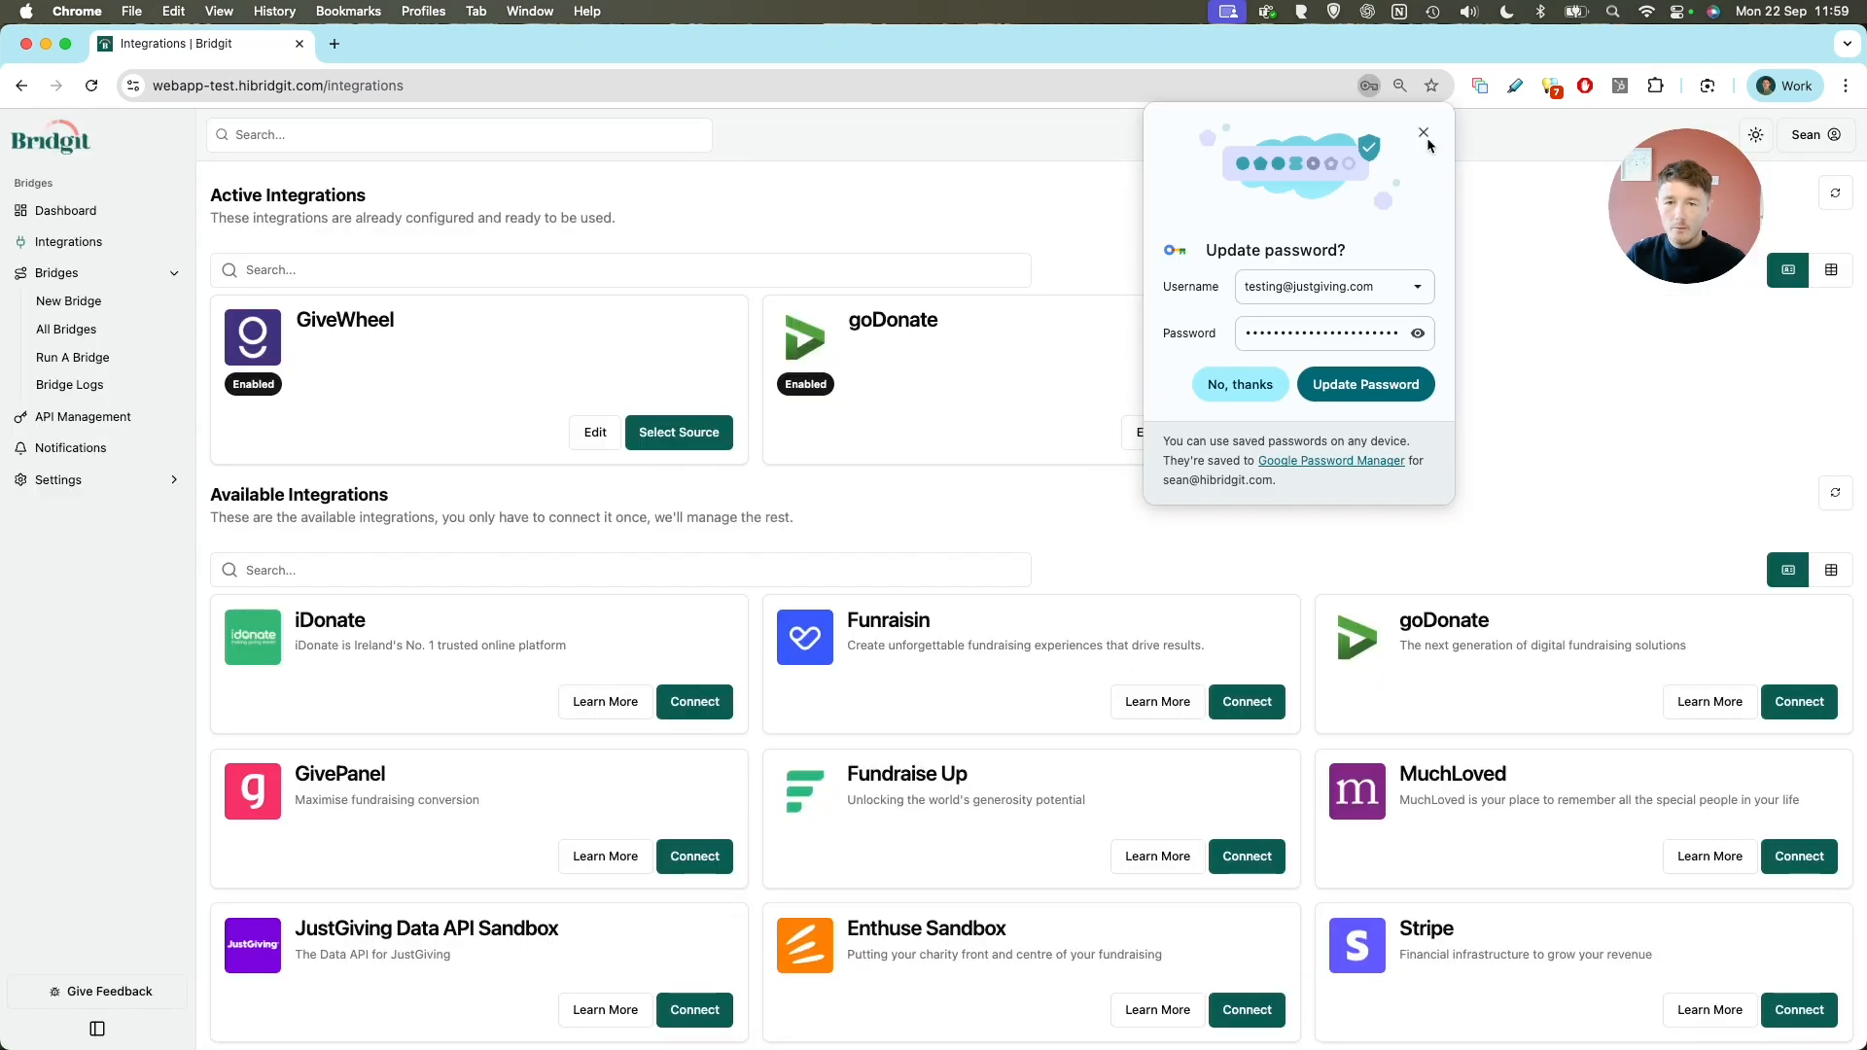
click(1424, 132)
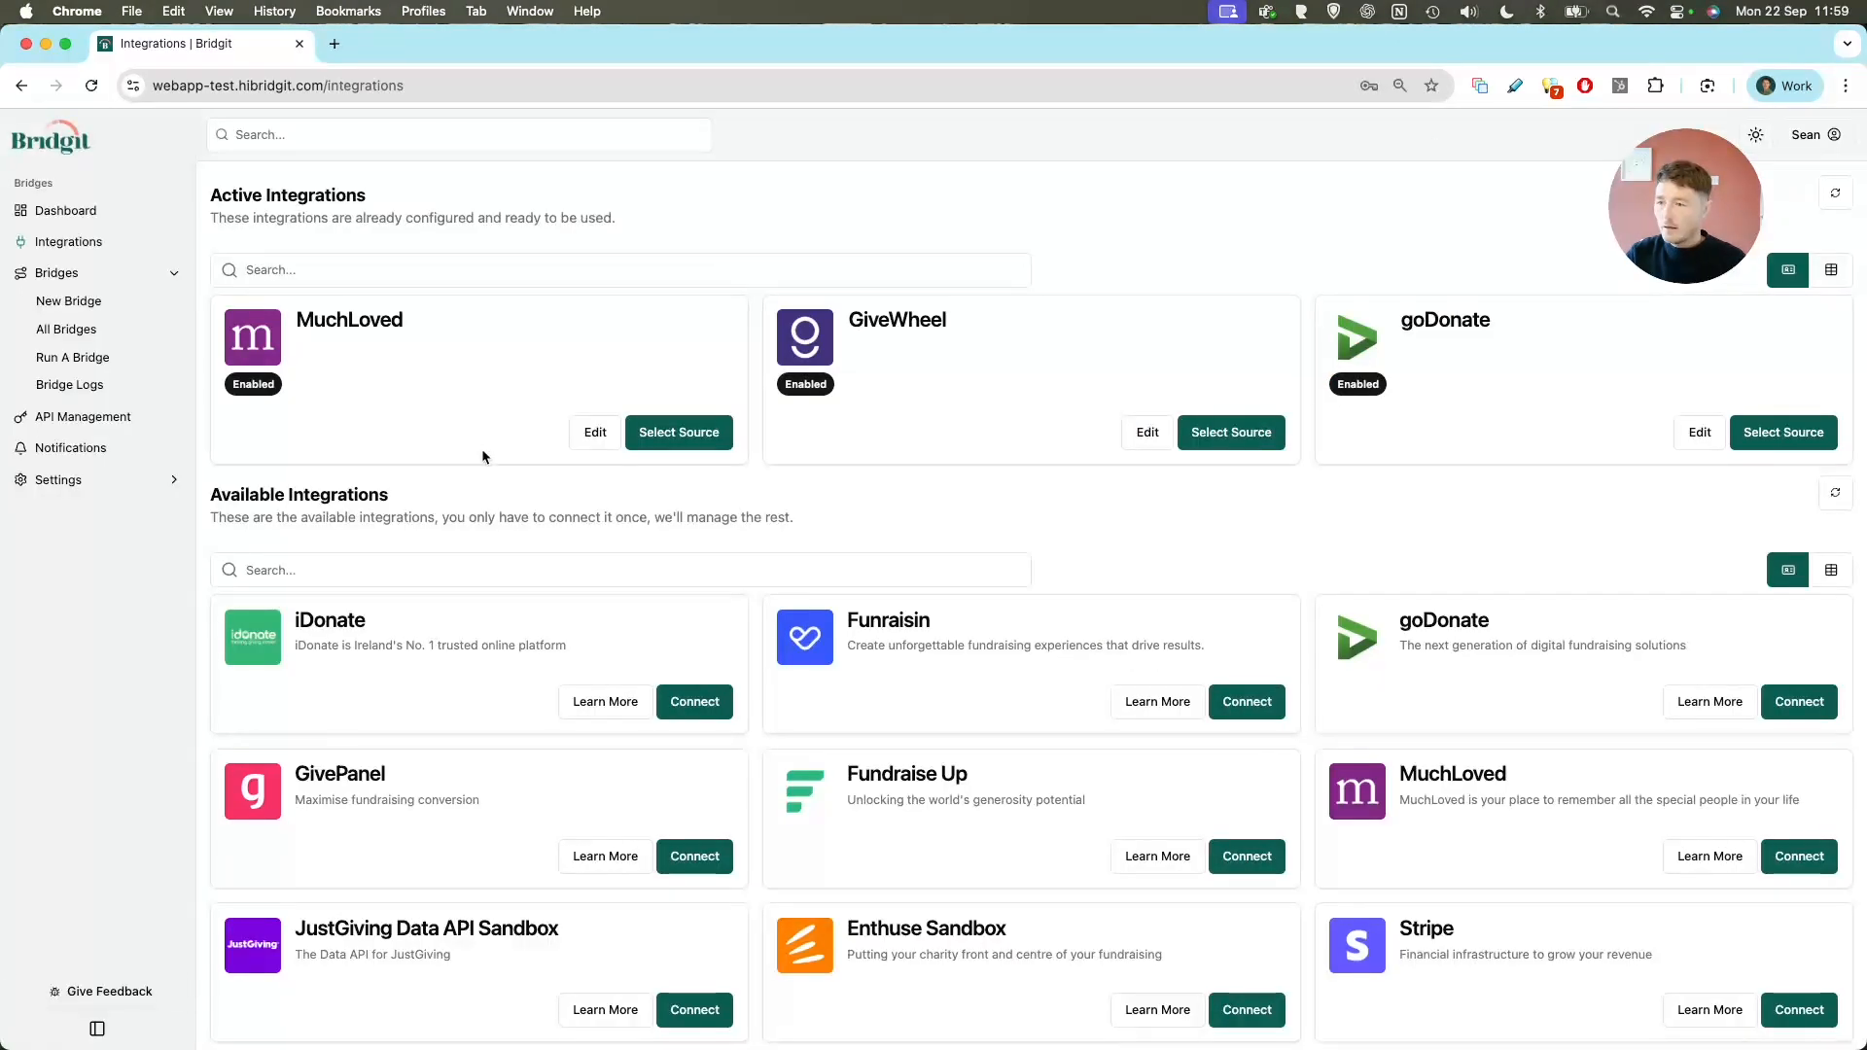
Start a bridge with MuchLoved as the data source and the active Spreadsheet as its destination
click(680, 436)
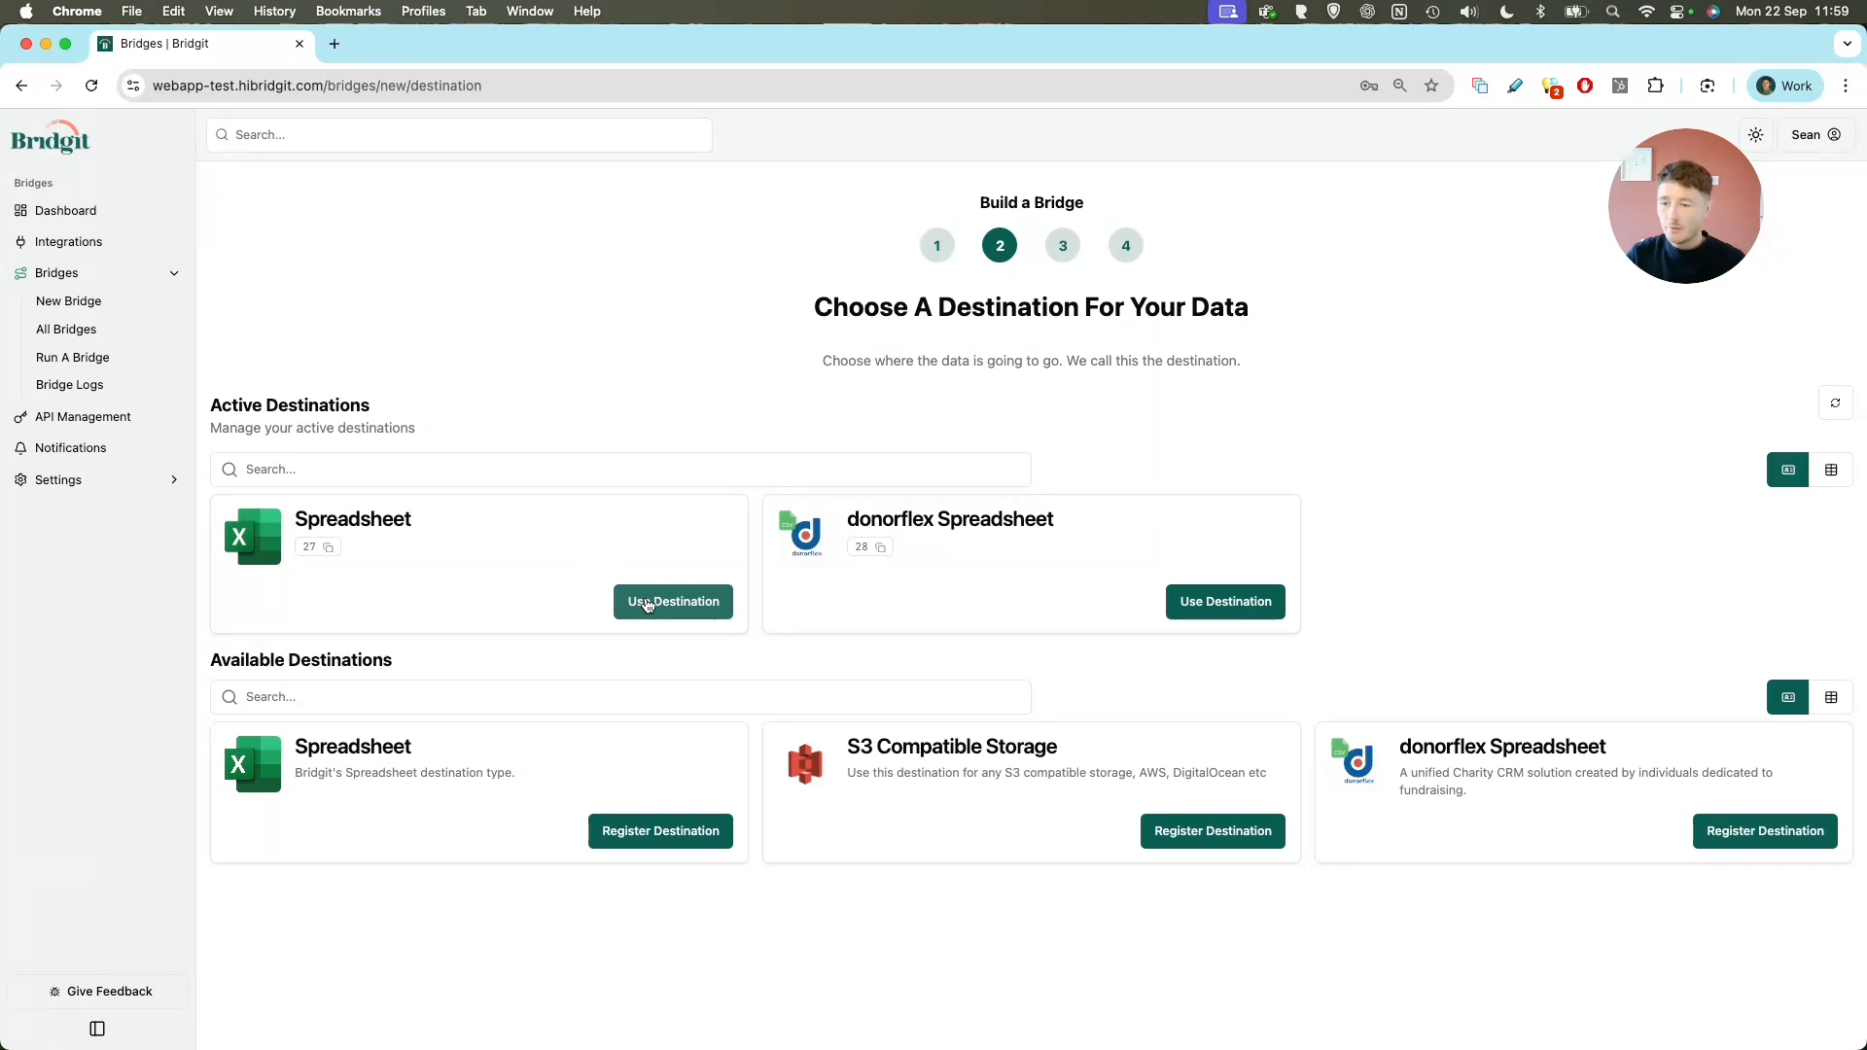
click(648, 603)
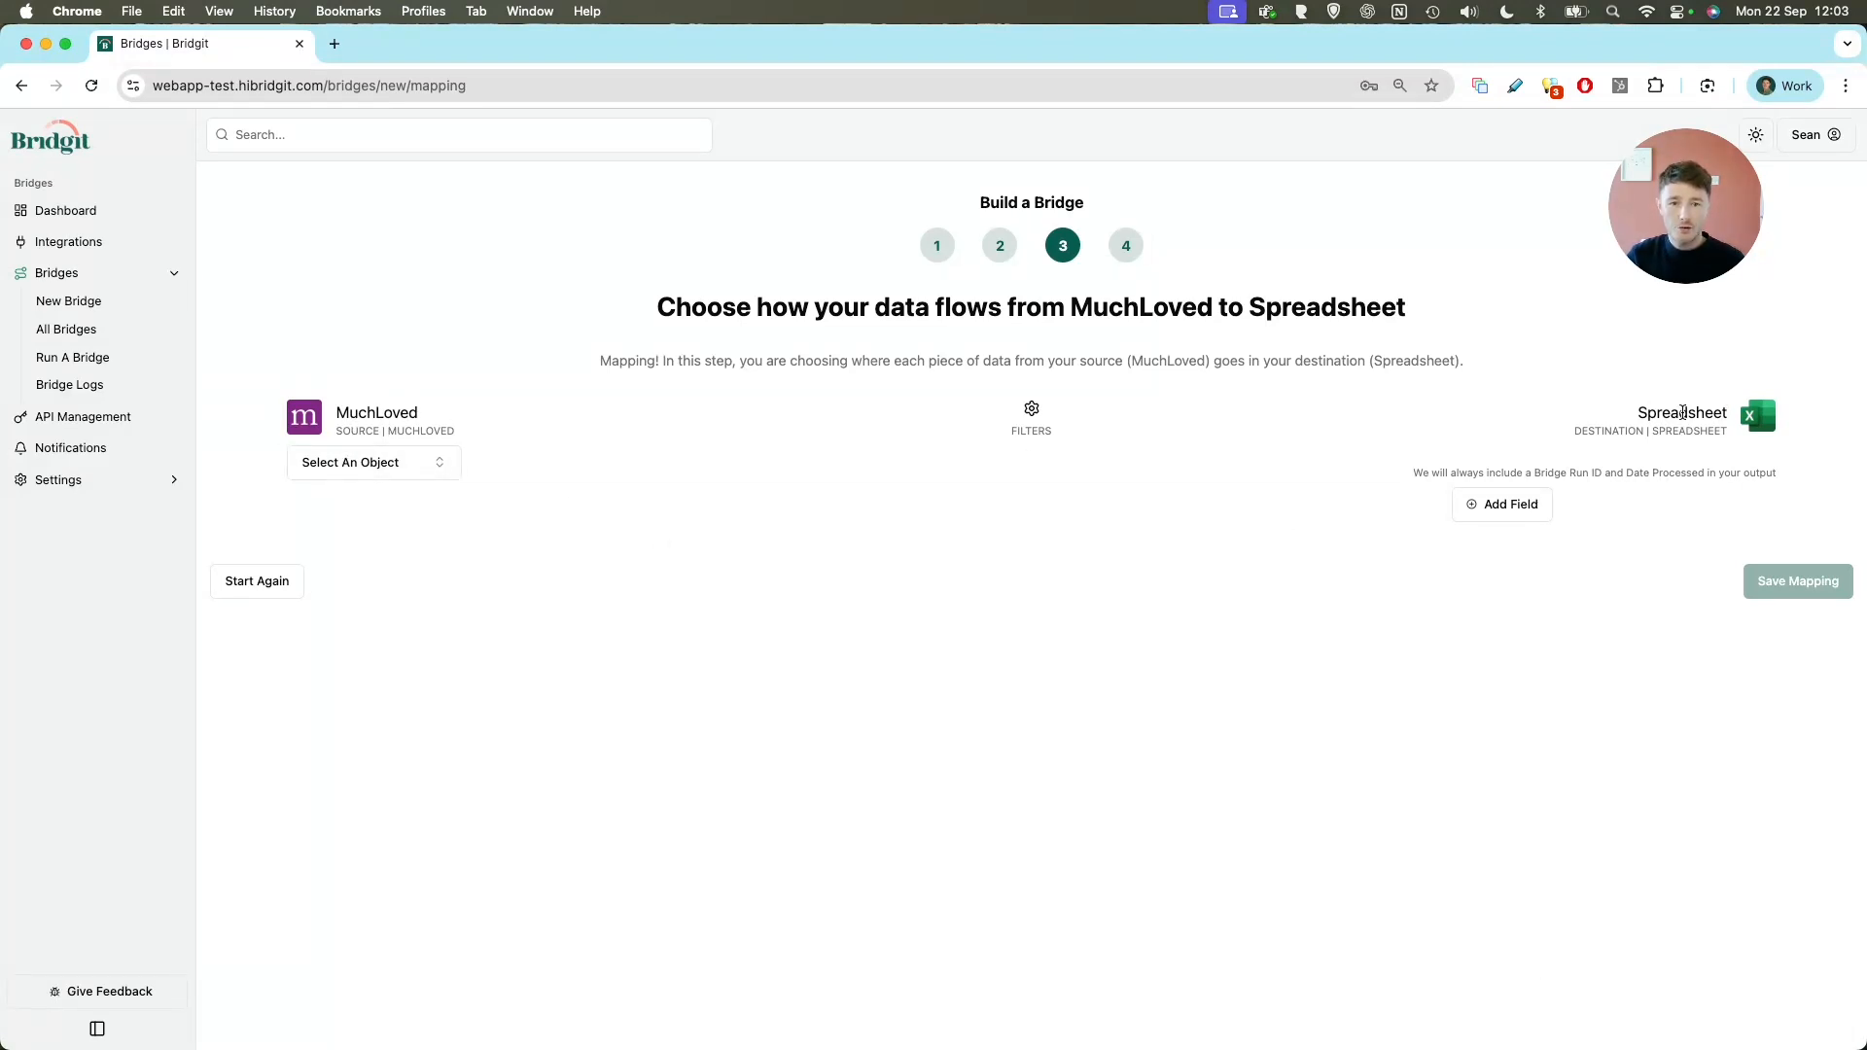
Choose Donor Details Report as the MuchLoved object to map and look through its available fields
click(428, 464)
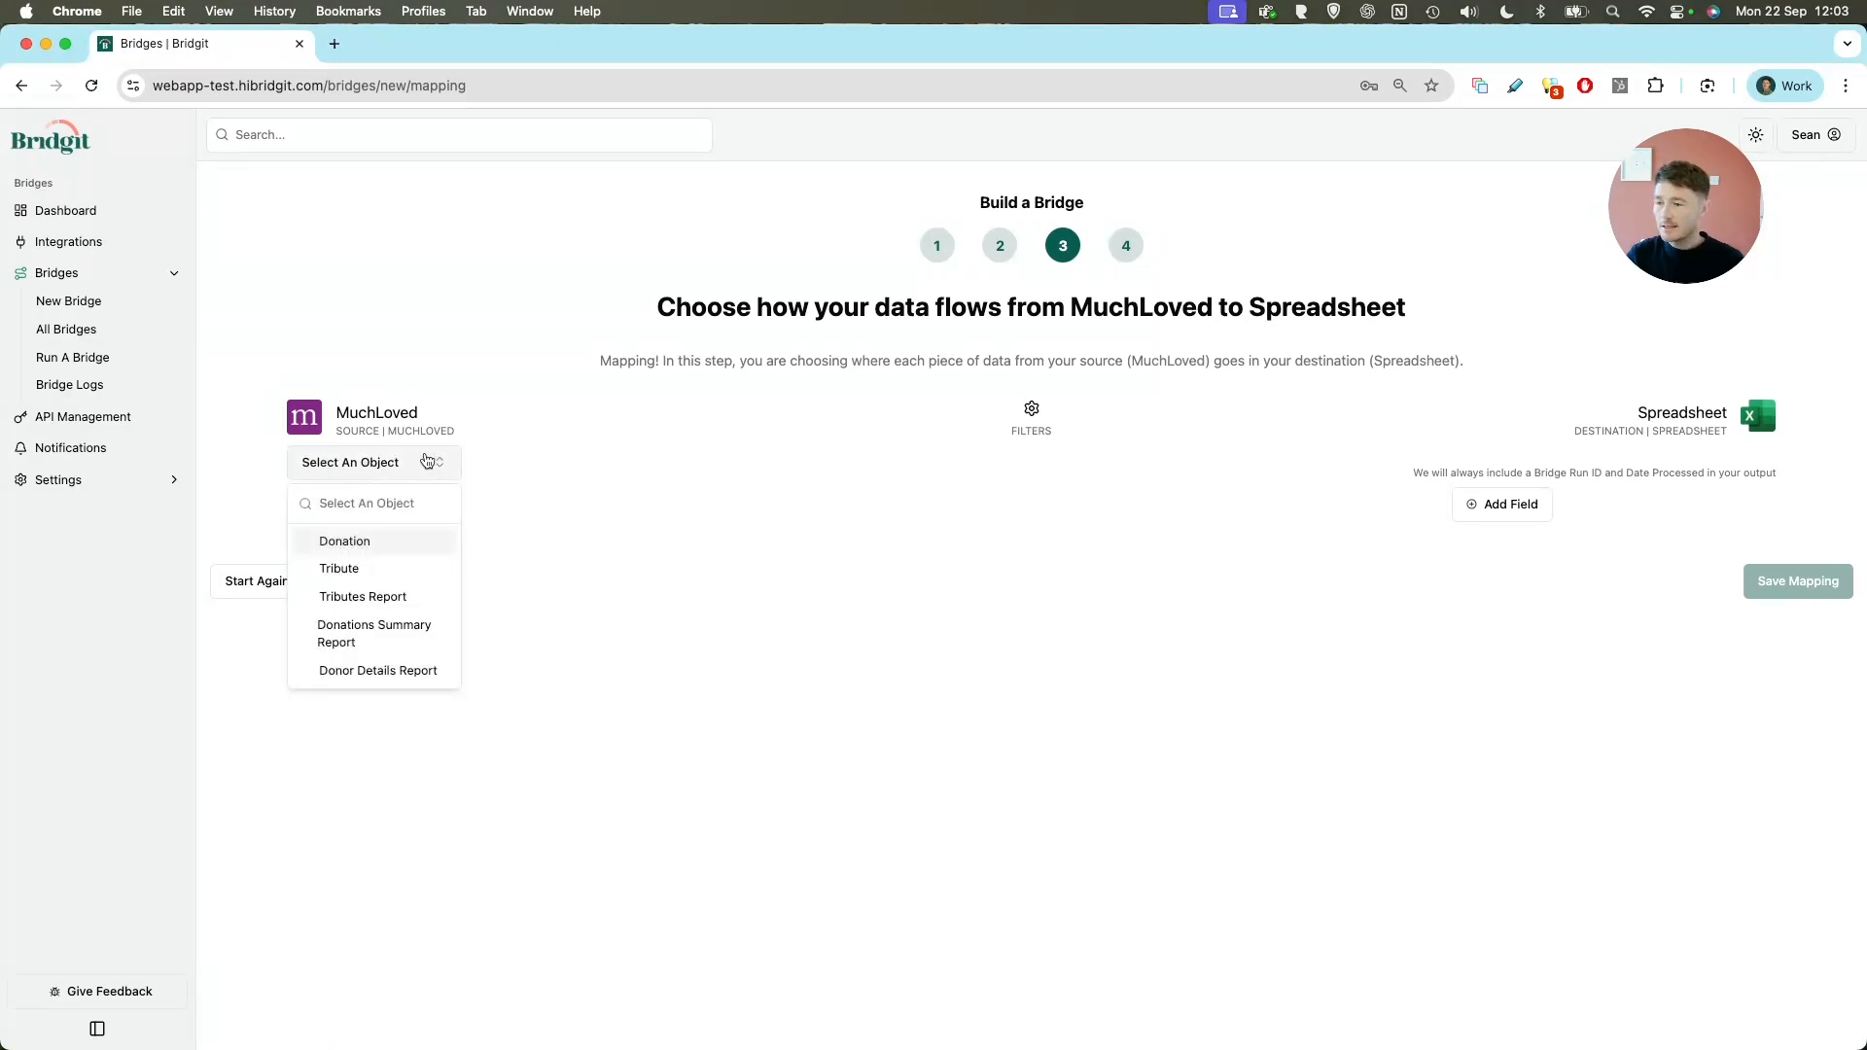
click(378, 670)
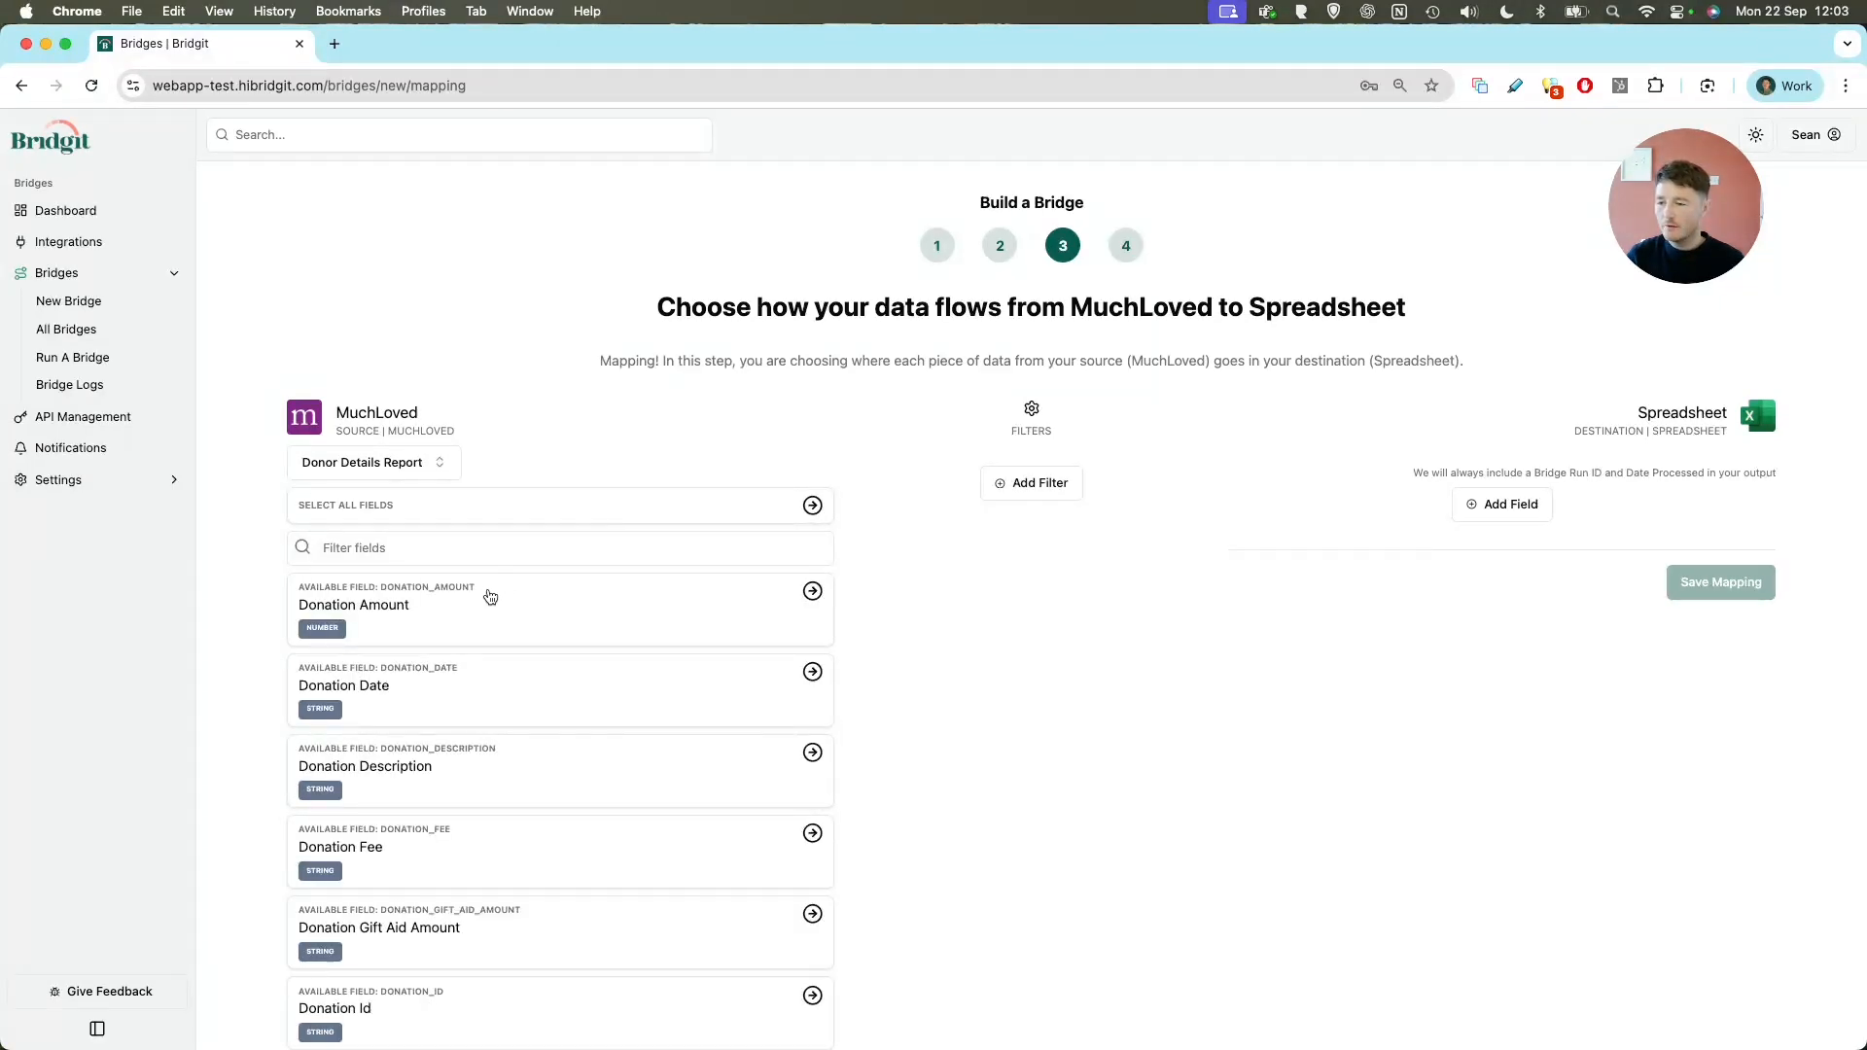
scroll(443, 605, down, 5)
scroll(408, 535, down, 3)
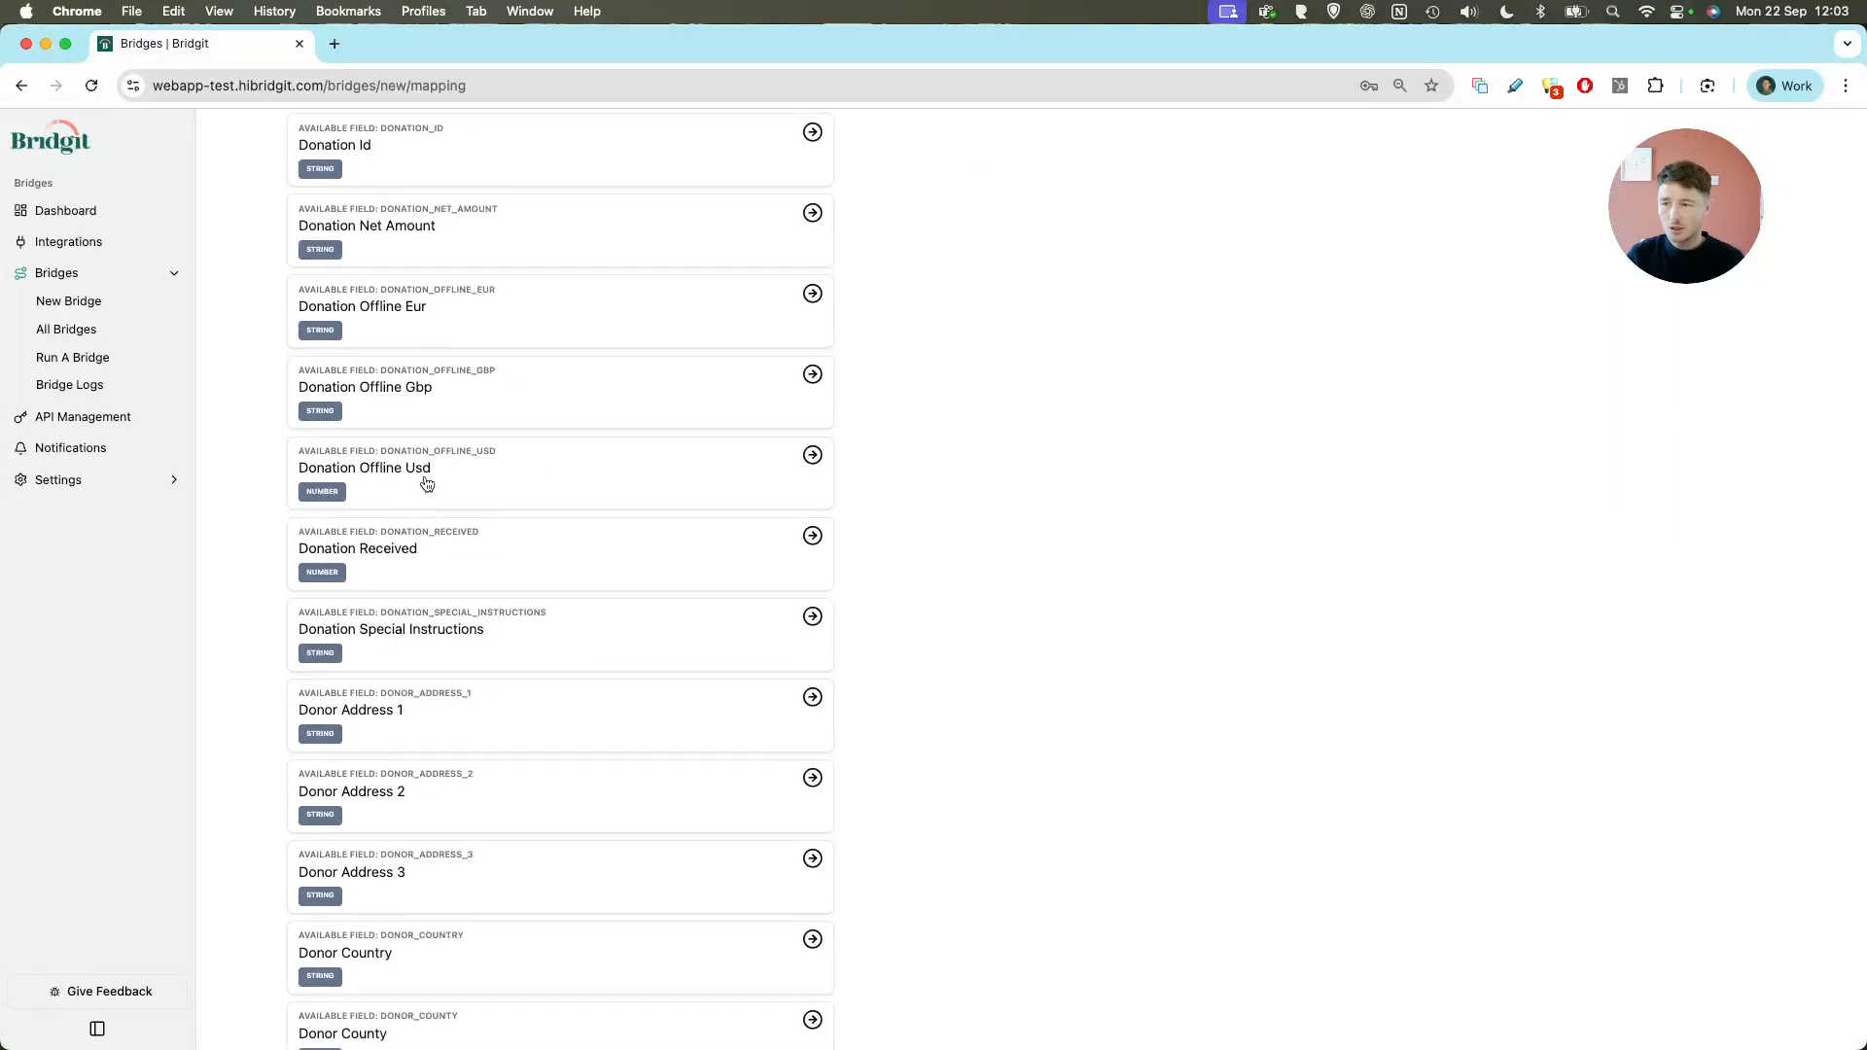
scroll(421, 467, up, 10)
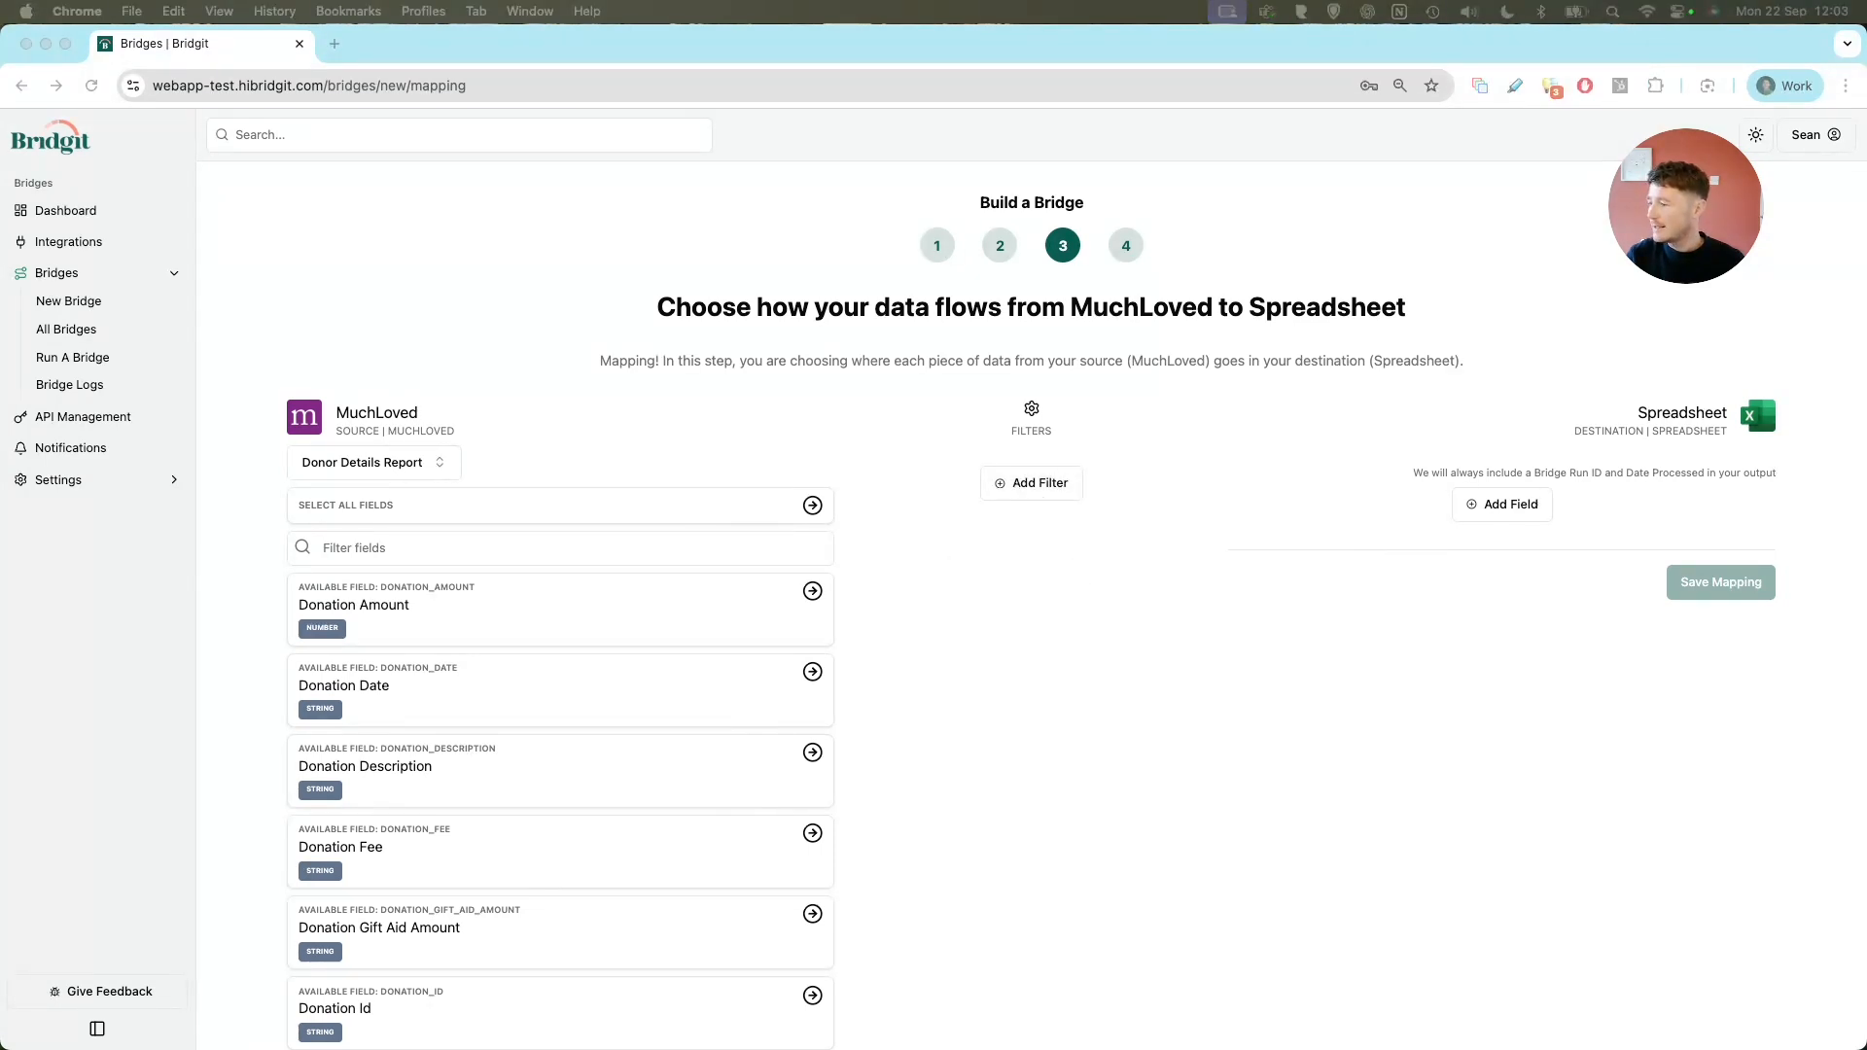
Add a Filter For rule on the Gdpr Opt Into Email field with the value Yes
click(1035, 489)
click(1030, 492)
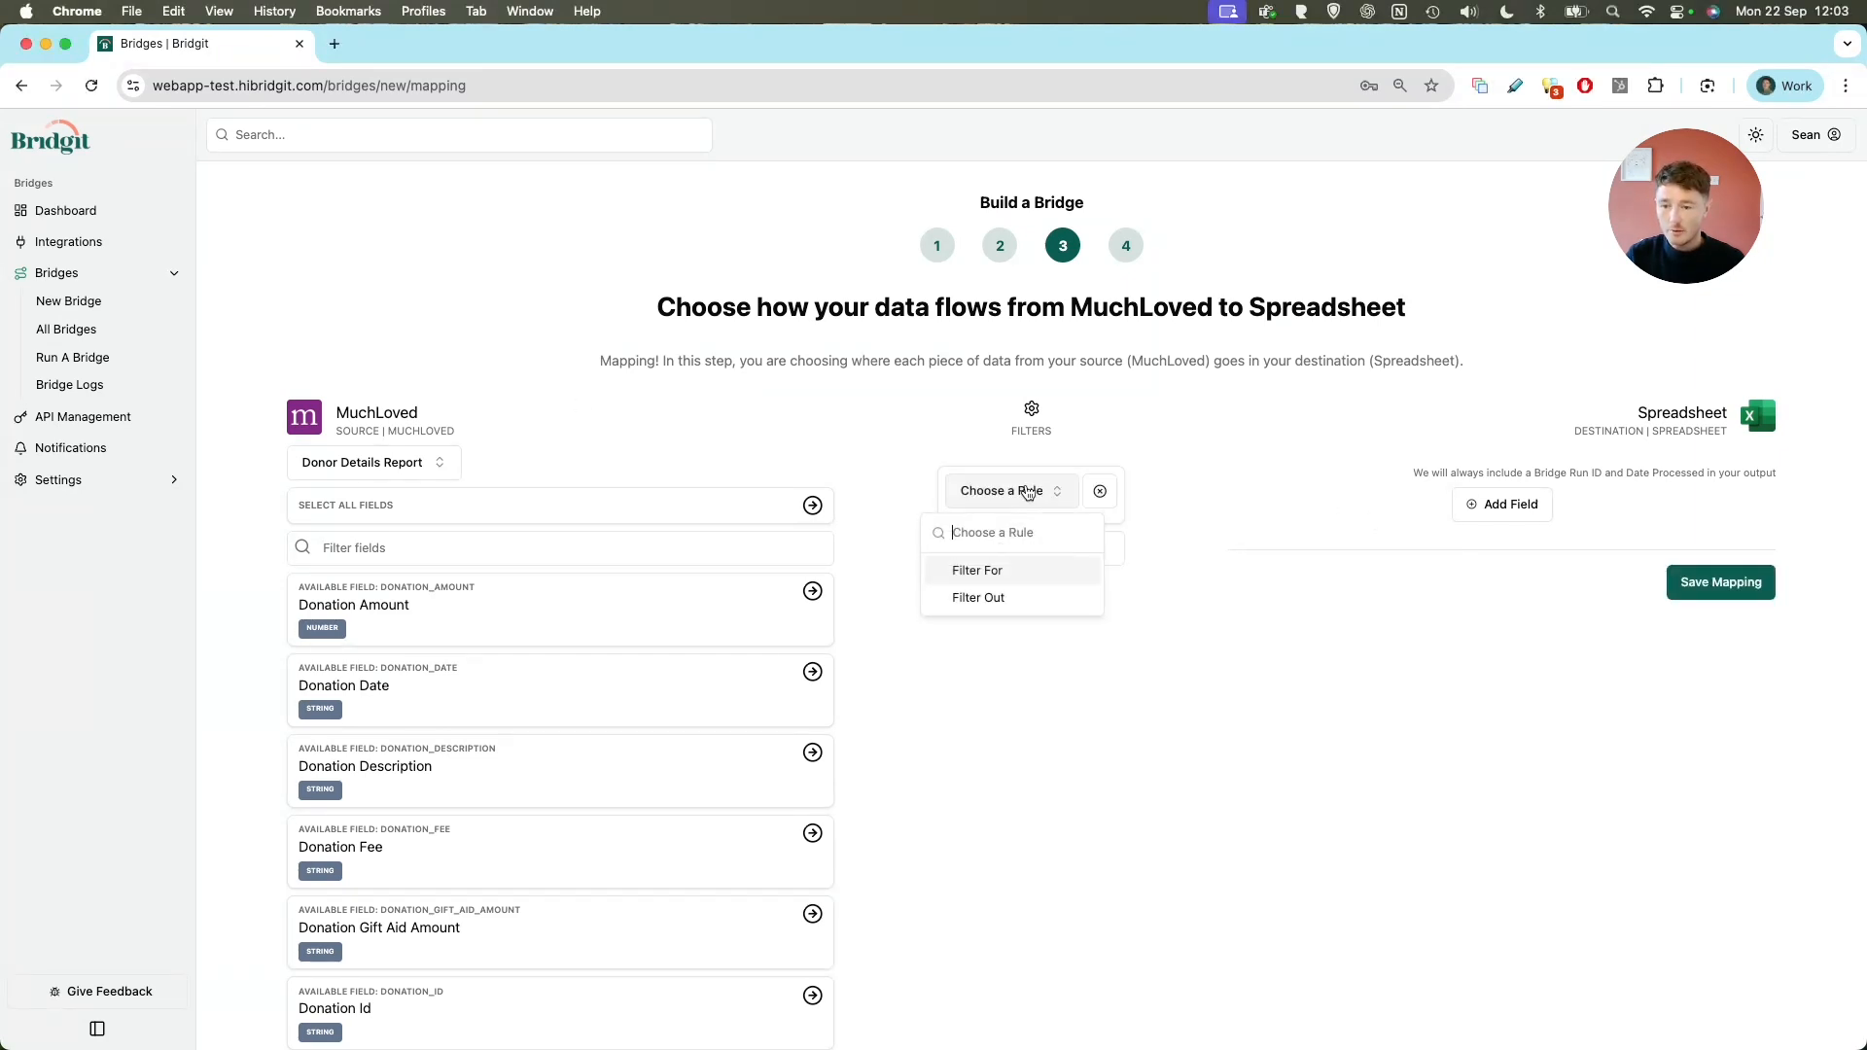
click(993, 570)
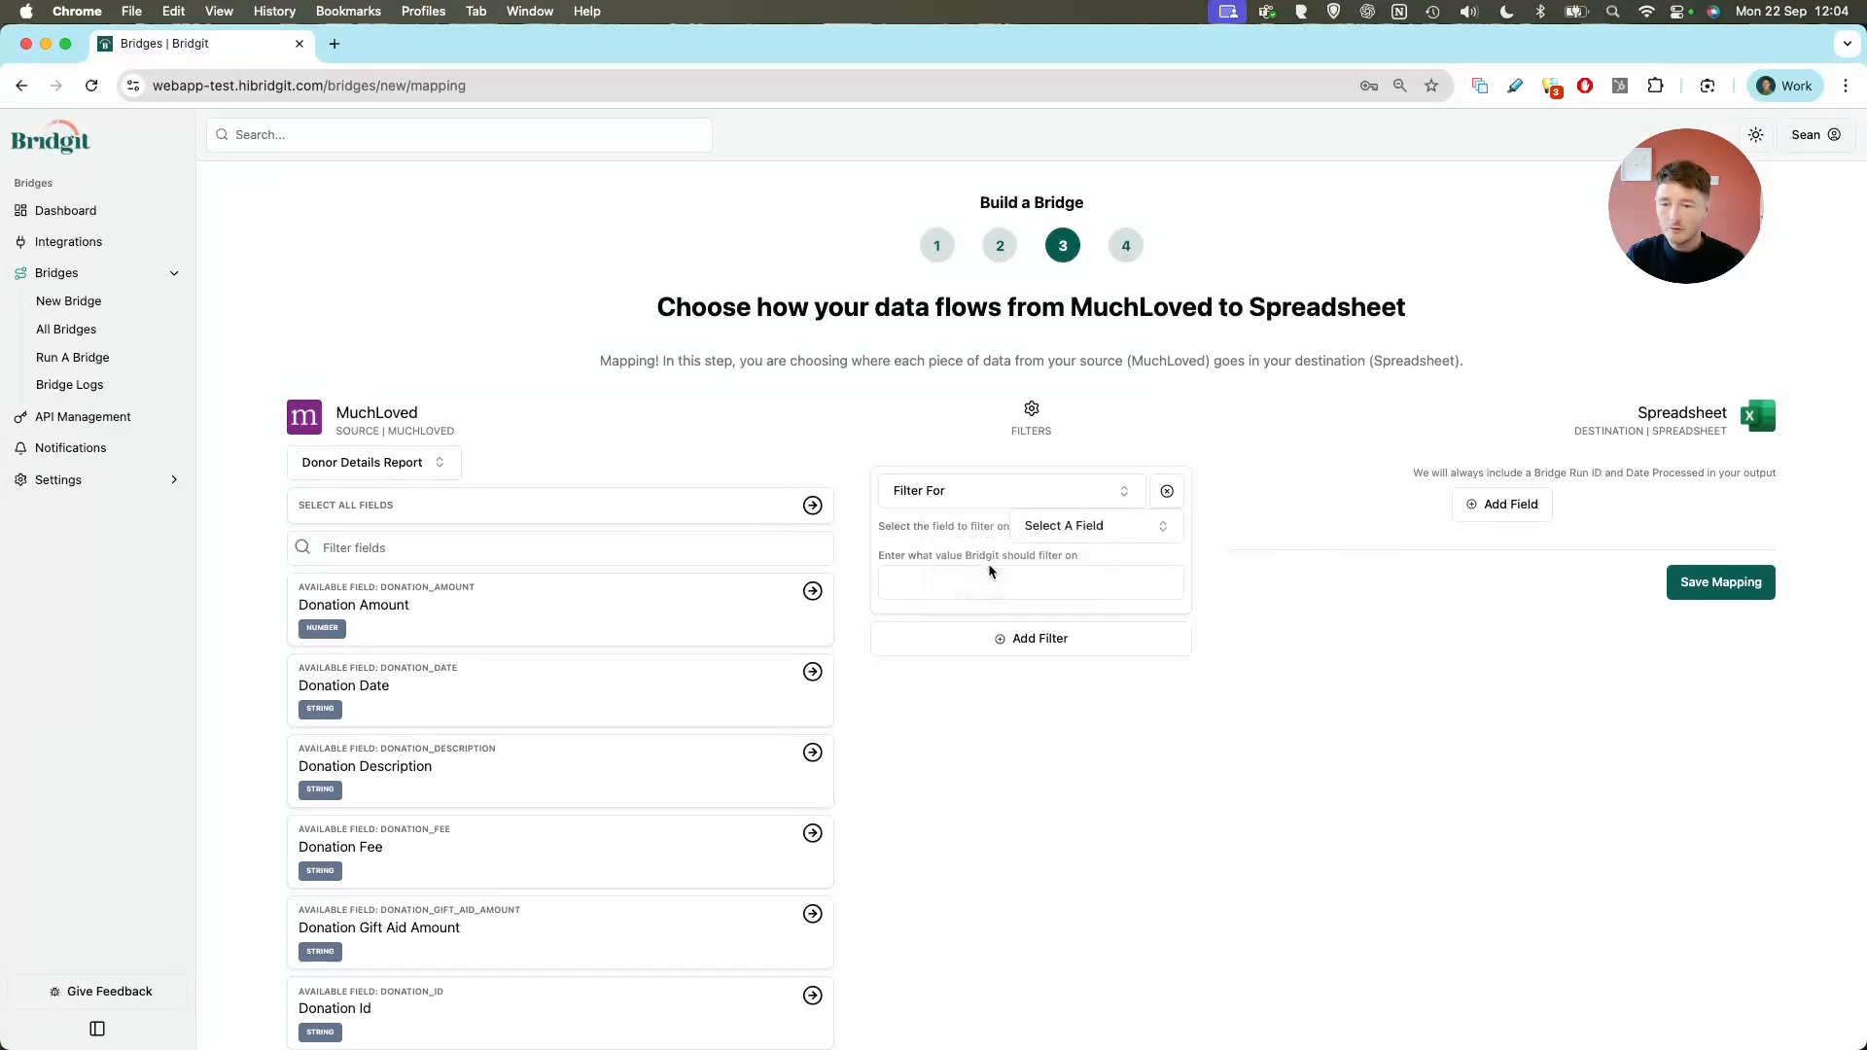
click(1079, 526)
text(gdpr)
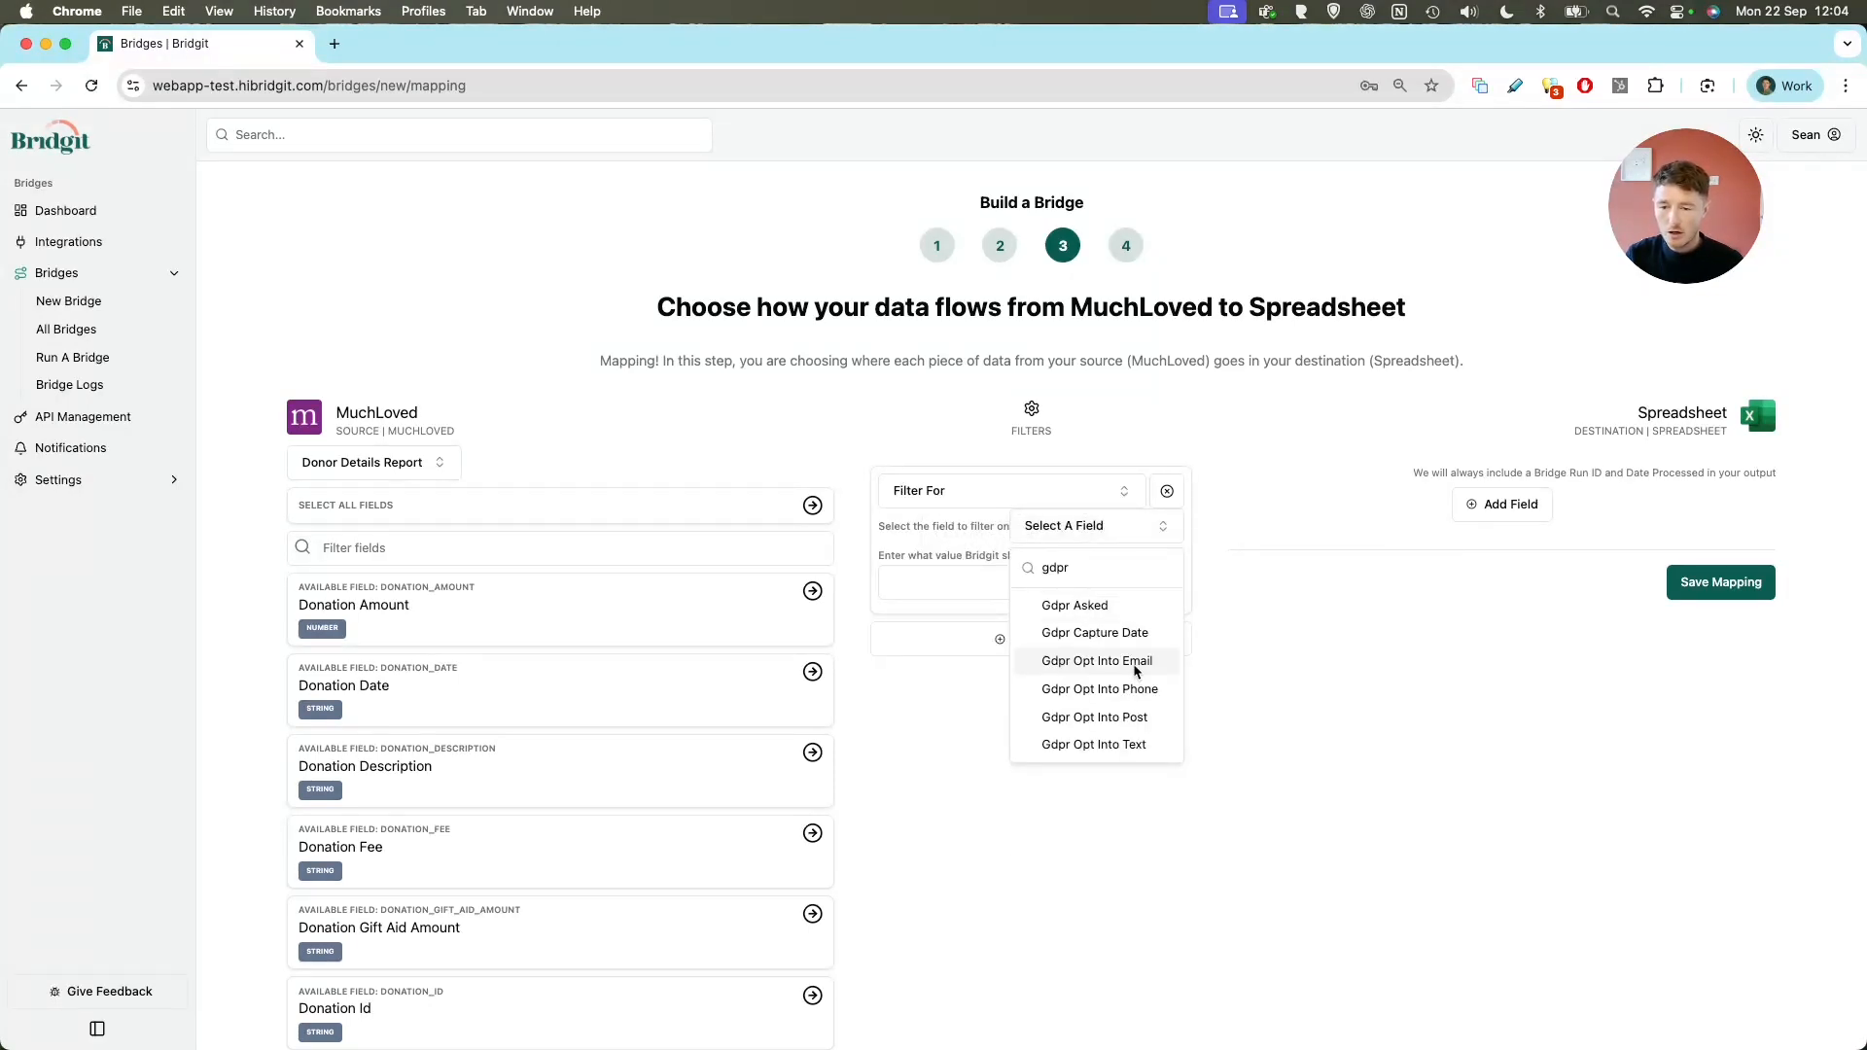
click(1135, 667)
click(958, 590)
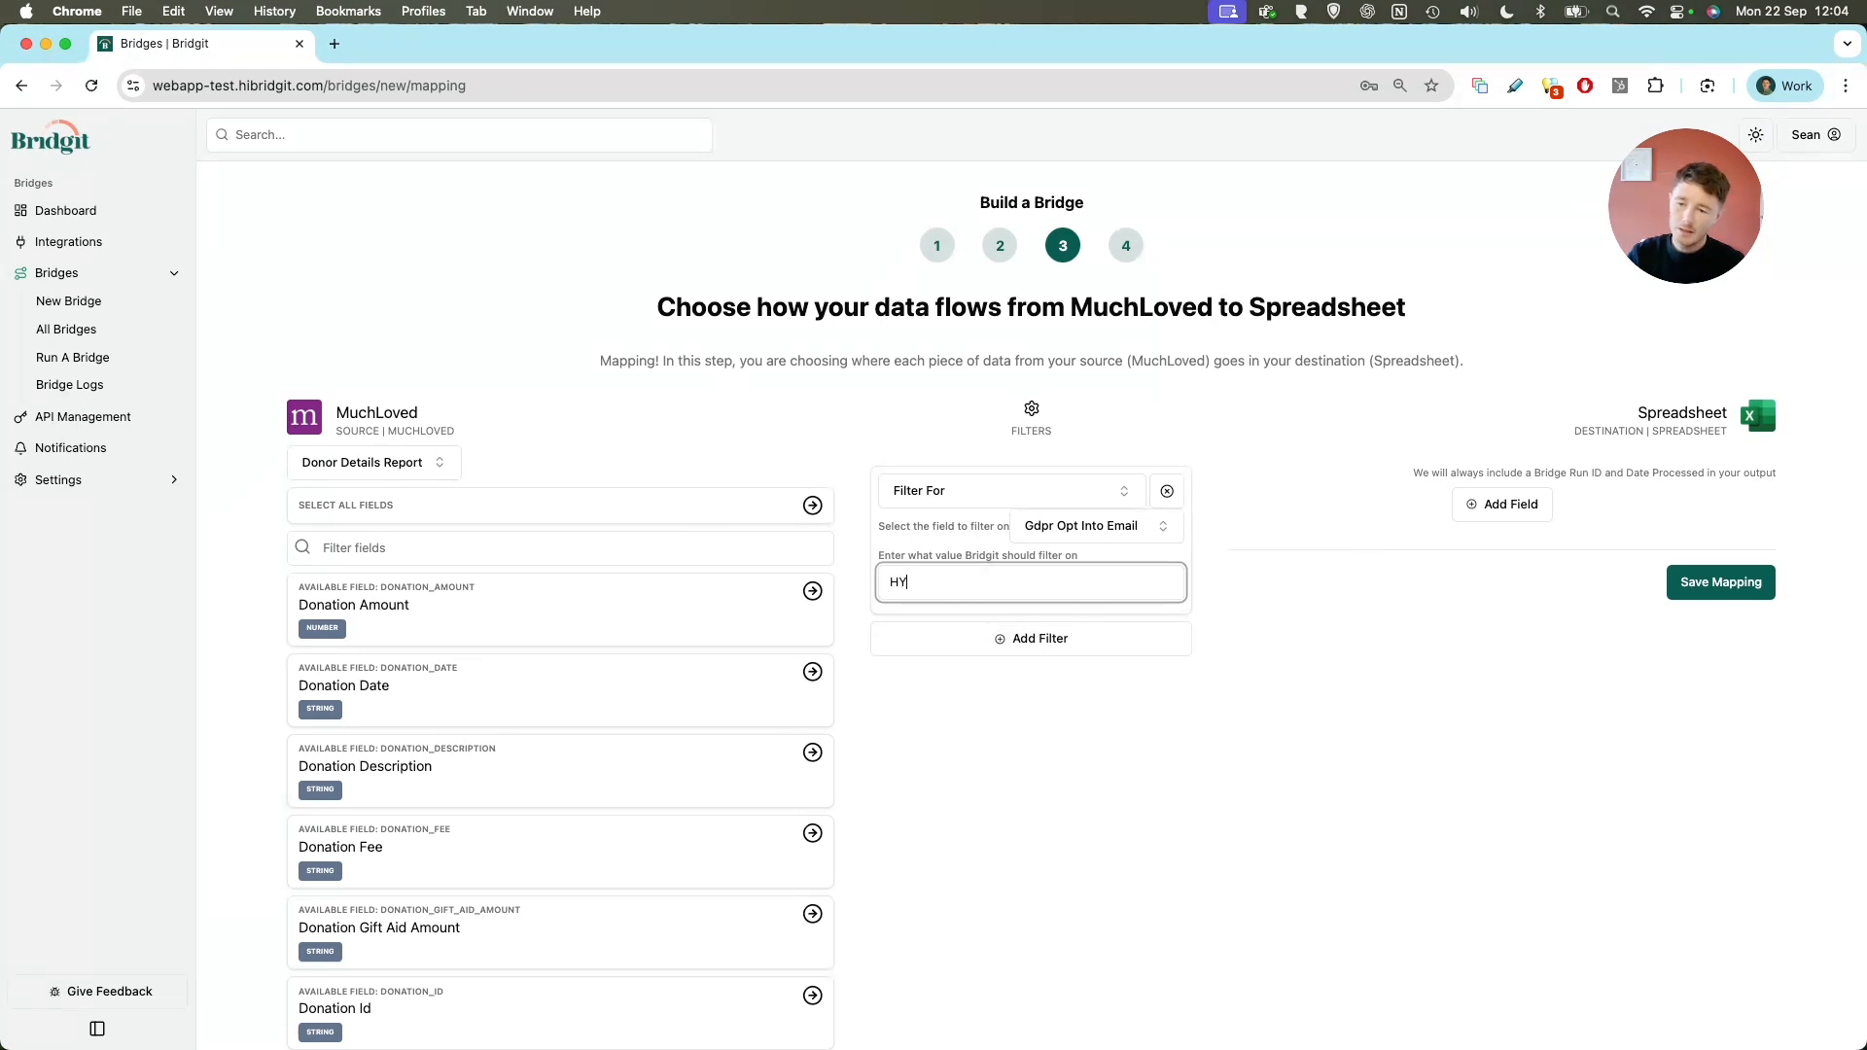
click(993, 920)
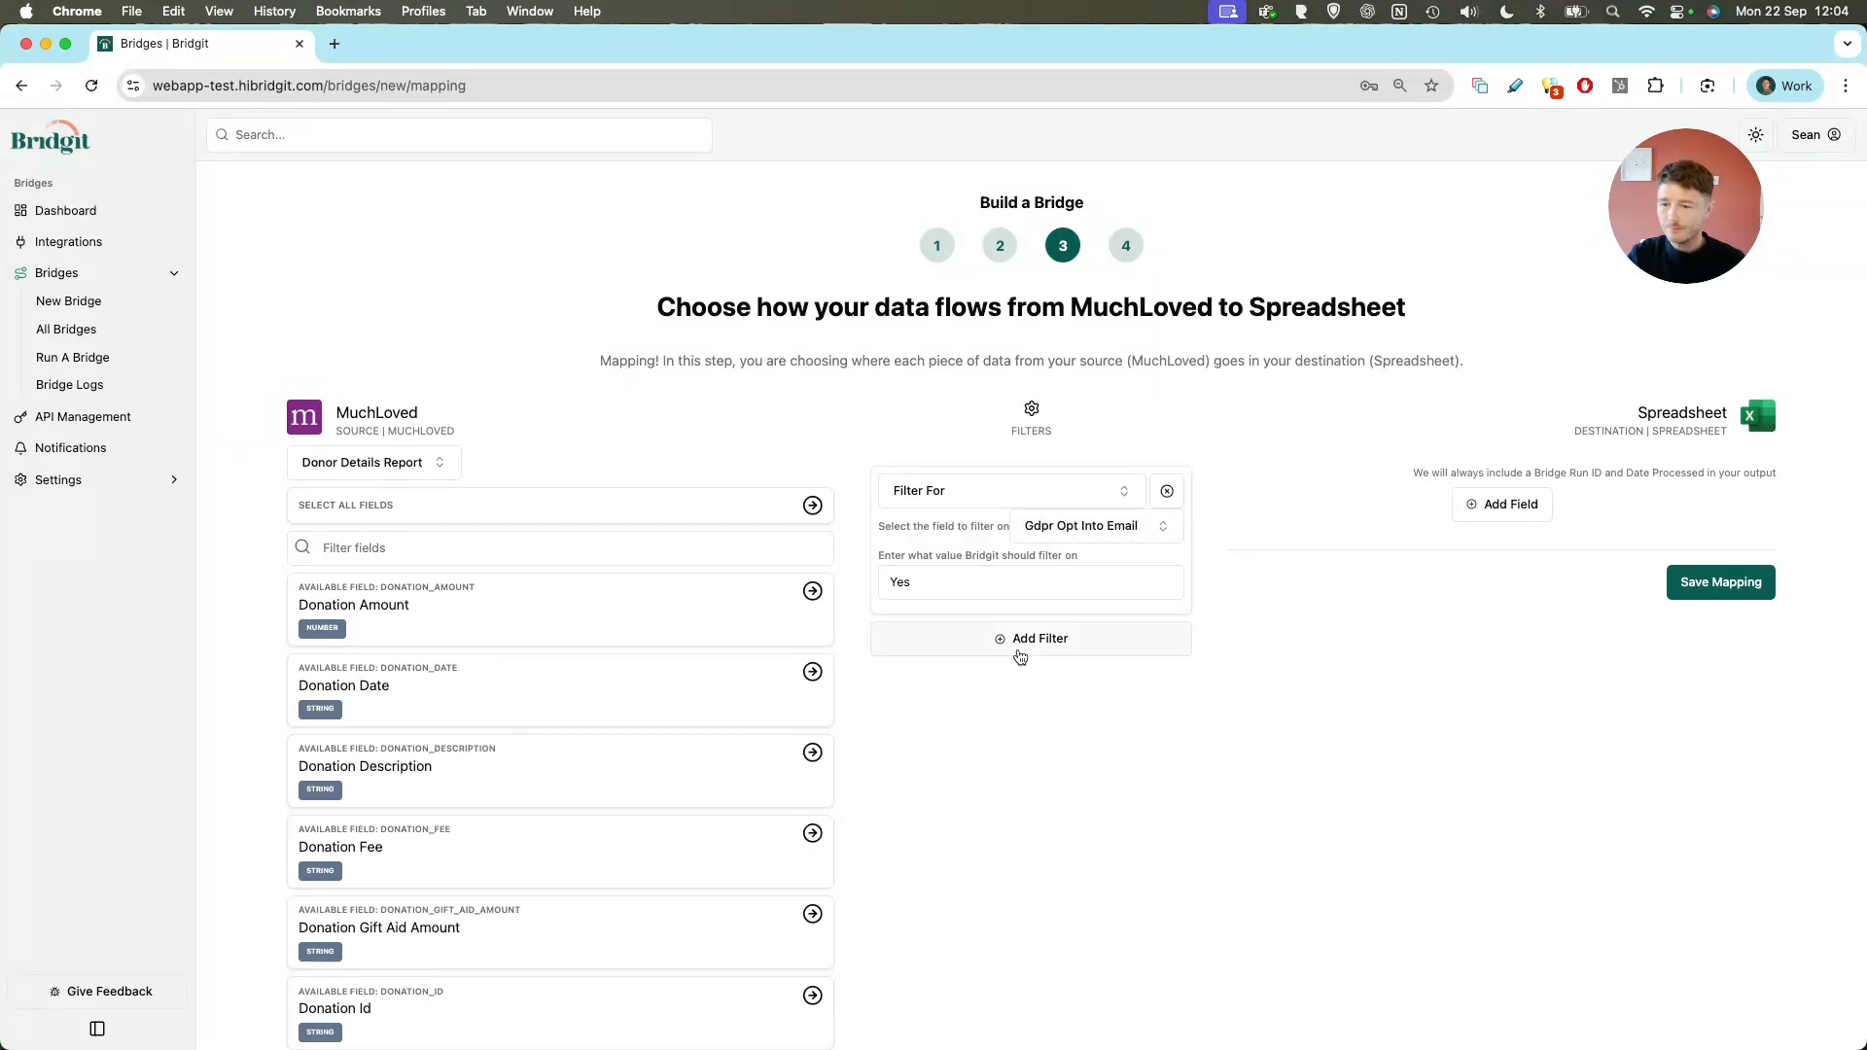
Map Donation Date, Donation Amount, Donation Fee and Donation Net Amount to the spreadsheet, leaving out any fixed field
click(1498, 503)
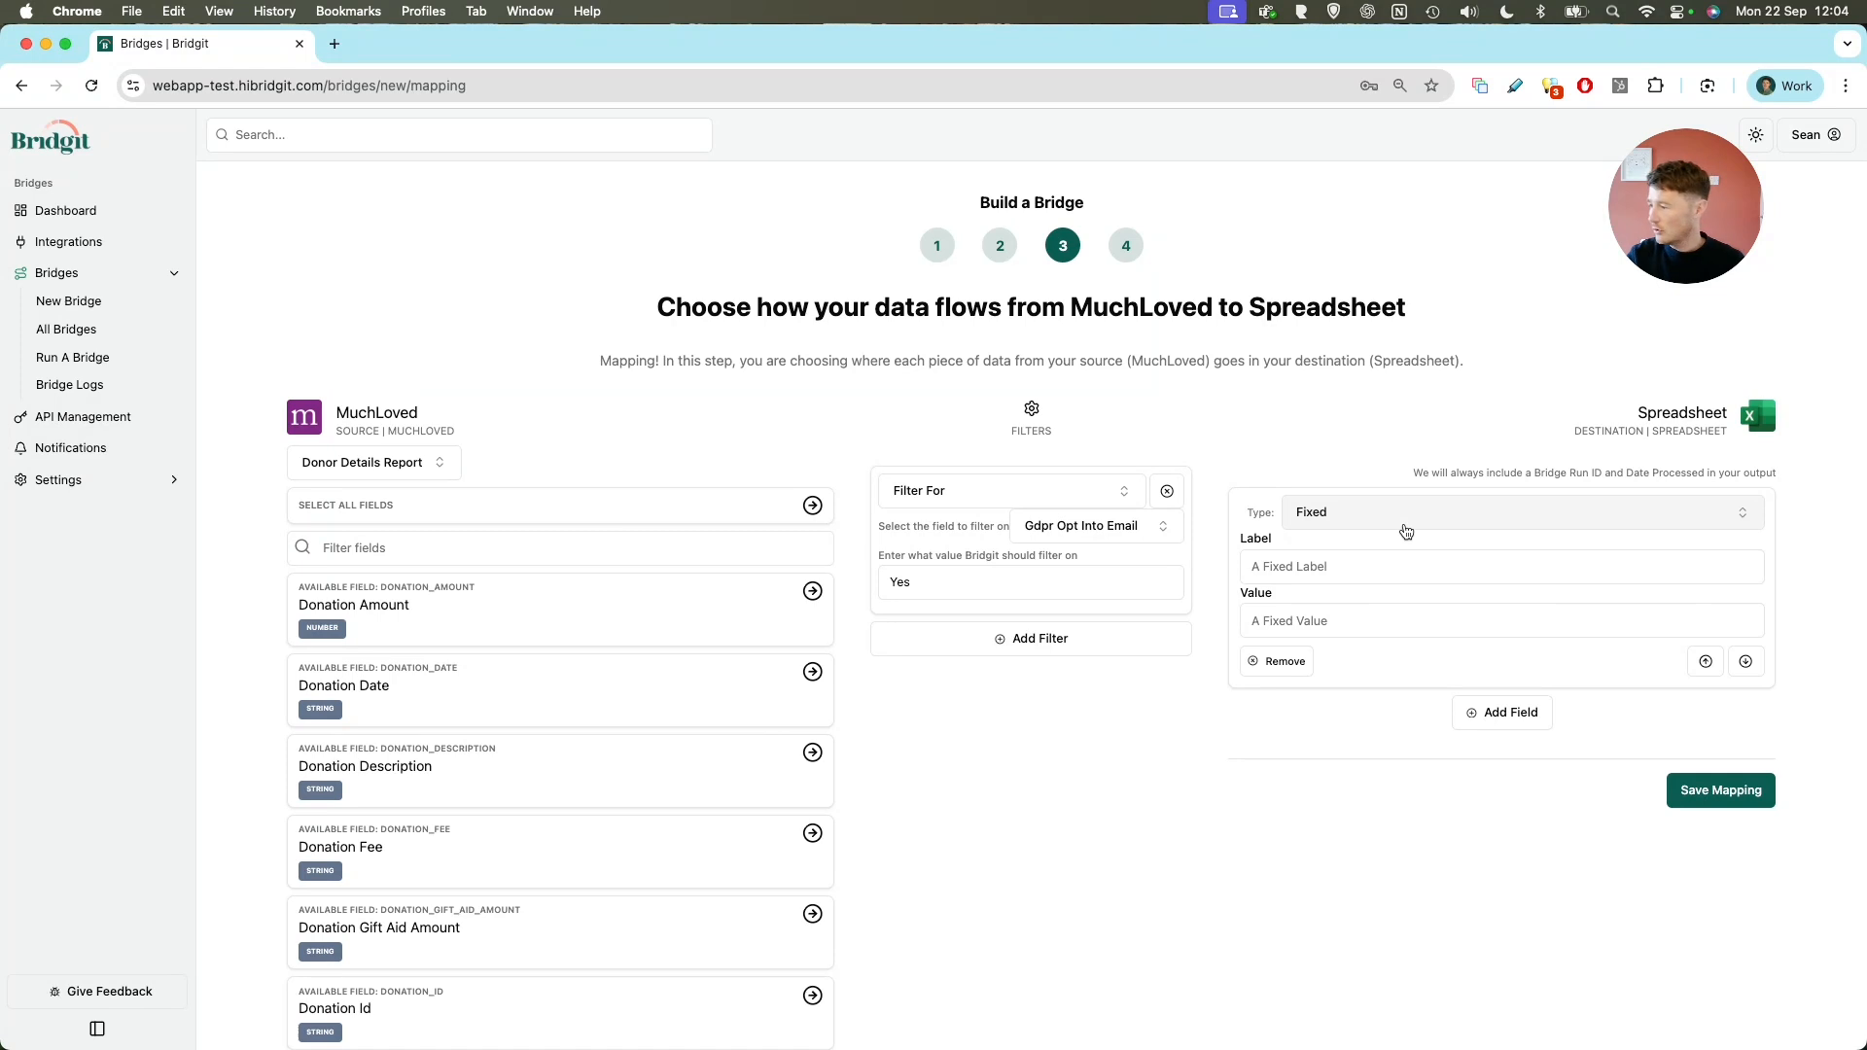
click(1276, 661)
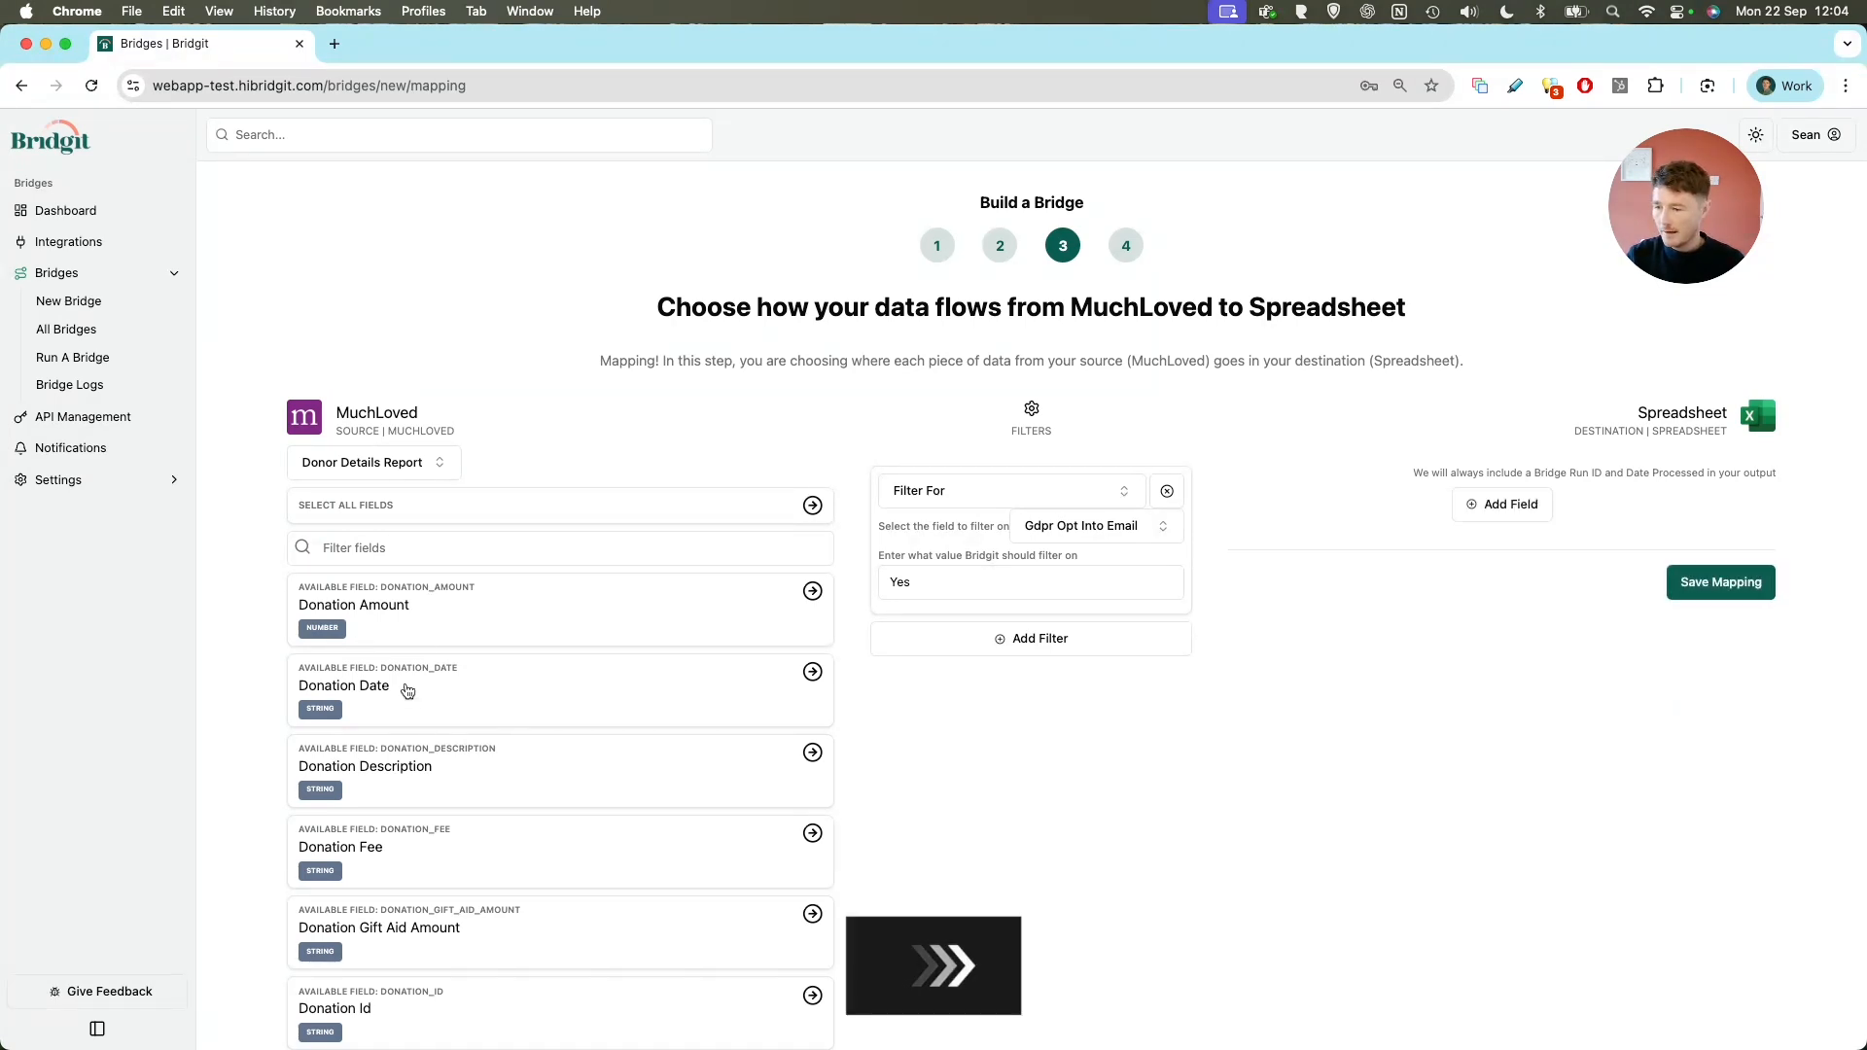
click(451, 680)
scroll(437, 632, down, 1)
click(424, 598)
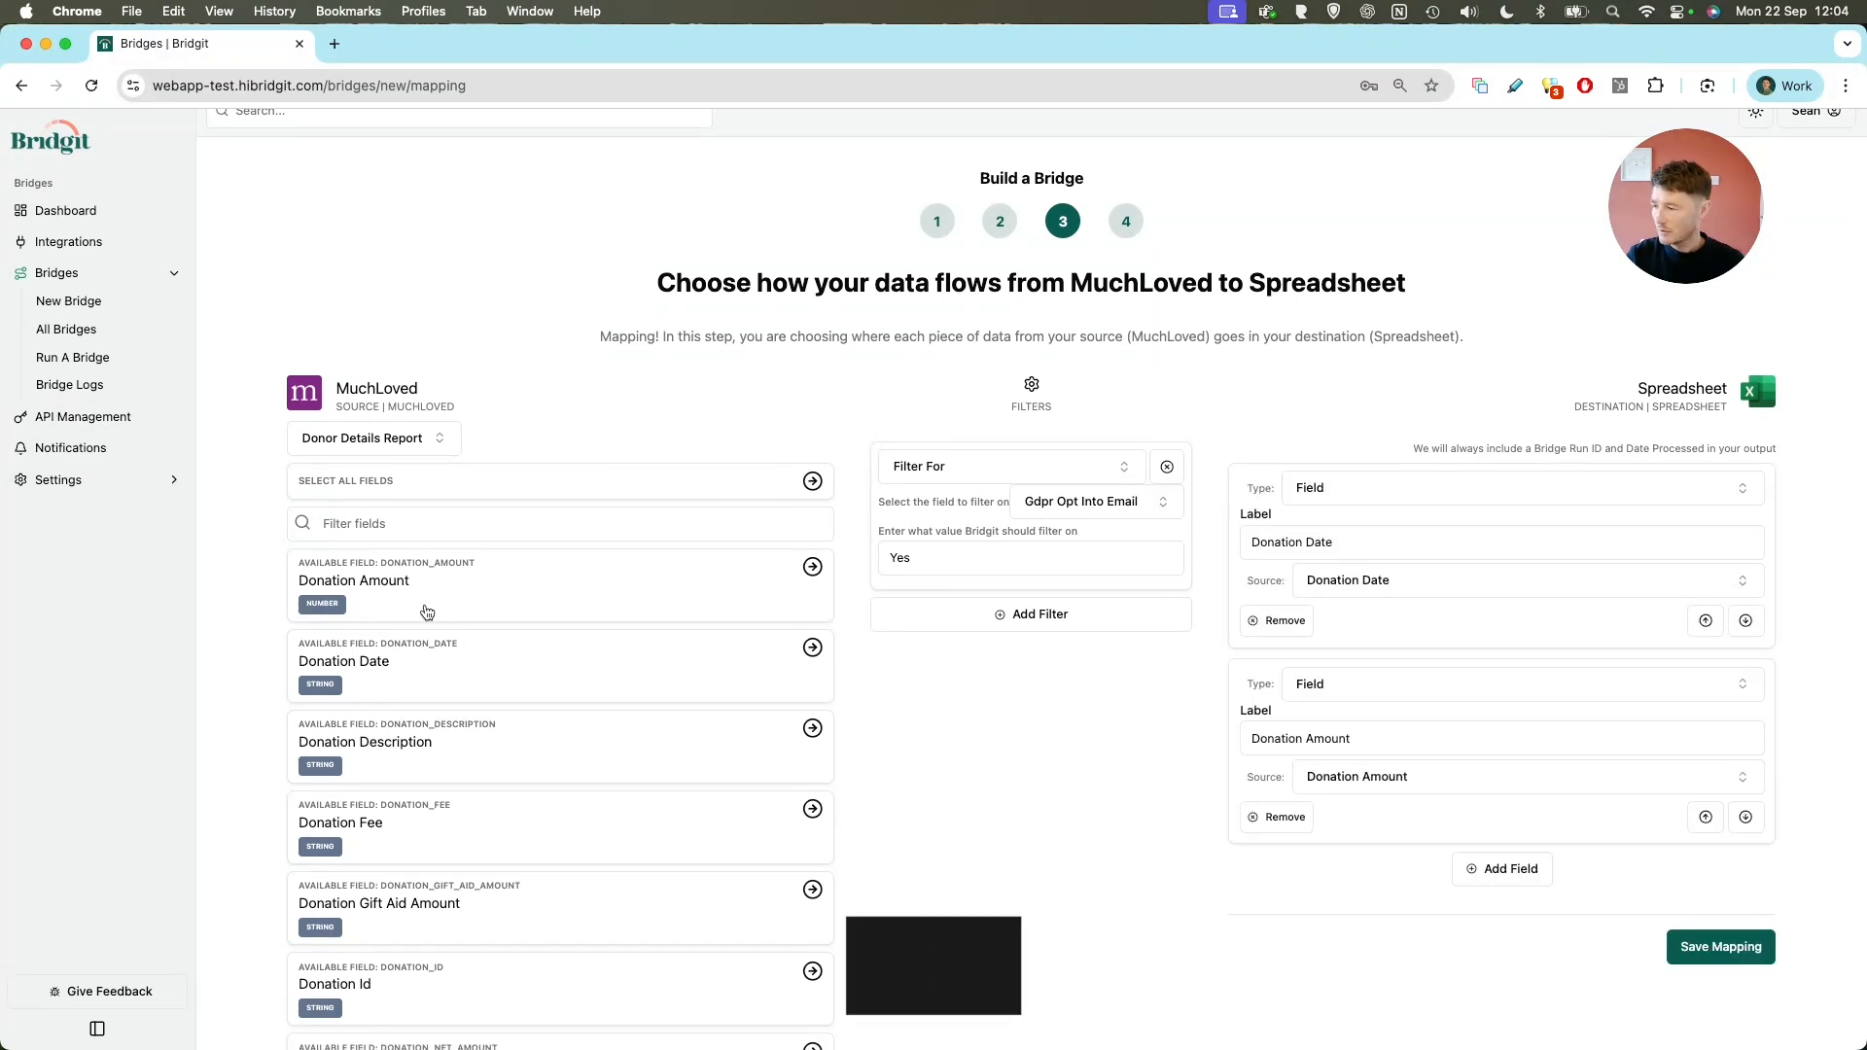
scroll(438, 642, down, 3)
click(412, 693)
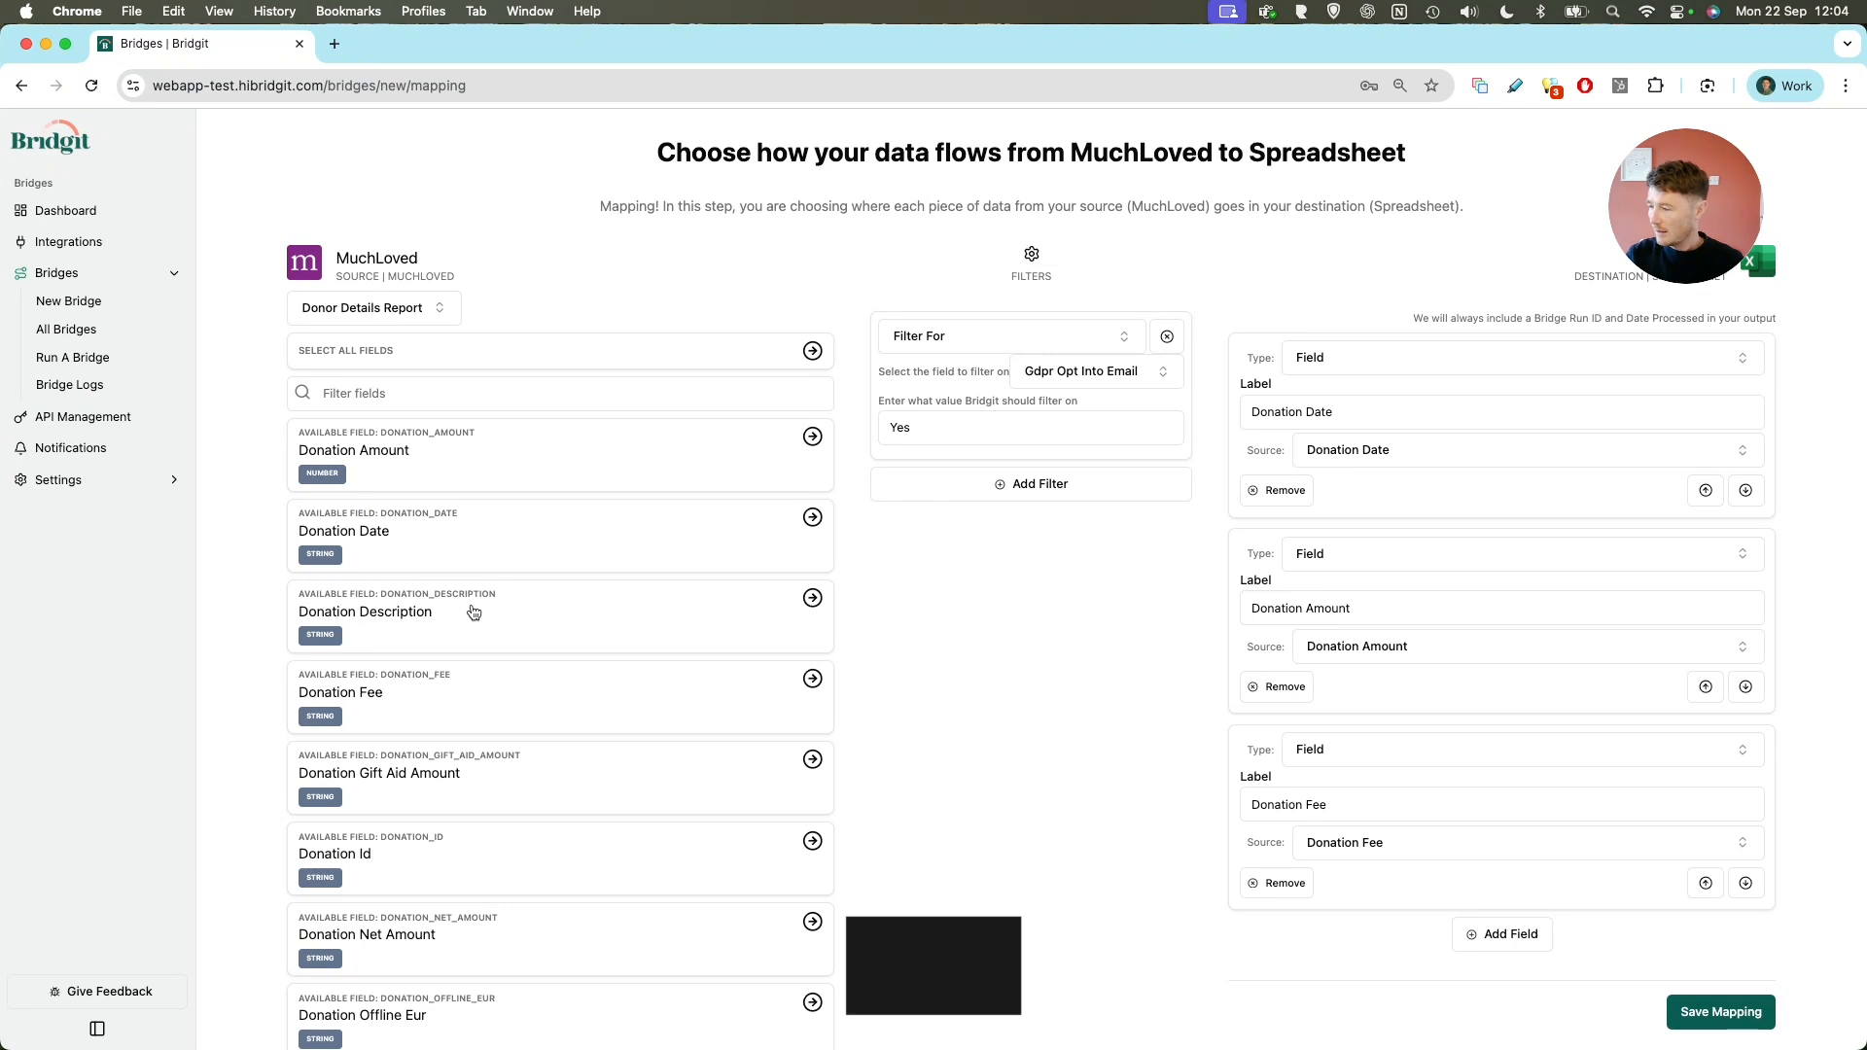
scroll(418, 710, down, 4)
click(421, 721)
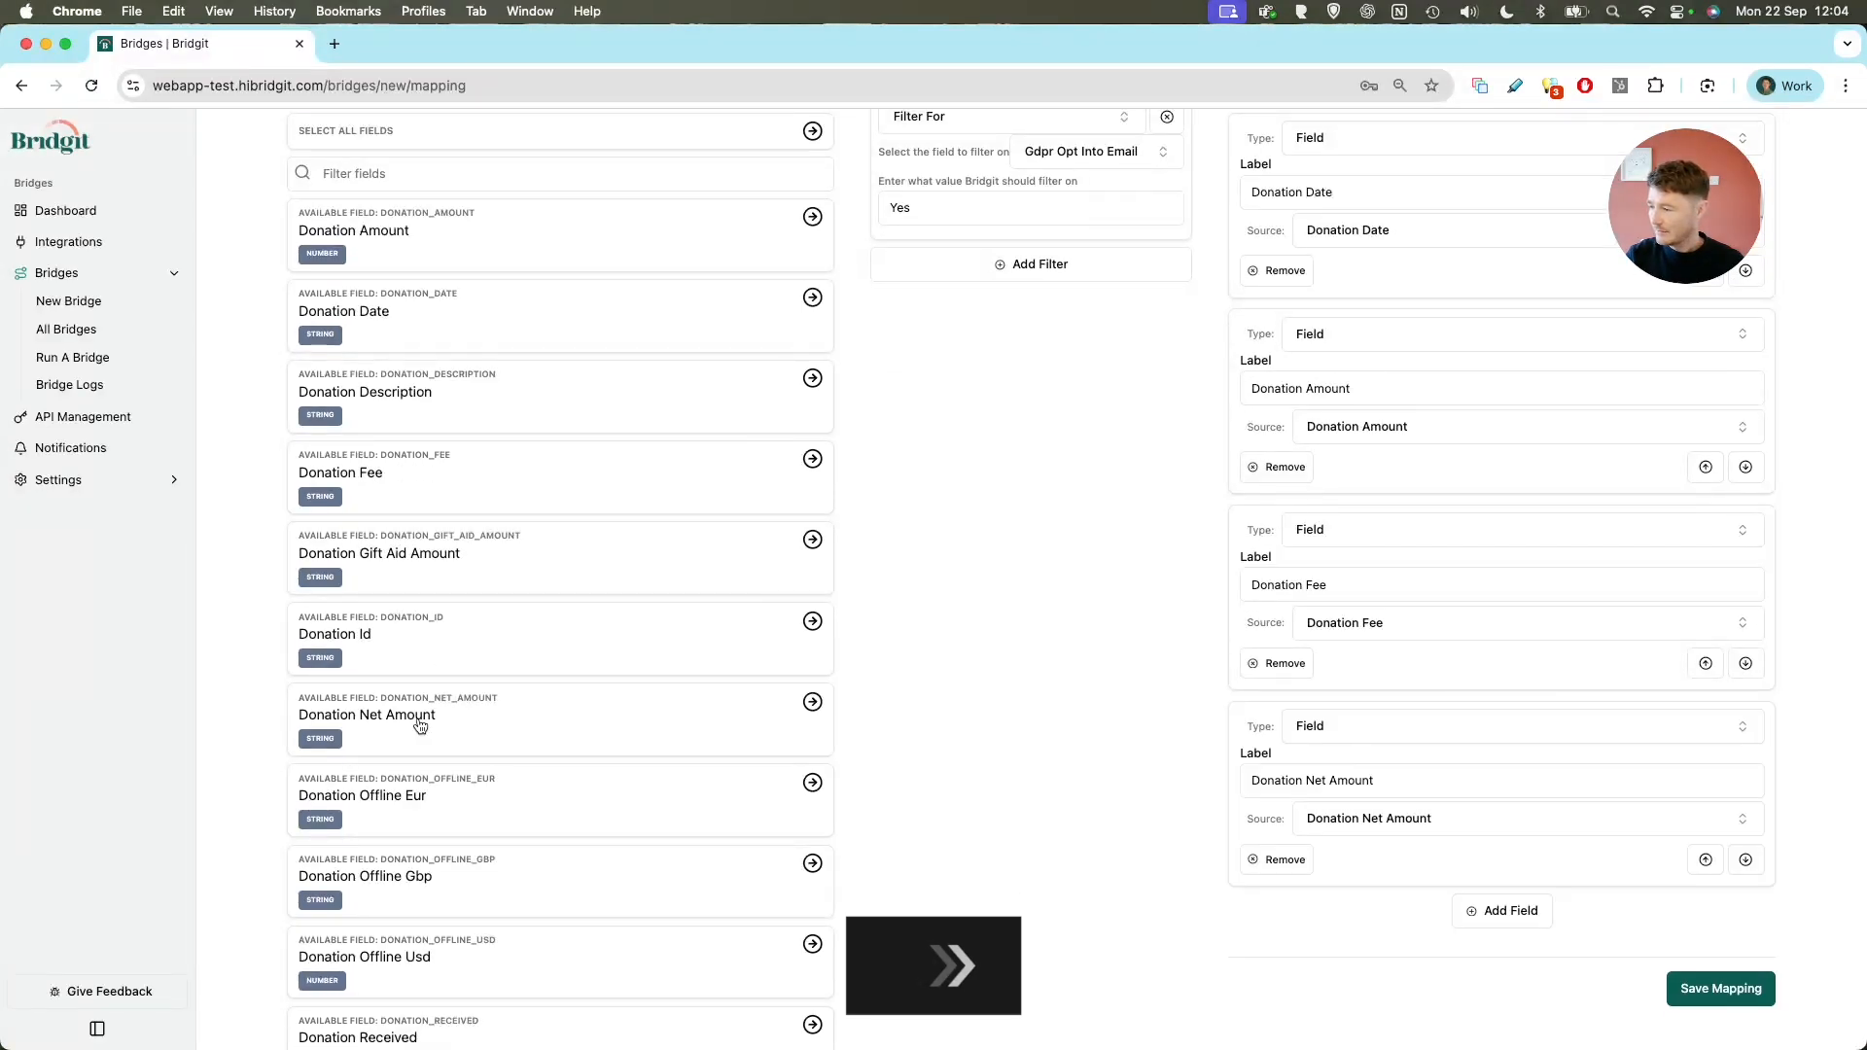
Filter the source fields by "gift", add Donation Gift Aid Amount to the spreadsheet mapping, and clear the filter
scroll(499, 717, up, 7)
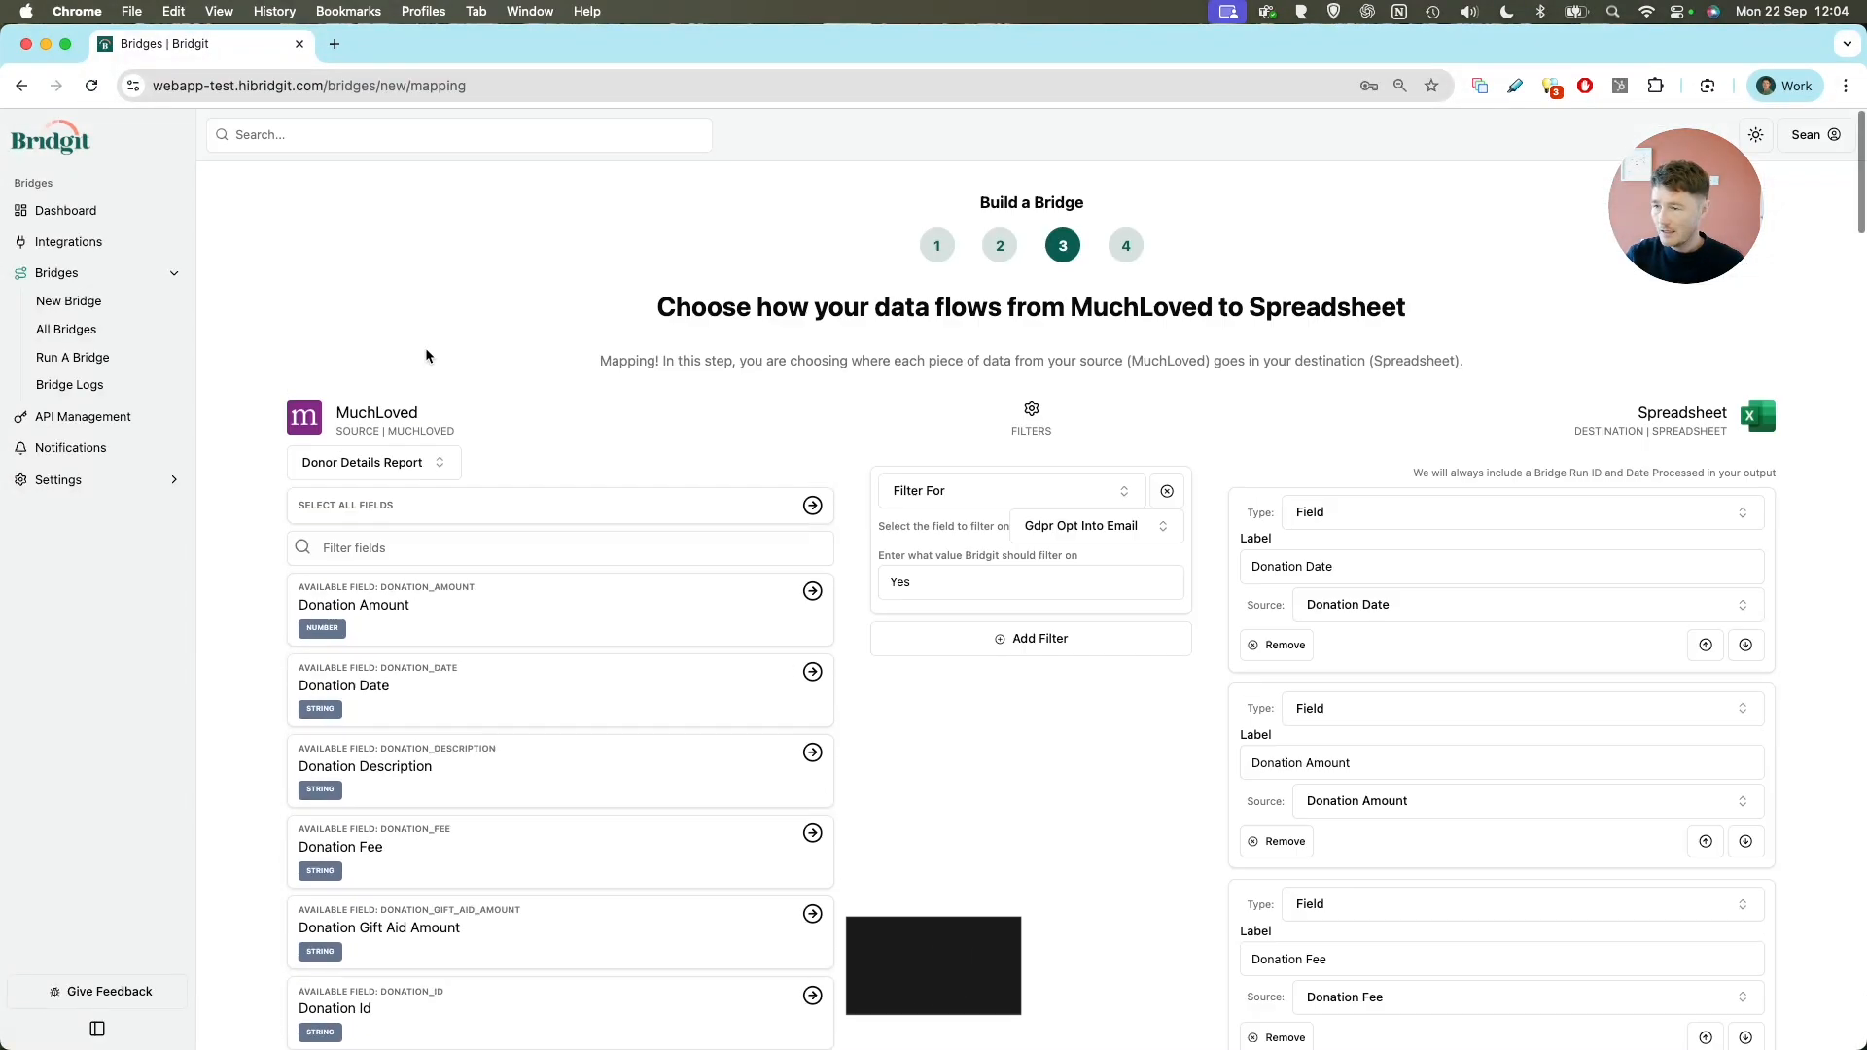
click(370, 544)
text(gift)
click(416, 630)
click(811, 549)
scroll(775, 566, down, 3)
scroll(776, 566, down, 1)
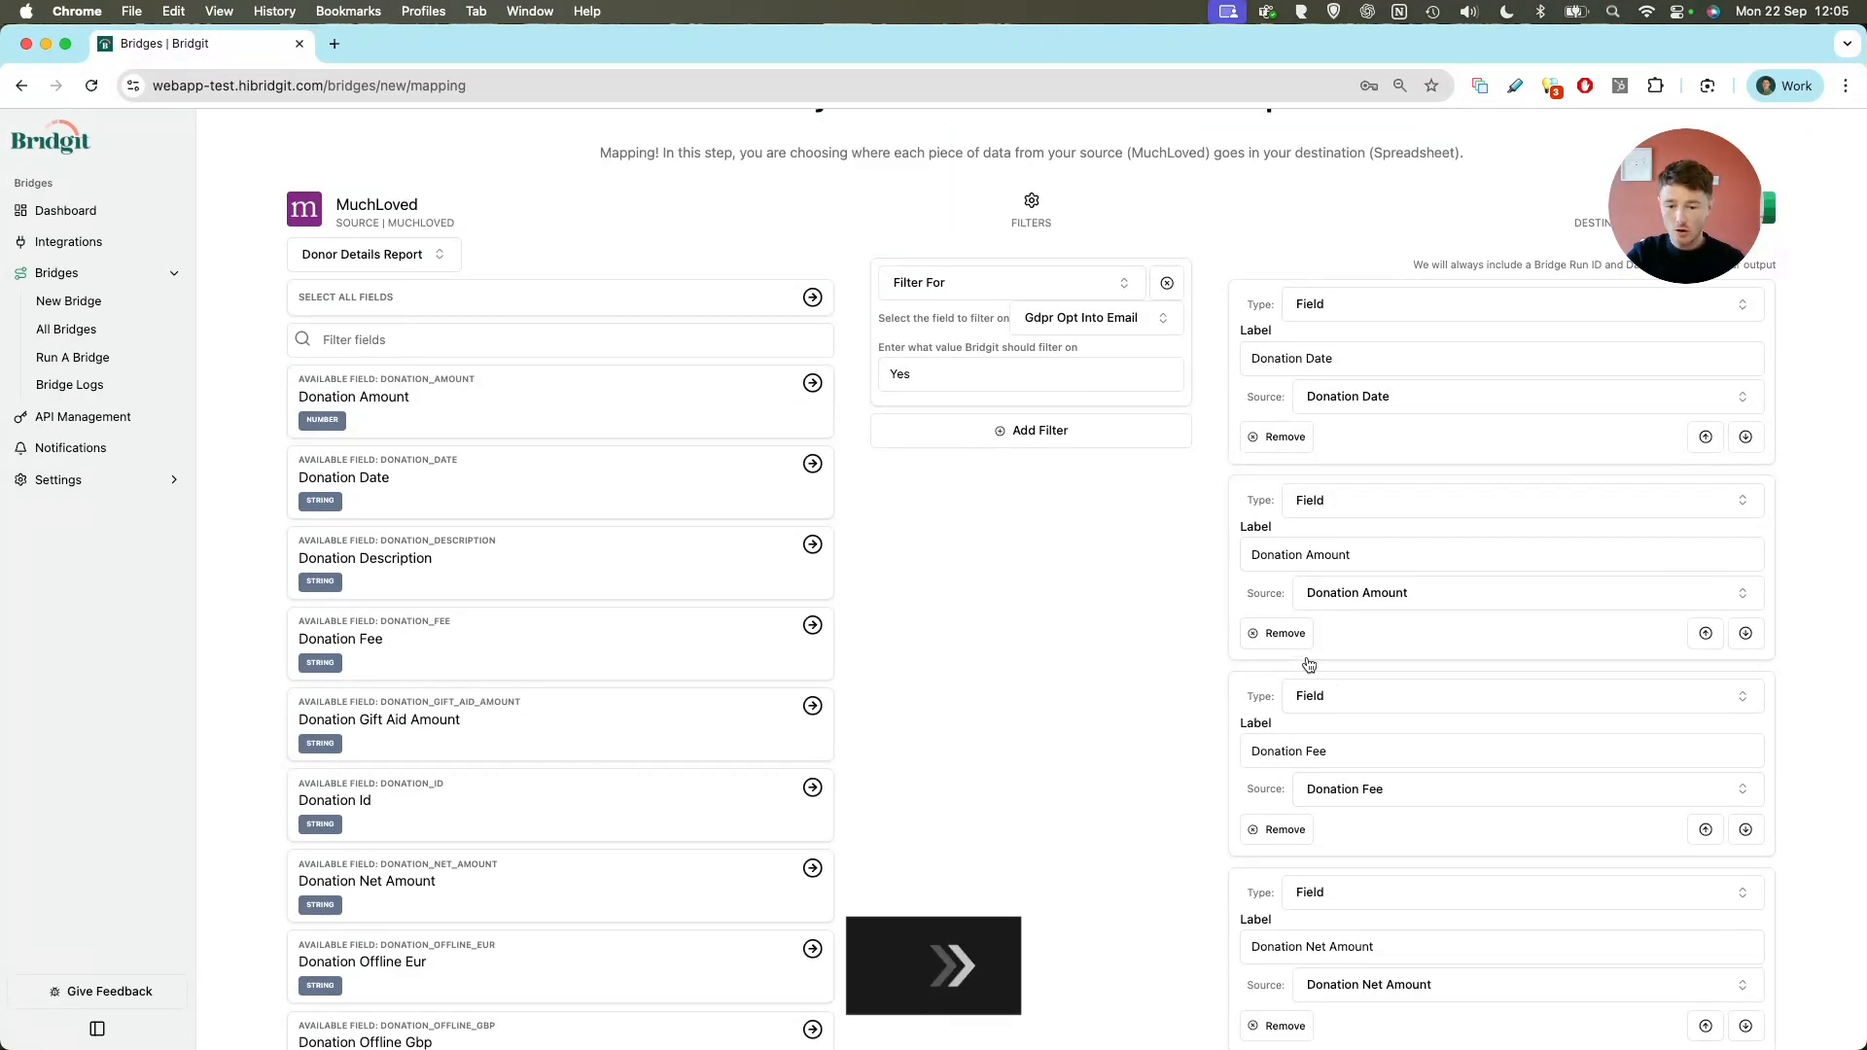
Add Donation Received to the spreadsheet mapping and label it "Net donation"
scroll(1498, 1011, down, 5)
click(484, 916)
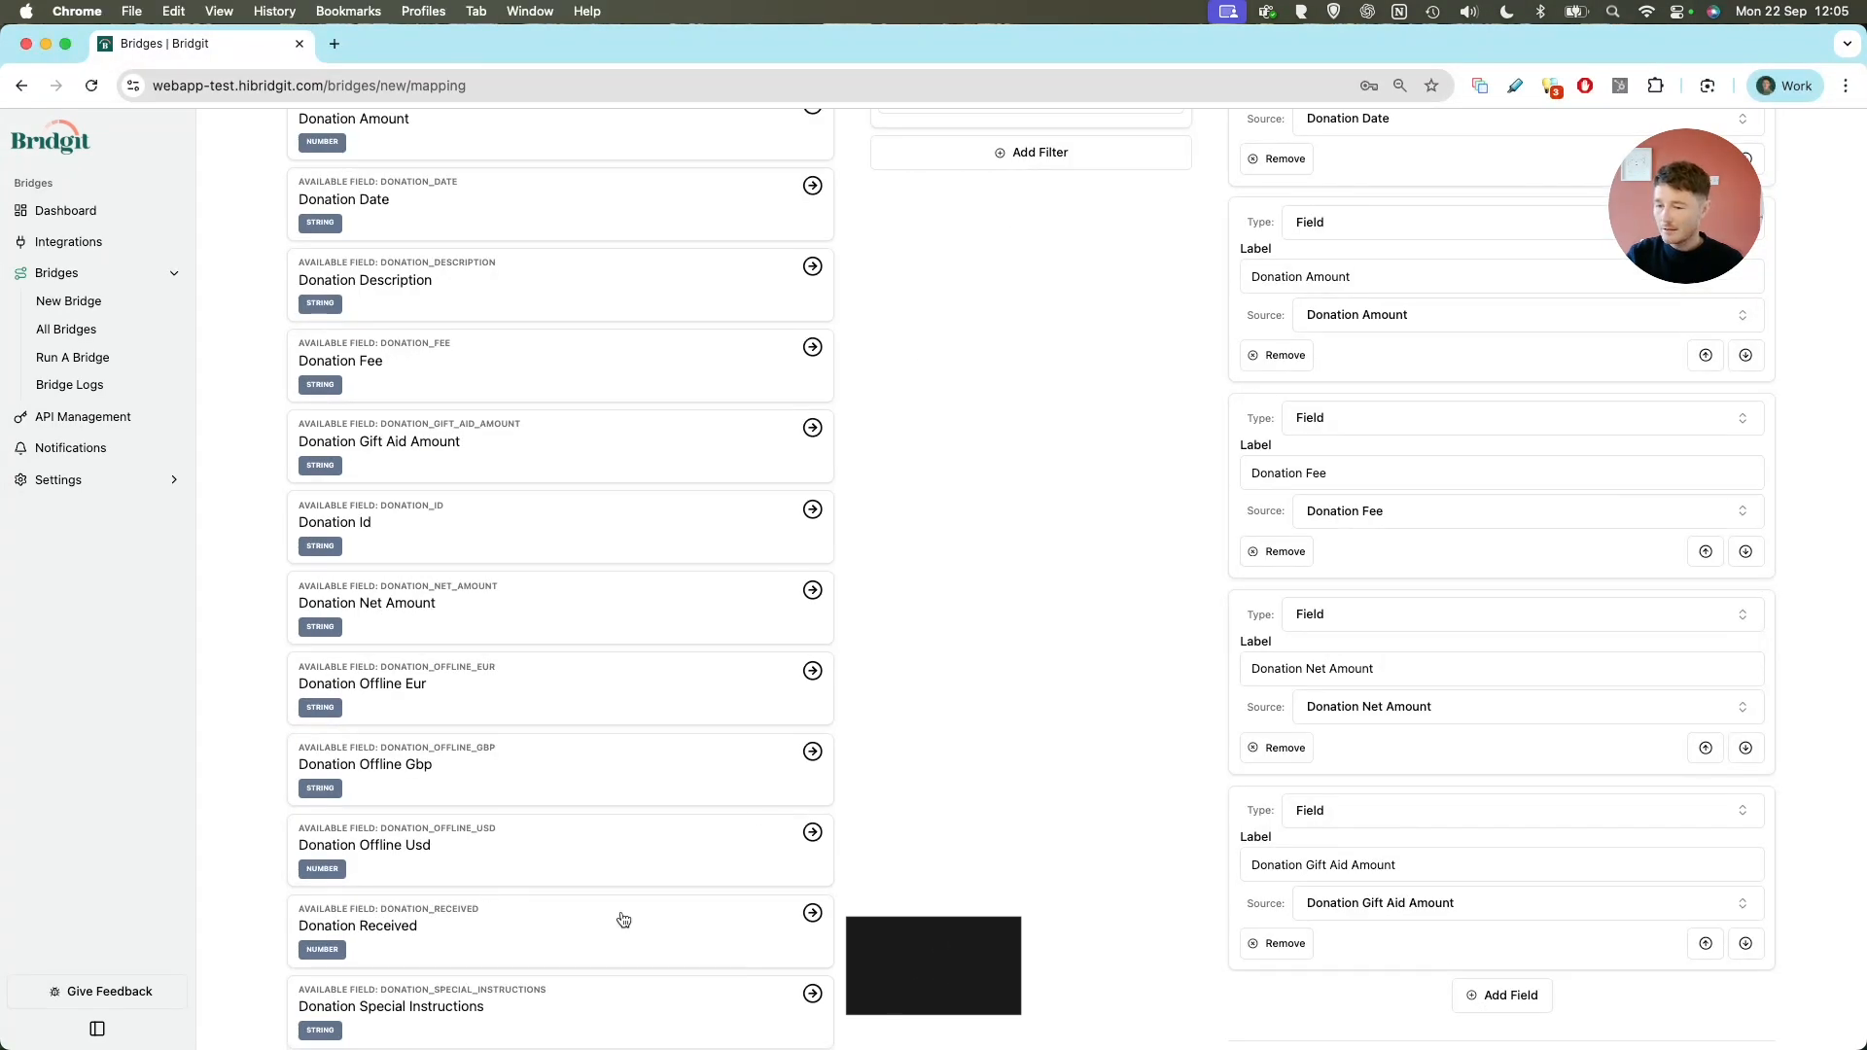
scroll(1342, 713, down, 6)
triple_click(1344, 721)
triple_click(1363, 719)
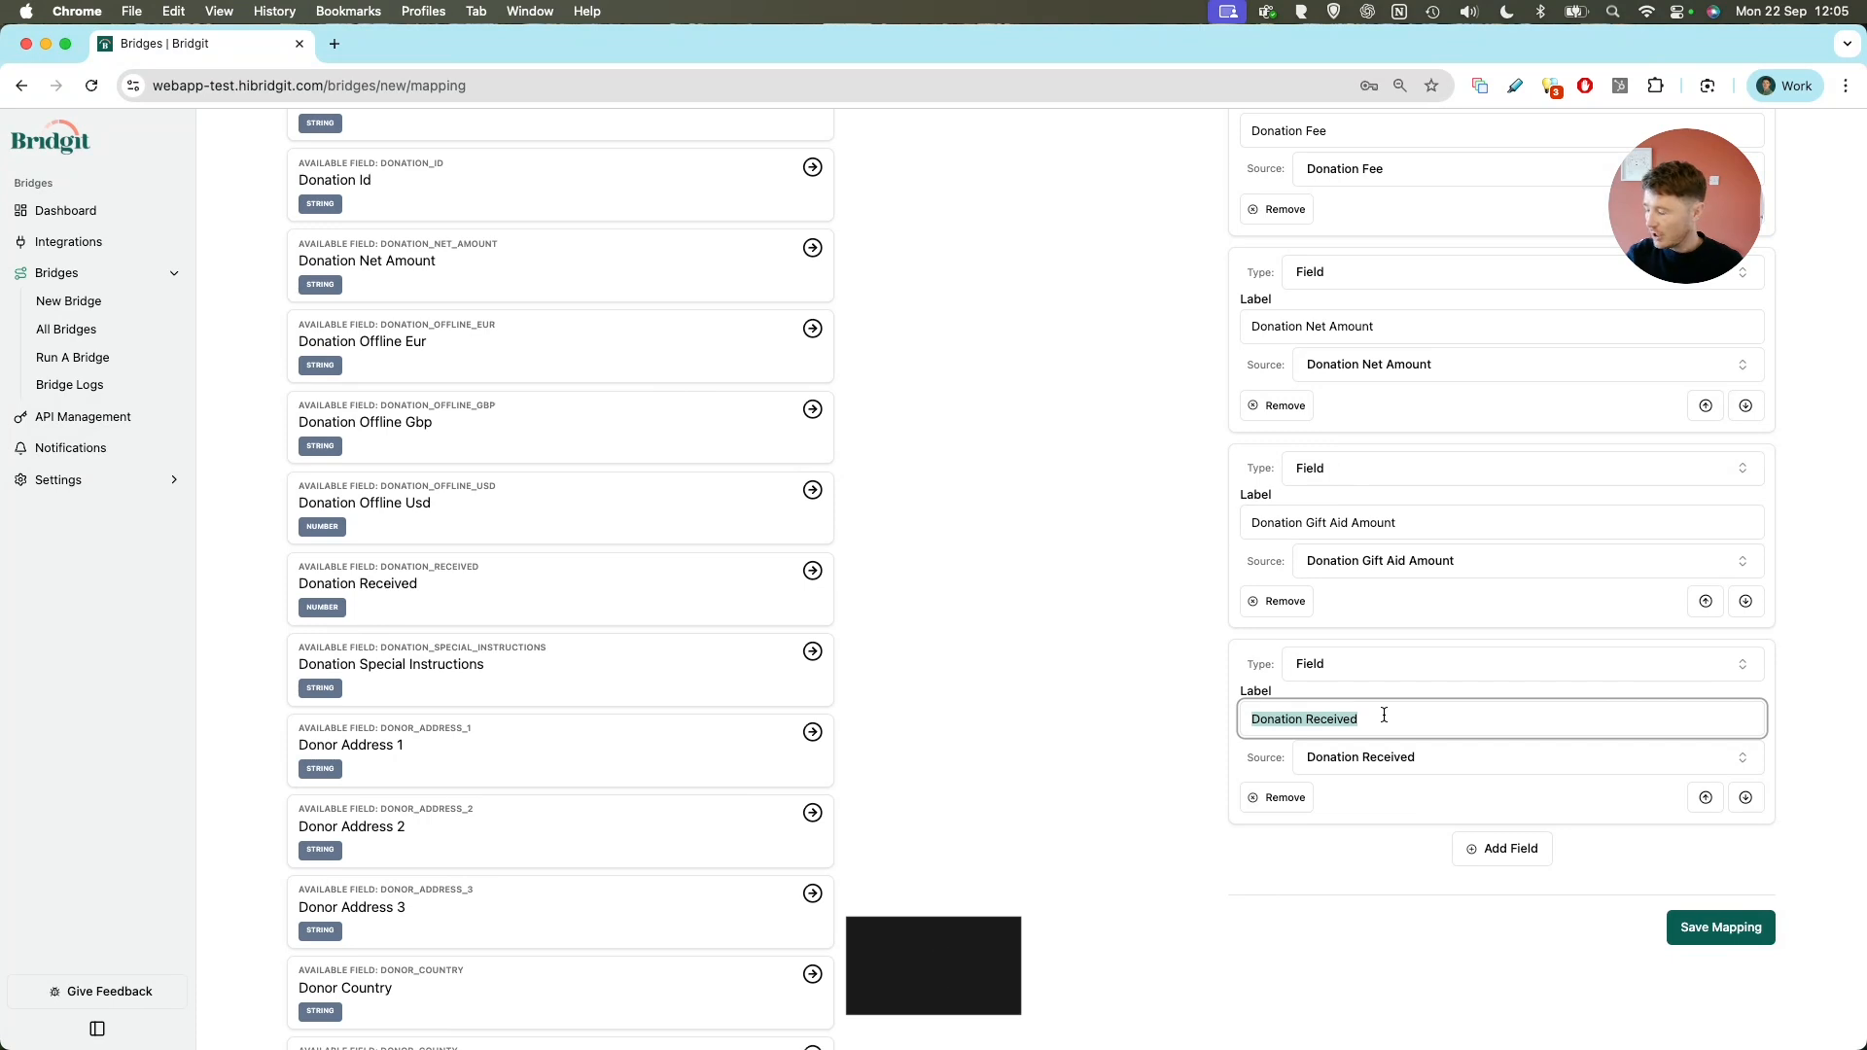
text(Net donation)
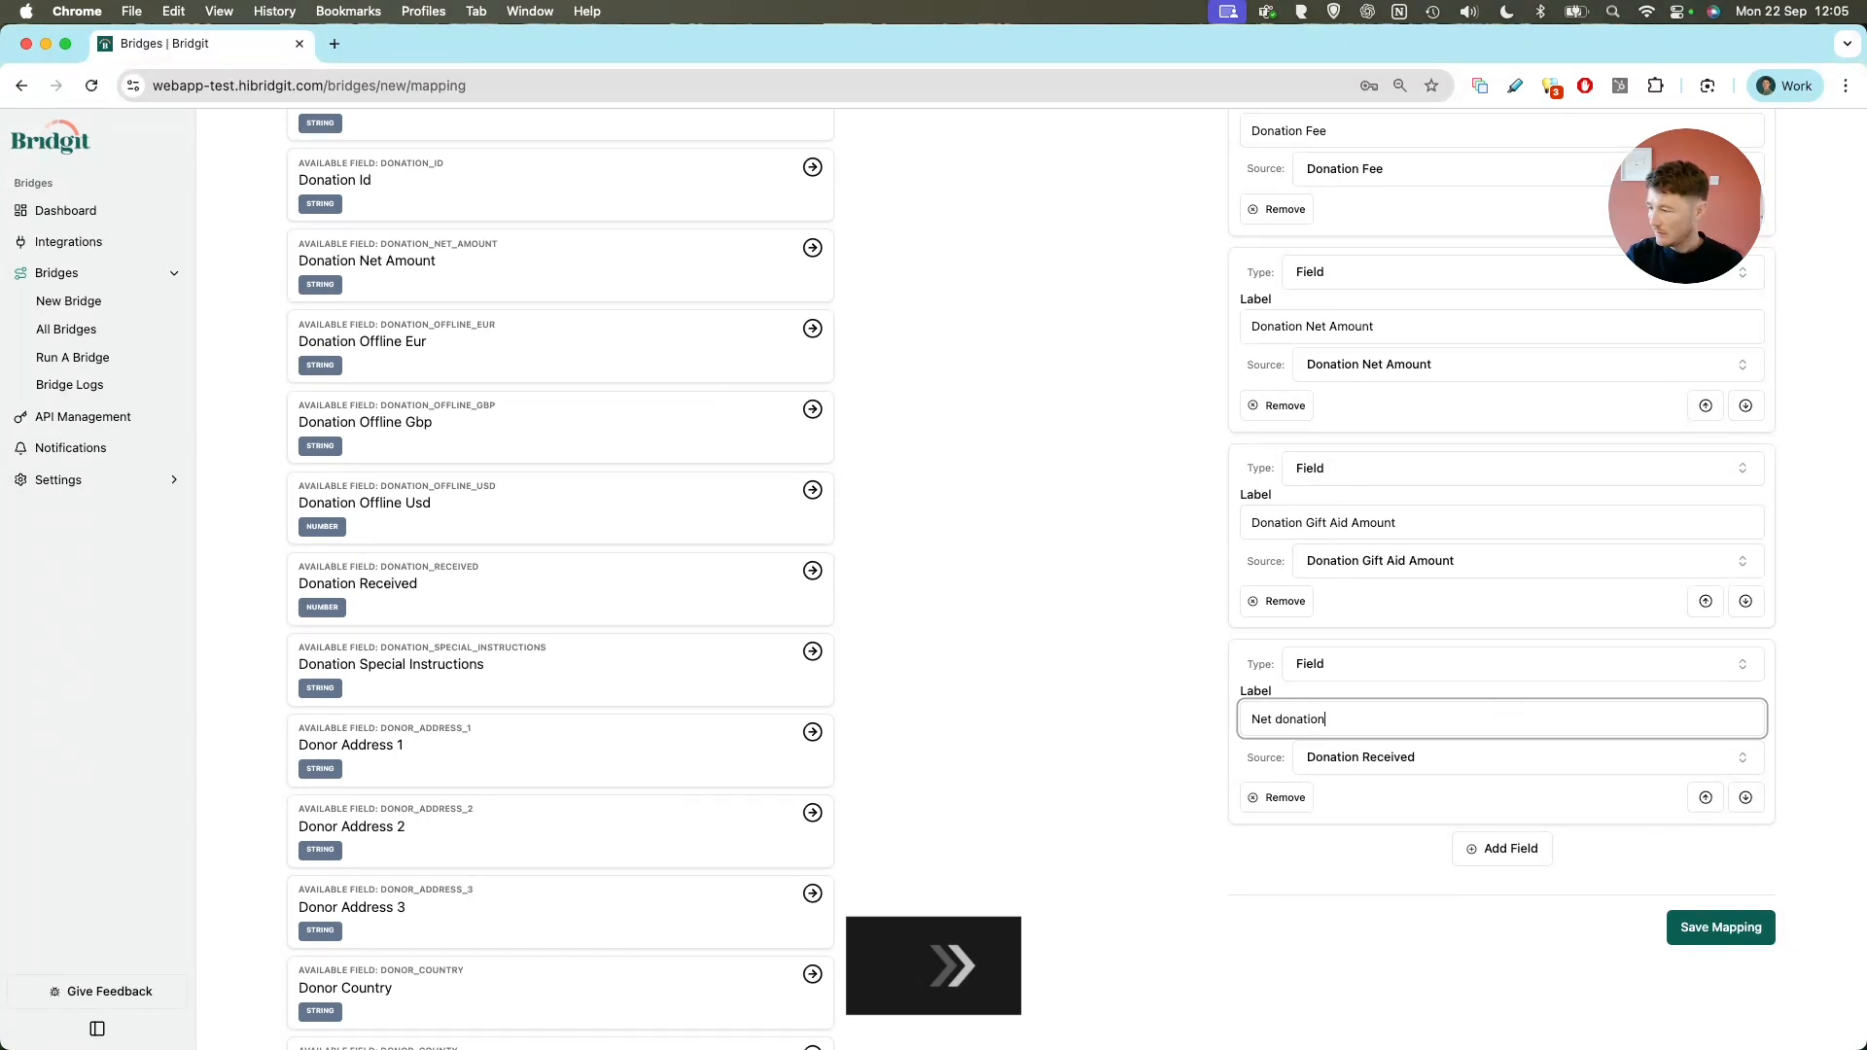
key(super+a)
text(Net donation)
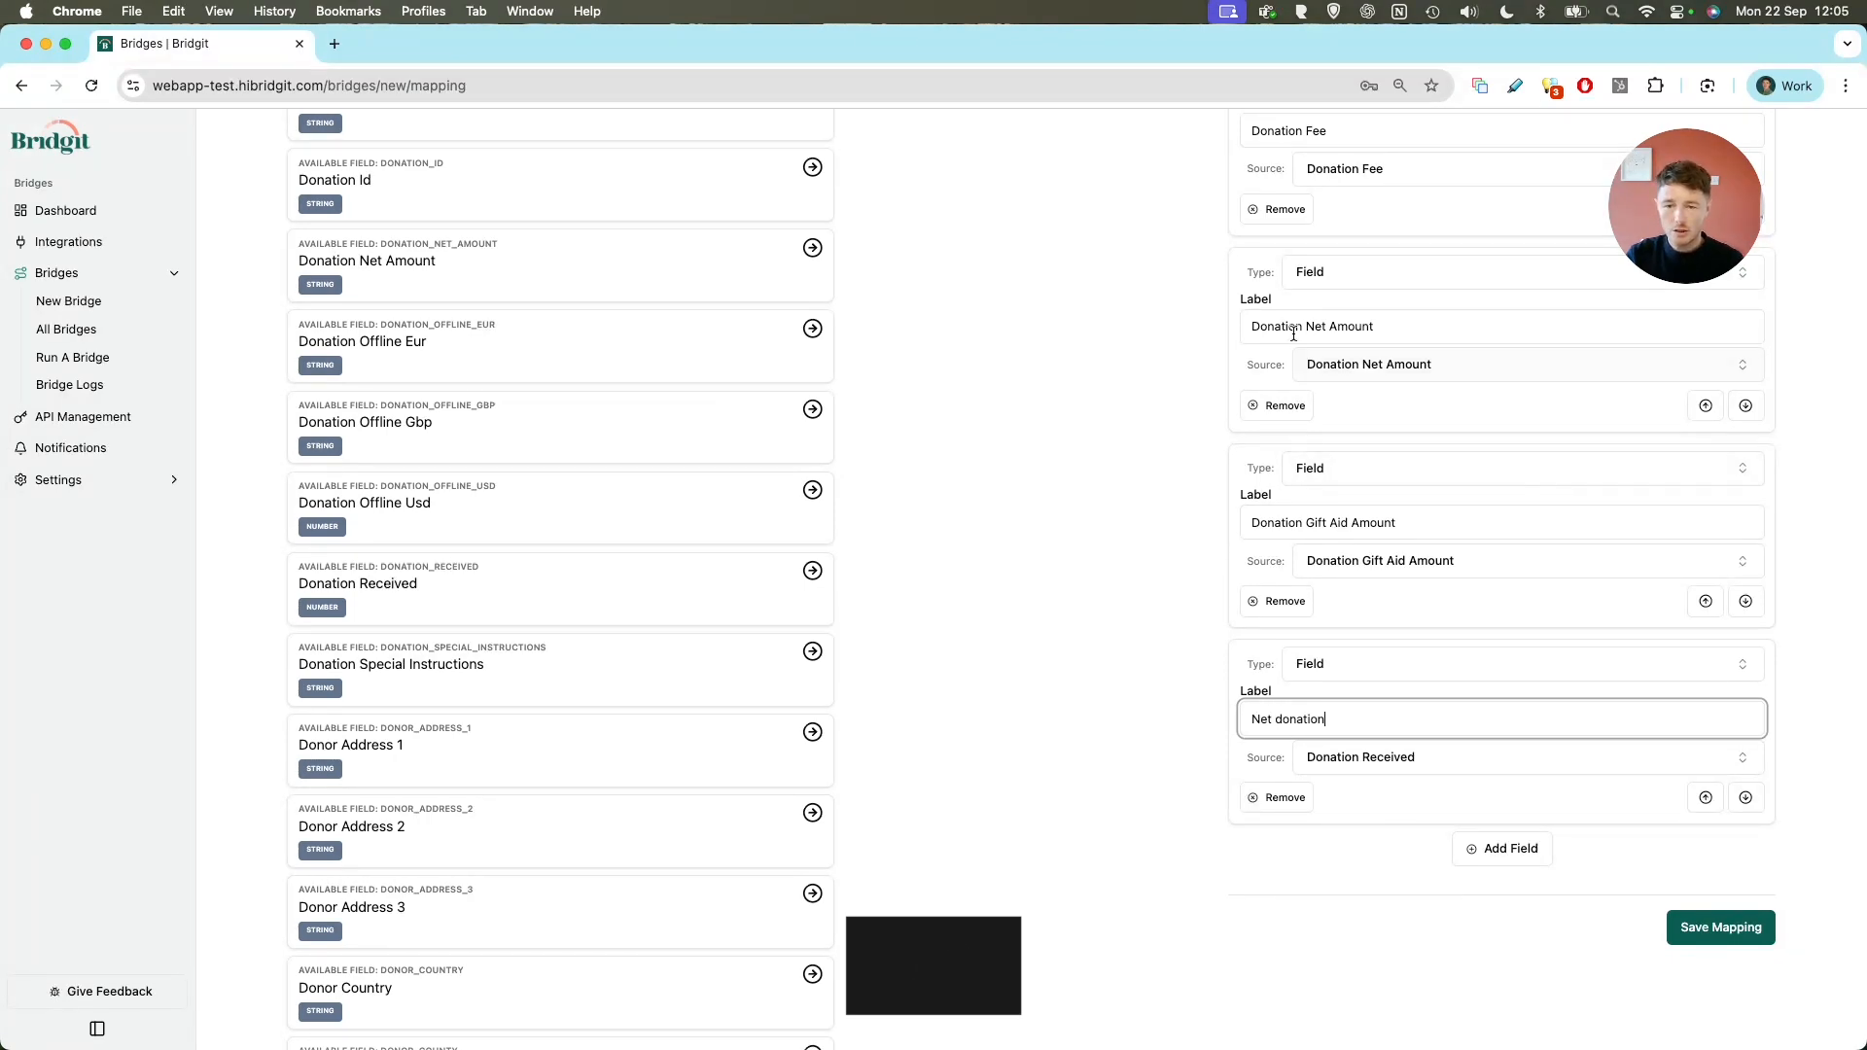
Change the label of the mapped Donation Net Amount field to "Donation less fees"
triple_click(1293, 329)
text(Donation)
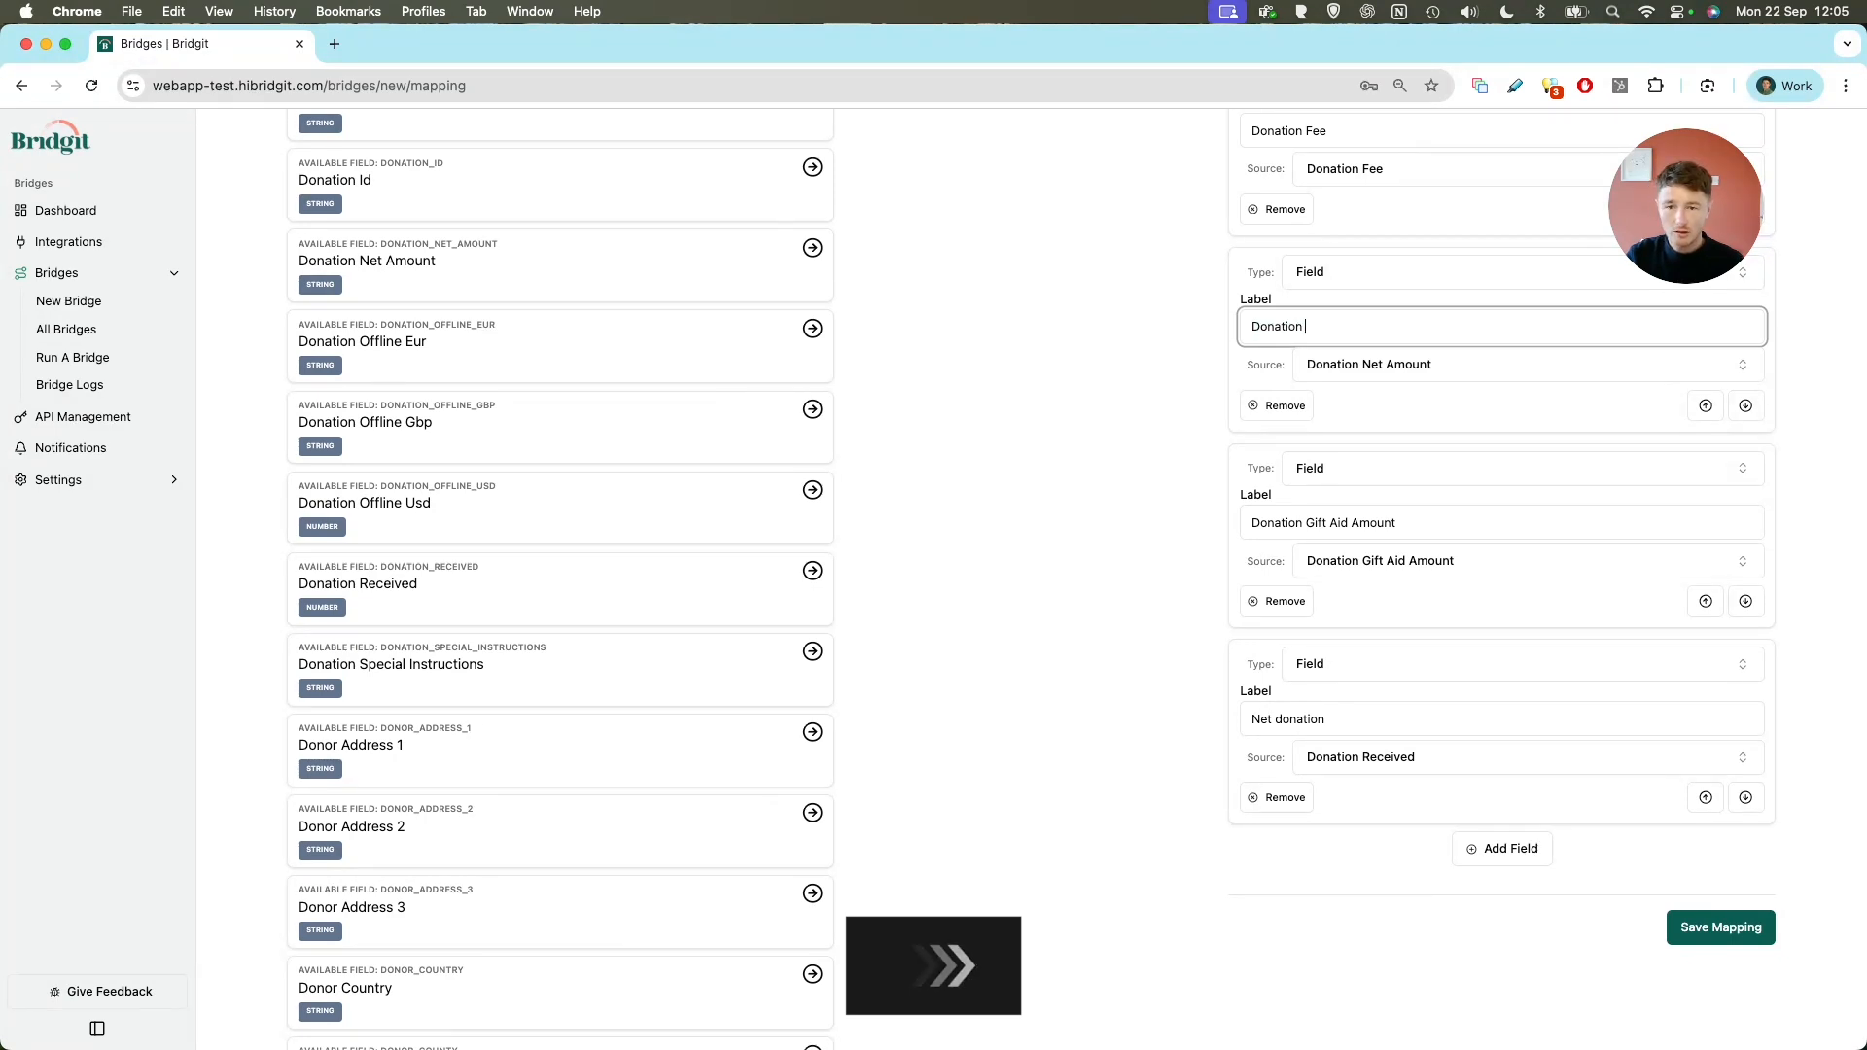
click(1119, 420)
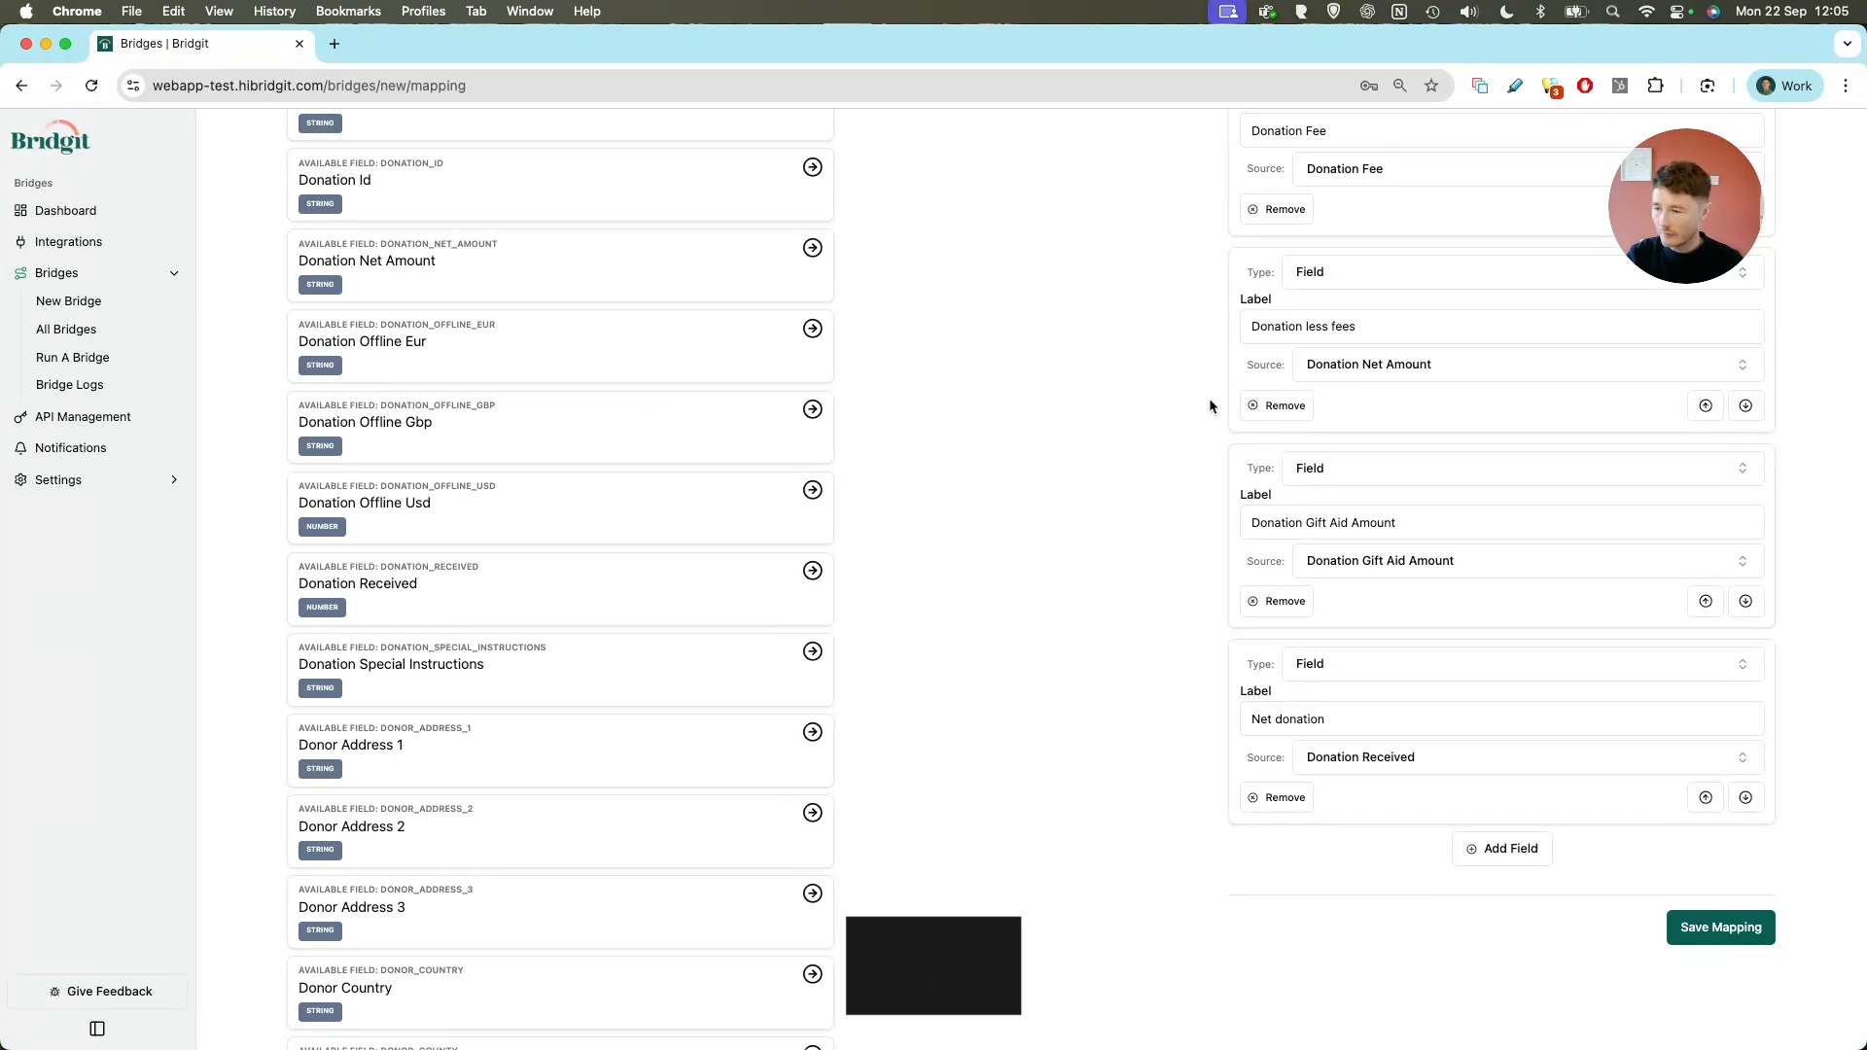
Filter the source fields by "name" and add Donor First Name and Donor Family Name to the spreadsheet mapping
scroll(1212, 405, down, 3)
scroll(601, 524, up, 10)
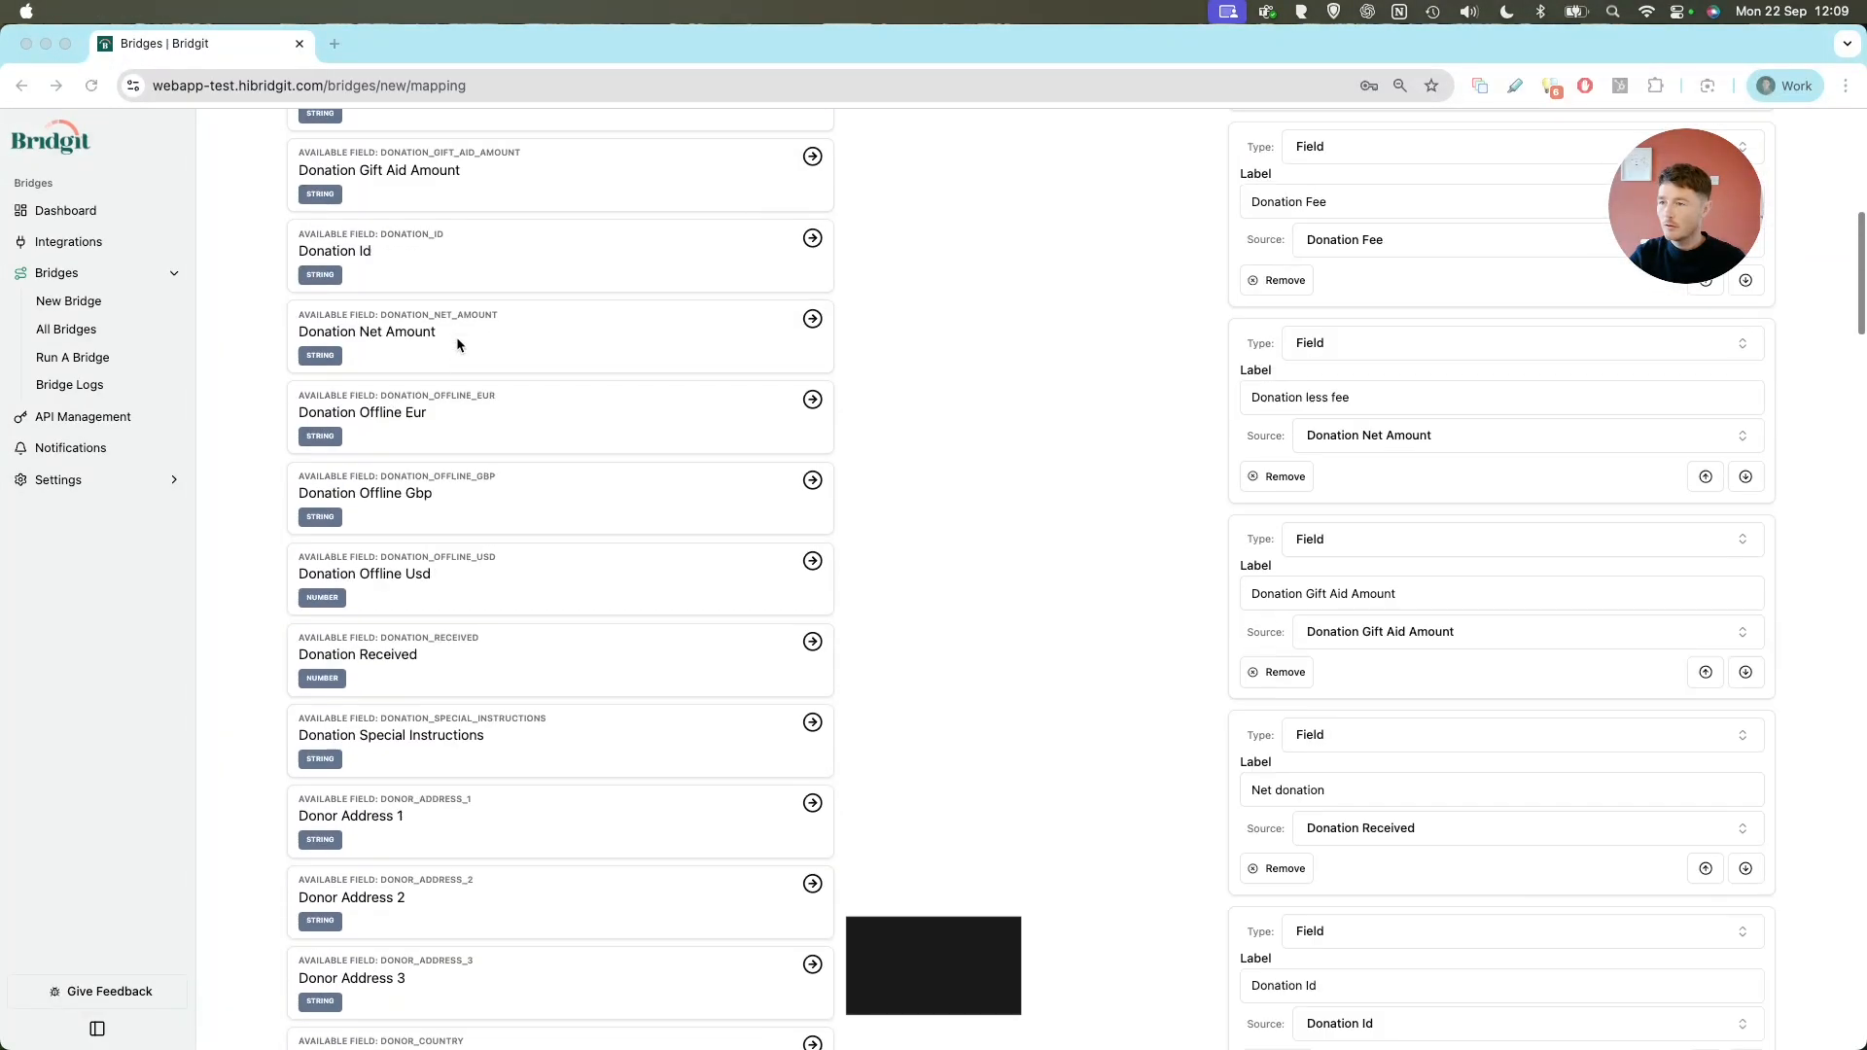
scroll(451, 336, up, 10)
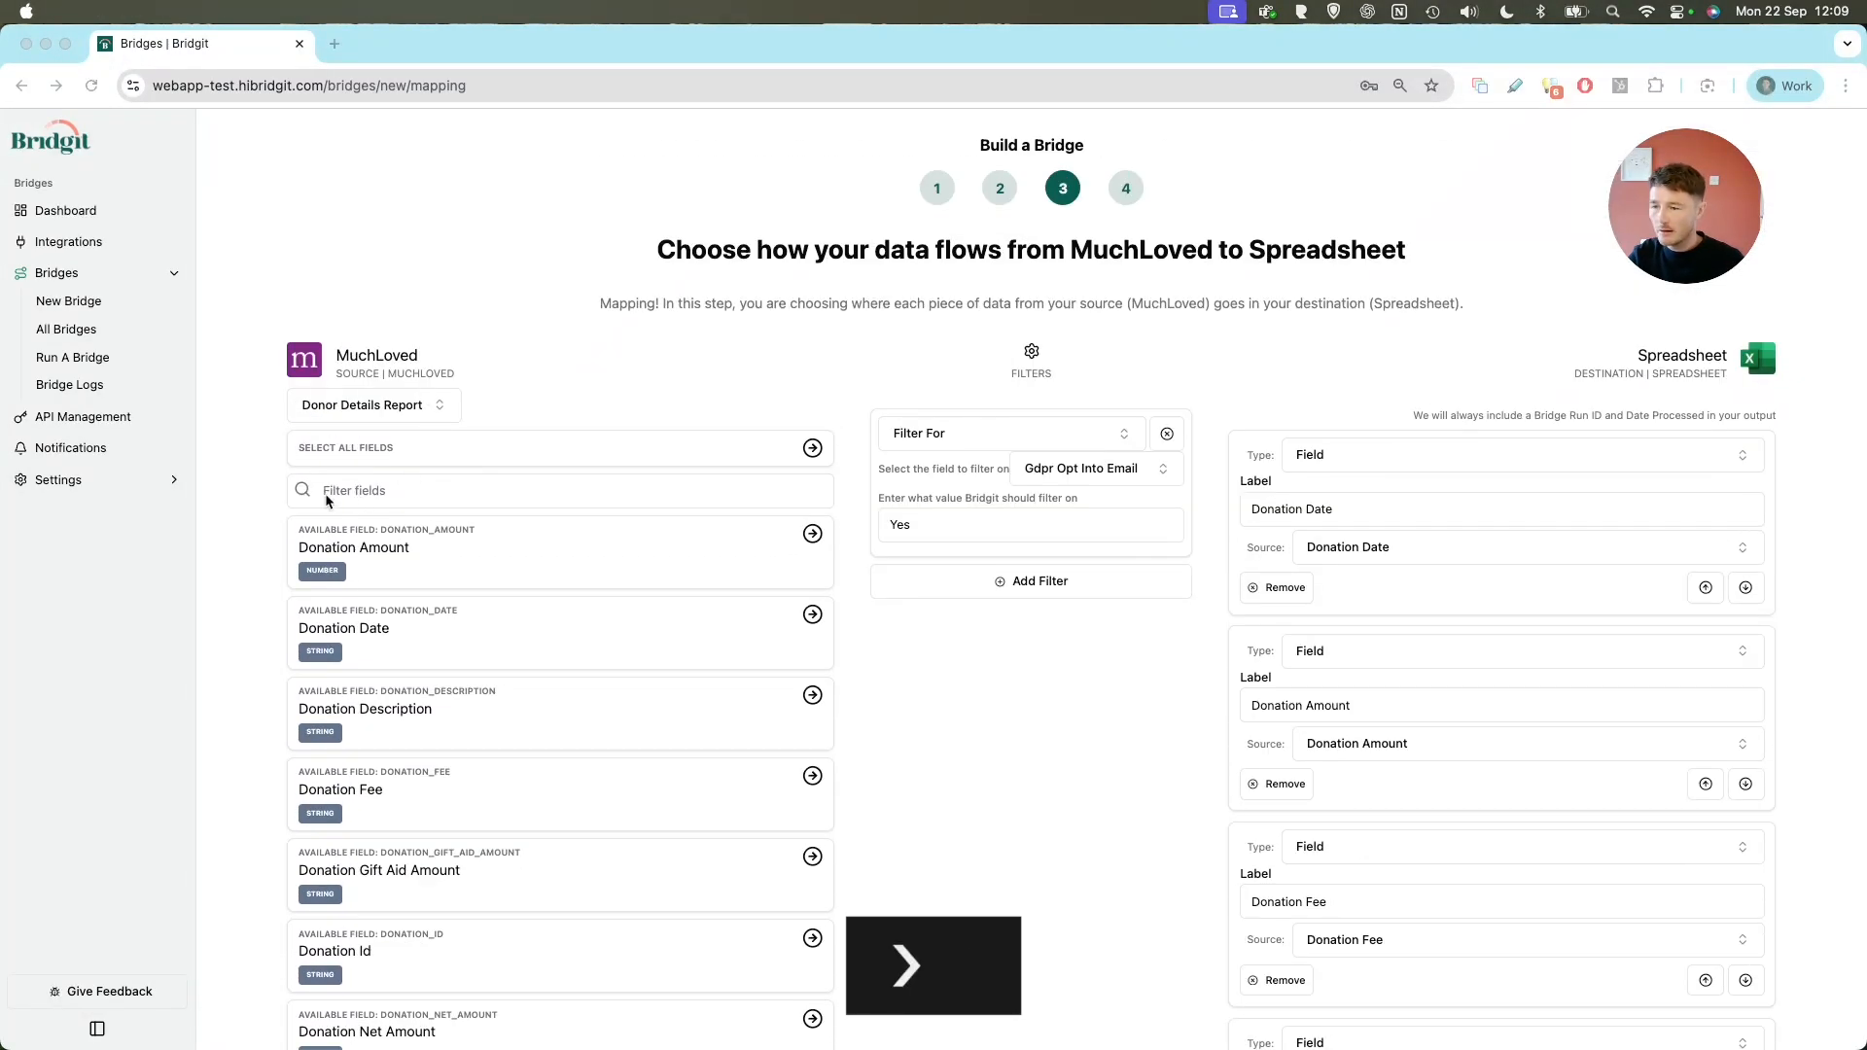
click(365, 491)
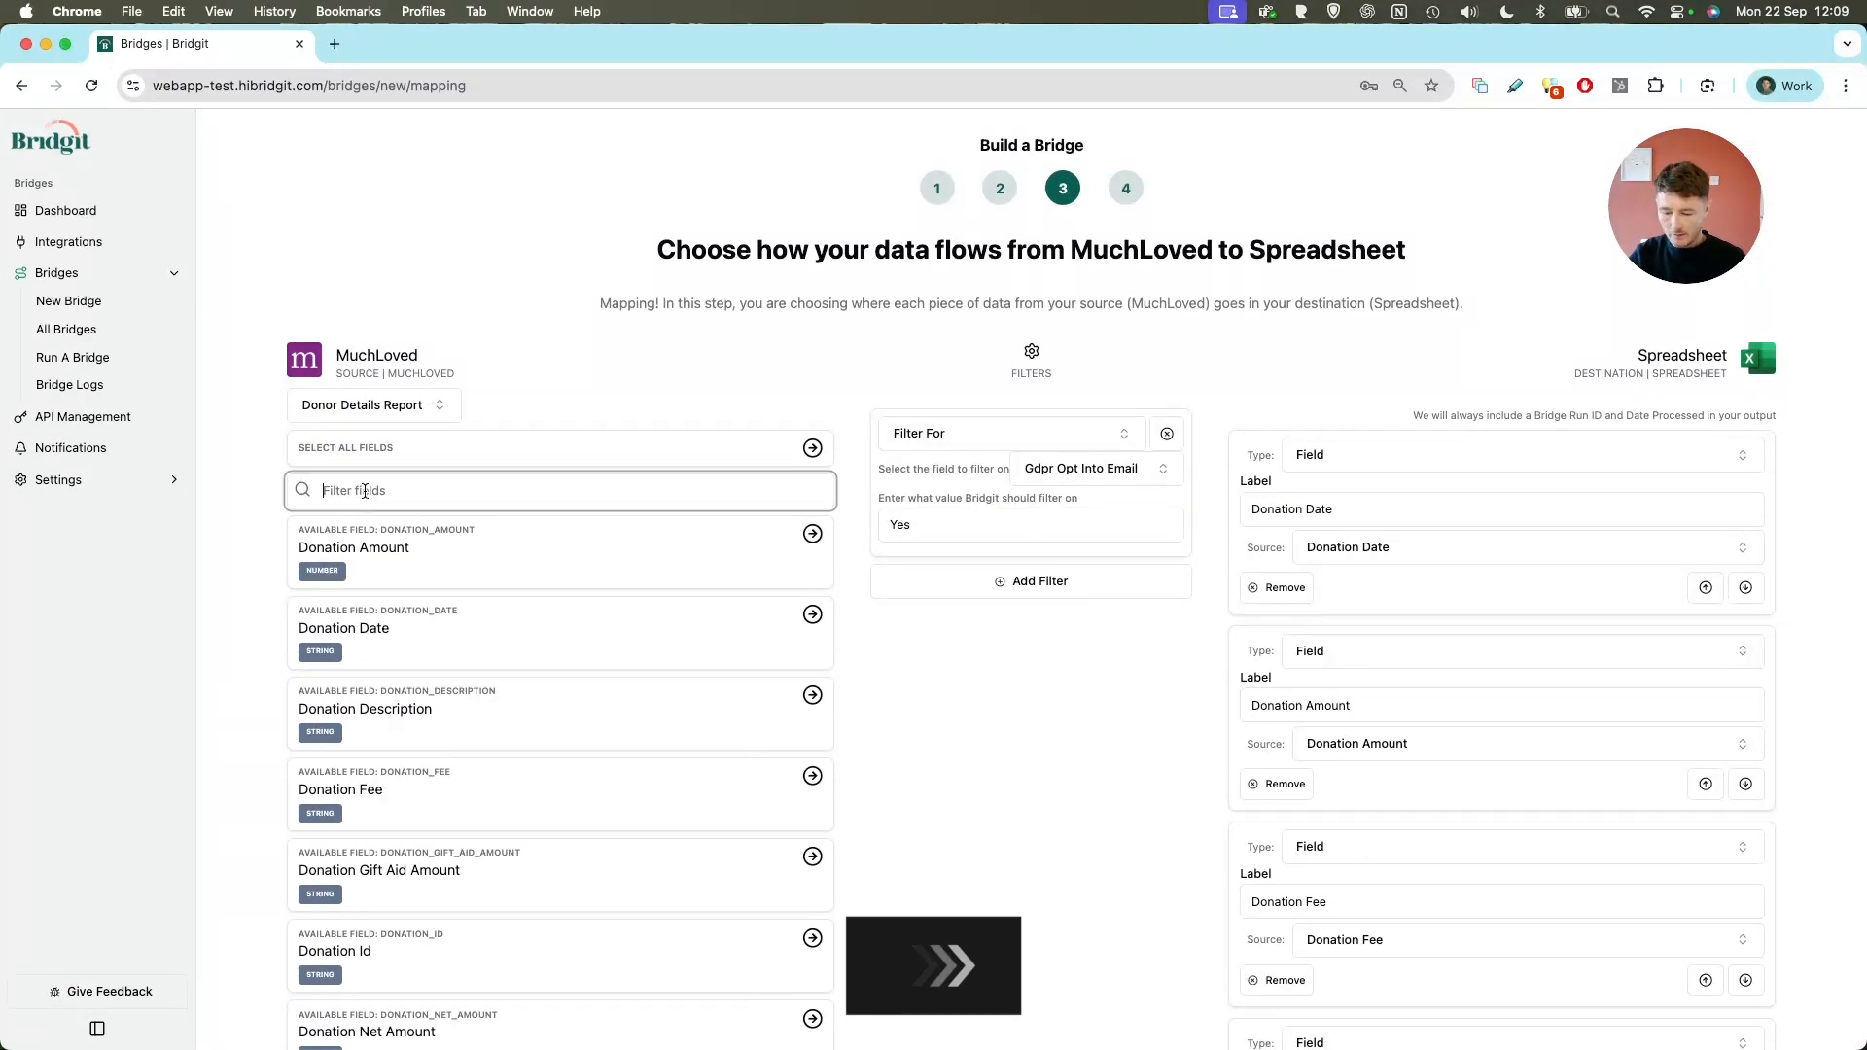
text(name)
scroll(420, 562, down, 3)
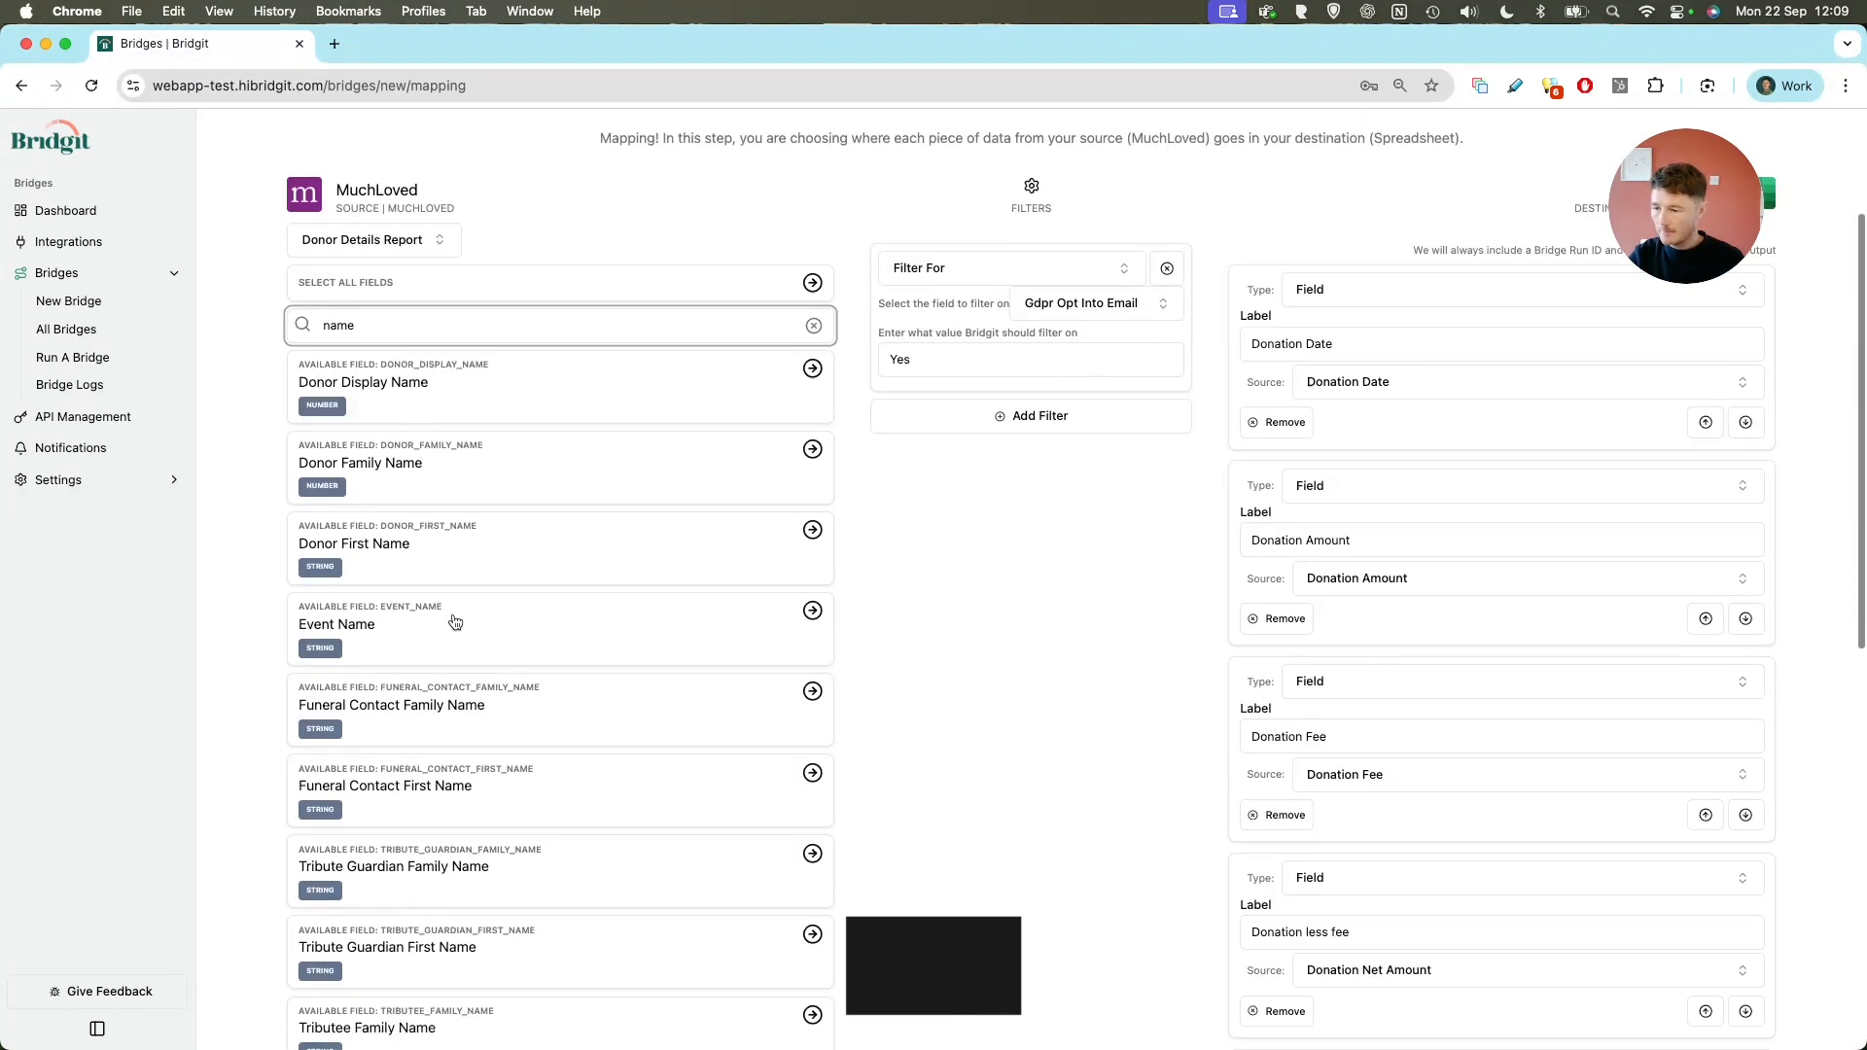
scroll(1455, 529, down, 10)
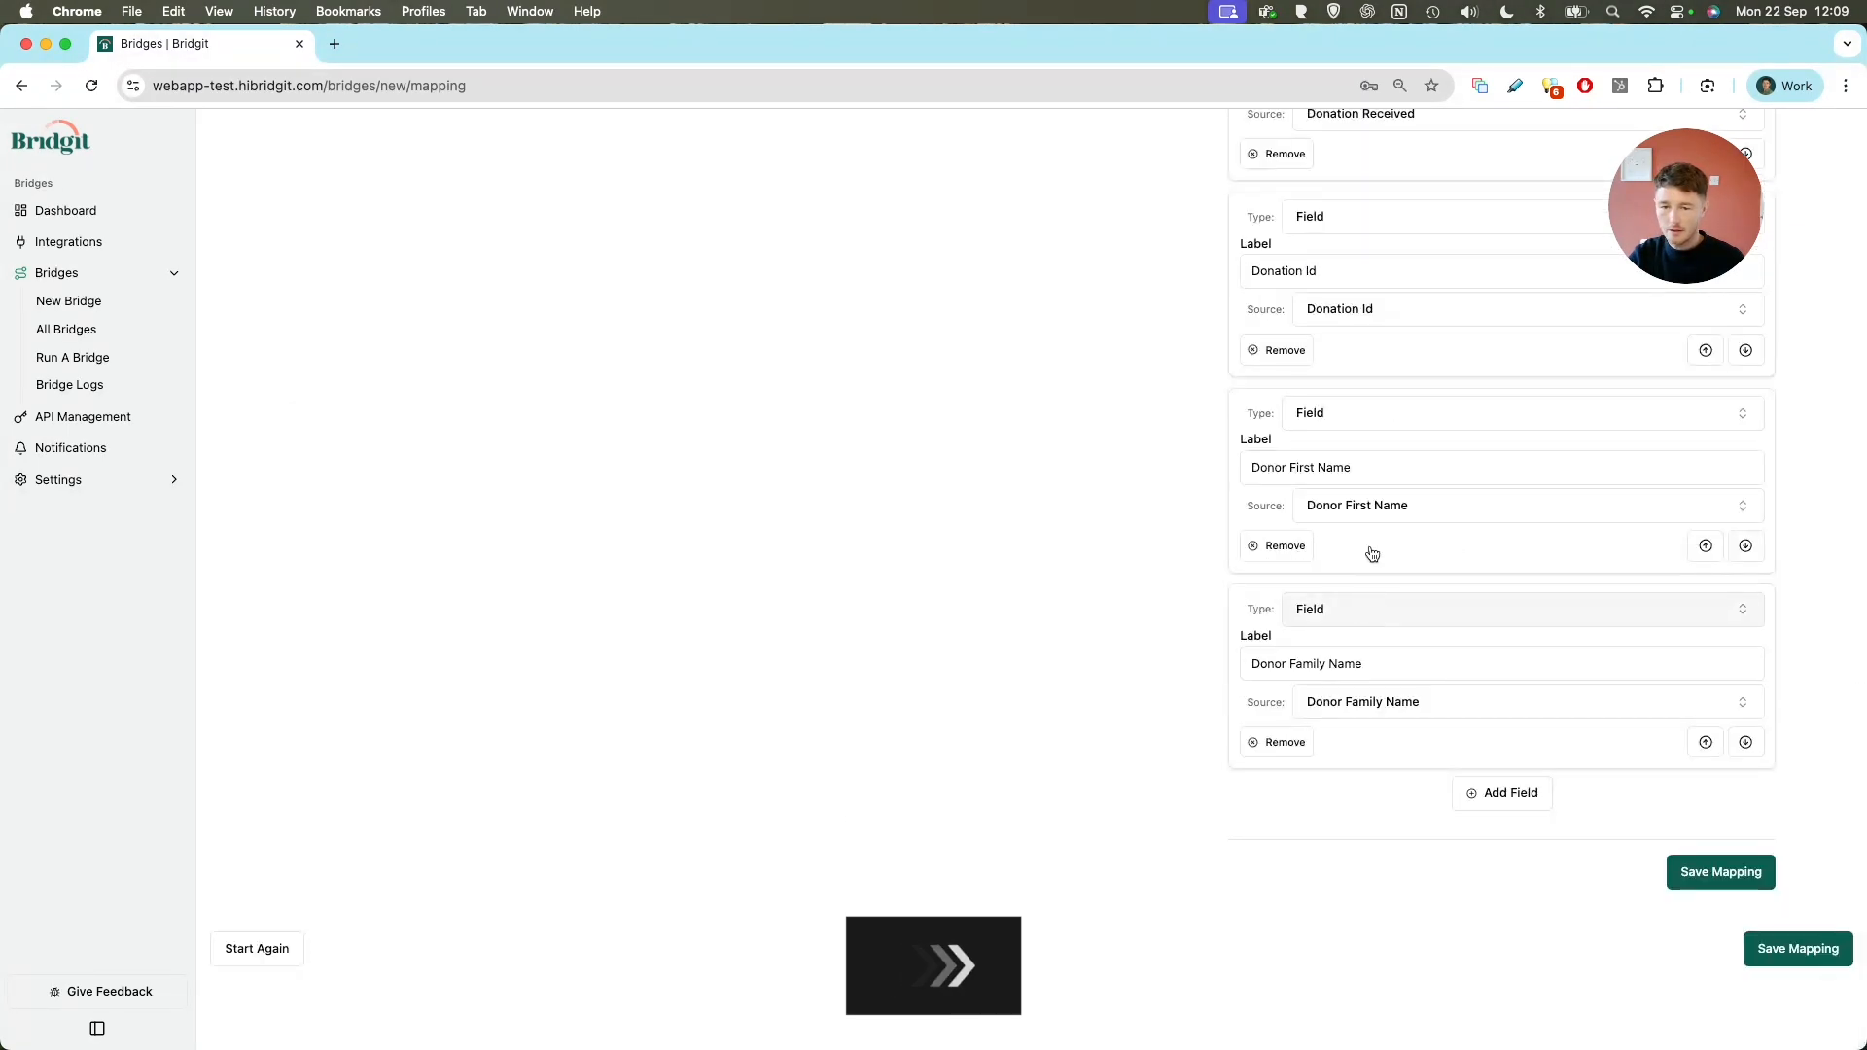
scroll(1040, 530, up, 7)
scroll(1041, 530, up, 1)
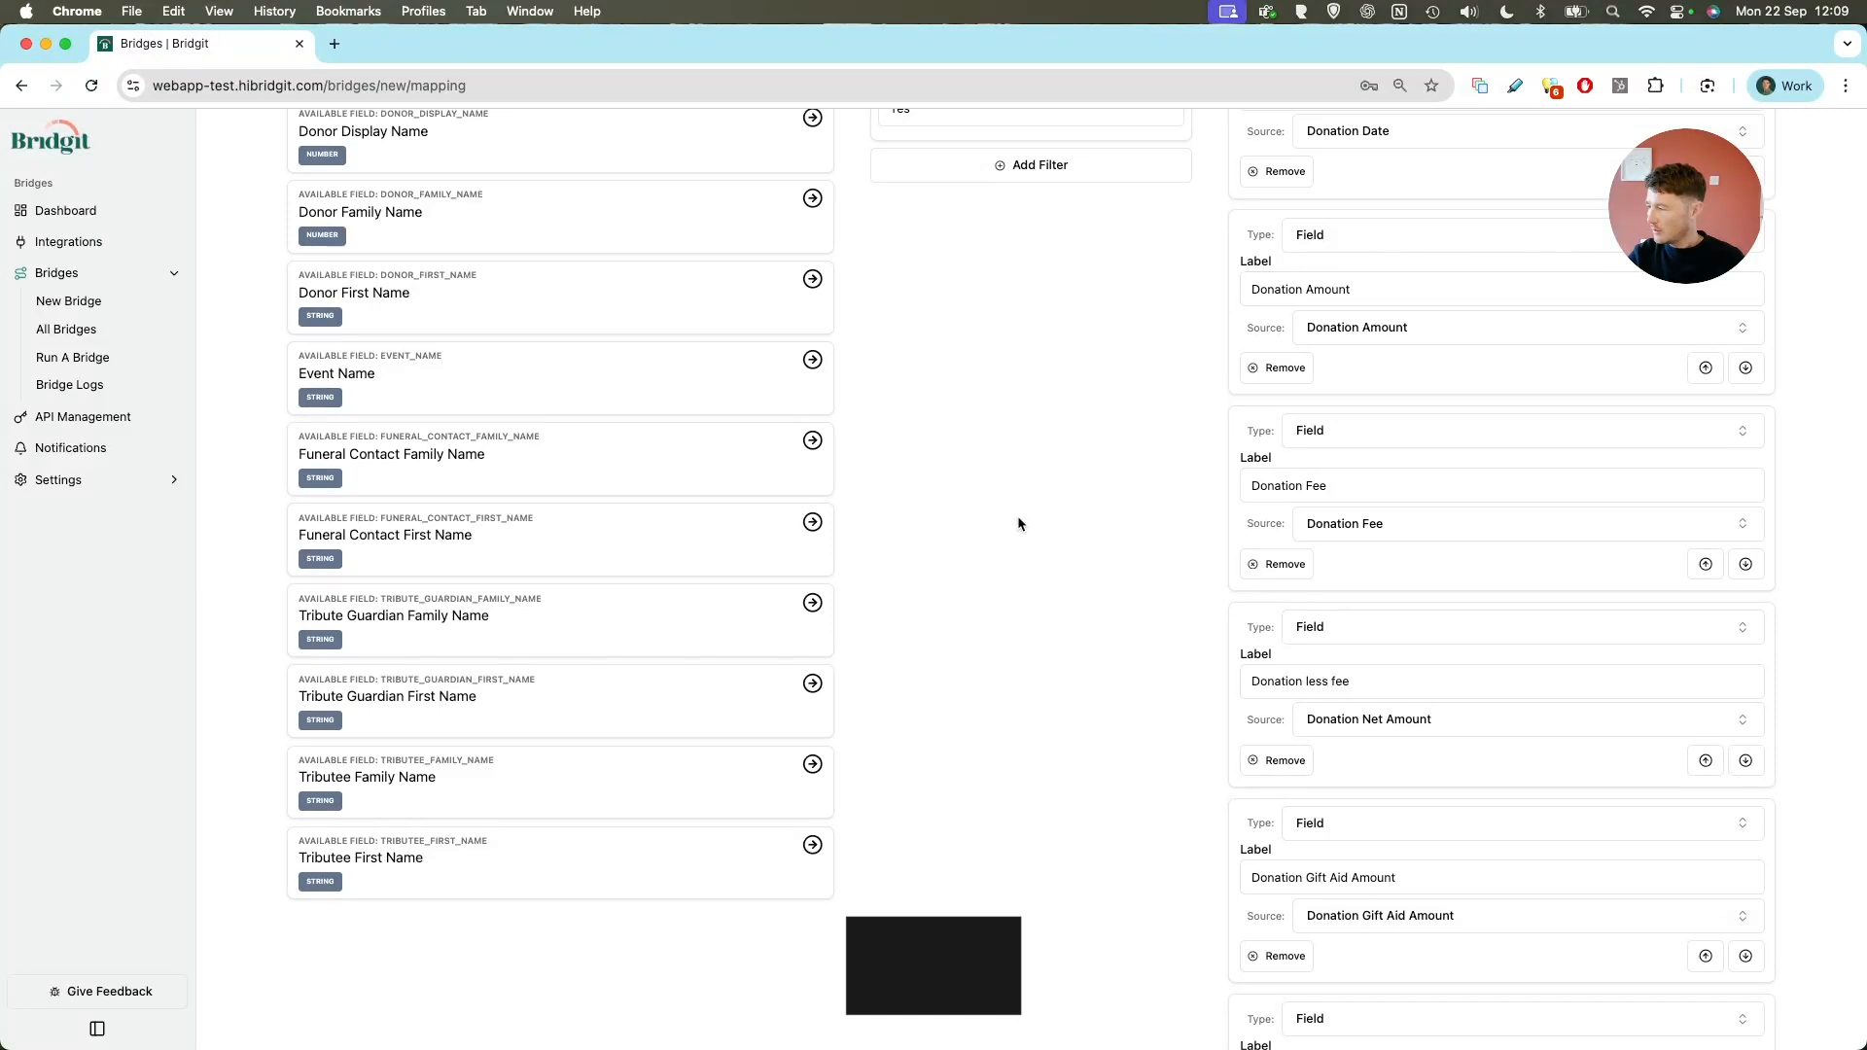
Filter the source fields by "email" to bring up the donor's email field
scroll(712, 448, up, 8)
double_click(350, 547)
text(email)
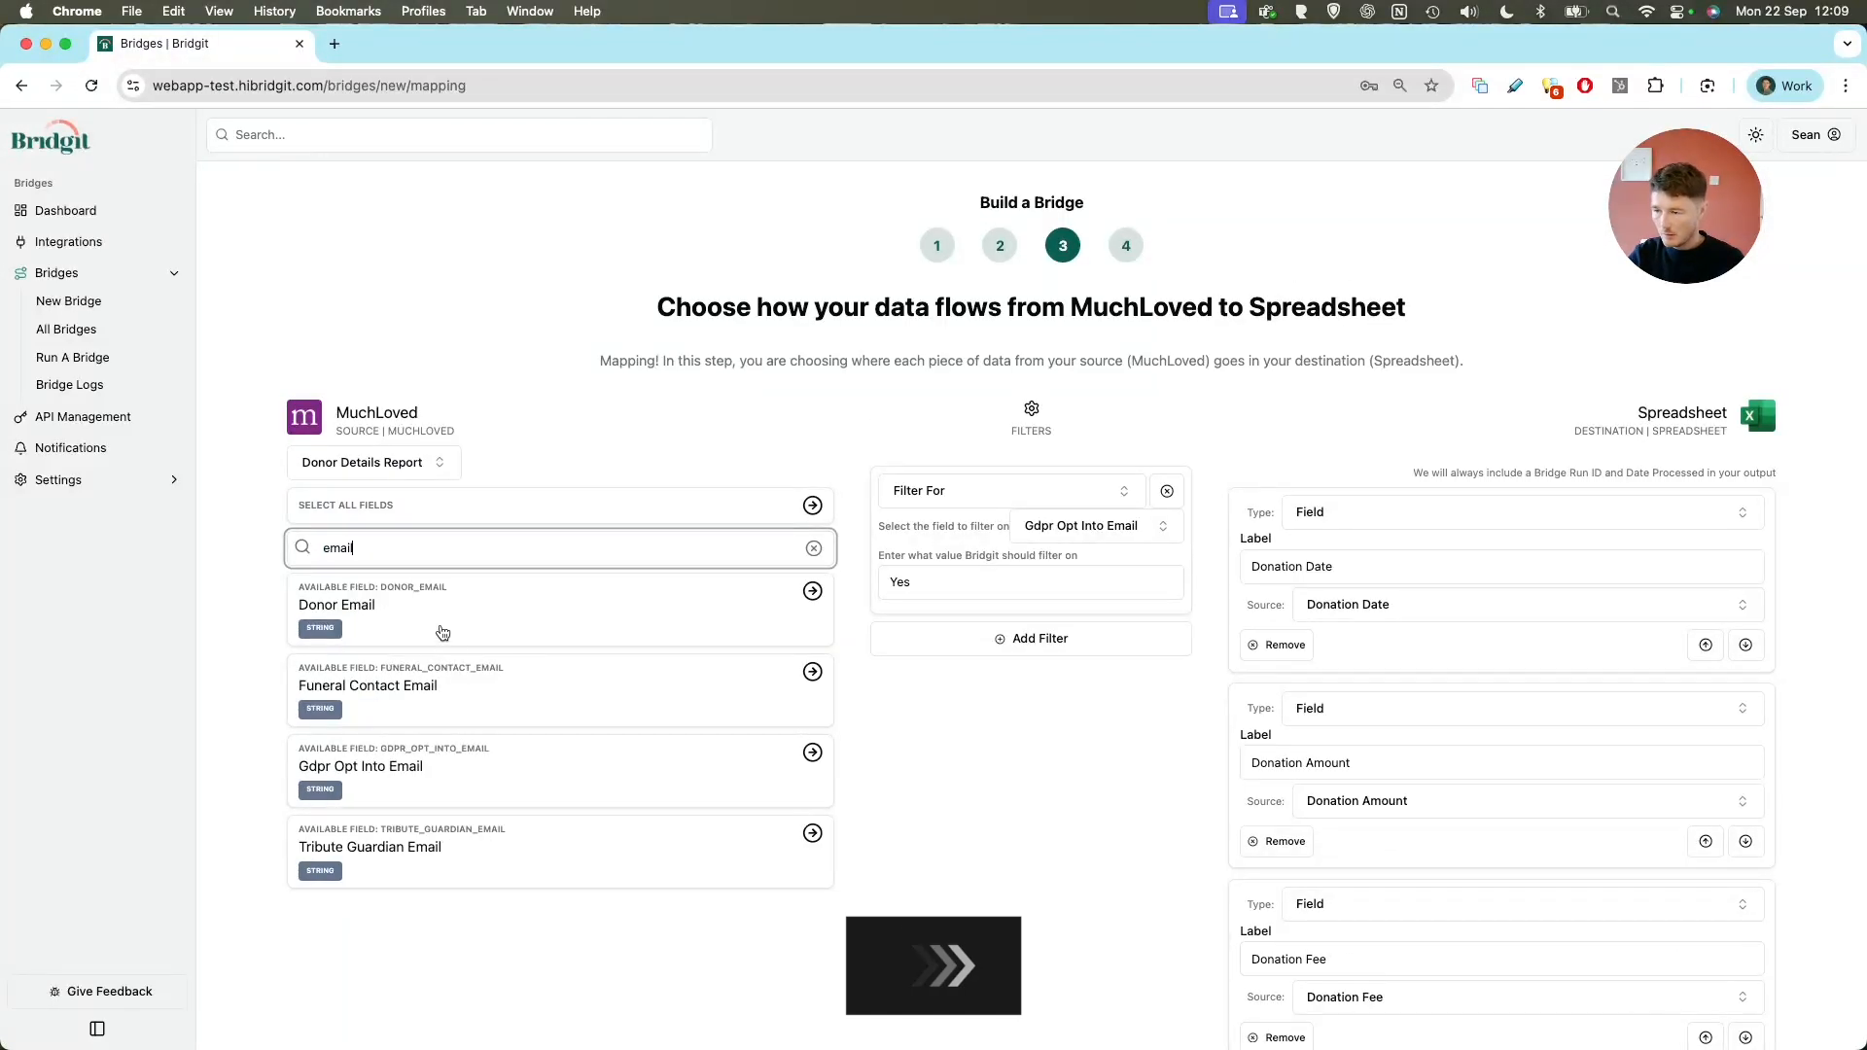
Filter the source fields by "donor" and add Donor Address 1, Donor County, Donor Country and Donor Postcode to the spreadsheet mapping
key(super+a)
text(donor)
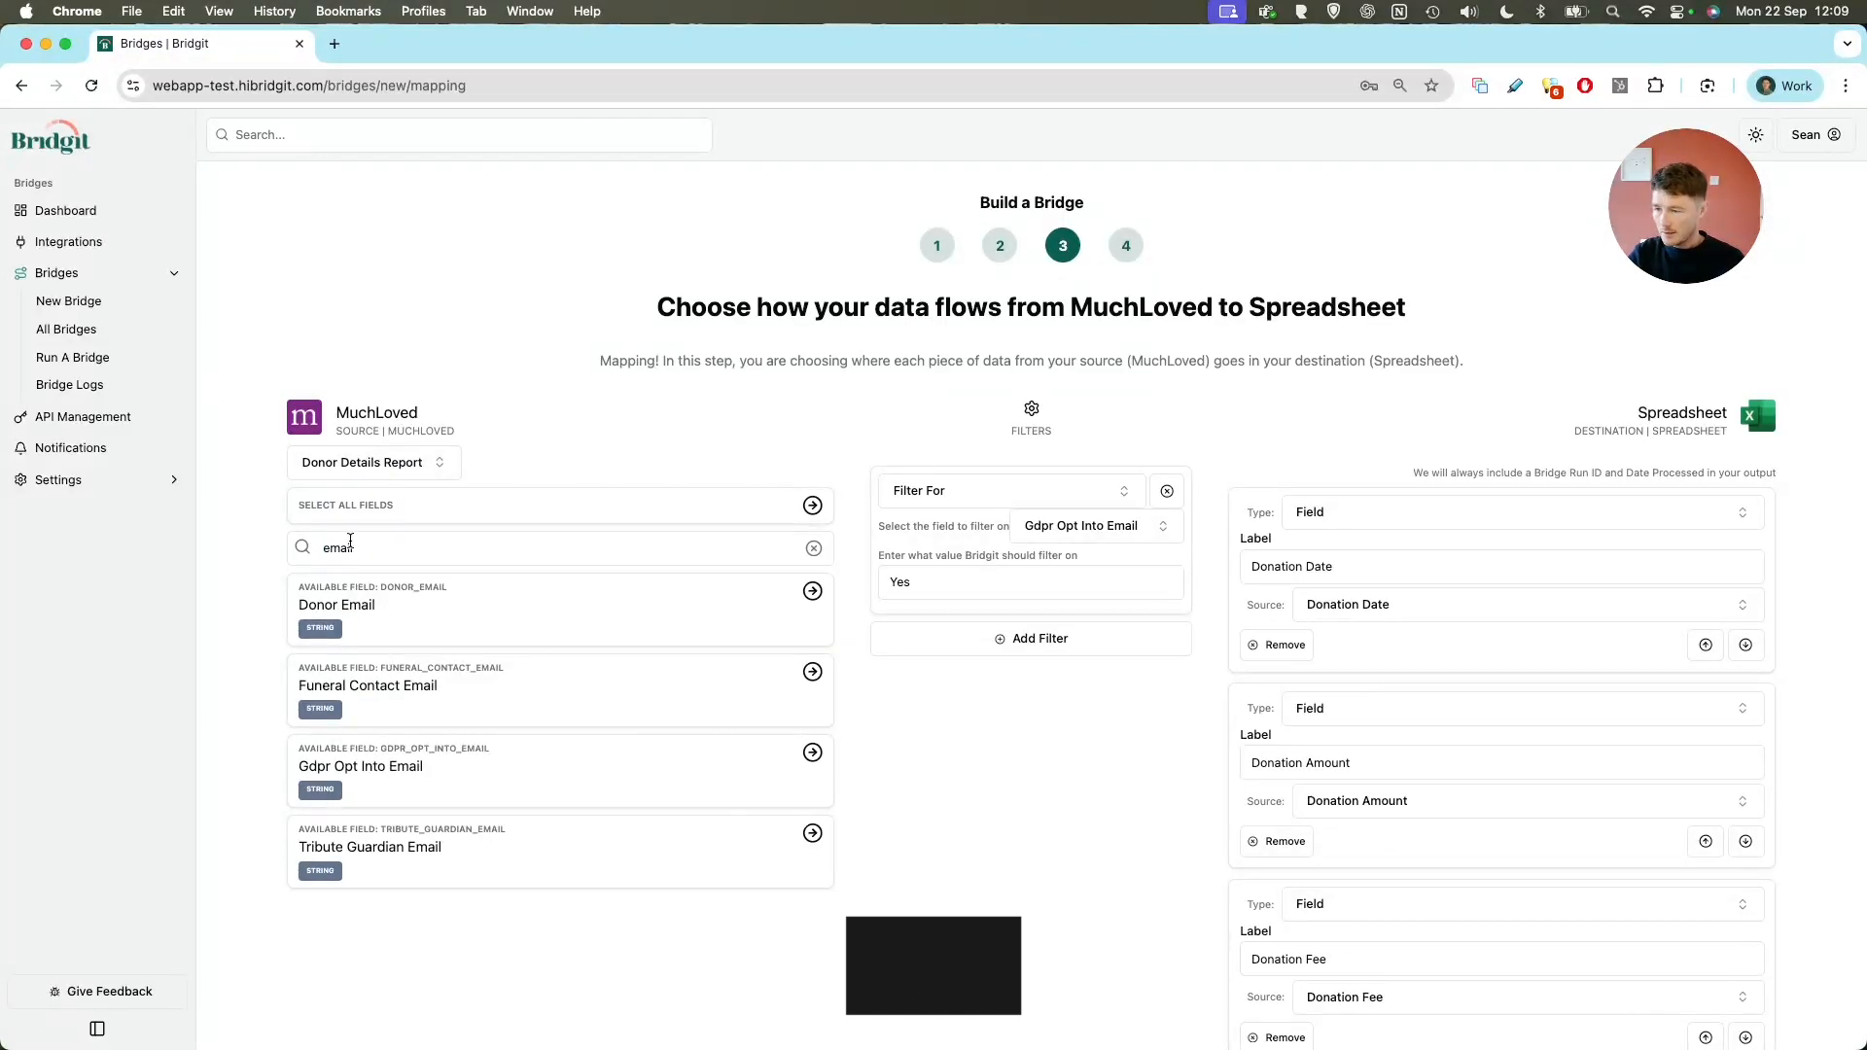
scroll(399, 459, down, 2)
click(399, 459)
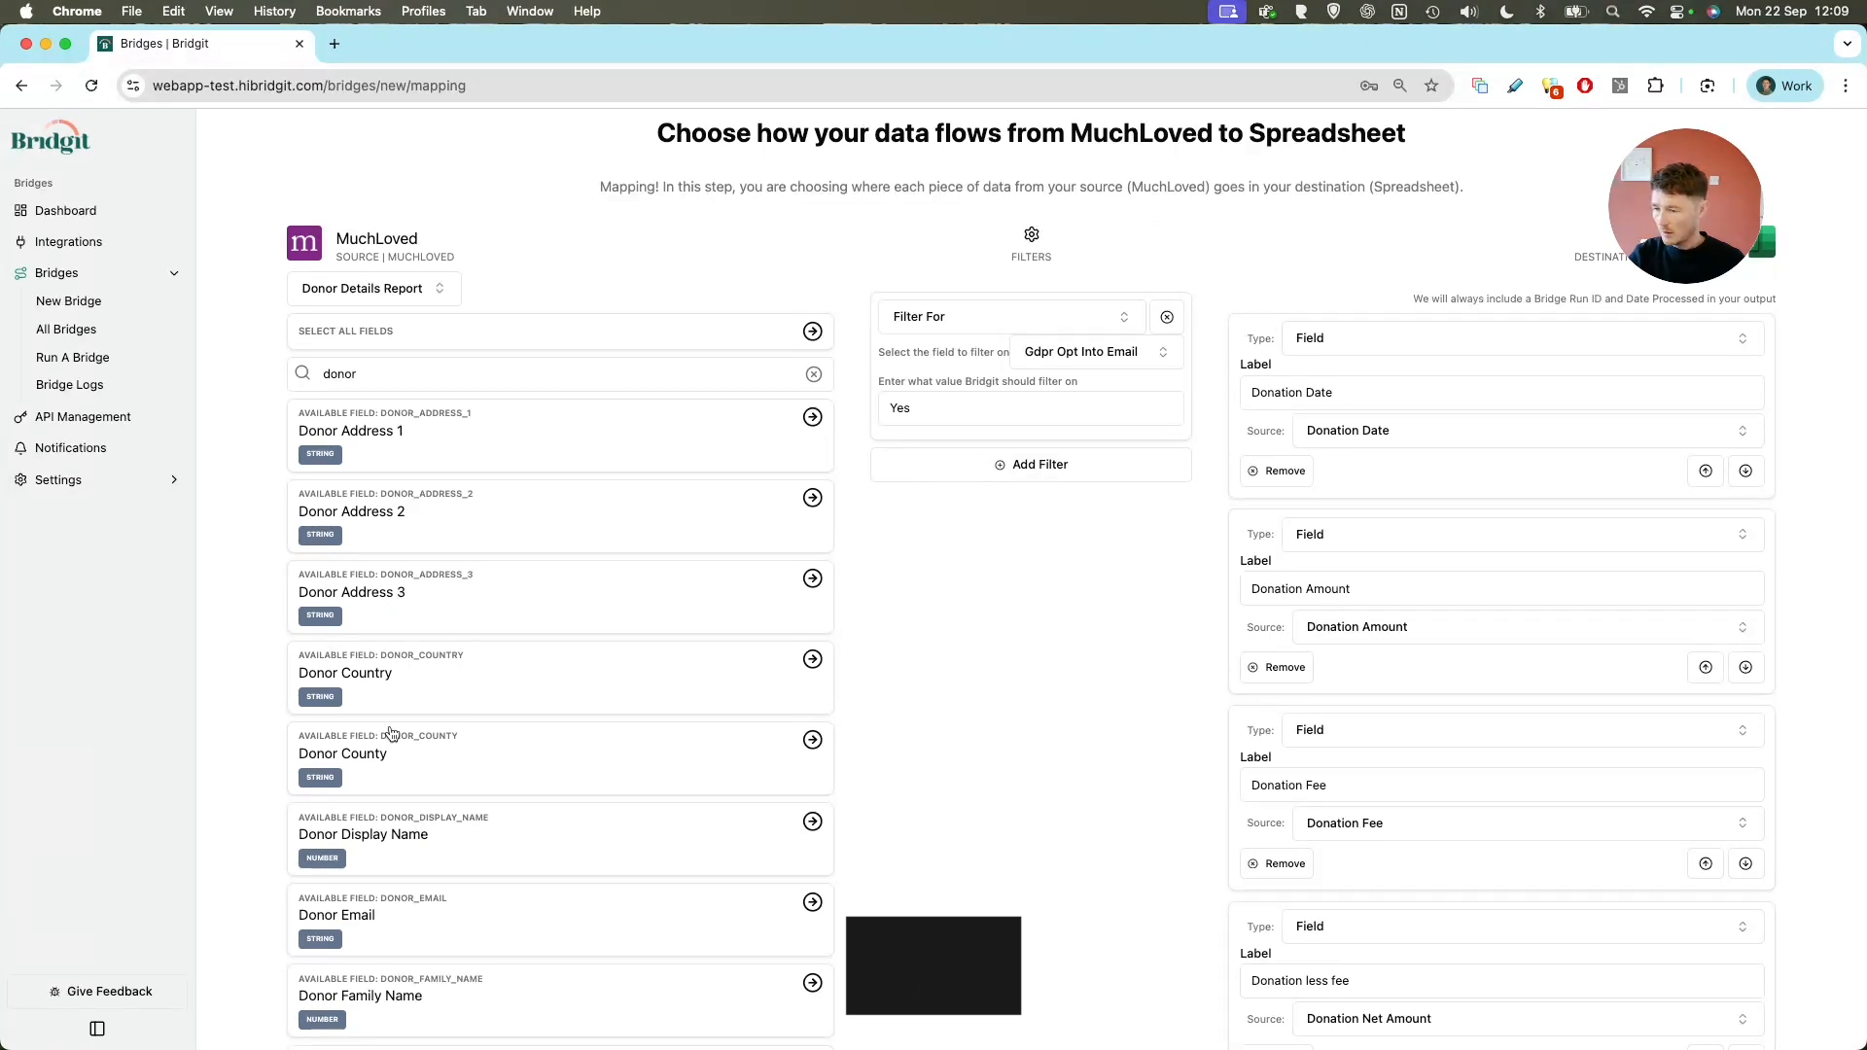
scroll(397, 687, down, 1)
scroll(396, 687, down, 3)
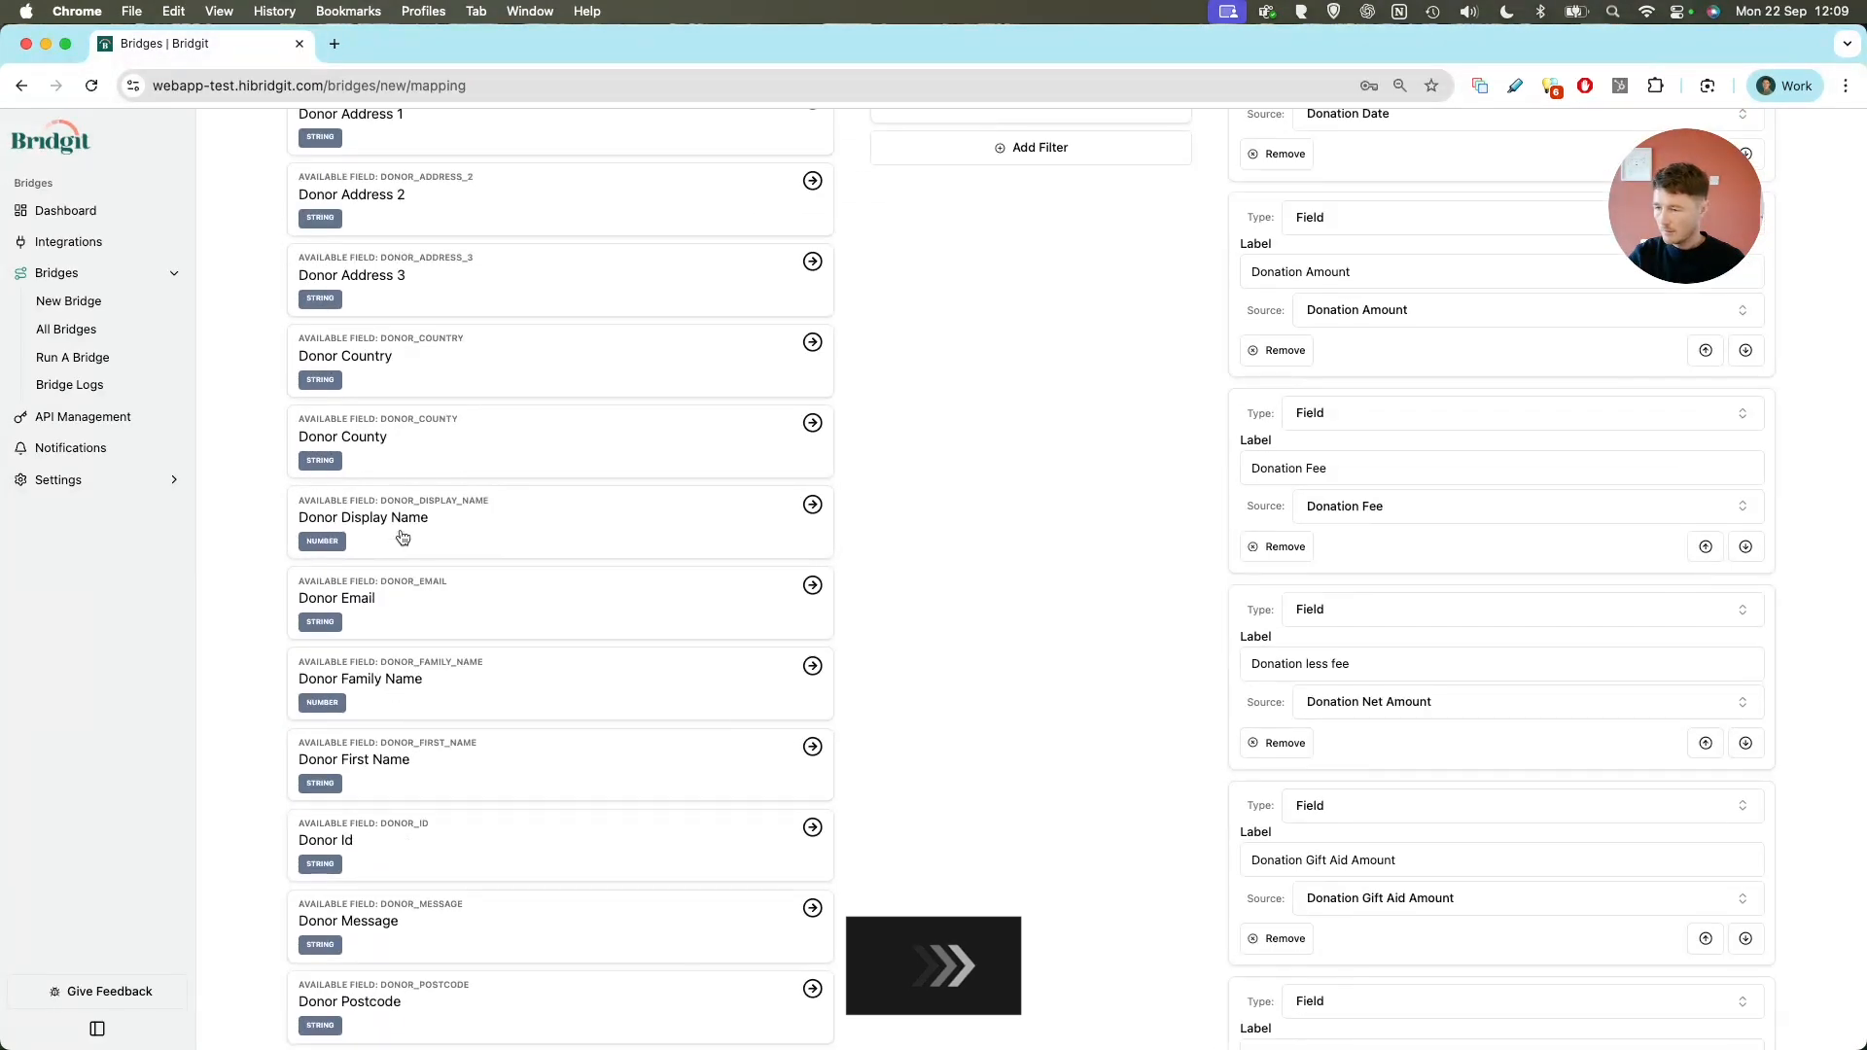
scroll(408, 526, down, 2)
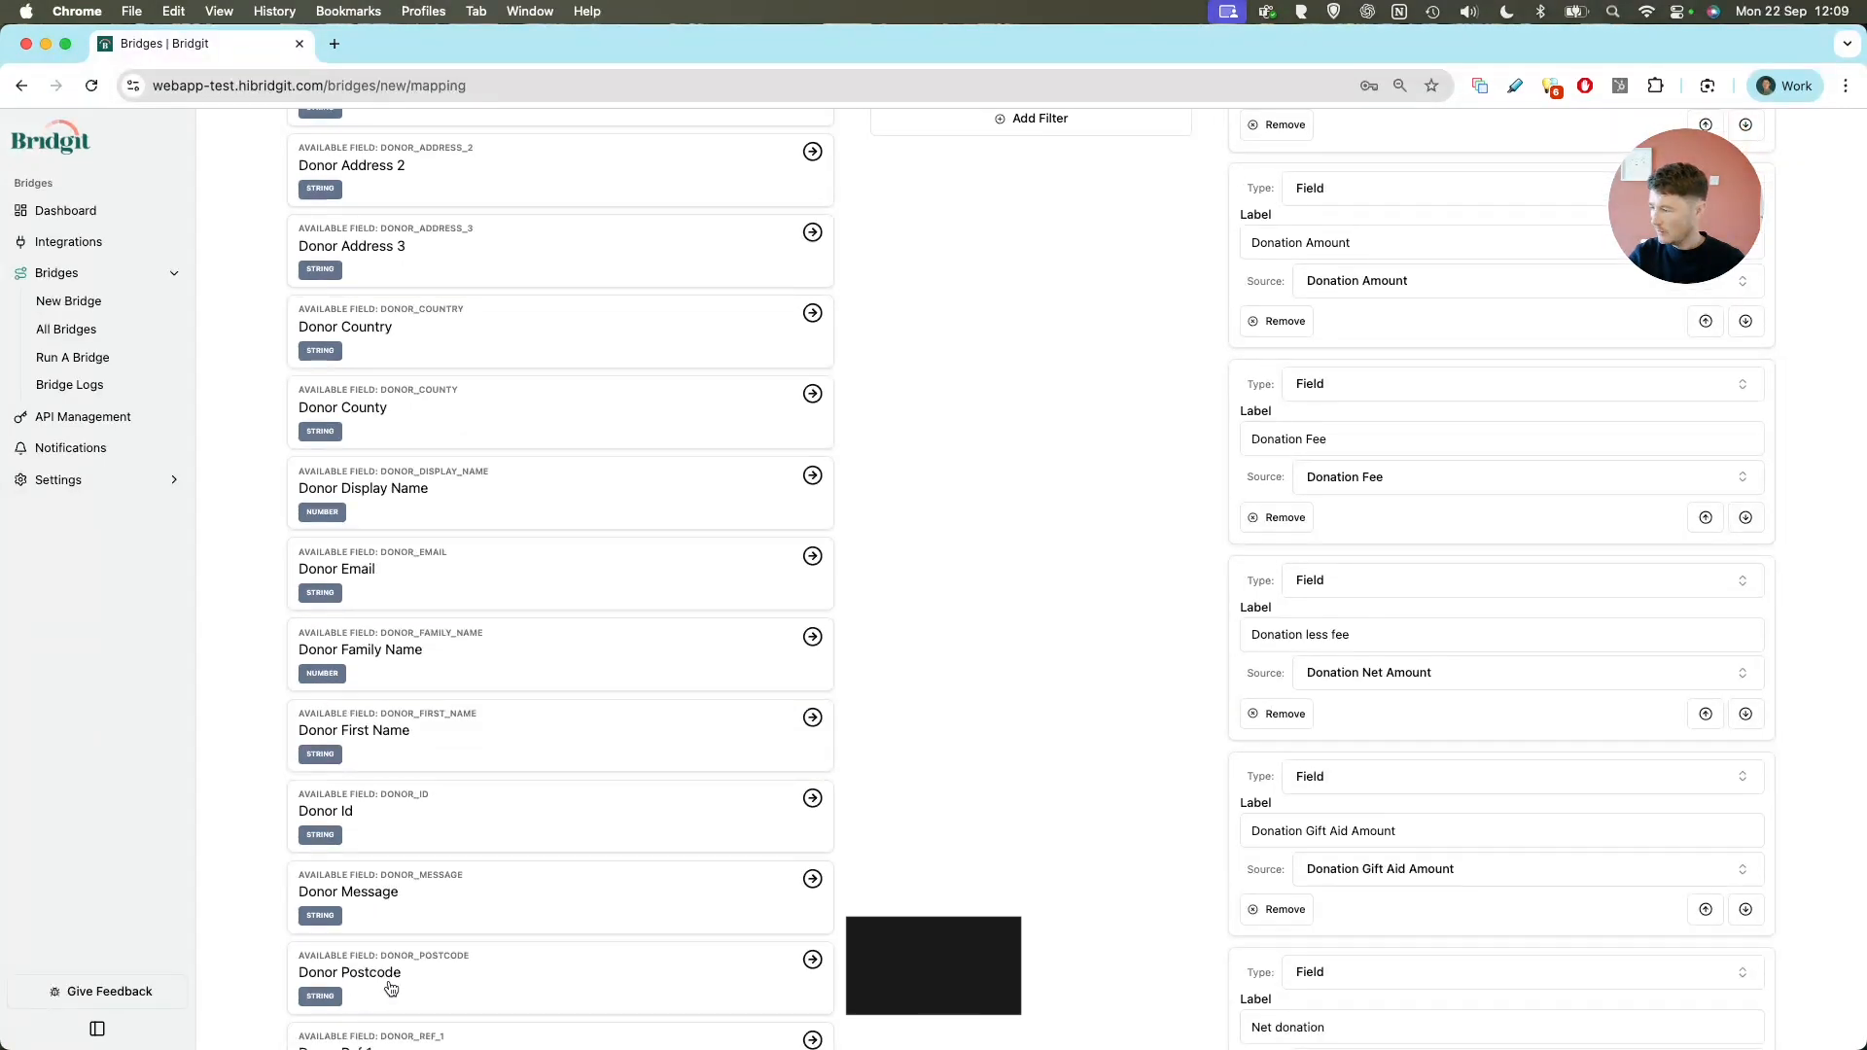
Filter the source fields by "gdpr" and add Gdpr Opt Into Email to the spreadsheet mapping
scroll(938, 614, up, 5)
double_click(388, 547)
text(gdpr)
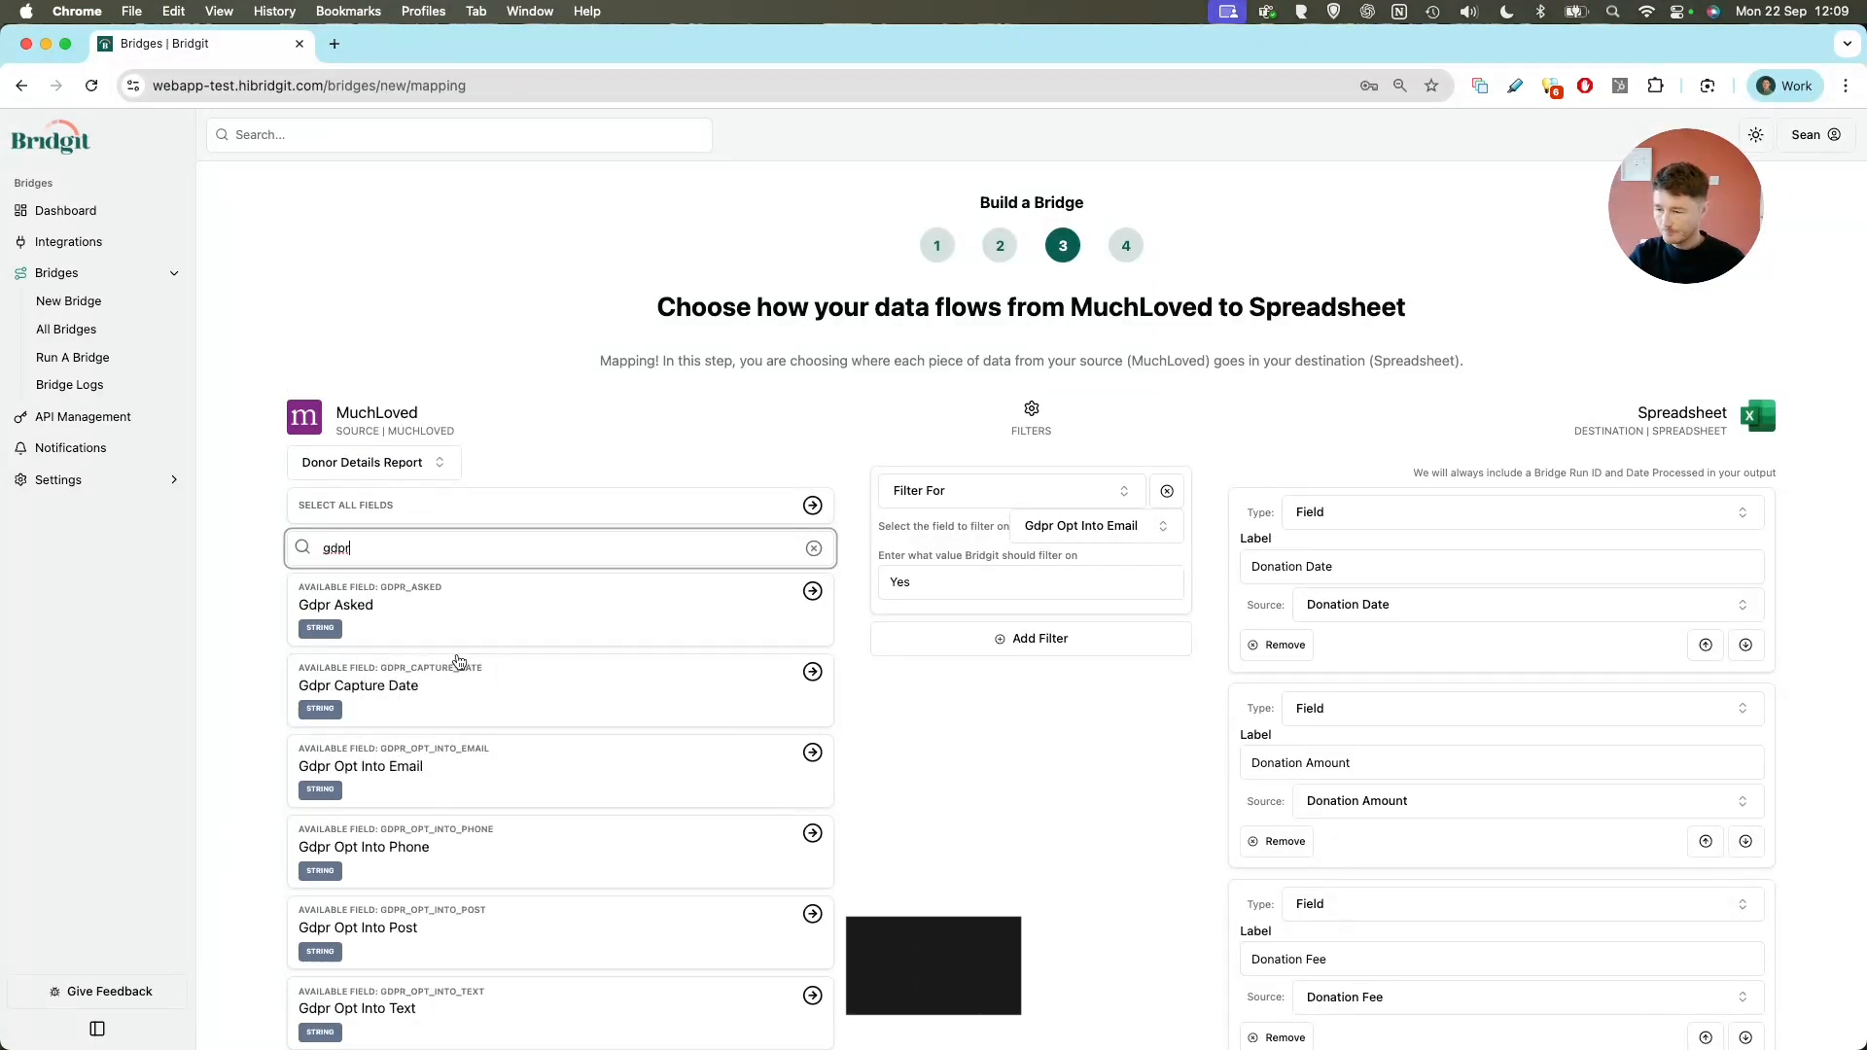
scroll(459, 661, down, 20)
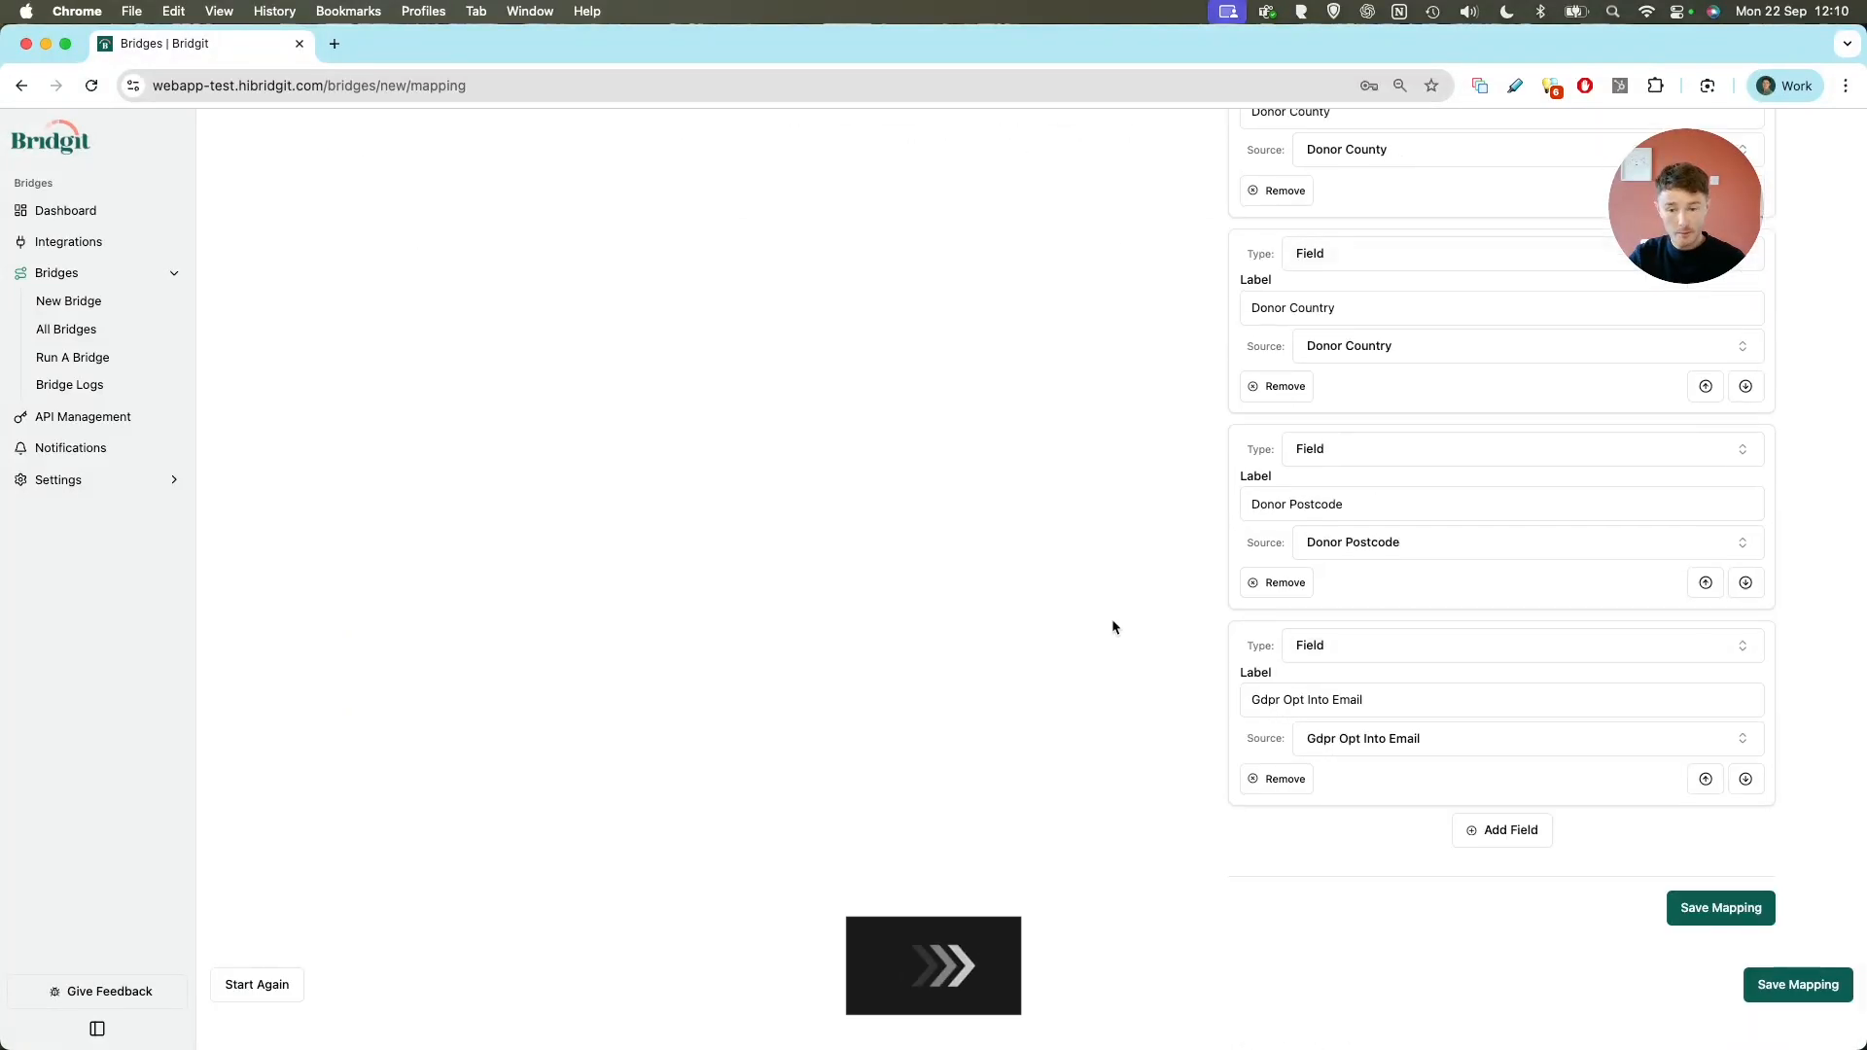
scroll(1119, 583, up, 20)
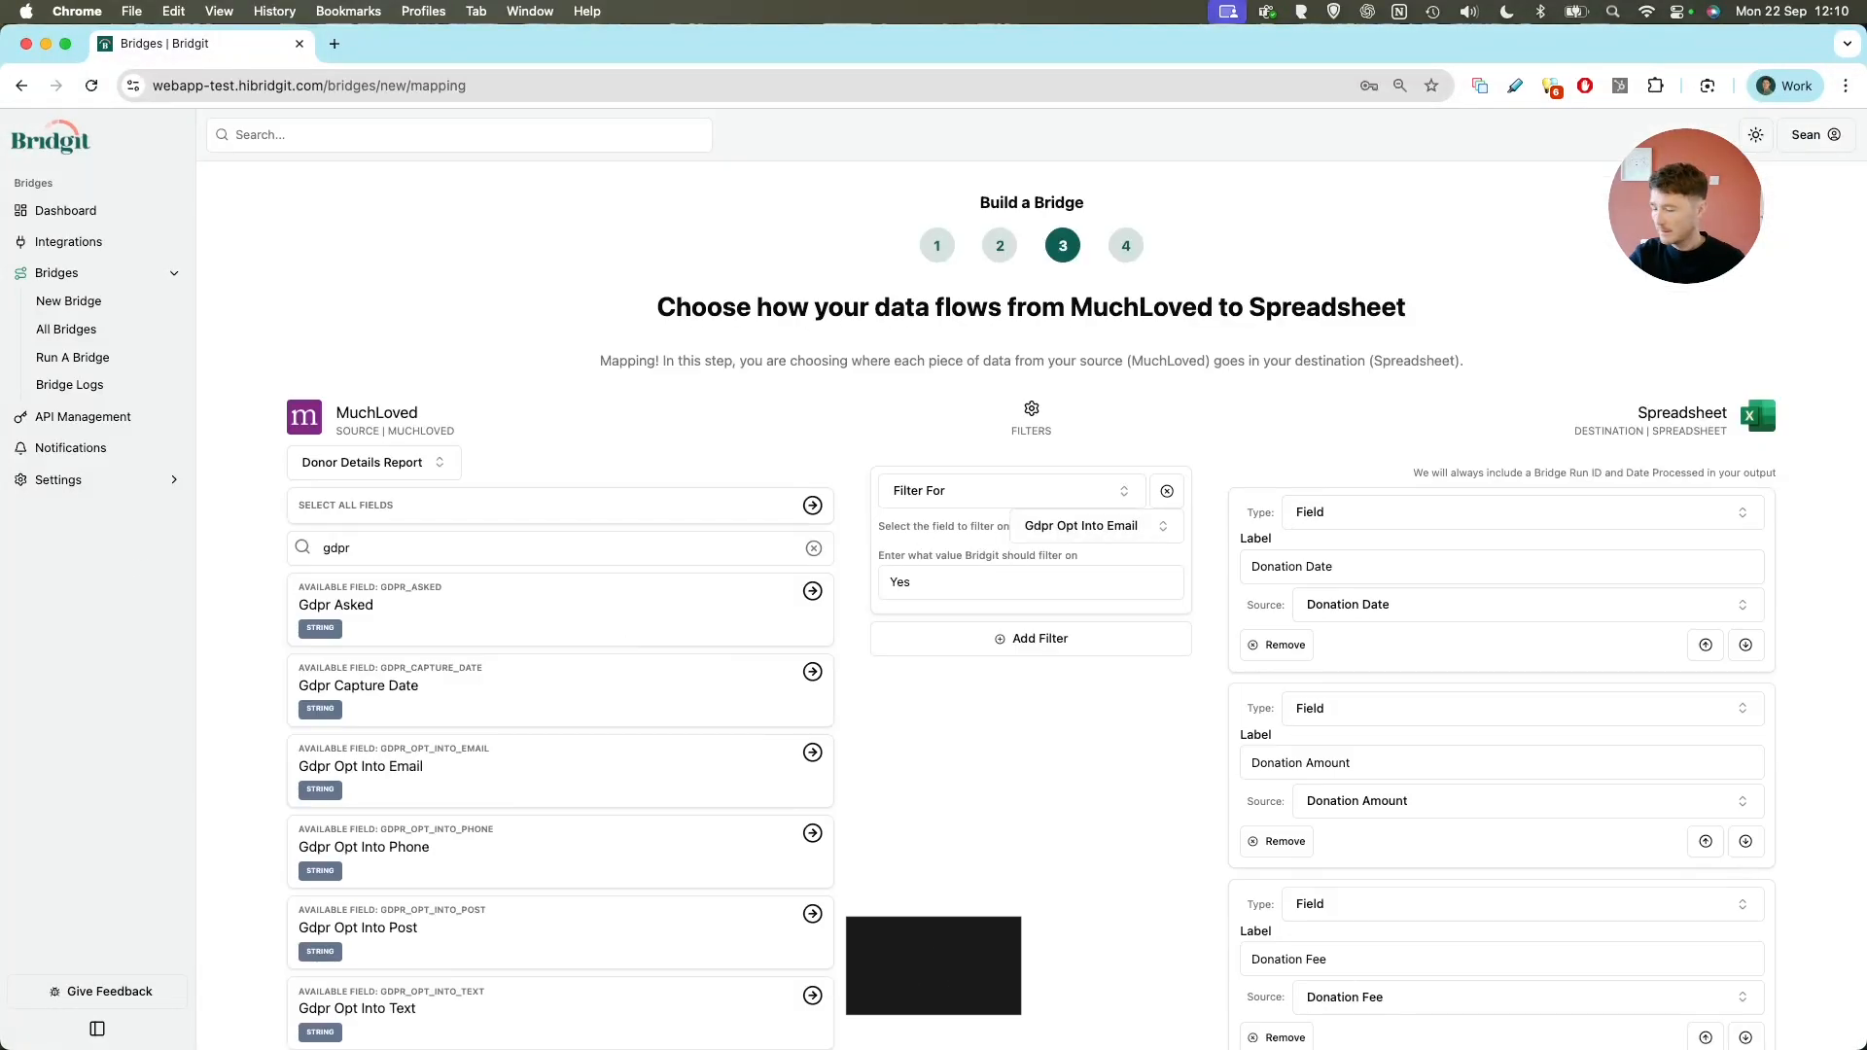
Filter the source fields by "tribute guar" and add Tribute Guardian First Name, Family Name and Email to the spreadsheet mapping
double_click(406, 544)
text(tribute)
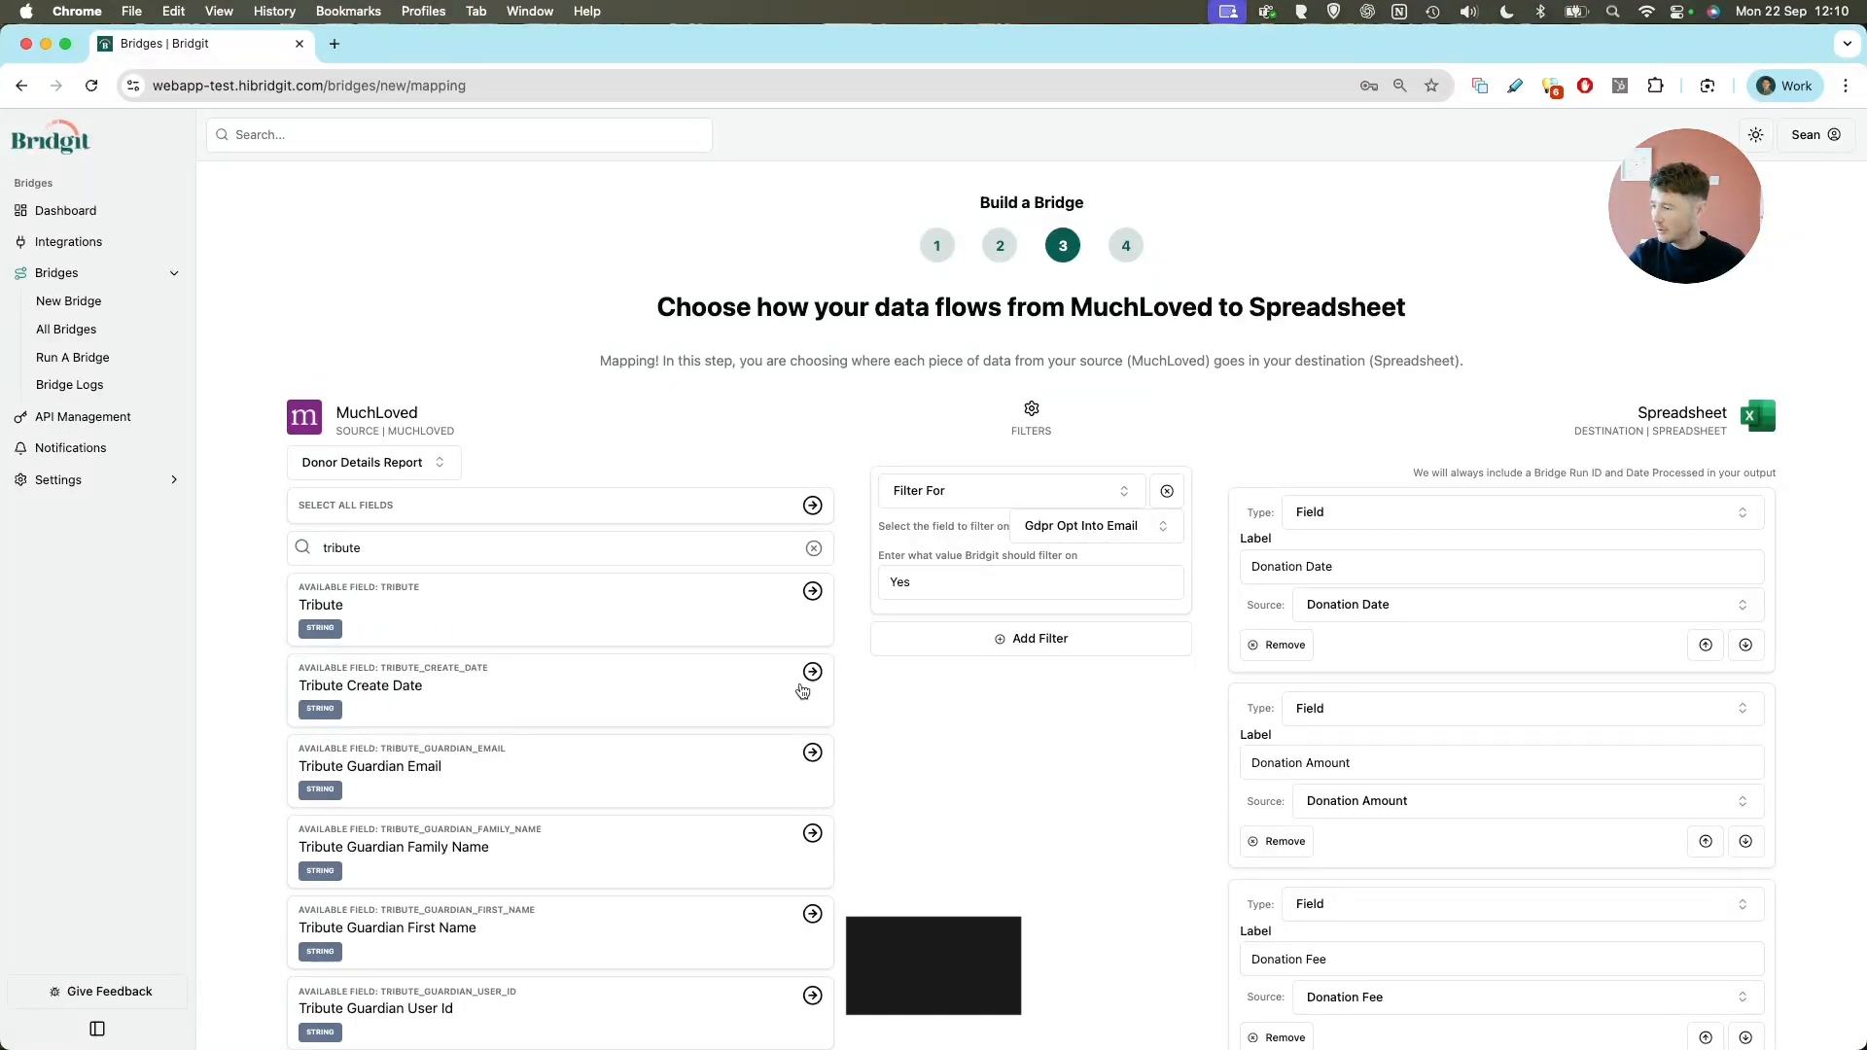
double_click(375, 543)
text(tribute guar)
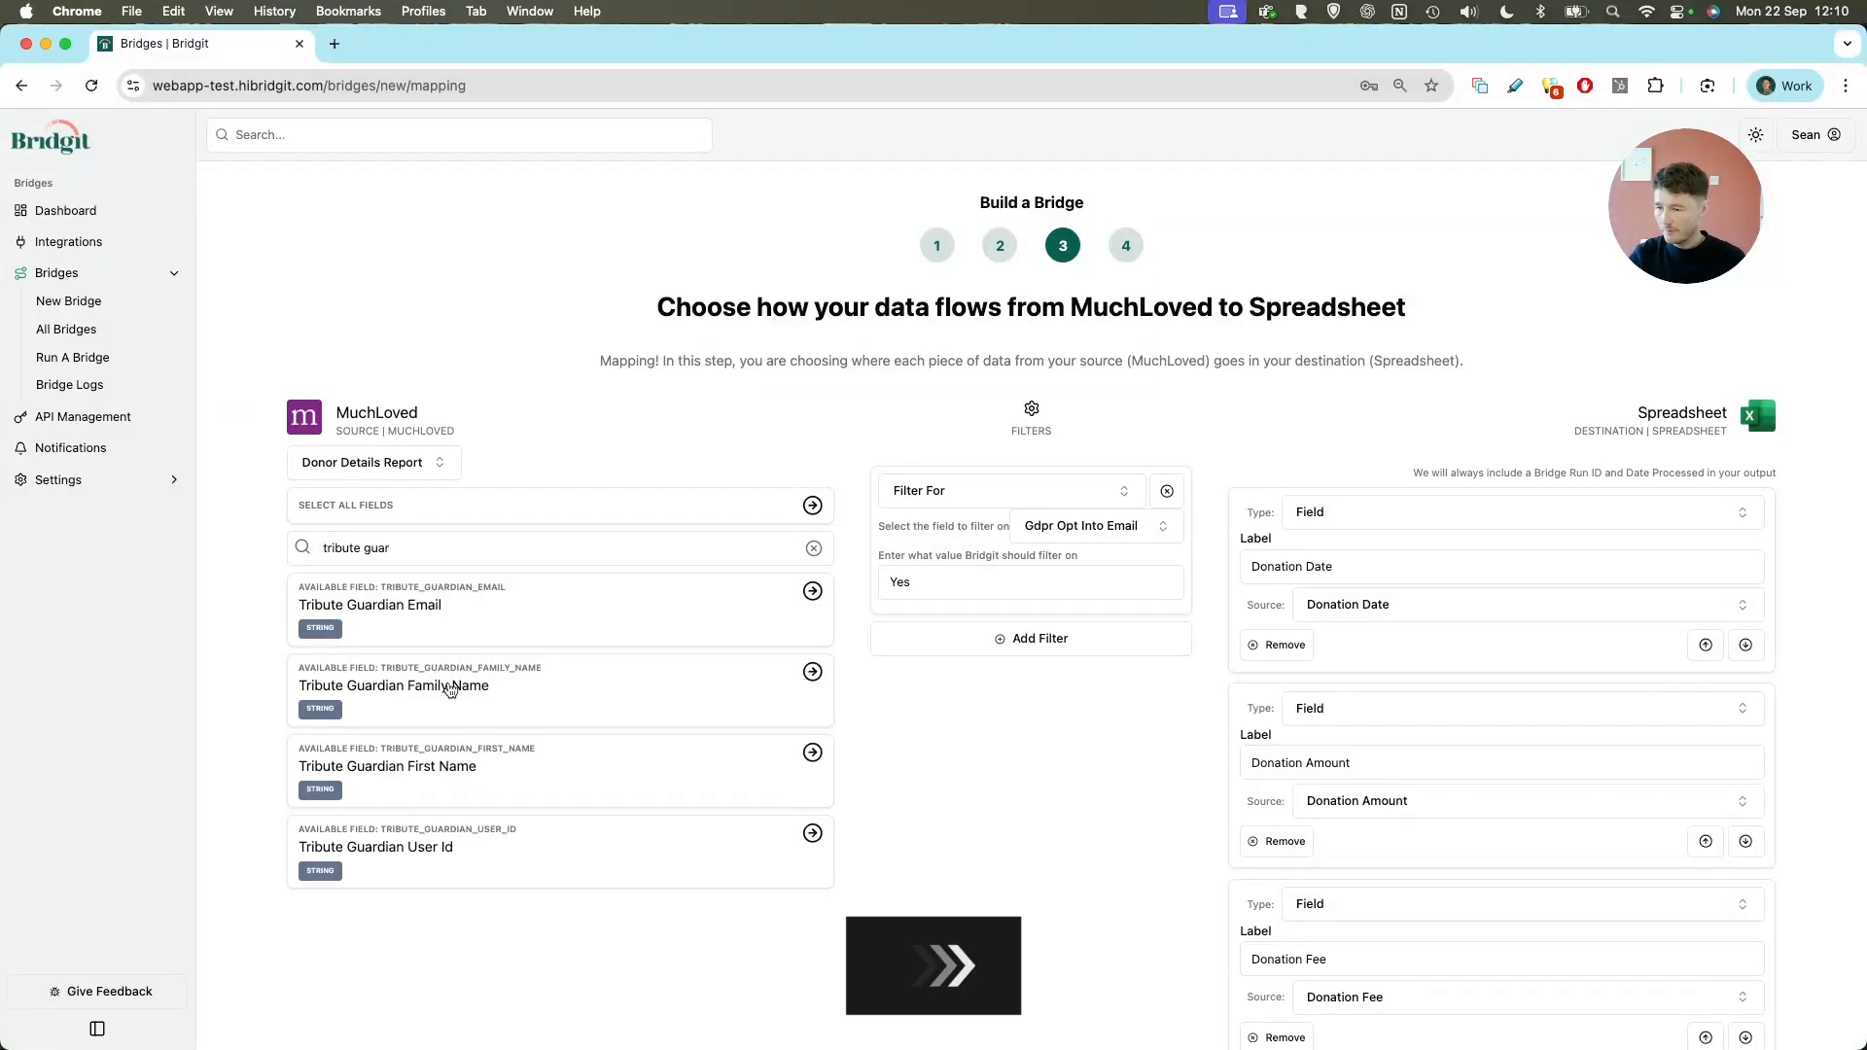
Filter the source fields by "tribute ref" and add Tribute Ref 1 to the spreadsheet mapping
click(400, 533)
key(super+a)
text(tribute)
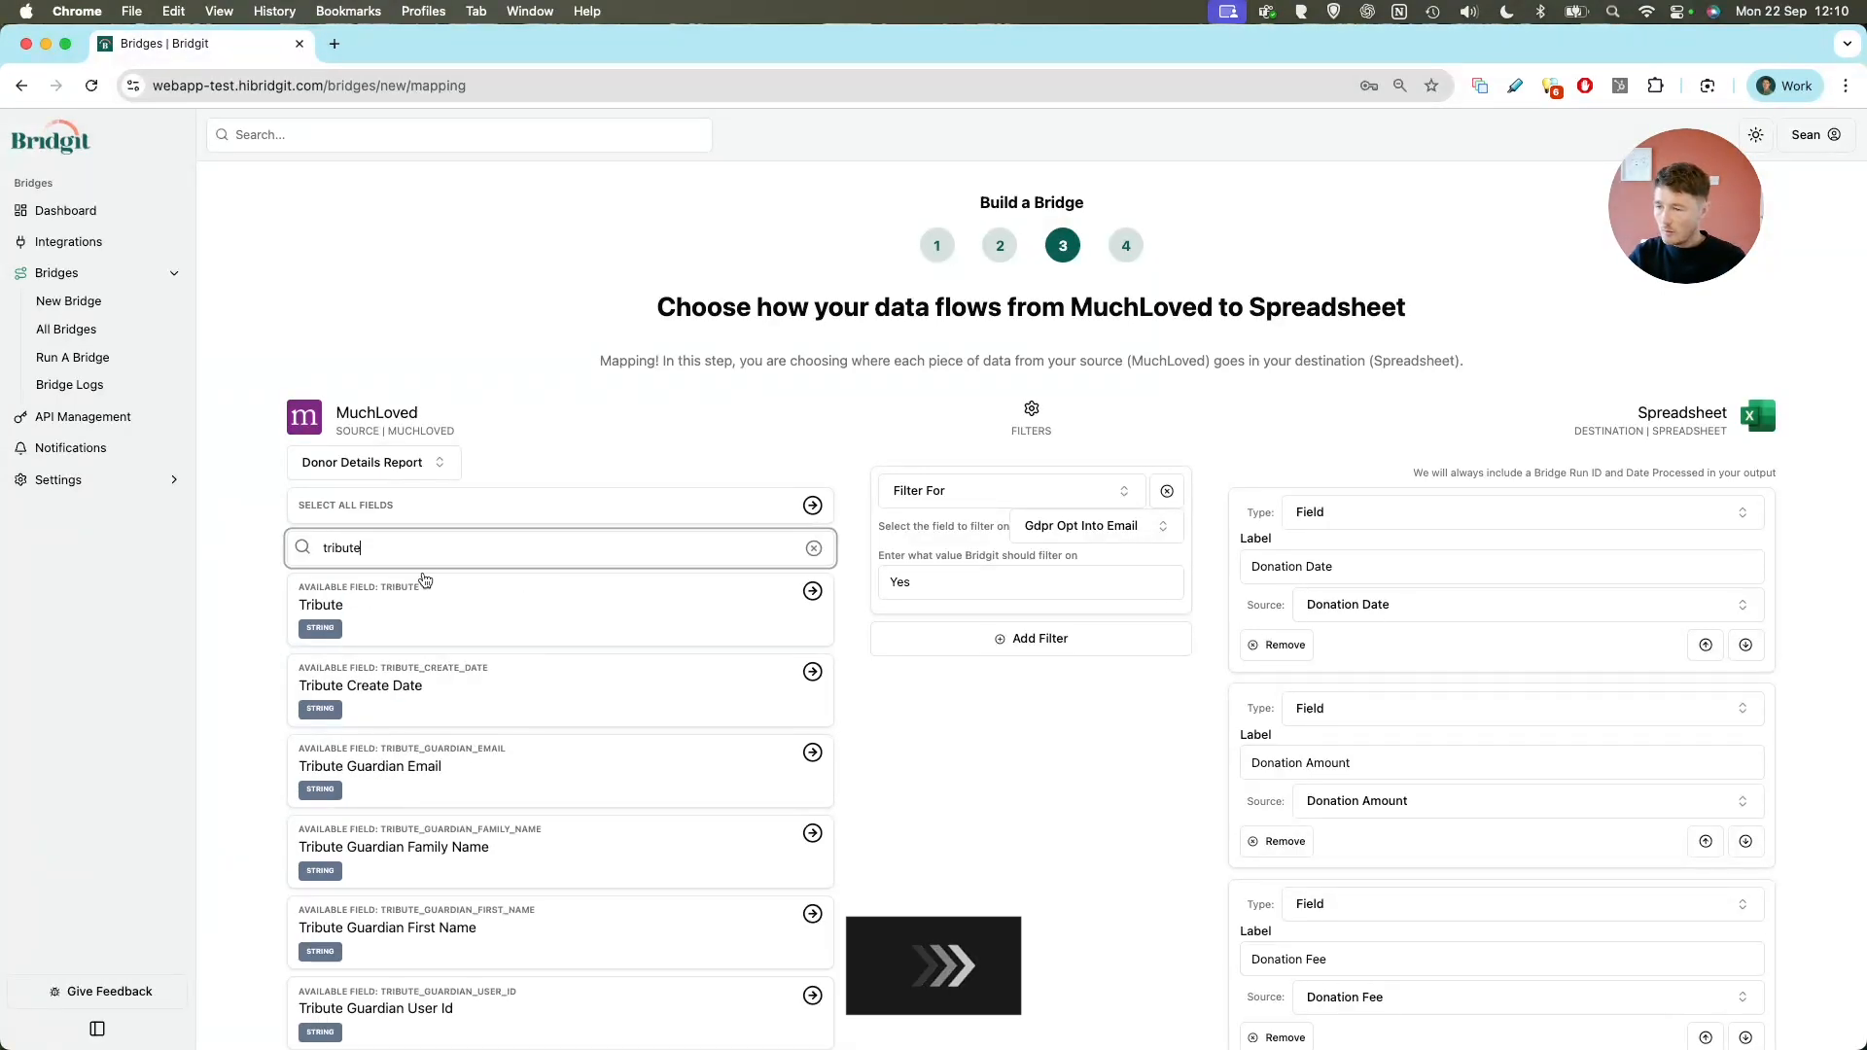
text( ref)
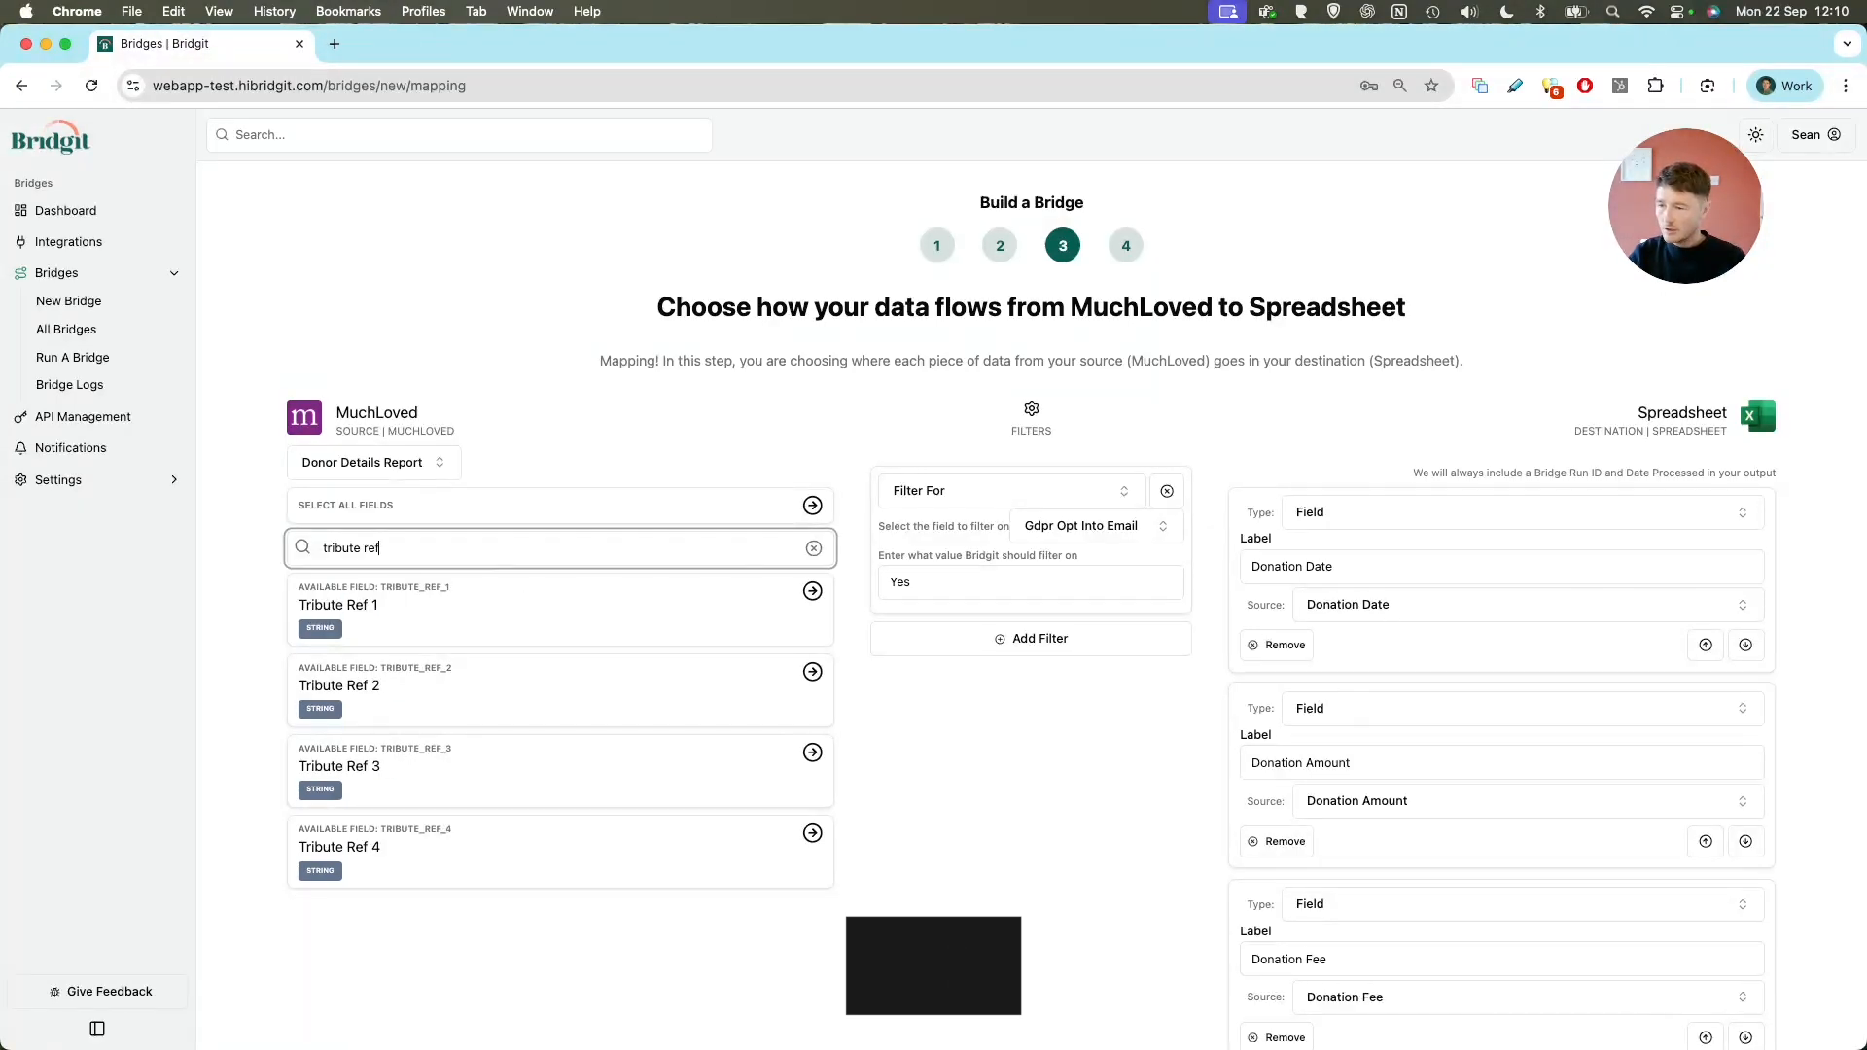
click(370, 612)
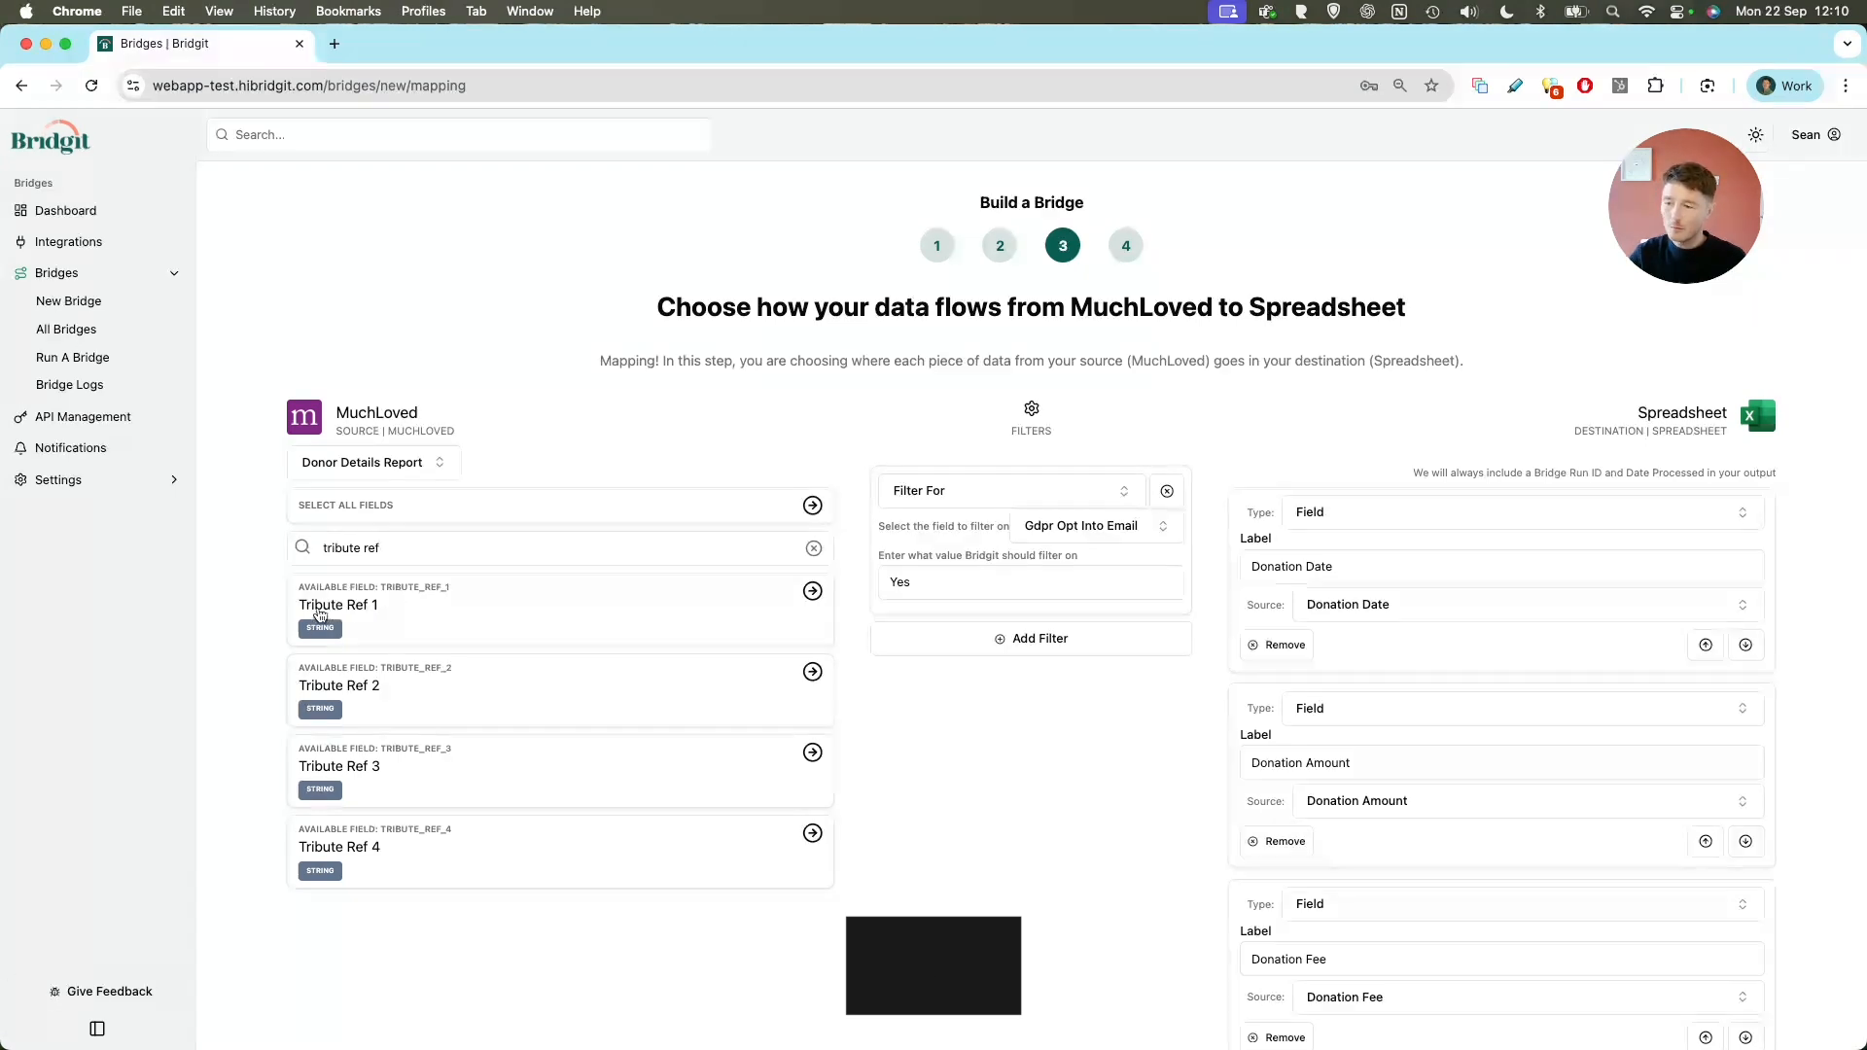
Change the label of the mapped Tribute Ref 1 field to "Donorflex Id"
scroll(1442, 608, down, 15)
click(1321, 663)
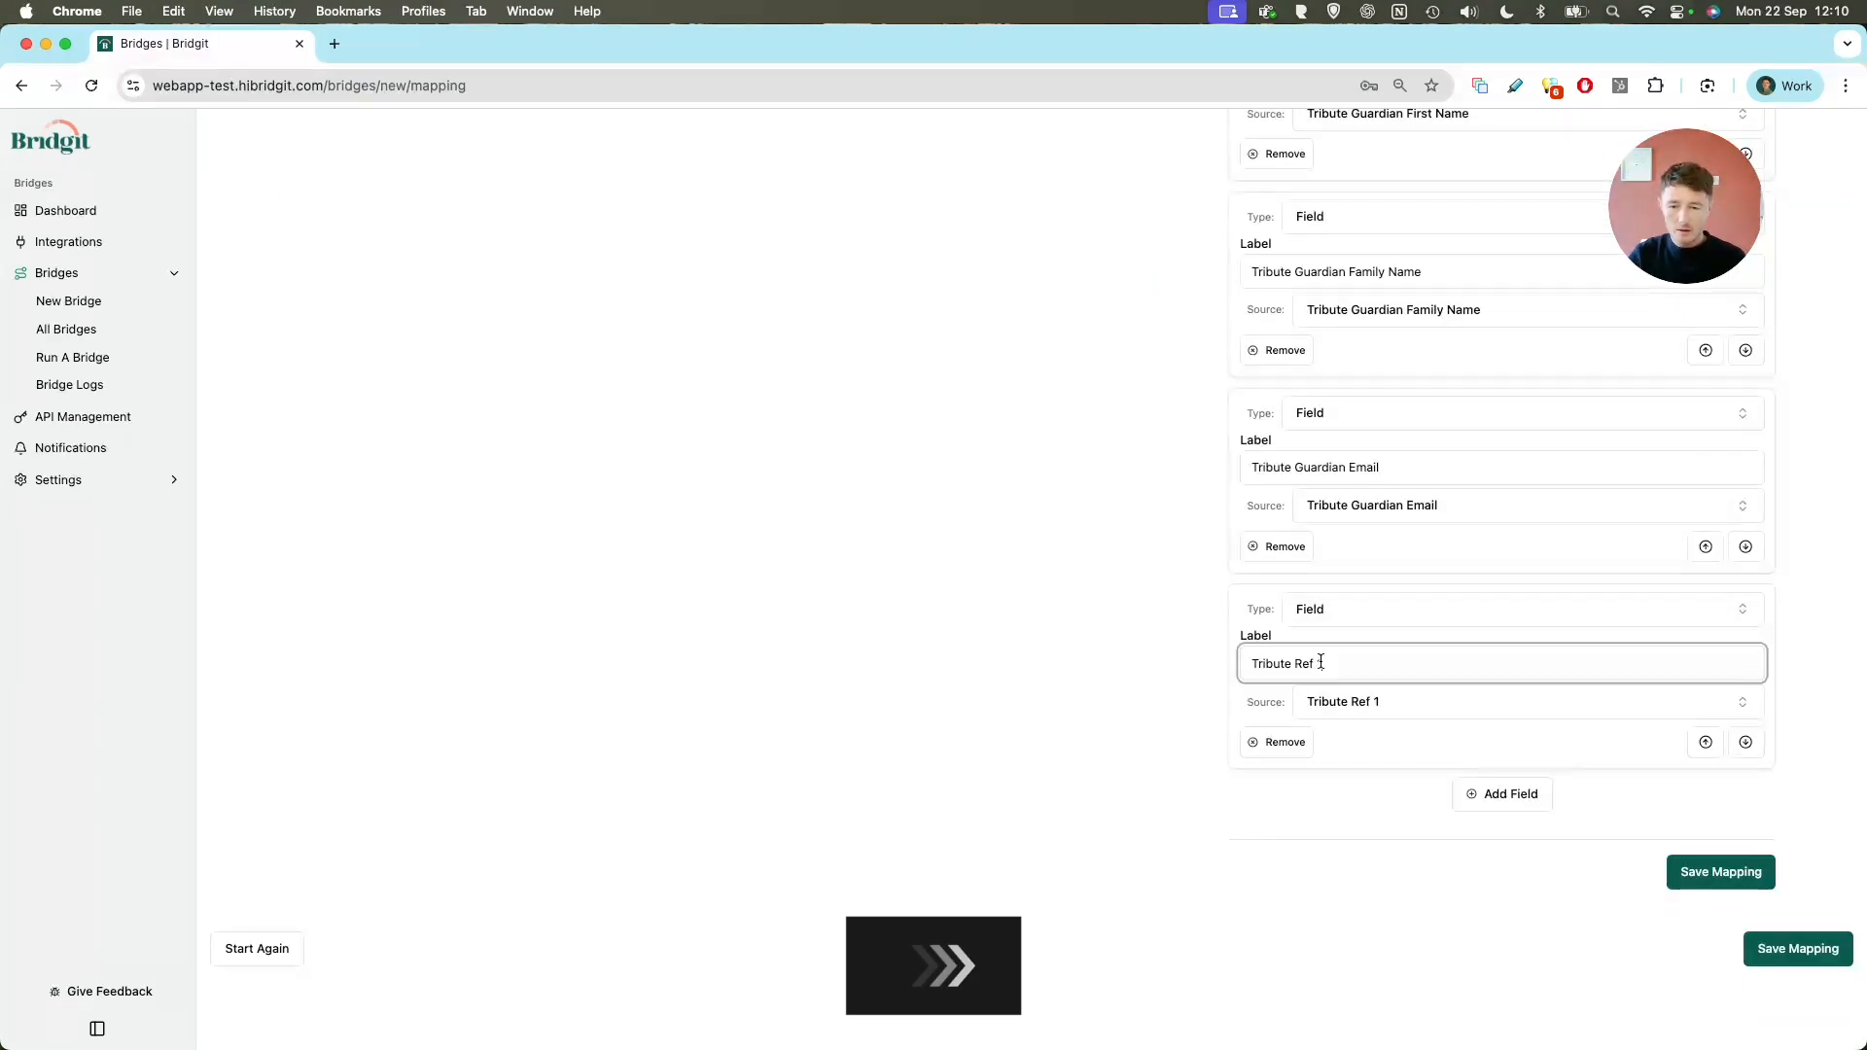
triple_click(1334, 664)
text(Donorflex Id)
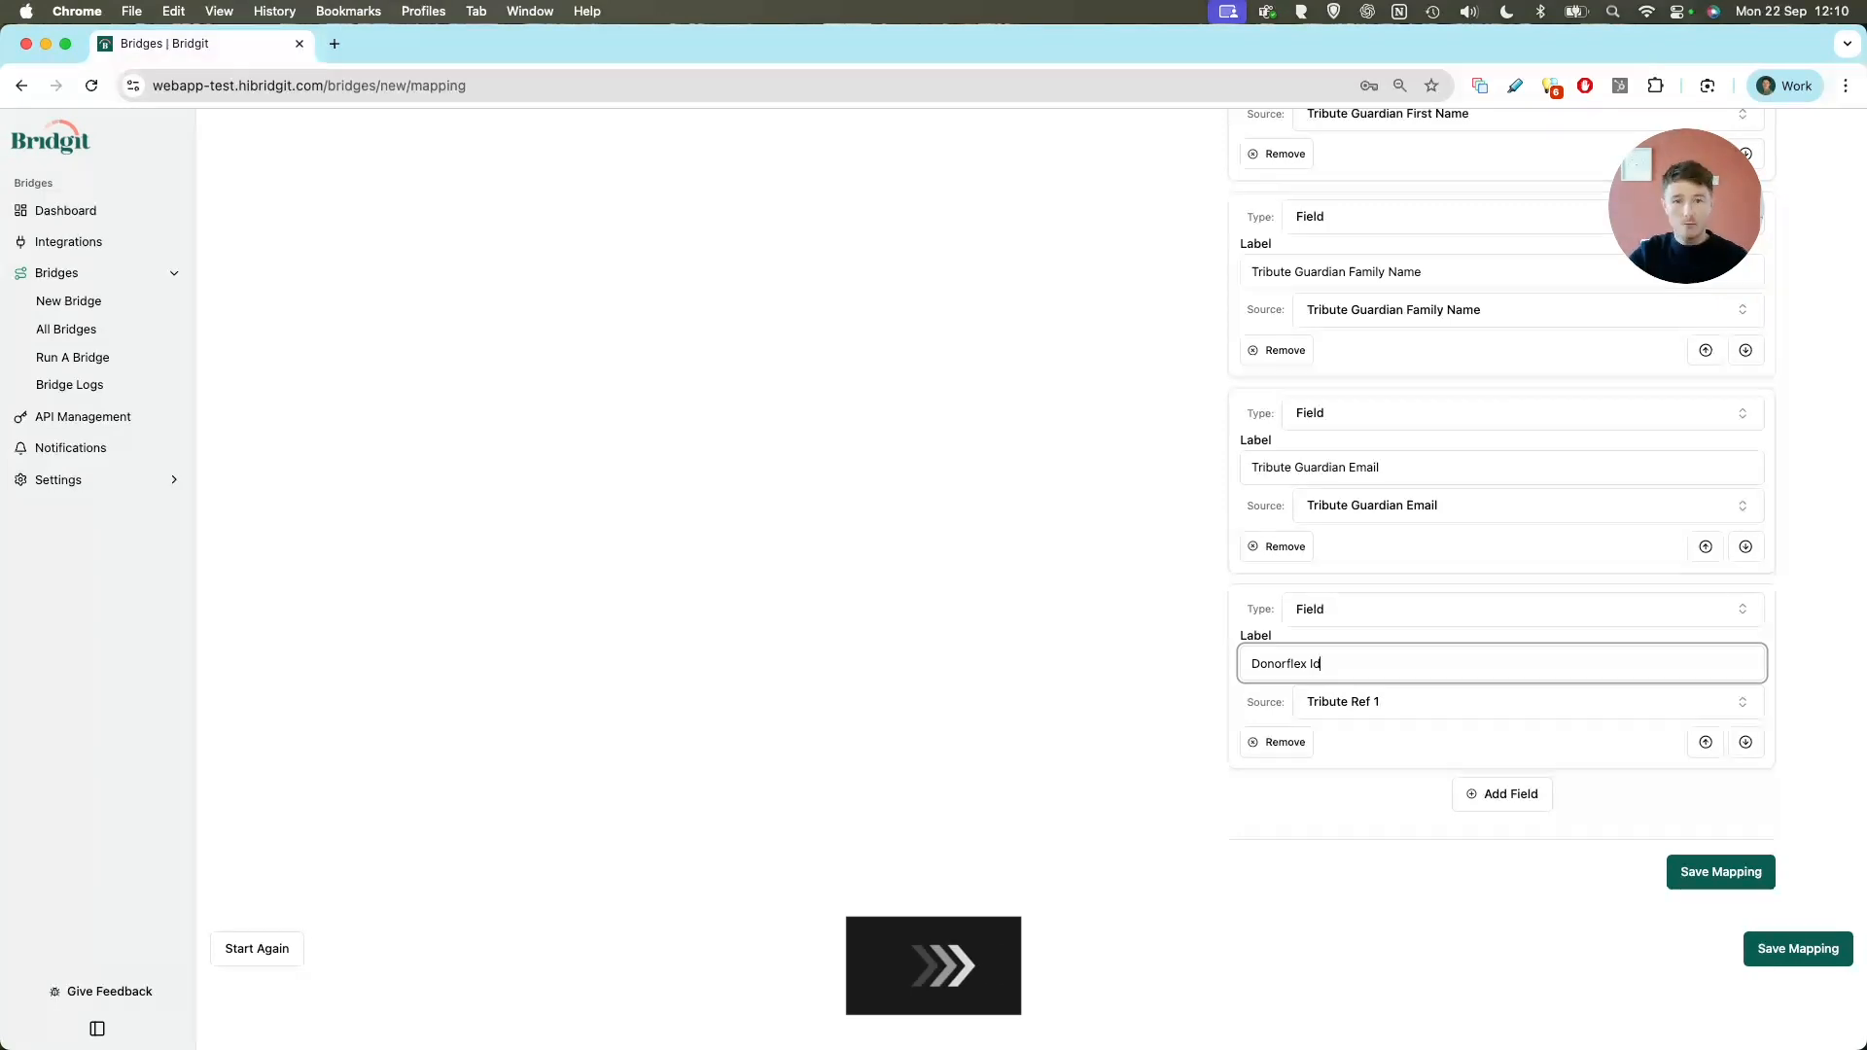
click(833, 582)
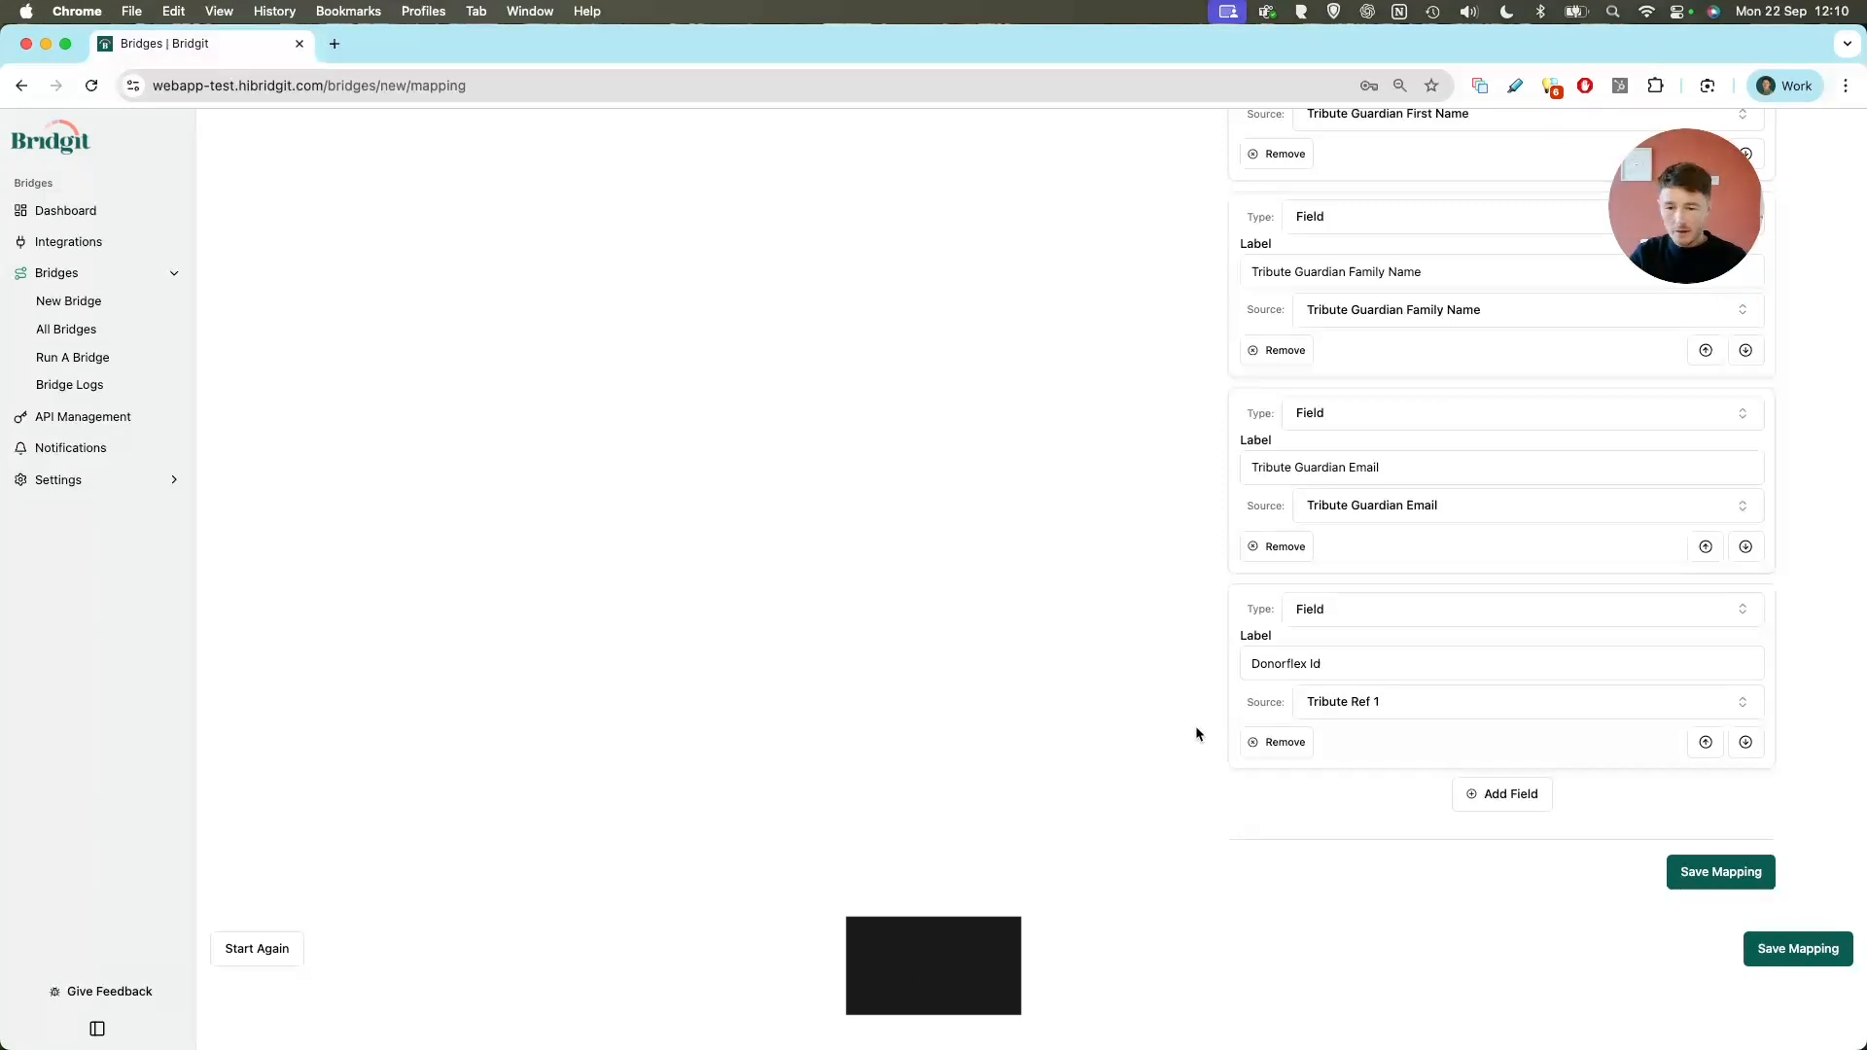
click(1488, 794)
click(1391, 807)
click(1471, 884)
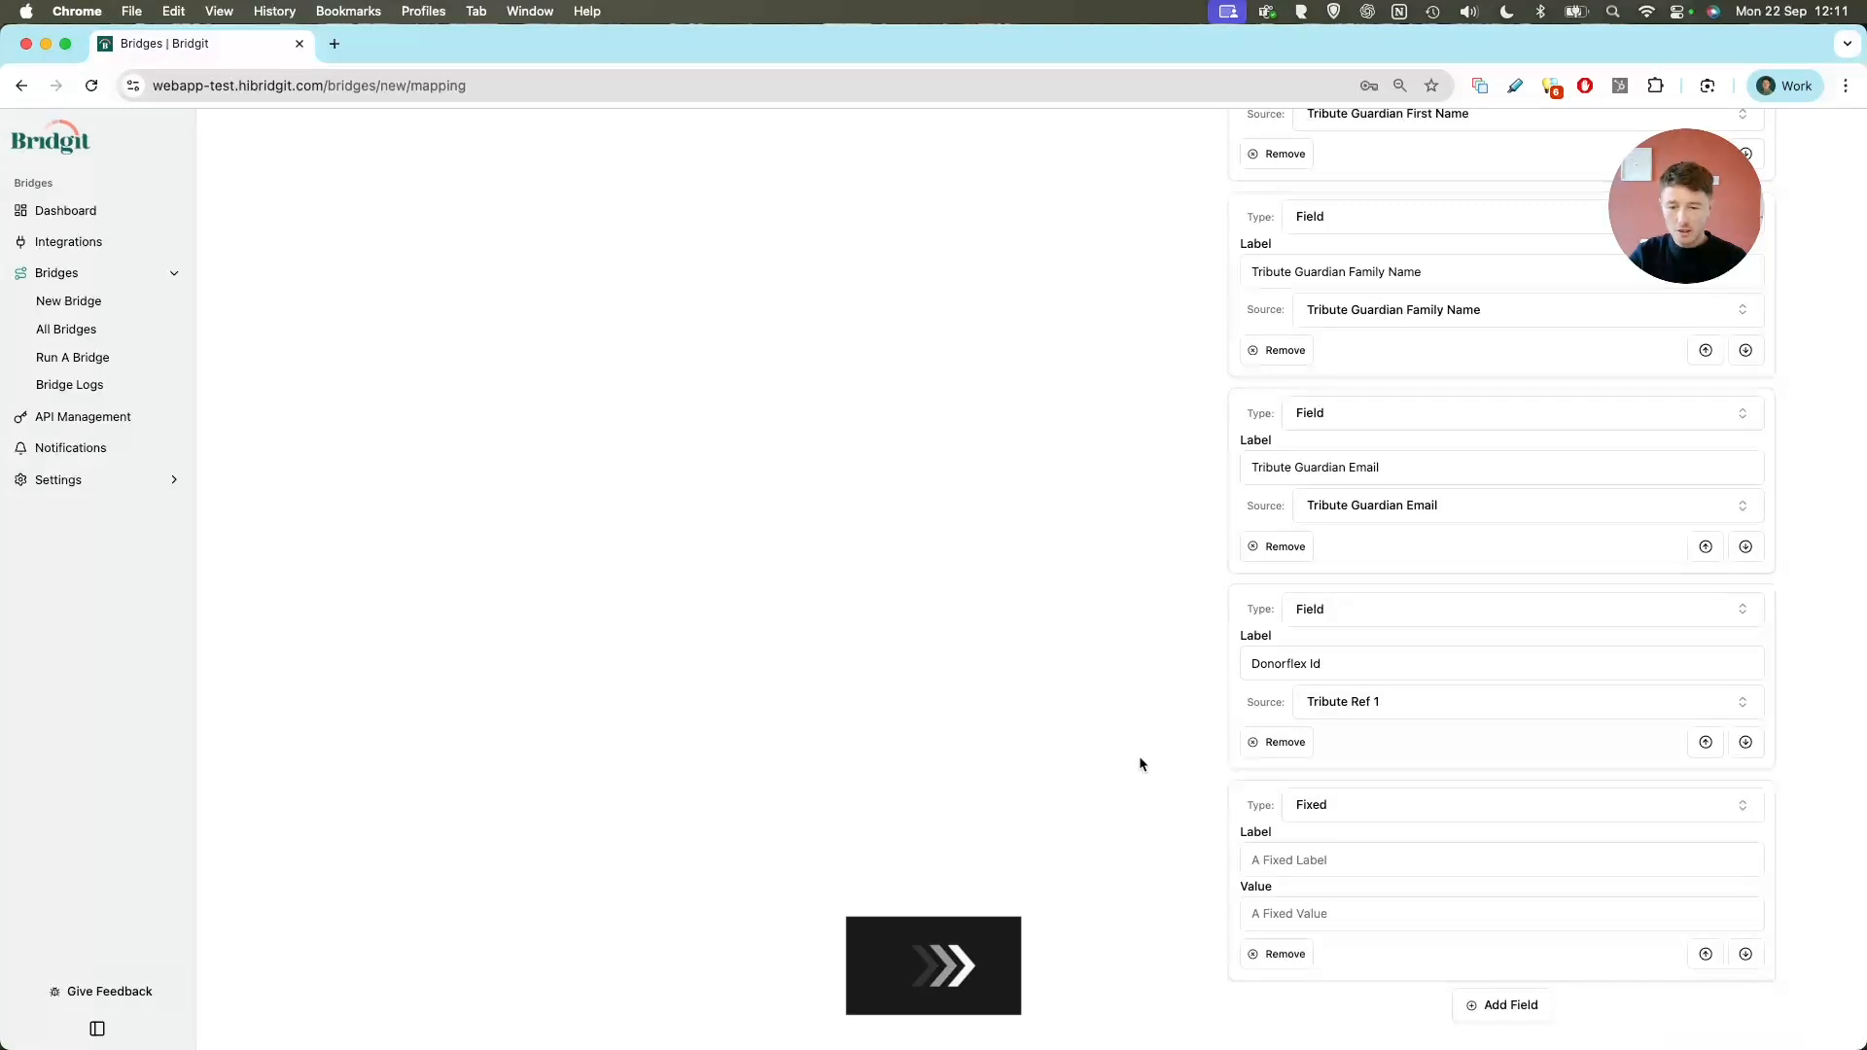
scroll(1303, 773, down, 2)
Filter the source fields by "tributee" and add Tributee First Name and Tributee Family Name to the spreadsheet mapping
scroll(1303, 773, up, 20)
double_click(372, 550)
key(BackSpace)
key(BackSpace)
text(e)
click(384, 610)
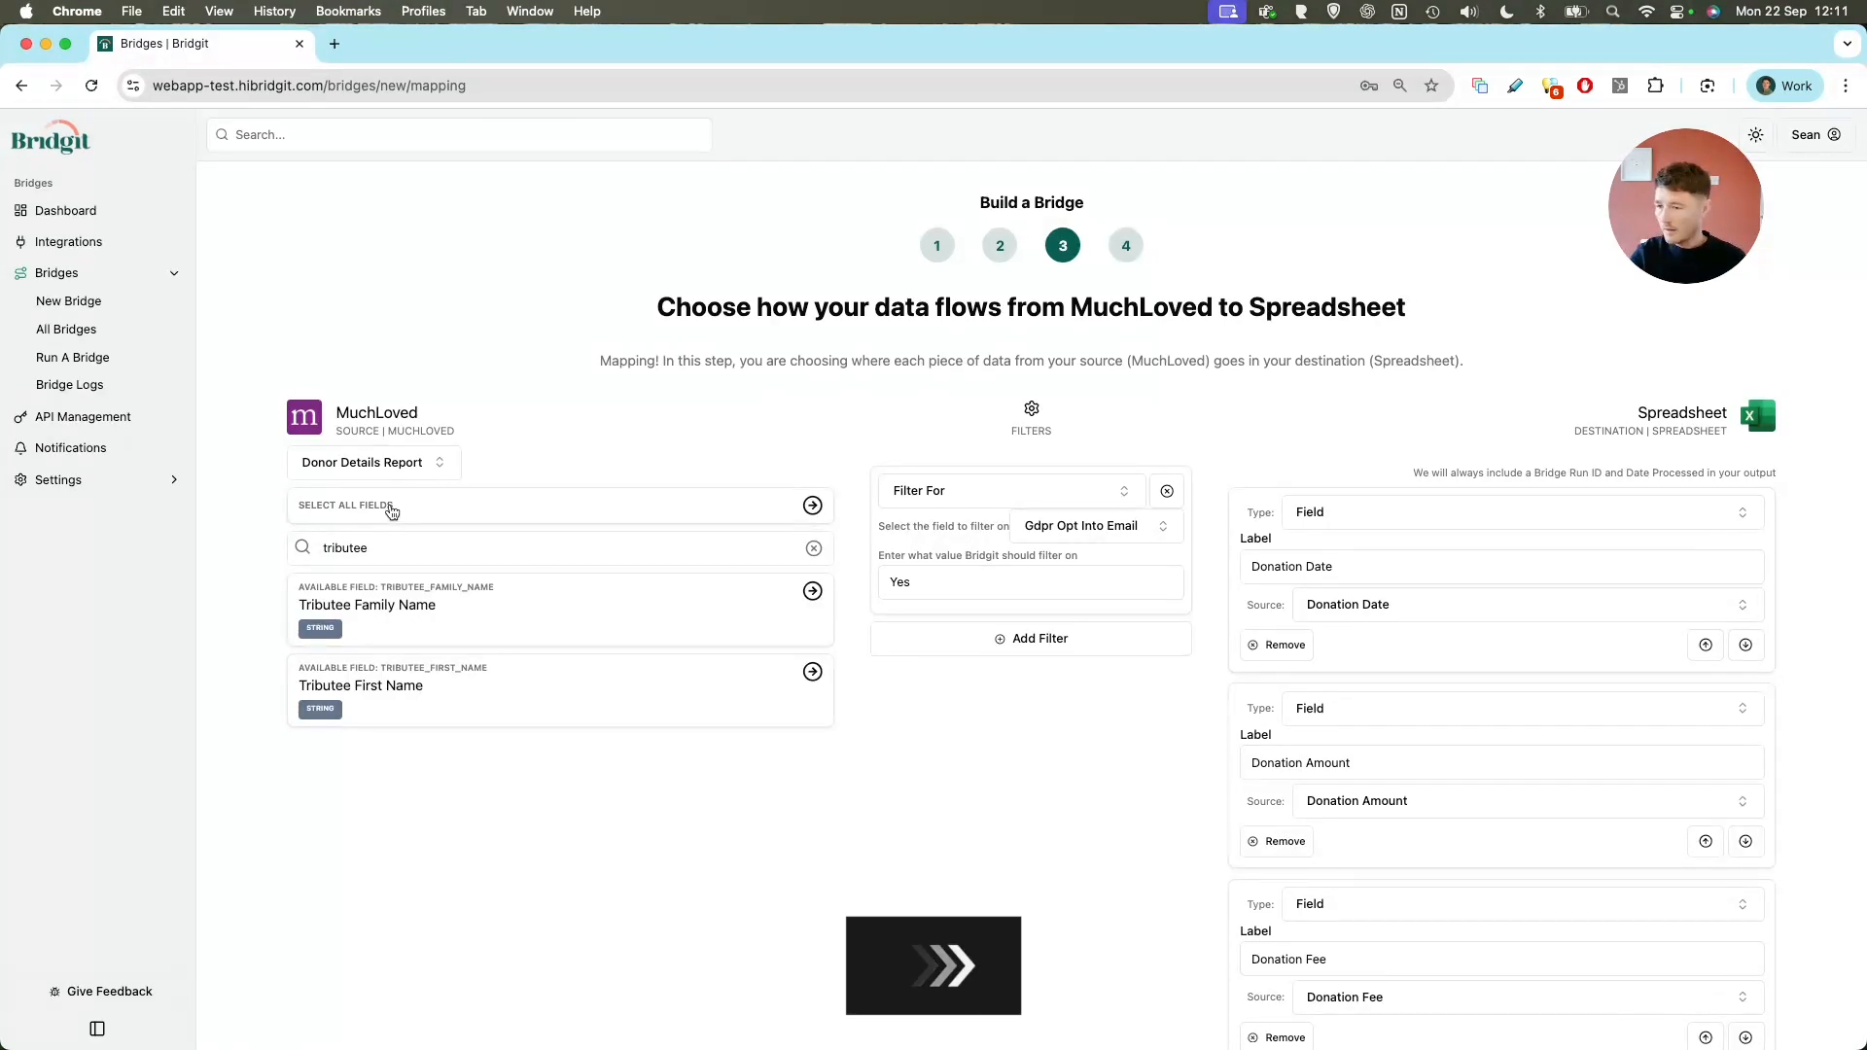
Add a fixed field to the end of the spreadsheet mapping, labelled "Source" with the value "MuchLoved"
scroll(1156, 667, down, 15)
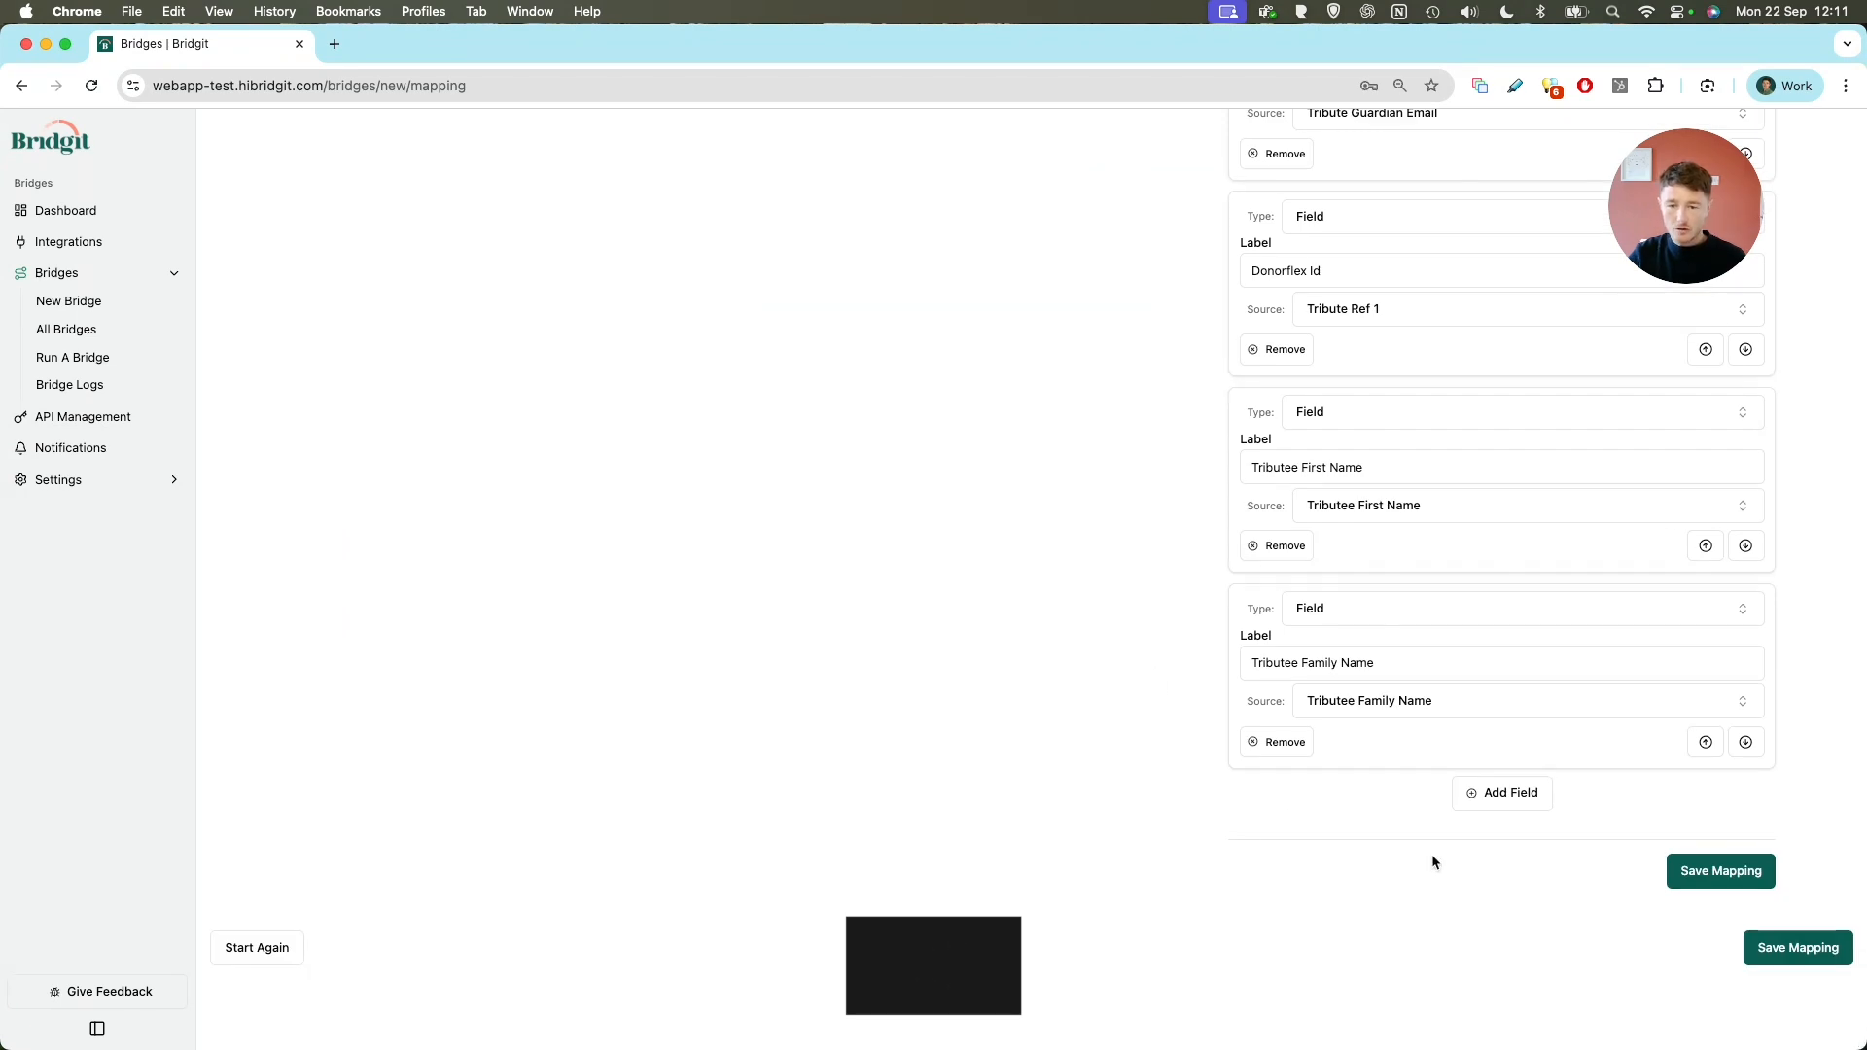
scroll(1041, 713, down, 3)
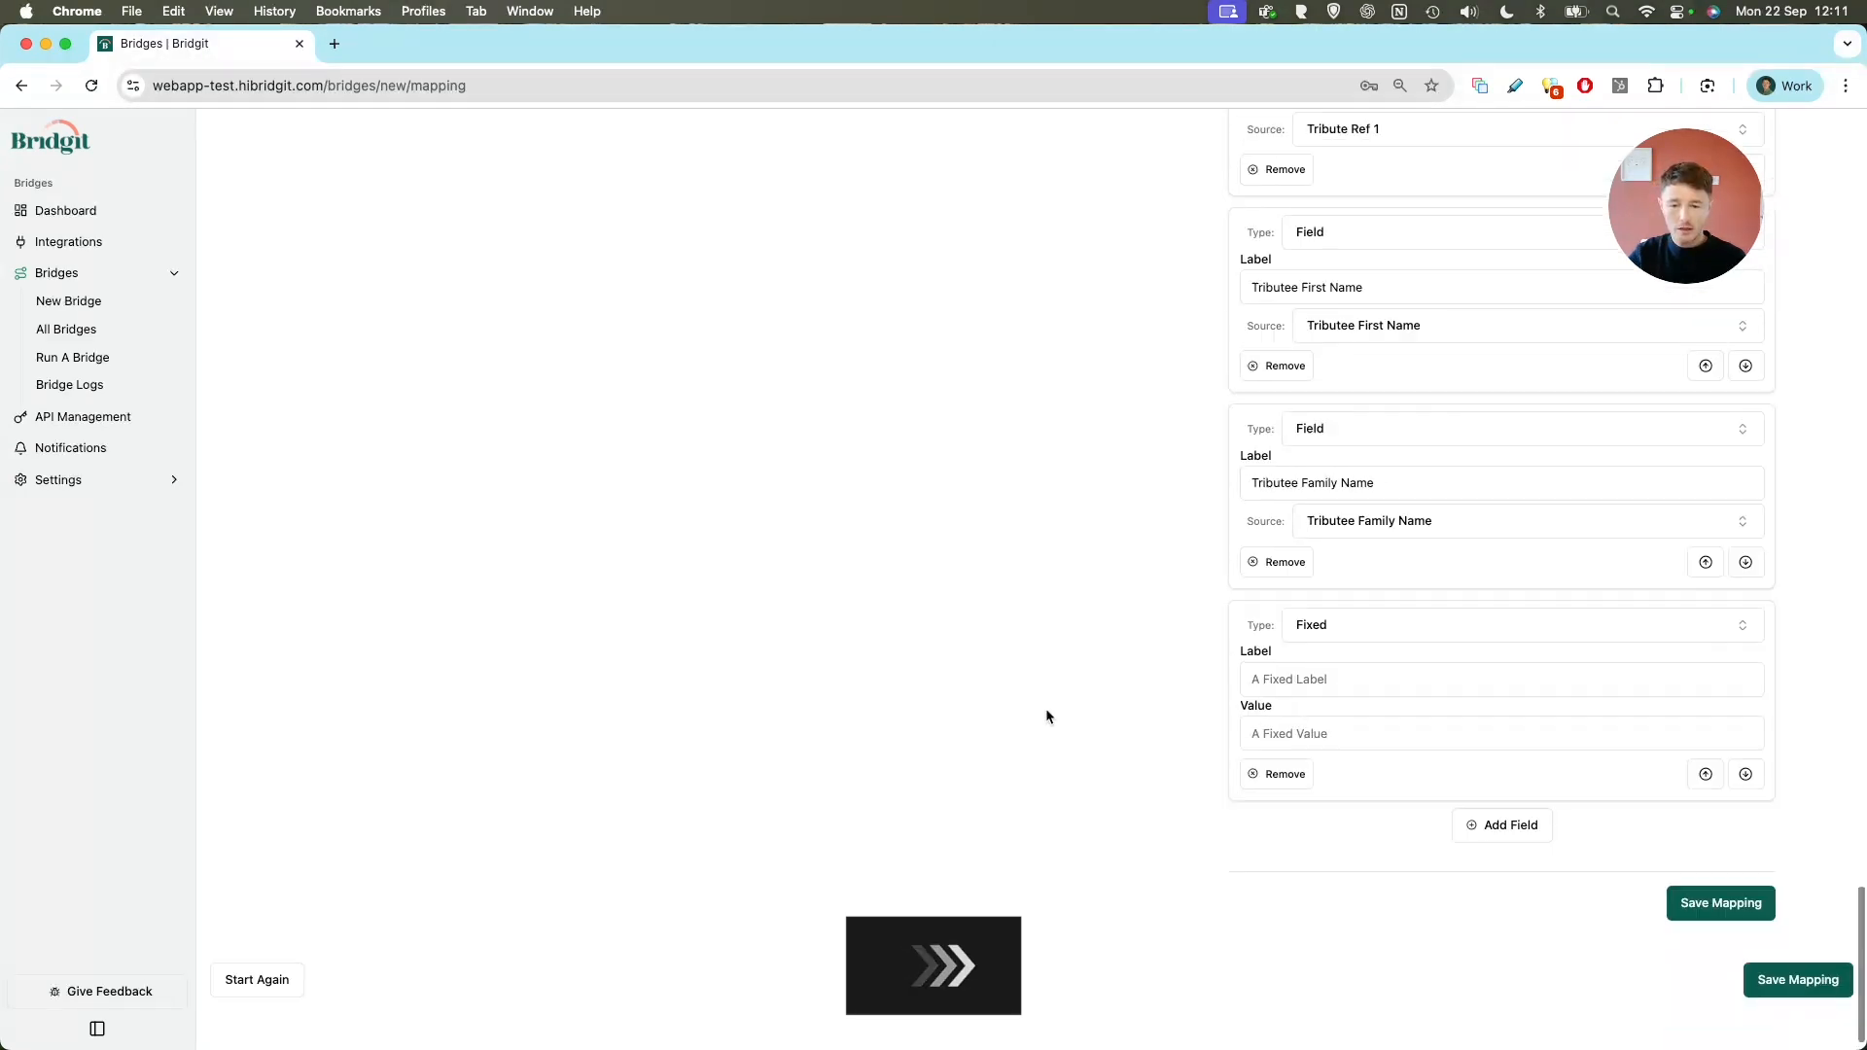
click(1324, 650)
text(Source)
key(Tab)
text(MuchLoved)
click(973, 632)
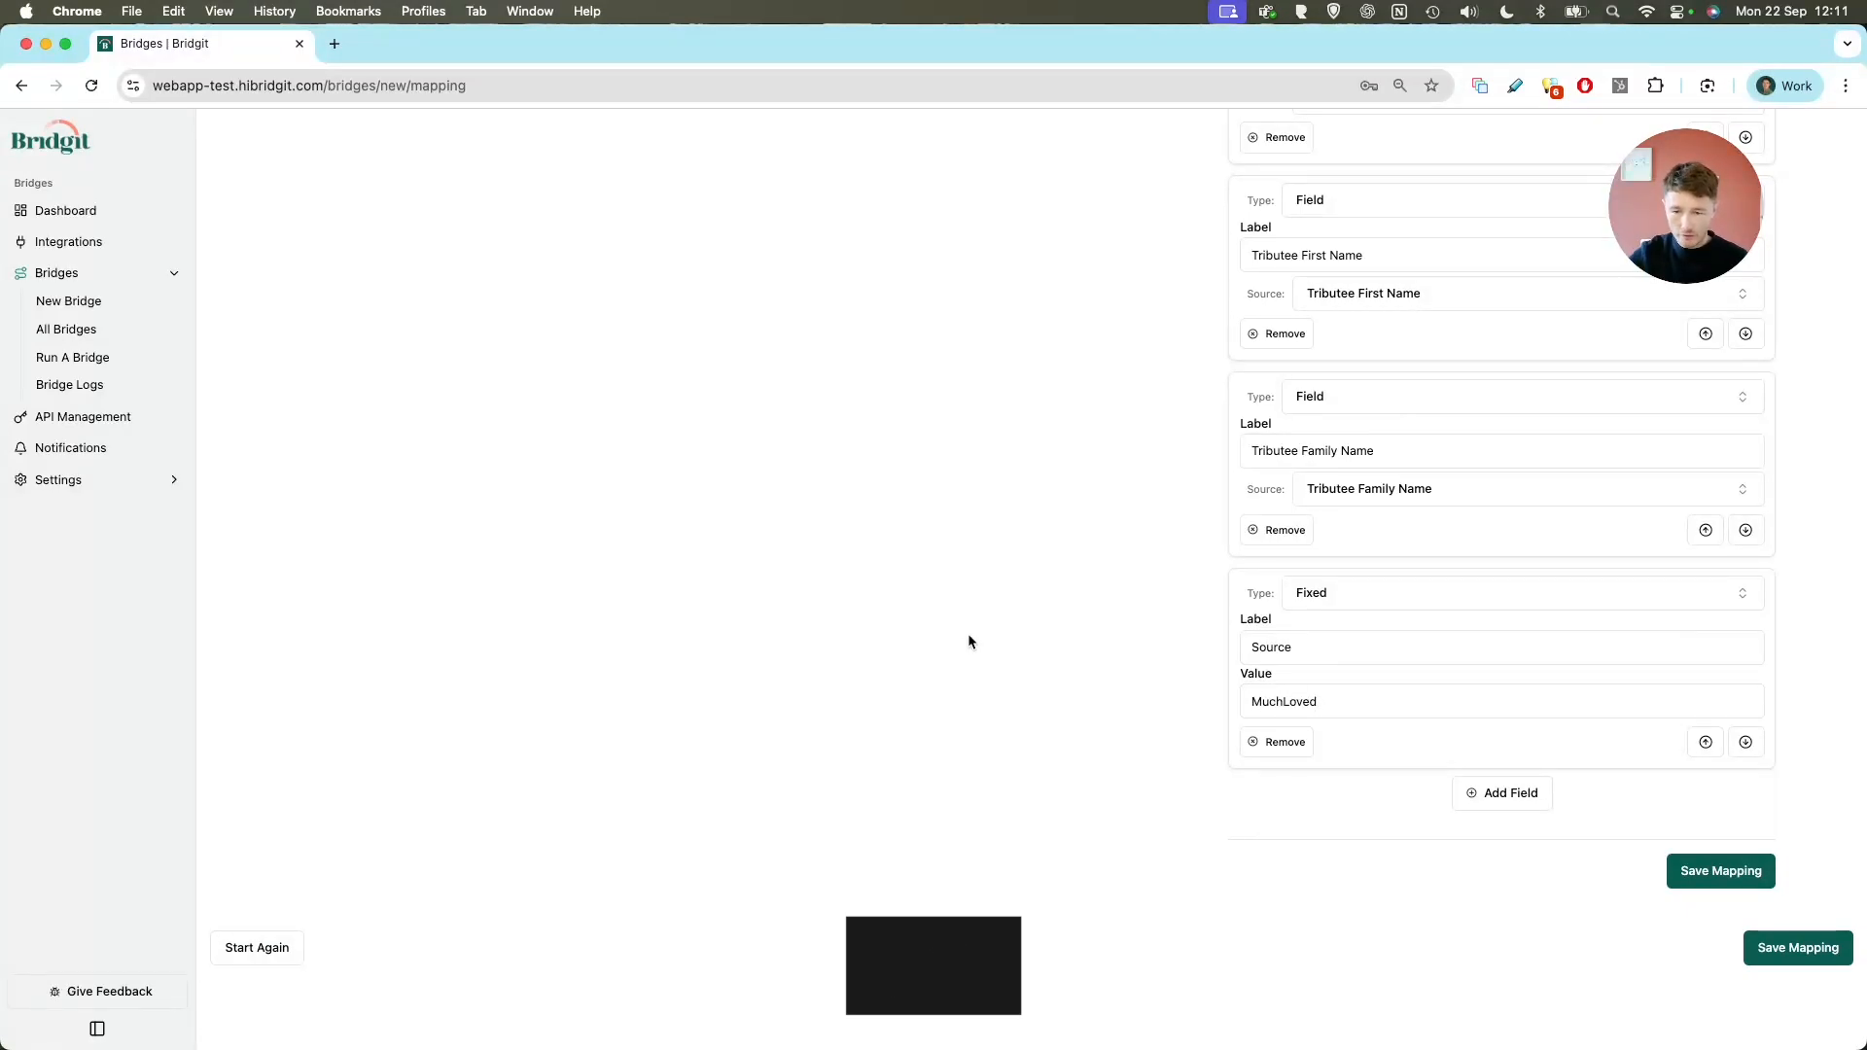
Add another fixed field labelled "Fundraising Category" with the value "IN MEM"
click(1479, 792)
scroll(1157, 717, down, 1)
scroll(1157, 716, down, 2)
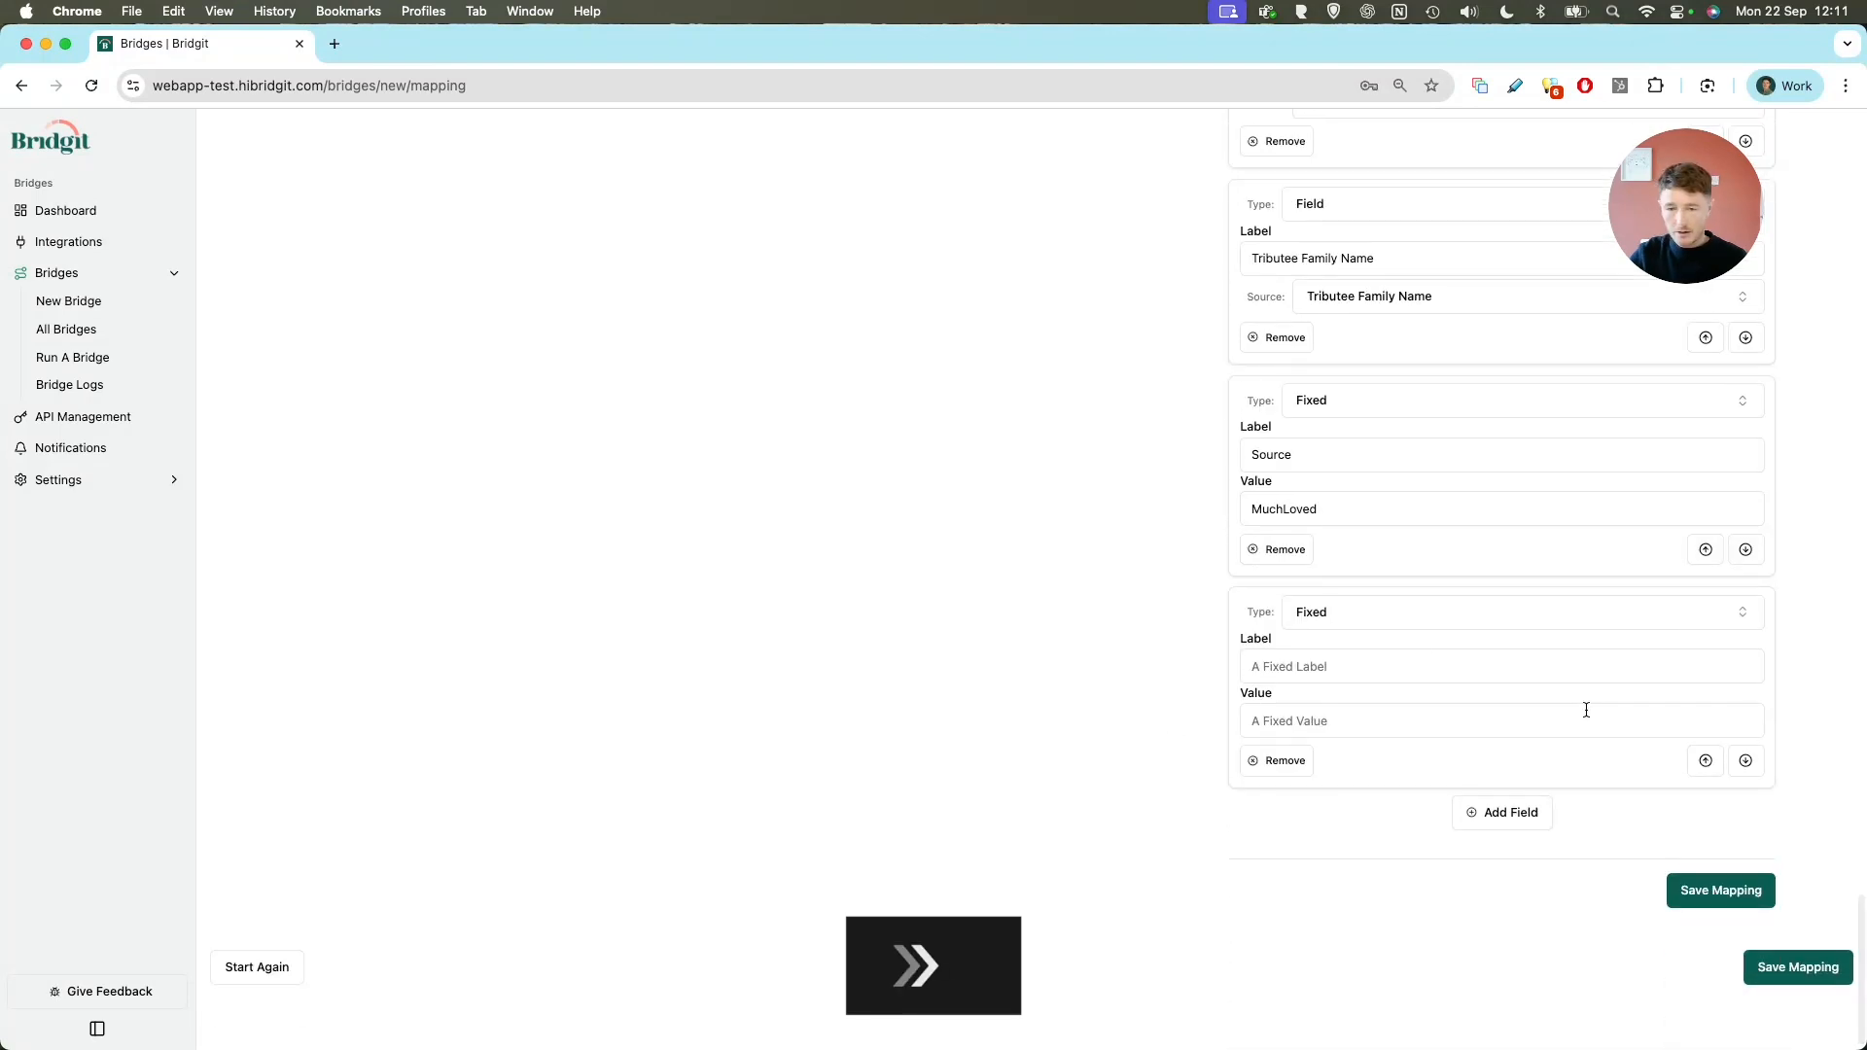
click(1303, 671)
text(Fundraising Category)
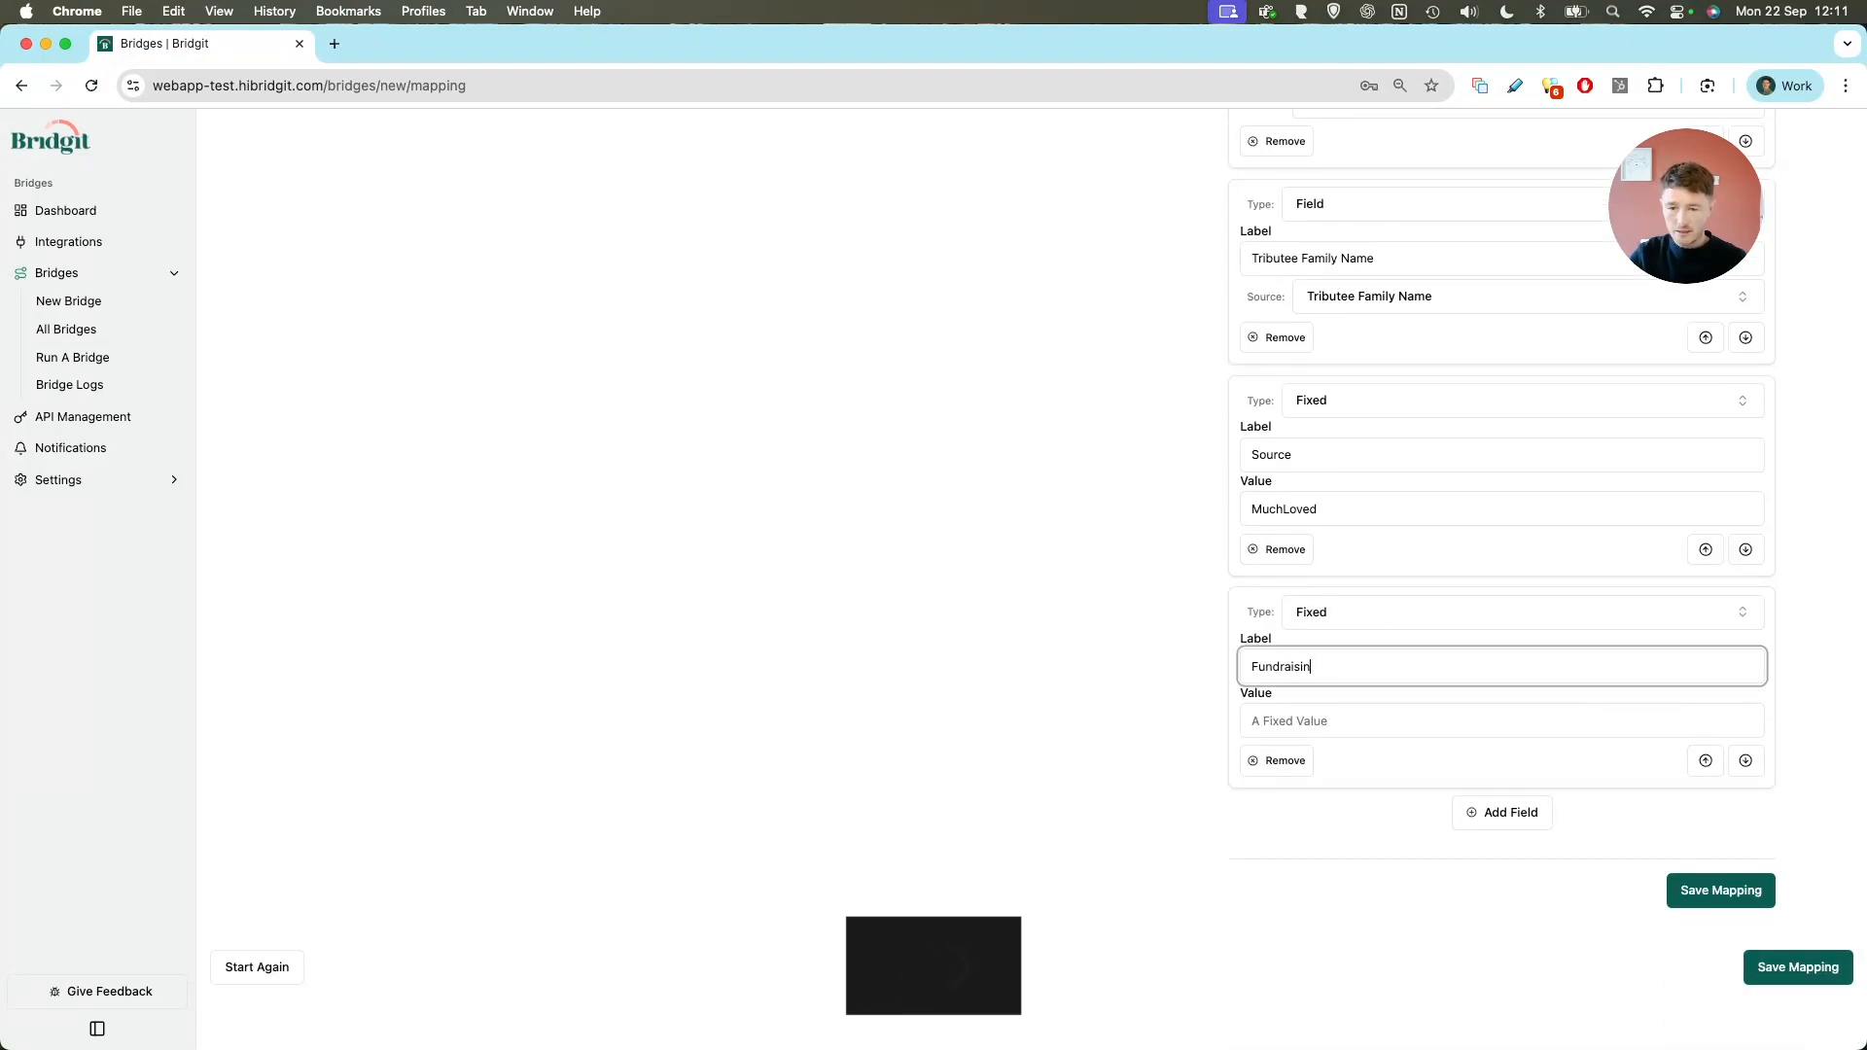
key(Tab)
text(IN MEM)
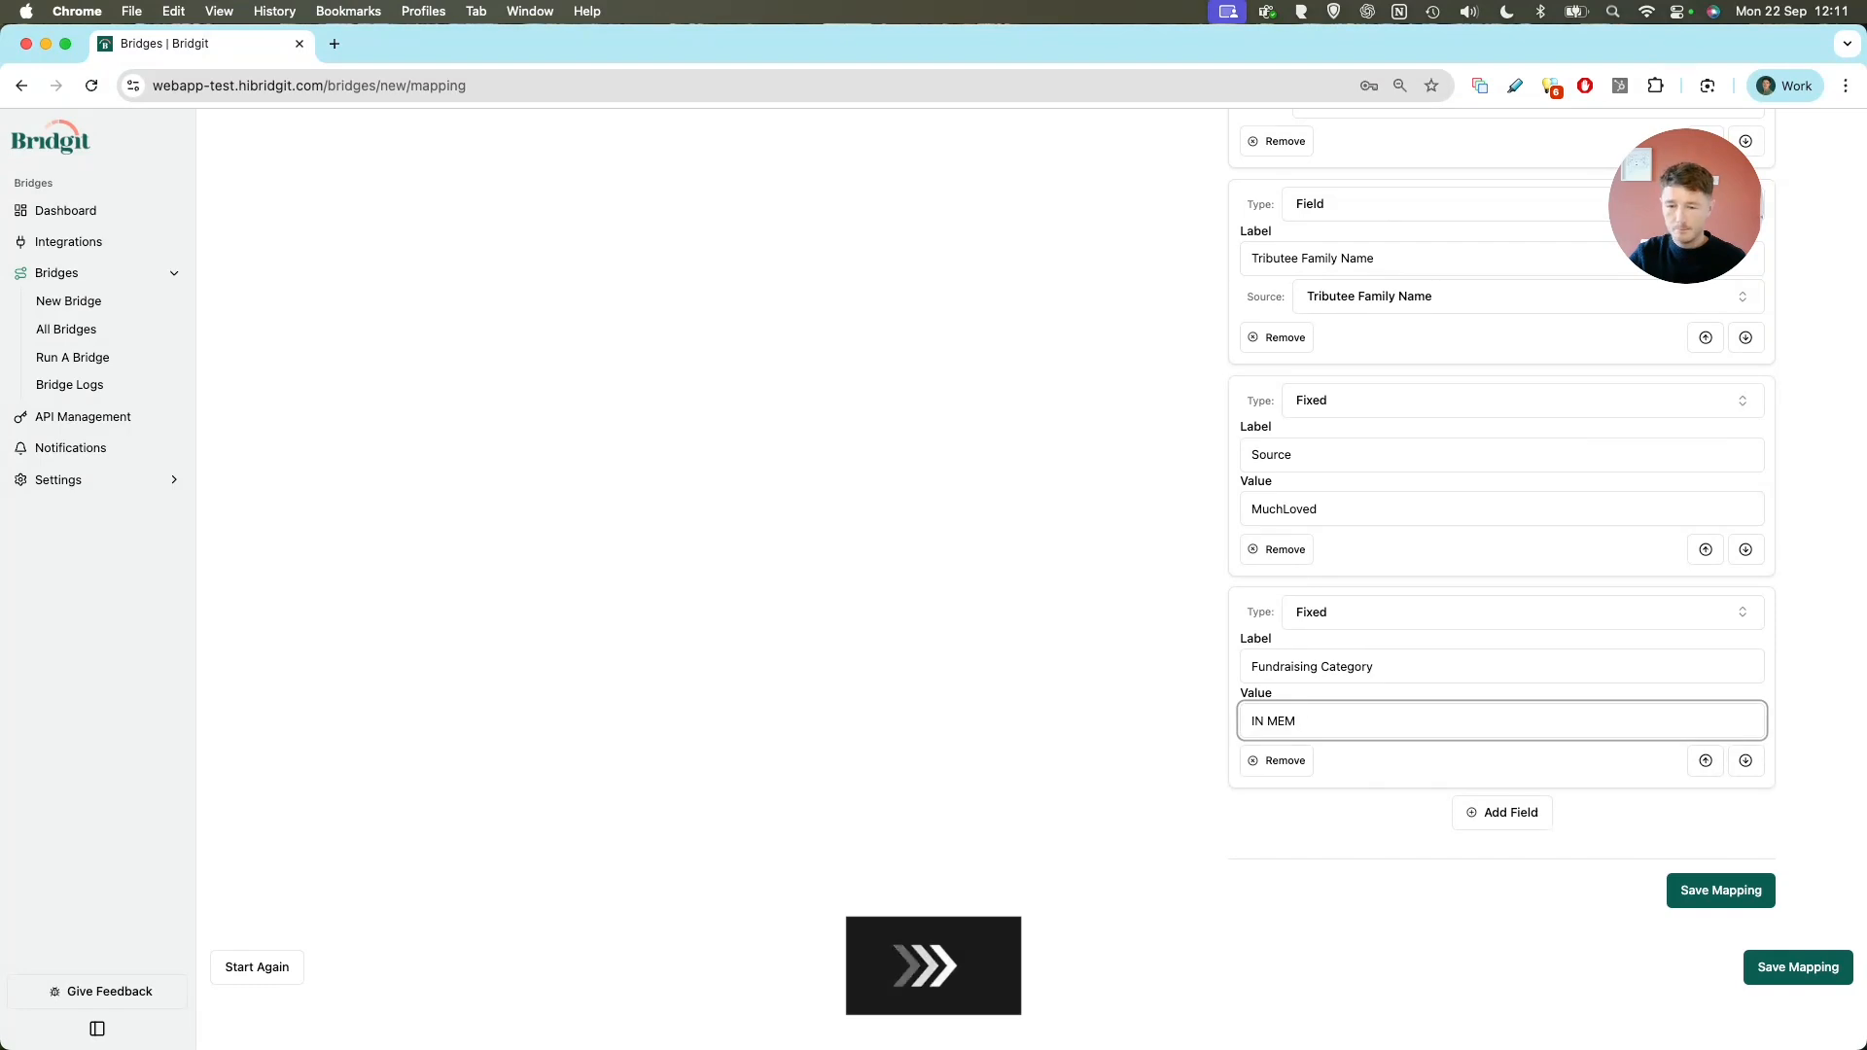
Add a further field below Fundraising Category and set its type to Use A Rule
scroll(1206, 686, down, 1)
click(1498, 791)
scroll(1113, 721, down, 2)
scroll(1112, 720, down, 1)
click(1322, 595)
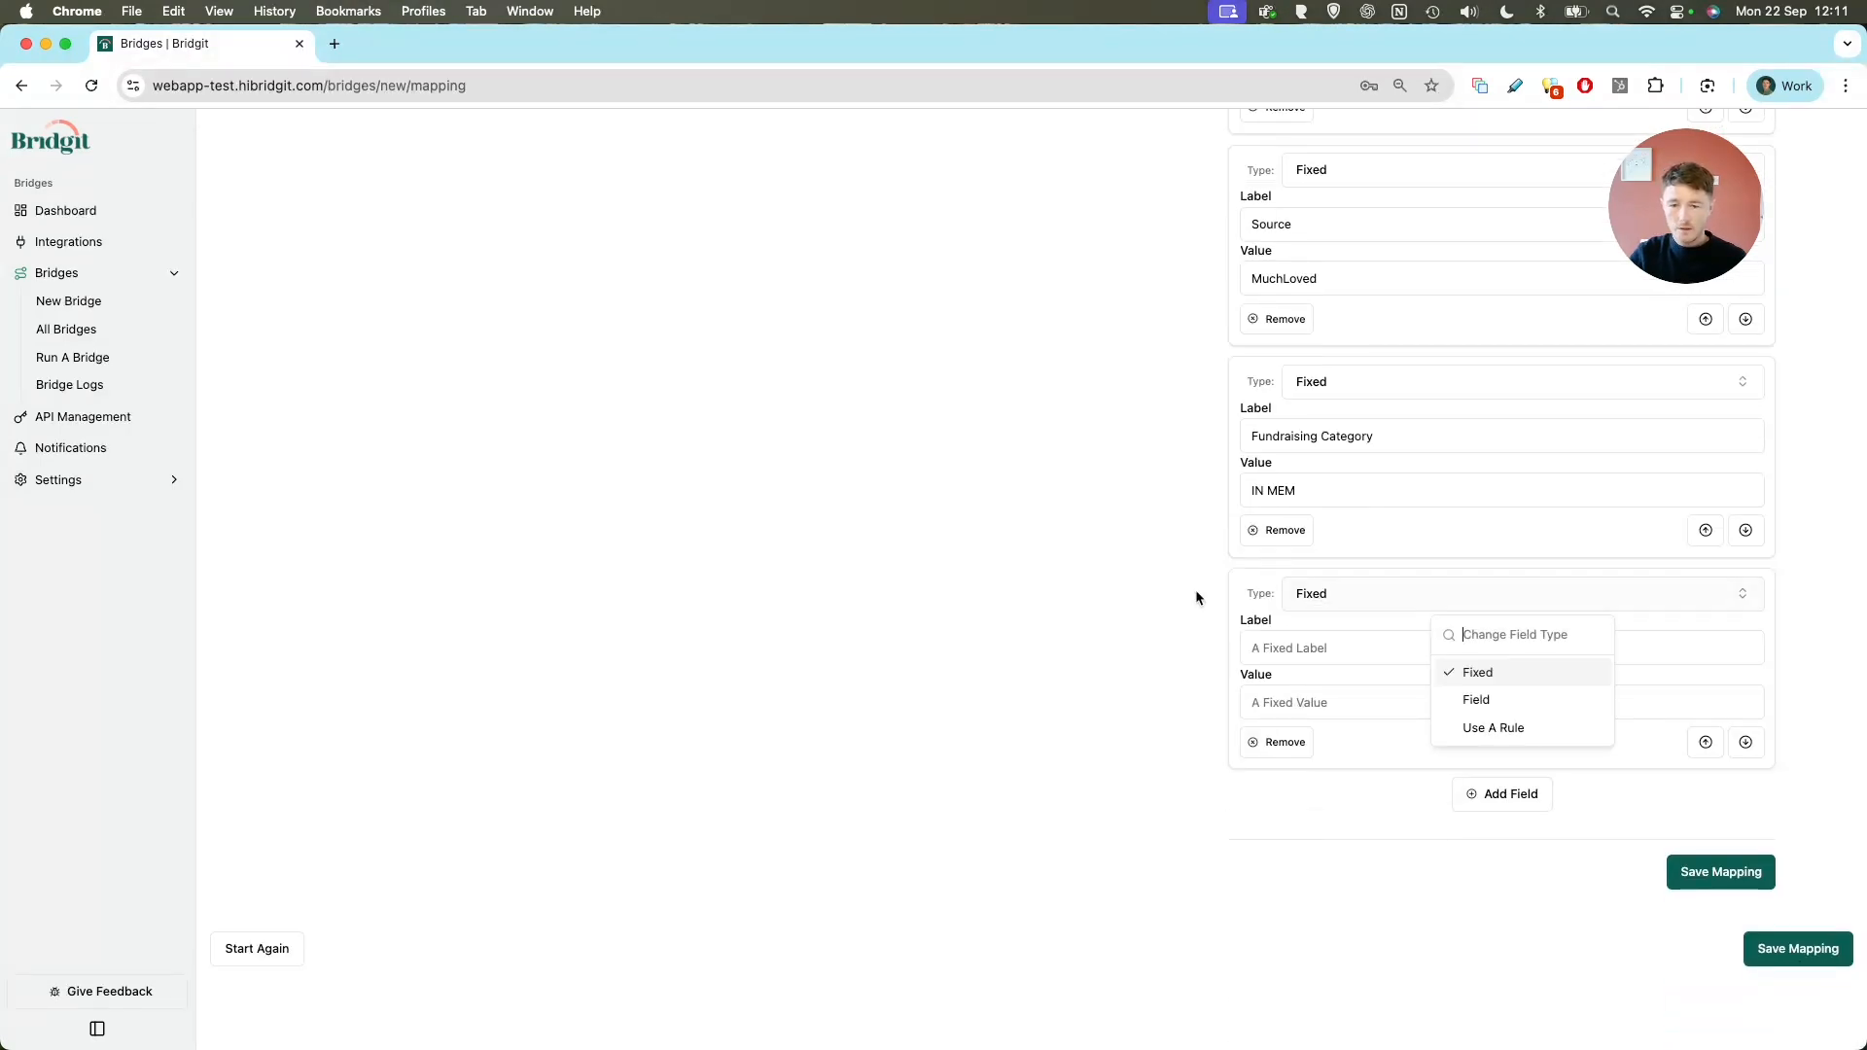
click(1429, 596)
click(1313, 595)
click(1491, 728)
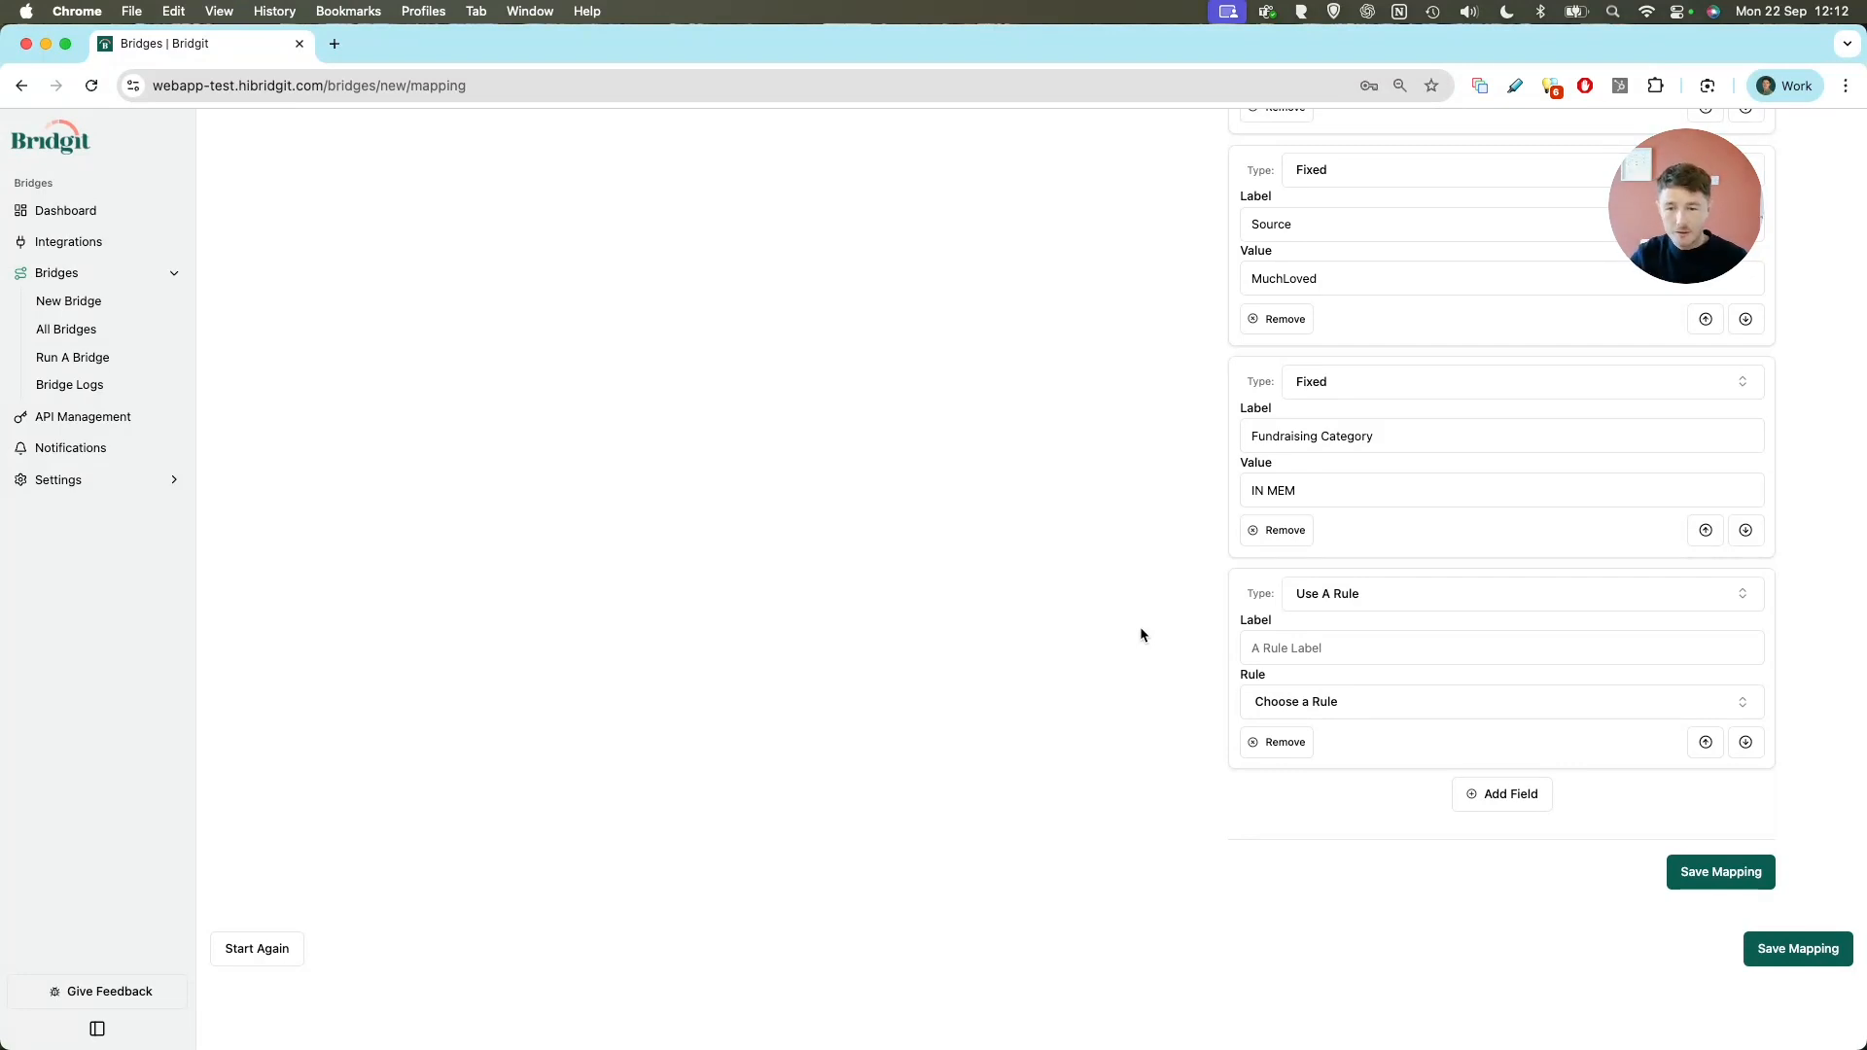
Label the new rule field "Notes" and choose IF Rule as its rule
click(1318, 603)
click(1294, 646)
click(1326, 610)
click(1270, 649)
text(Notes)
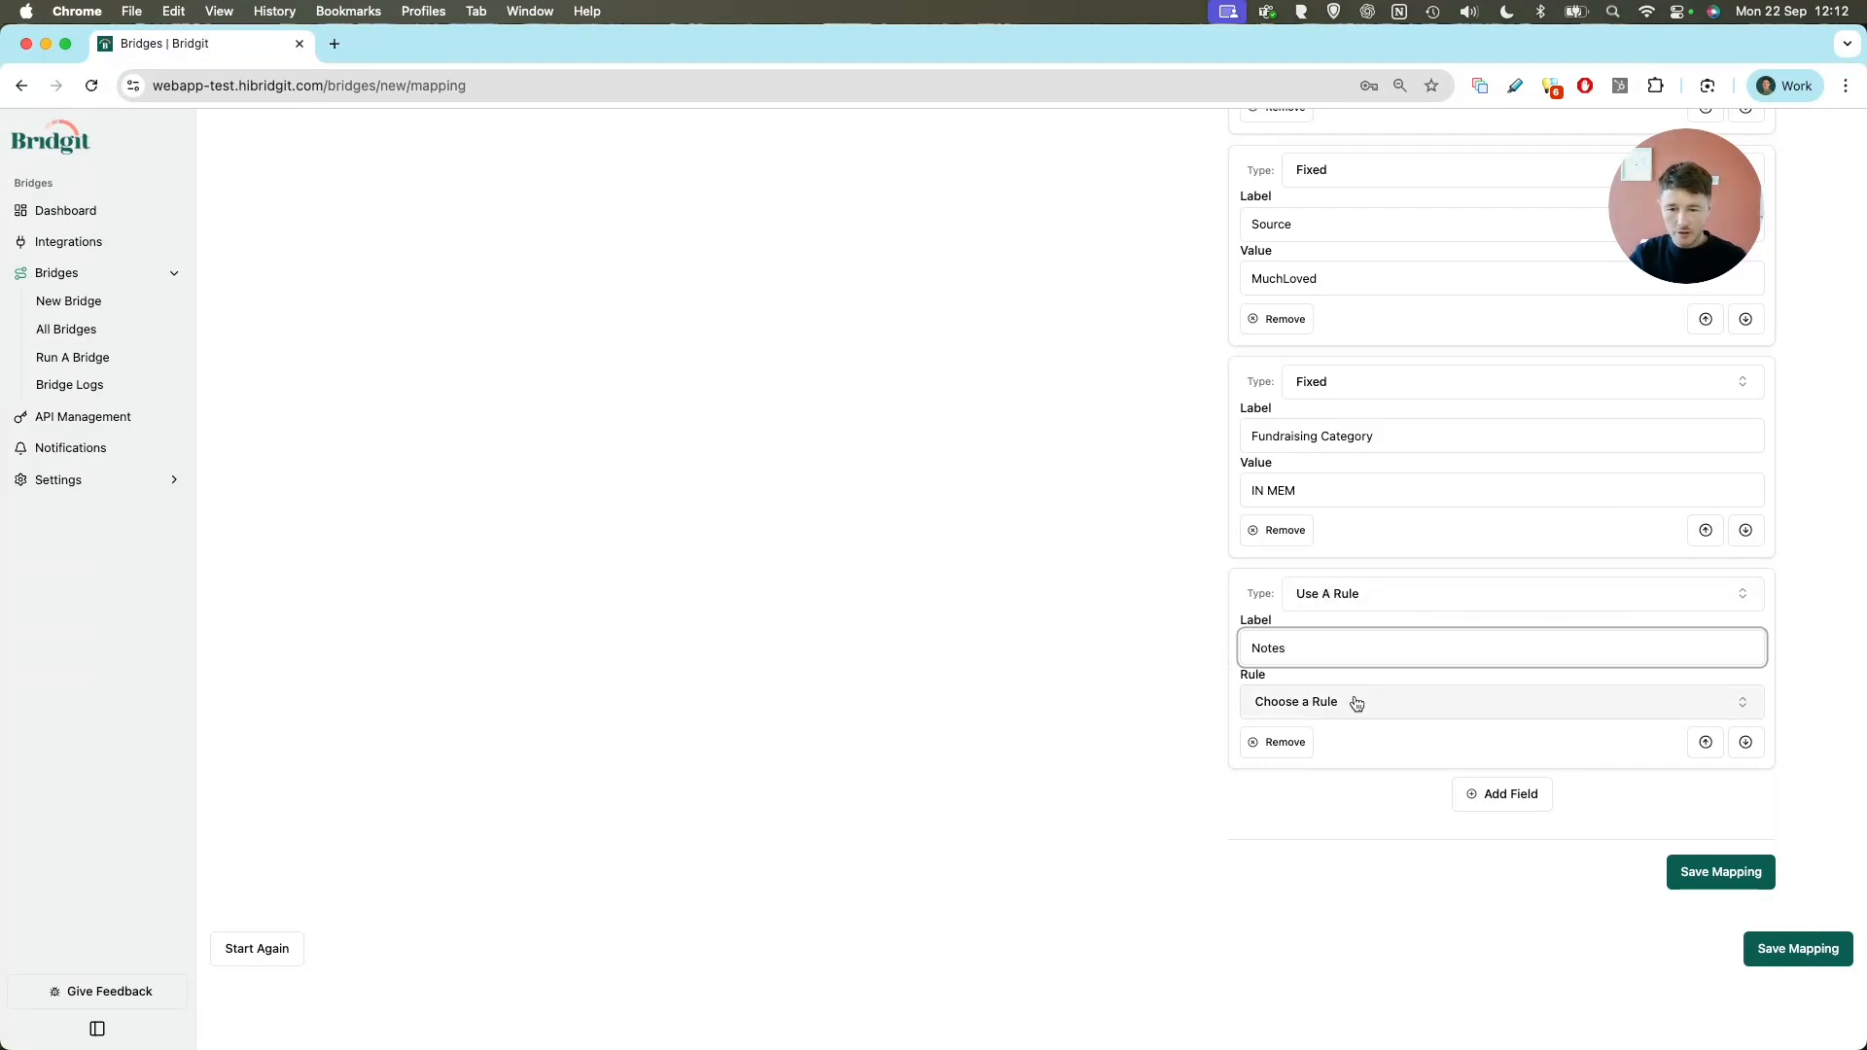
click(1356, 702)
click(1461, 864)
Set the Notes rule to compare the Donation Description field using EQUALS
scroll(1083, 693, down, 1)
scroll(1083, 693, down, 2)
click(1317, 574)
click(1332, 613)
text(descript)
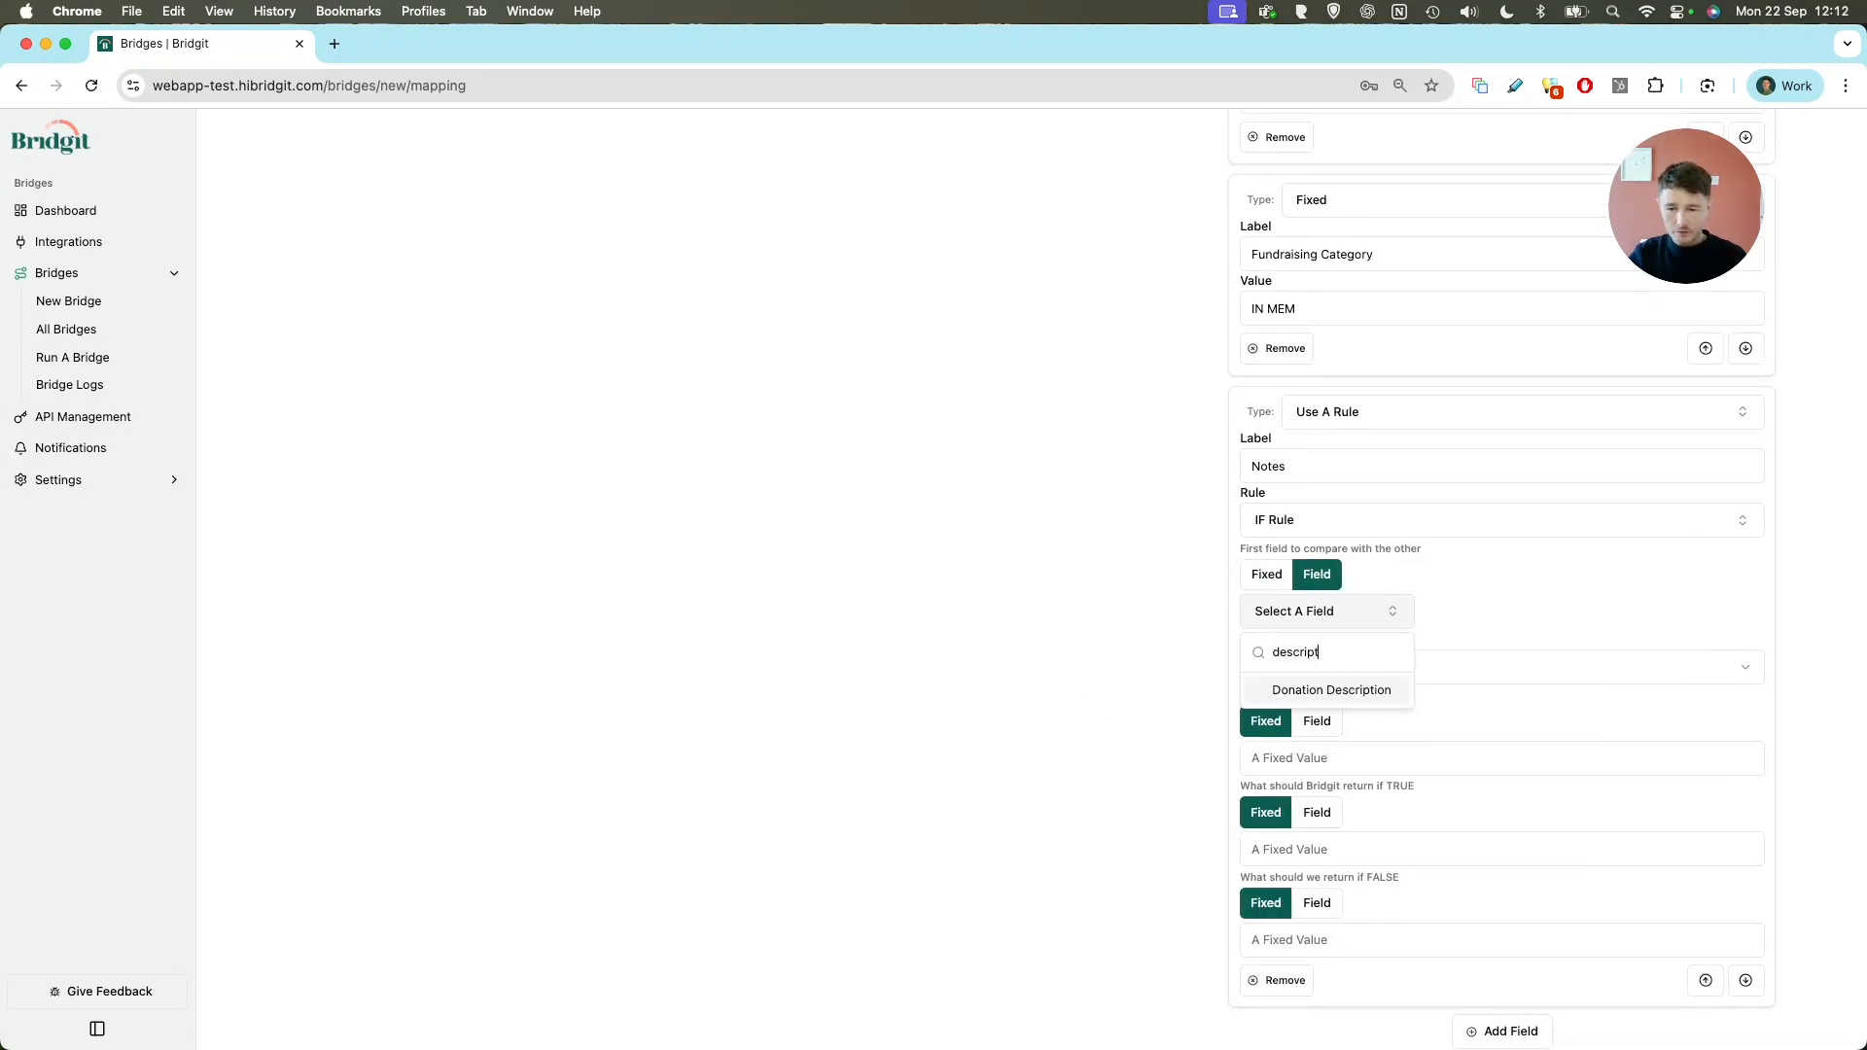
click(1400, 693)
click(1386, 671)
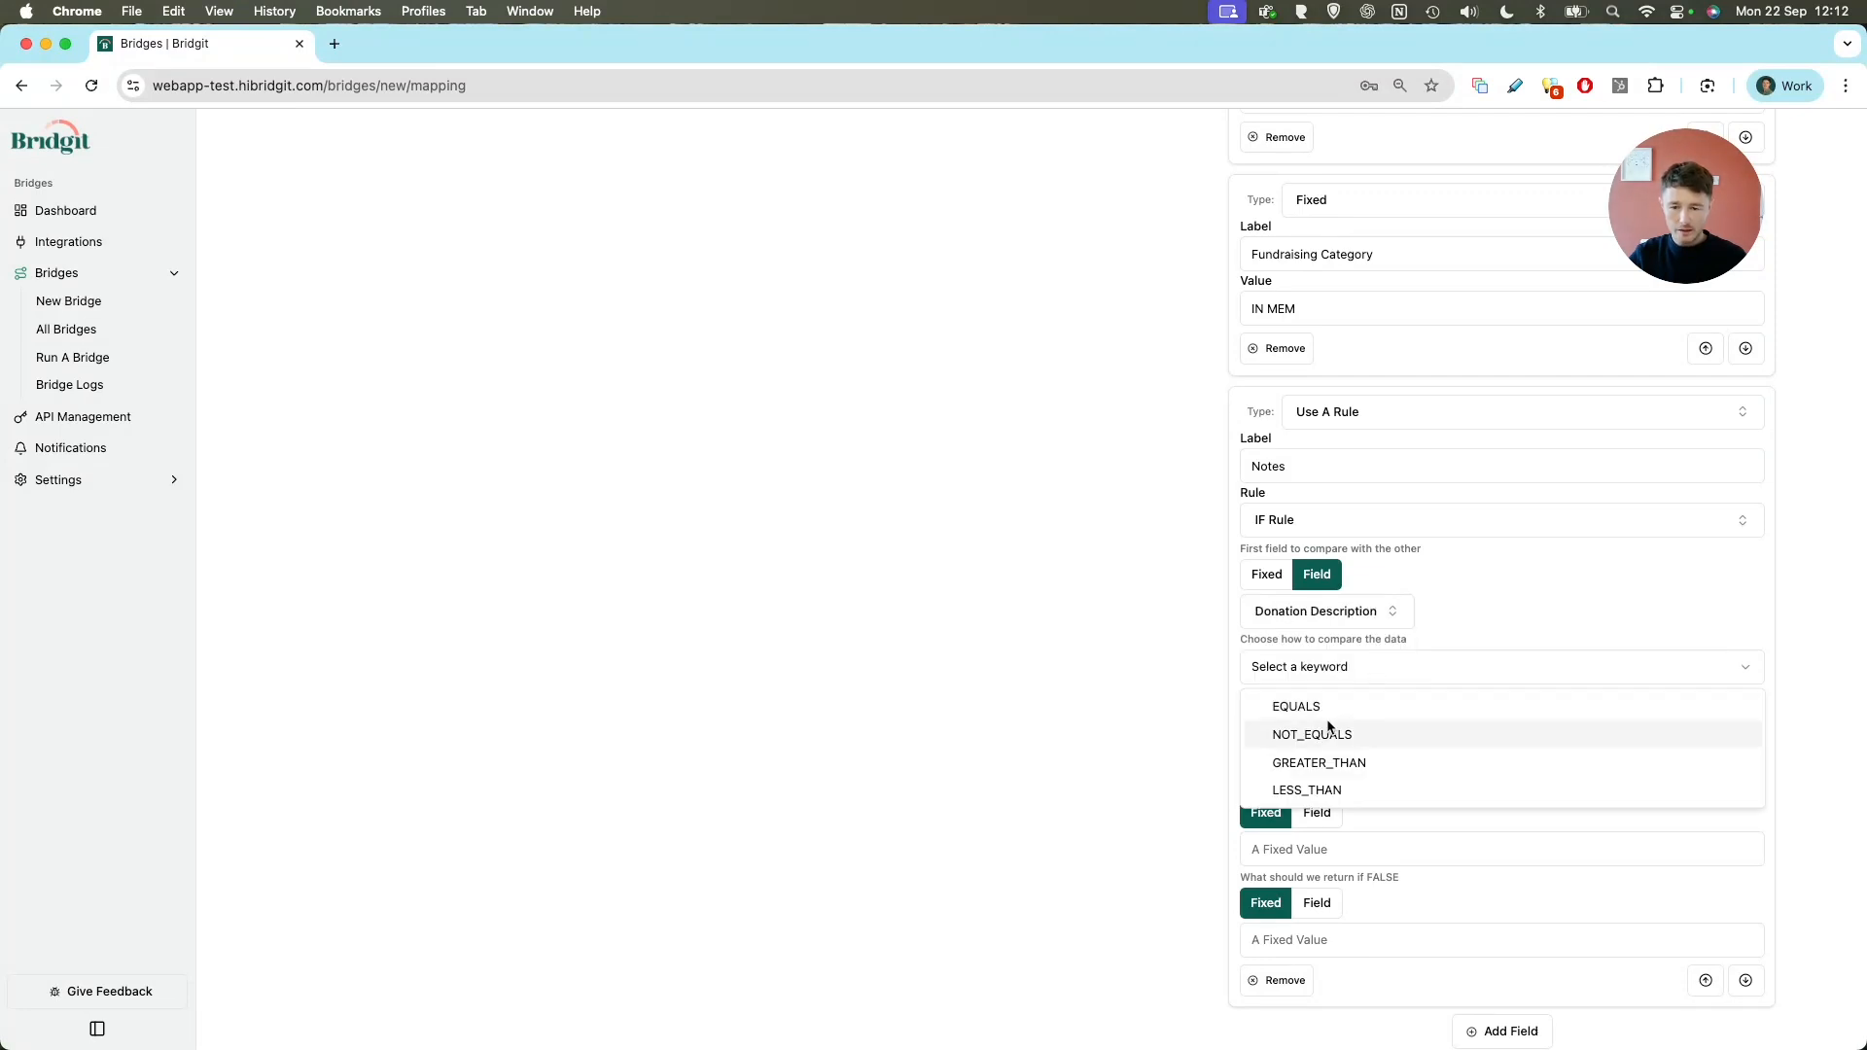
click(1313, 709)
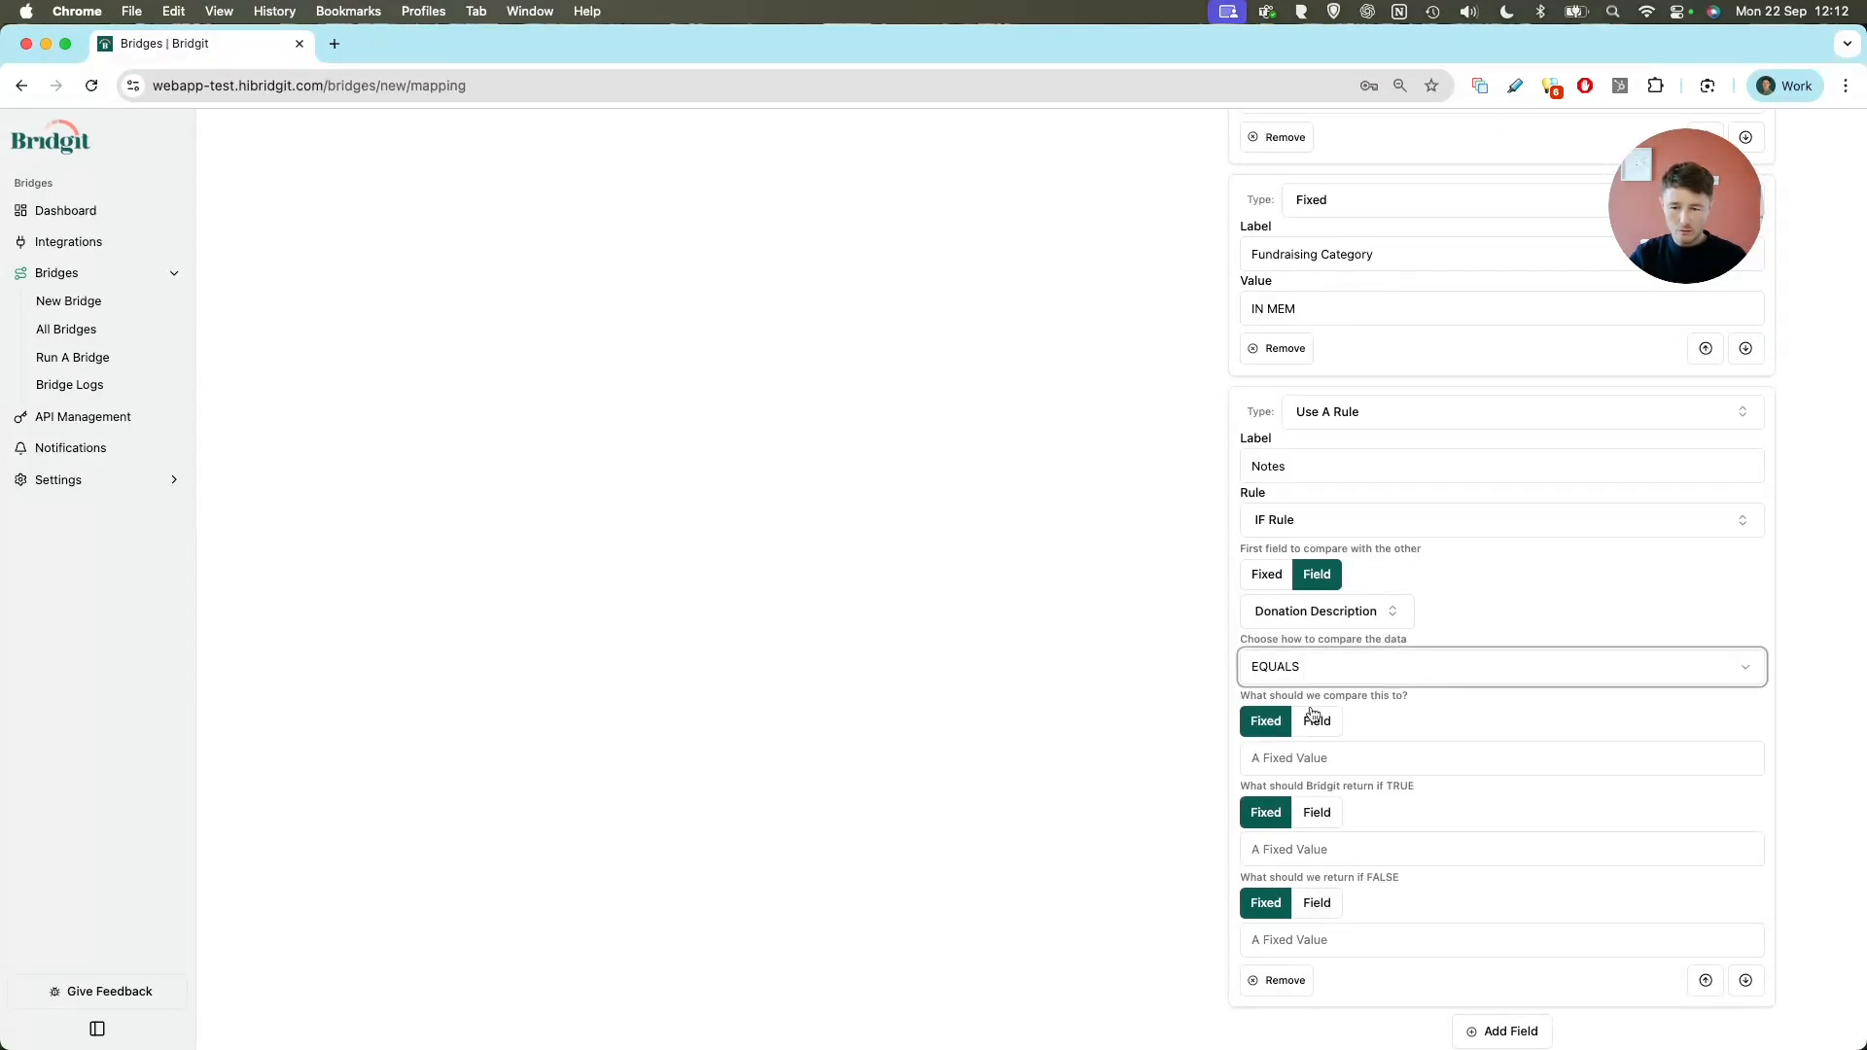
Enter "JustGiving" as the fixed value that the Notes rule compares against
click(1291, 761)
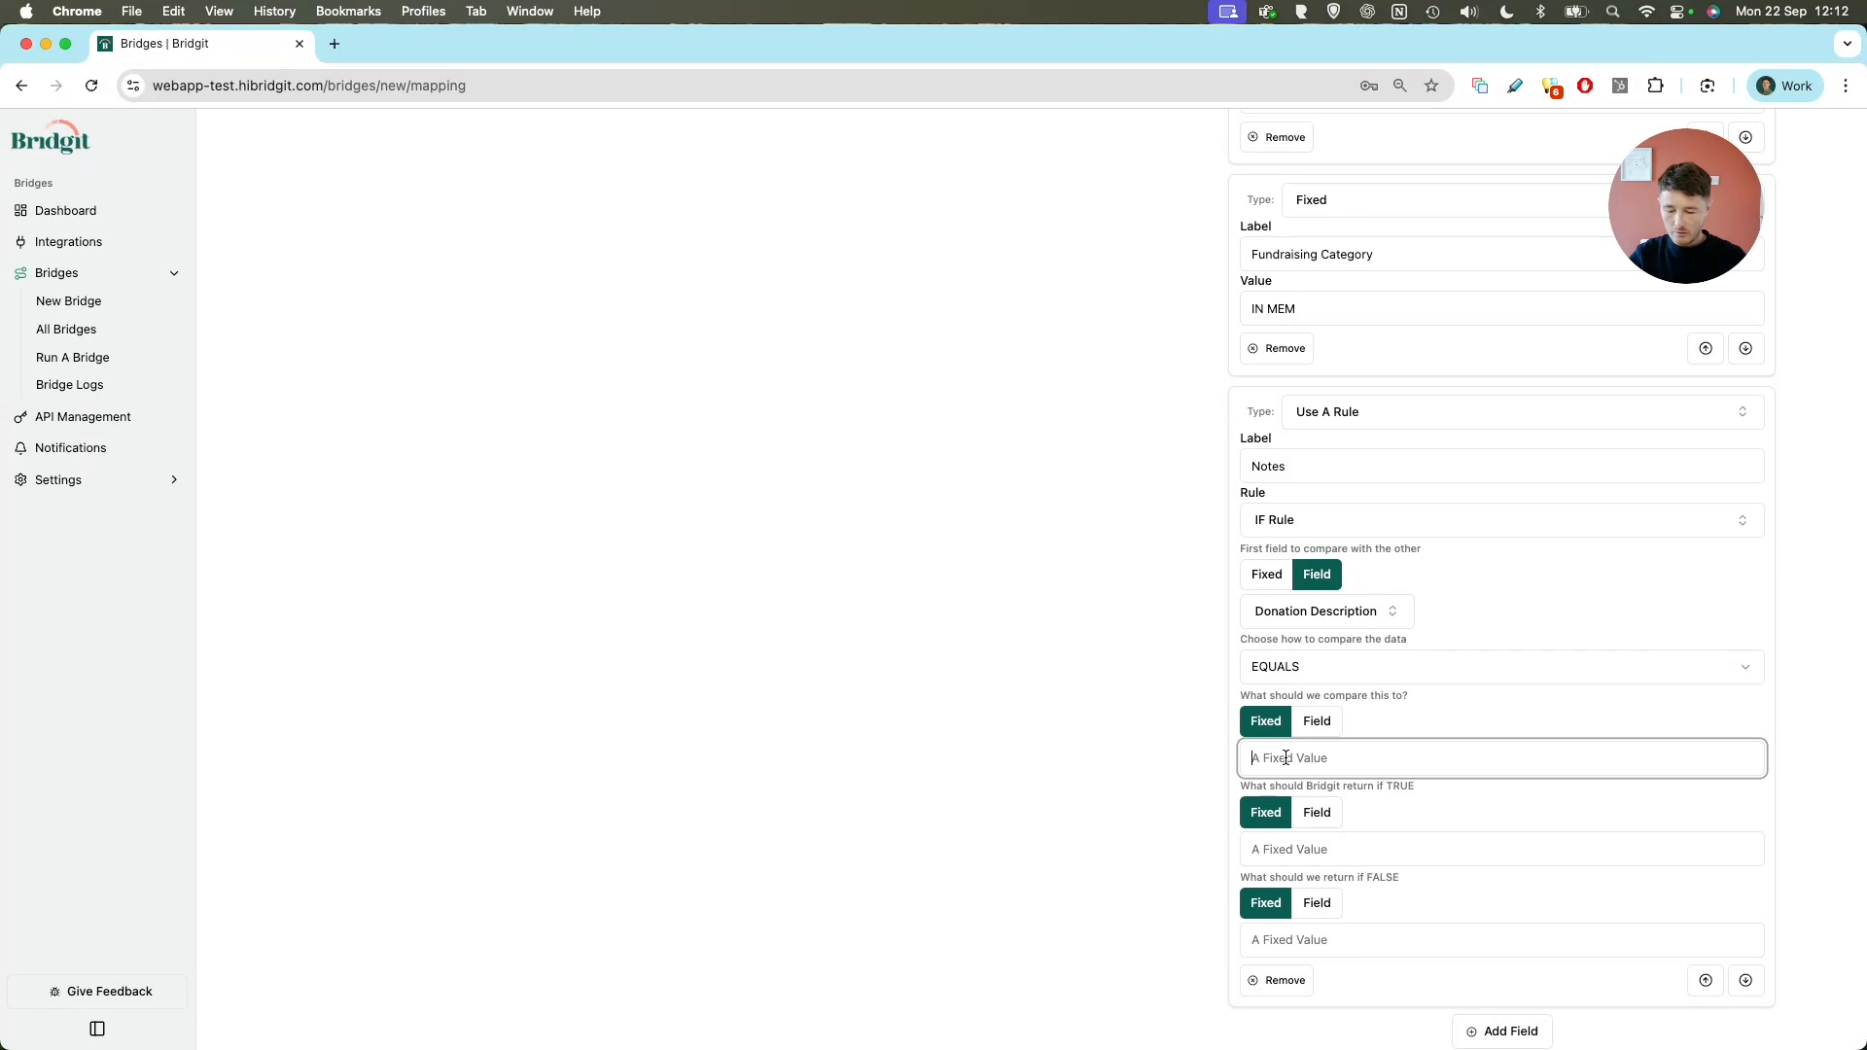
text(JustGiving)
scroll(1124, 675, down, 3)
click(1128, 673)
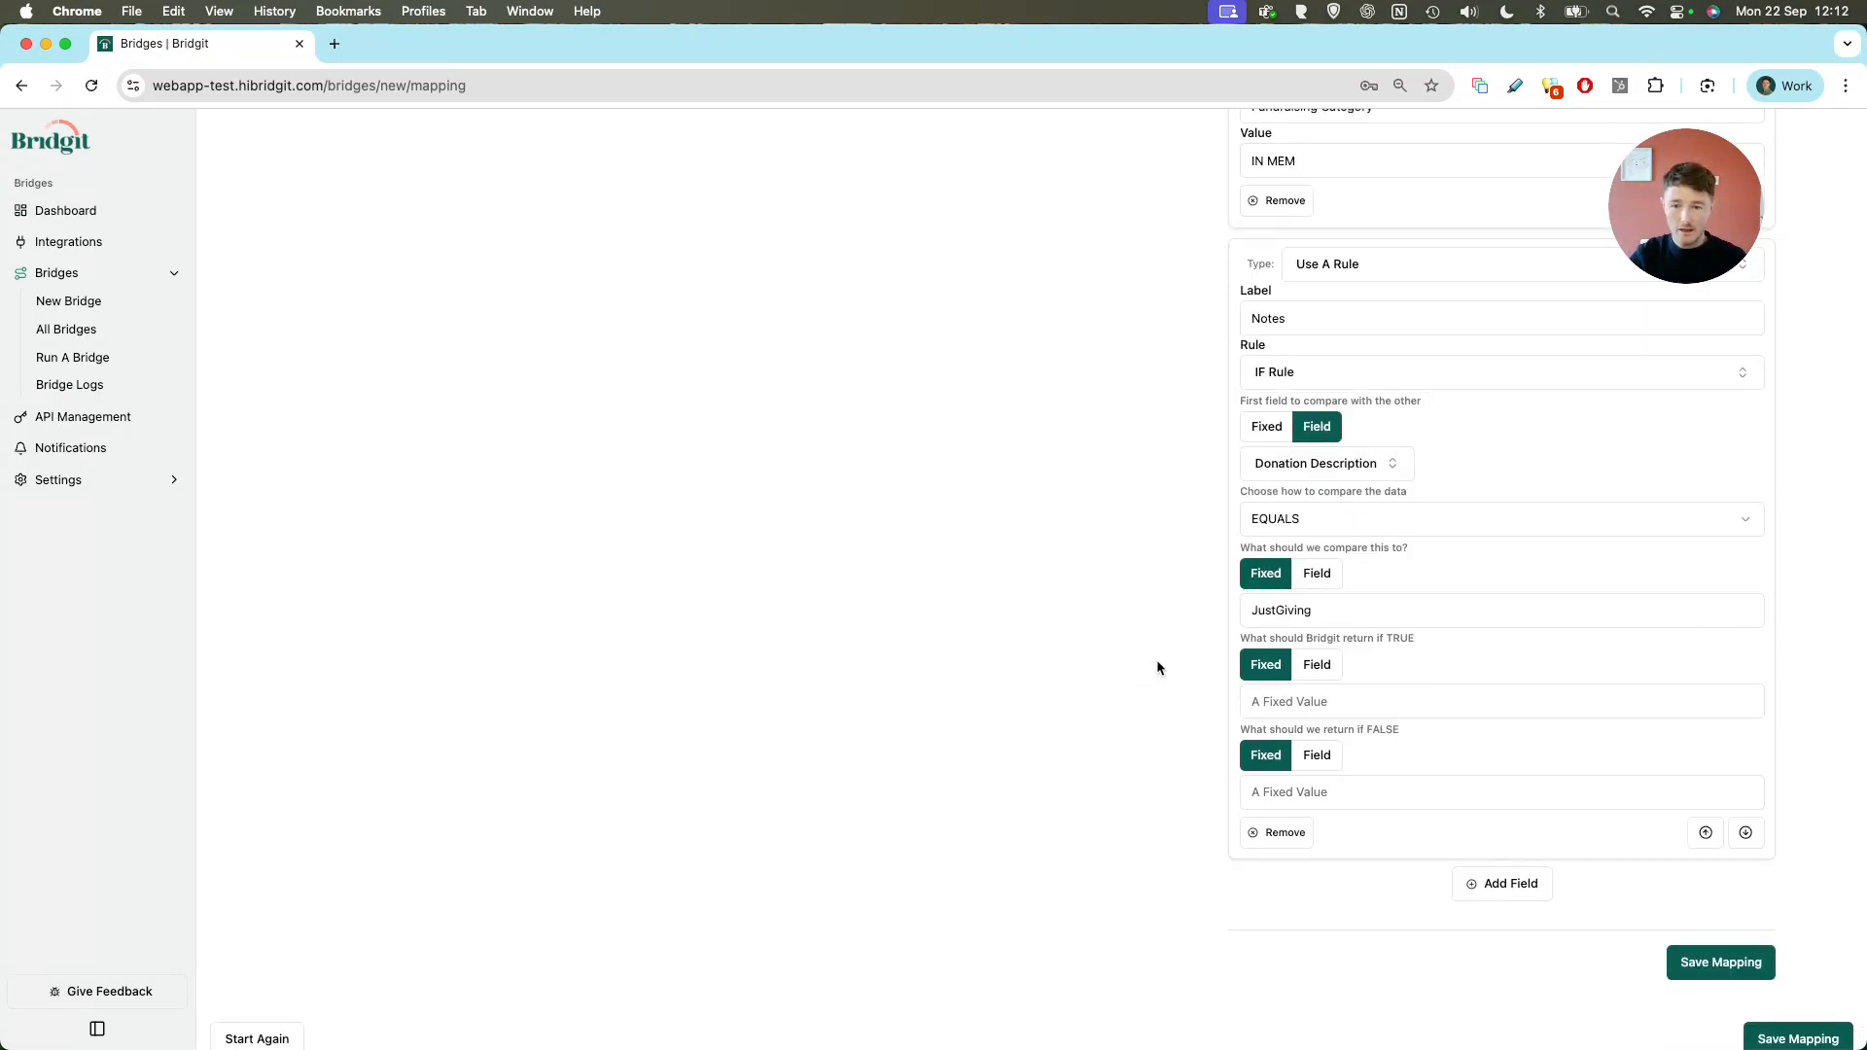
Set the Notes rule to return the fixed value "MuchLoved via JustGiving" when true
scroll(1159, 653, down, 1)
click(1328, 671)
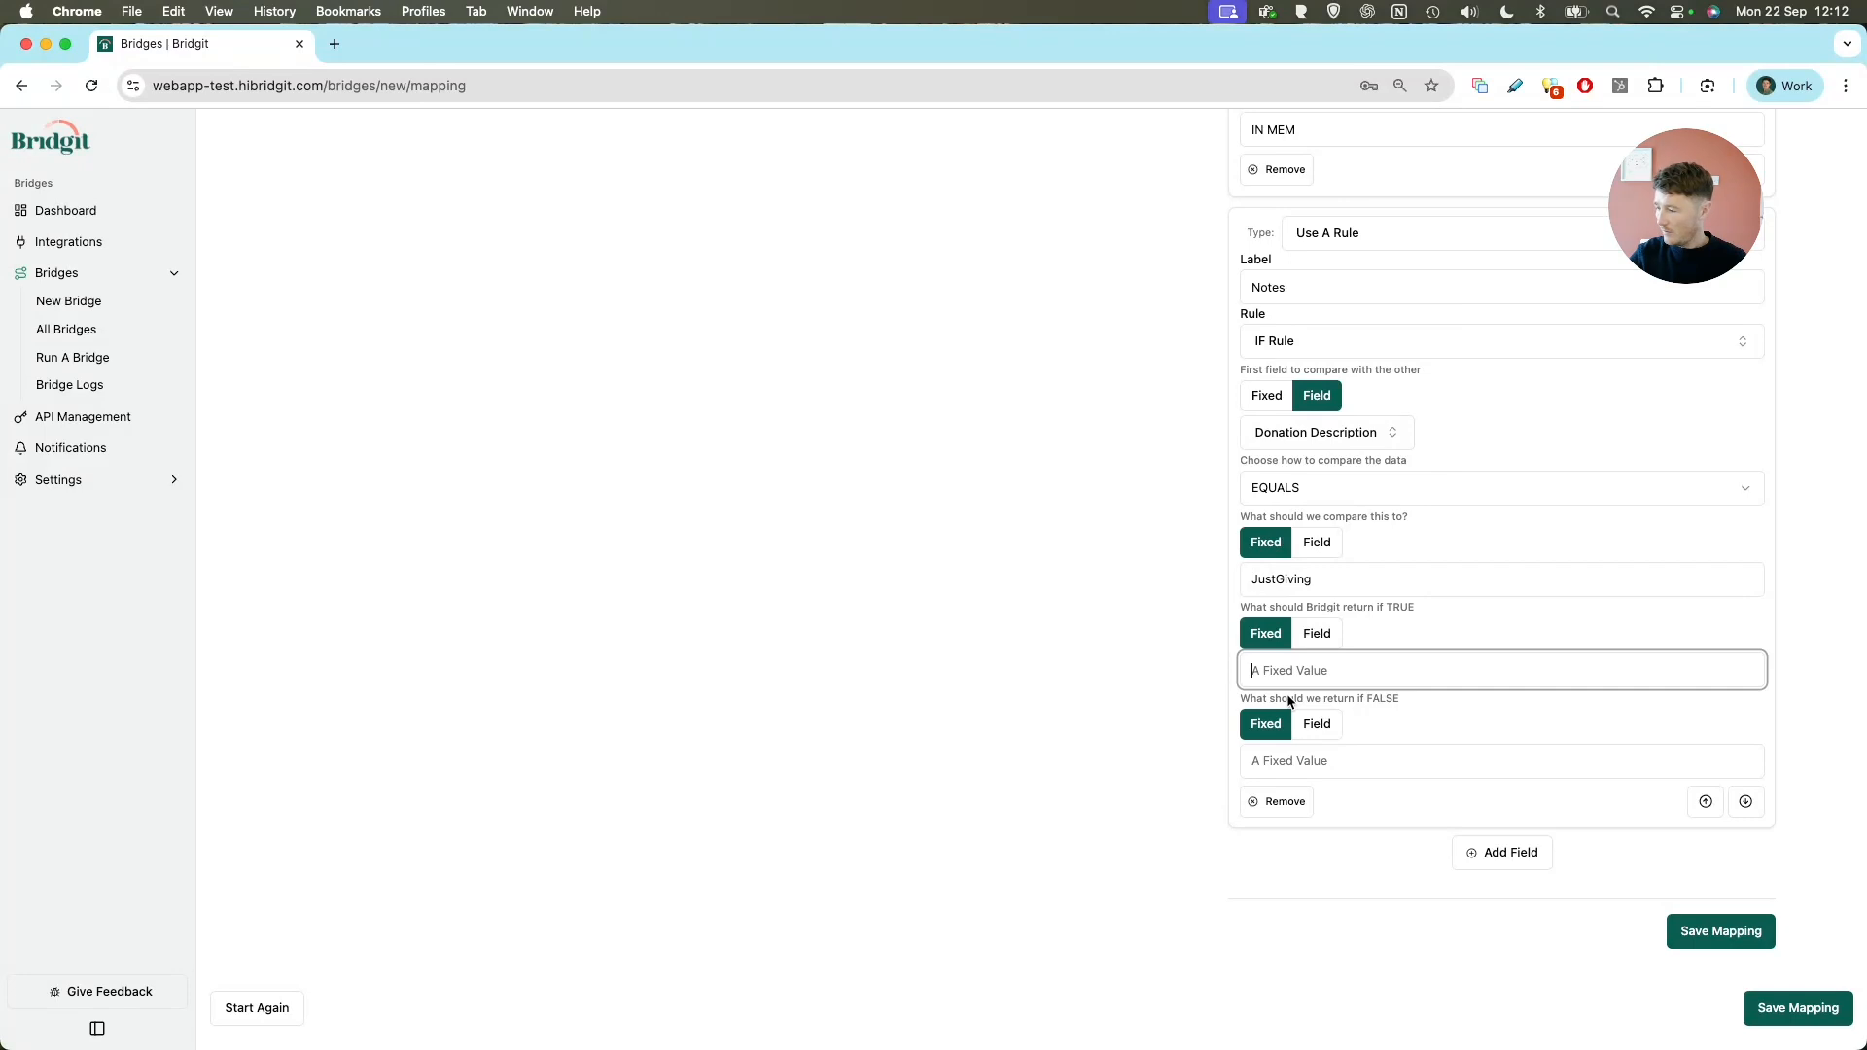
text(MuchLoved via JustGiving)
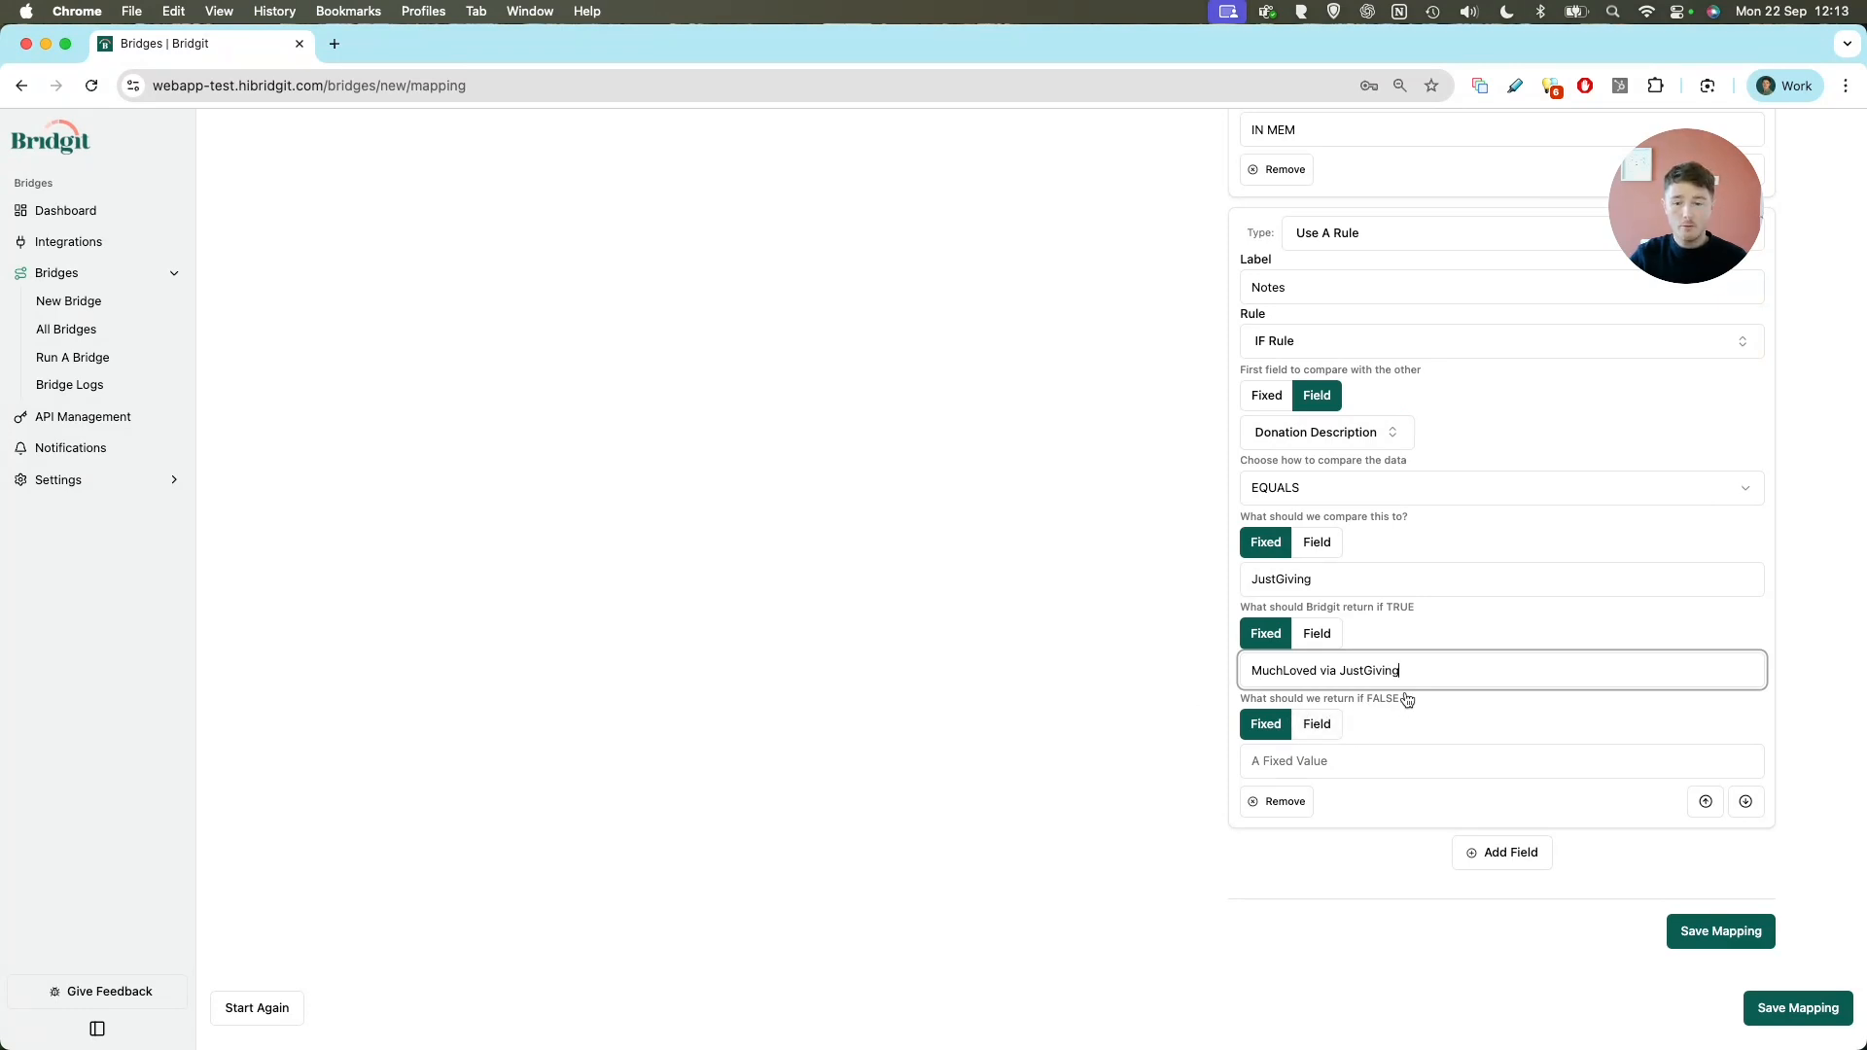
click(1161, 714)
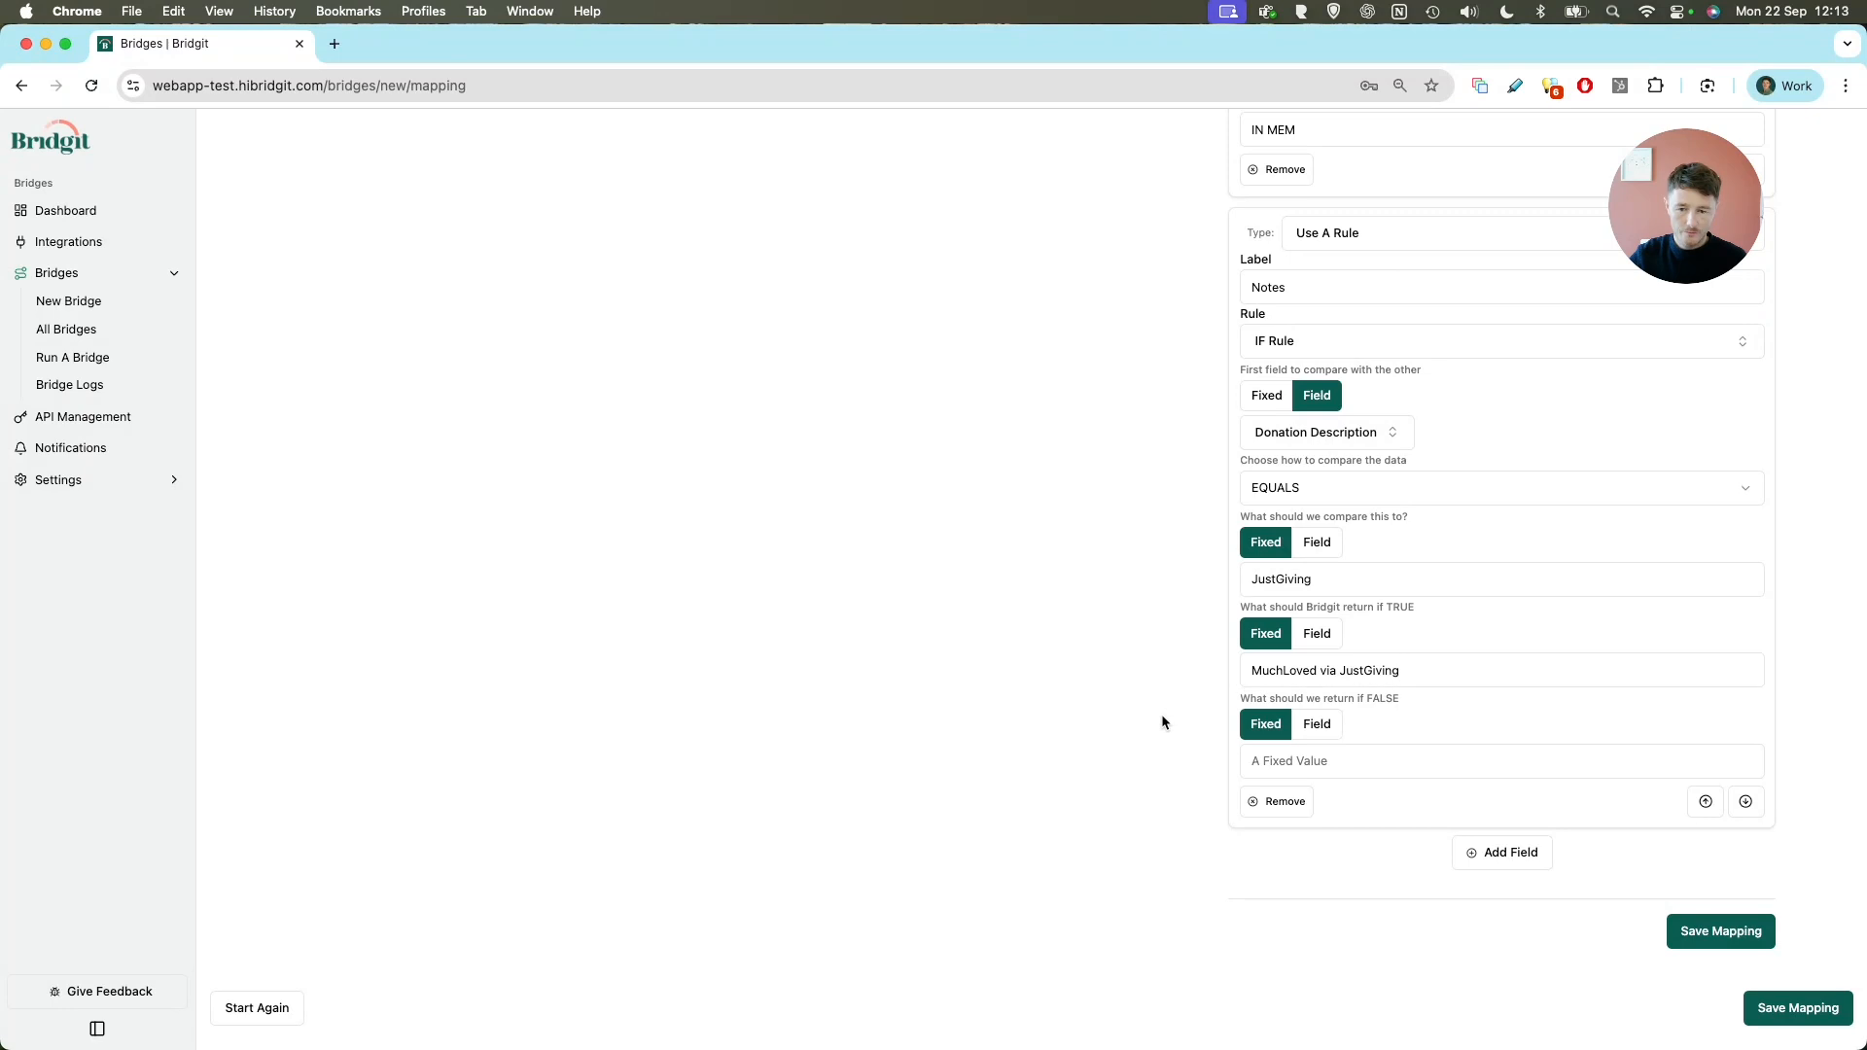
Review the mapped fields and save the bridge's mapping
scroll(1202, 642, up, 5)
scroll(1204, 637, up, 15)
scroll(1188, 622, down, 10)
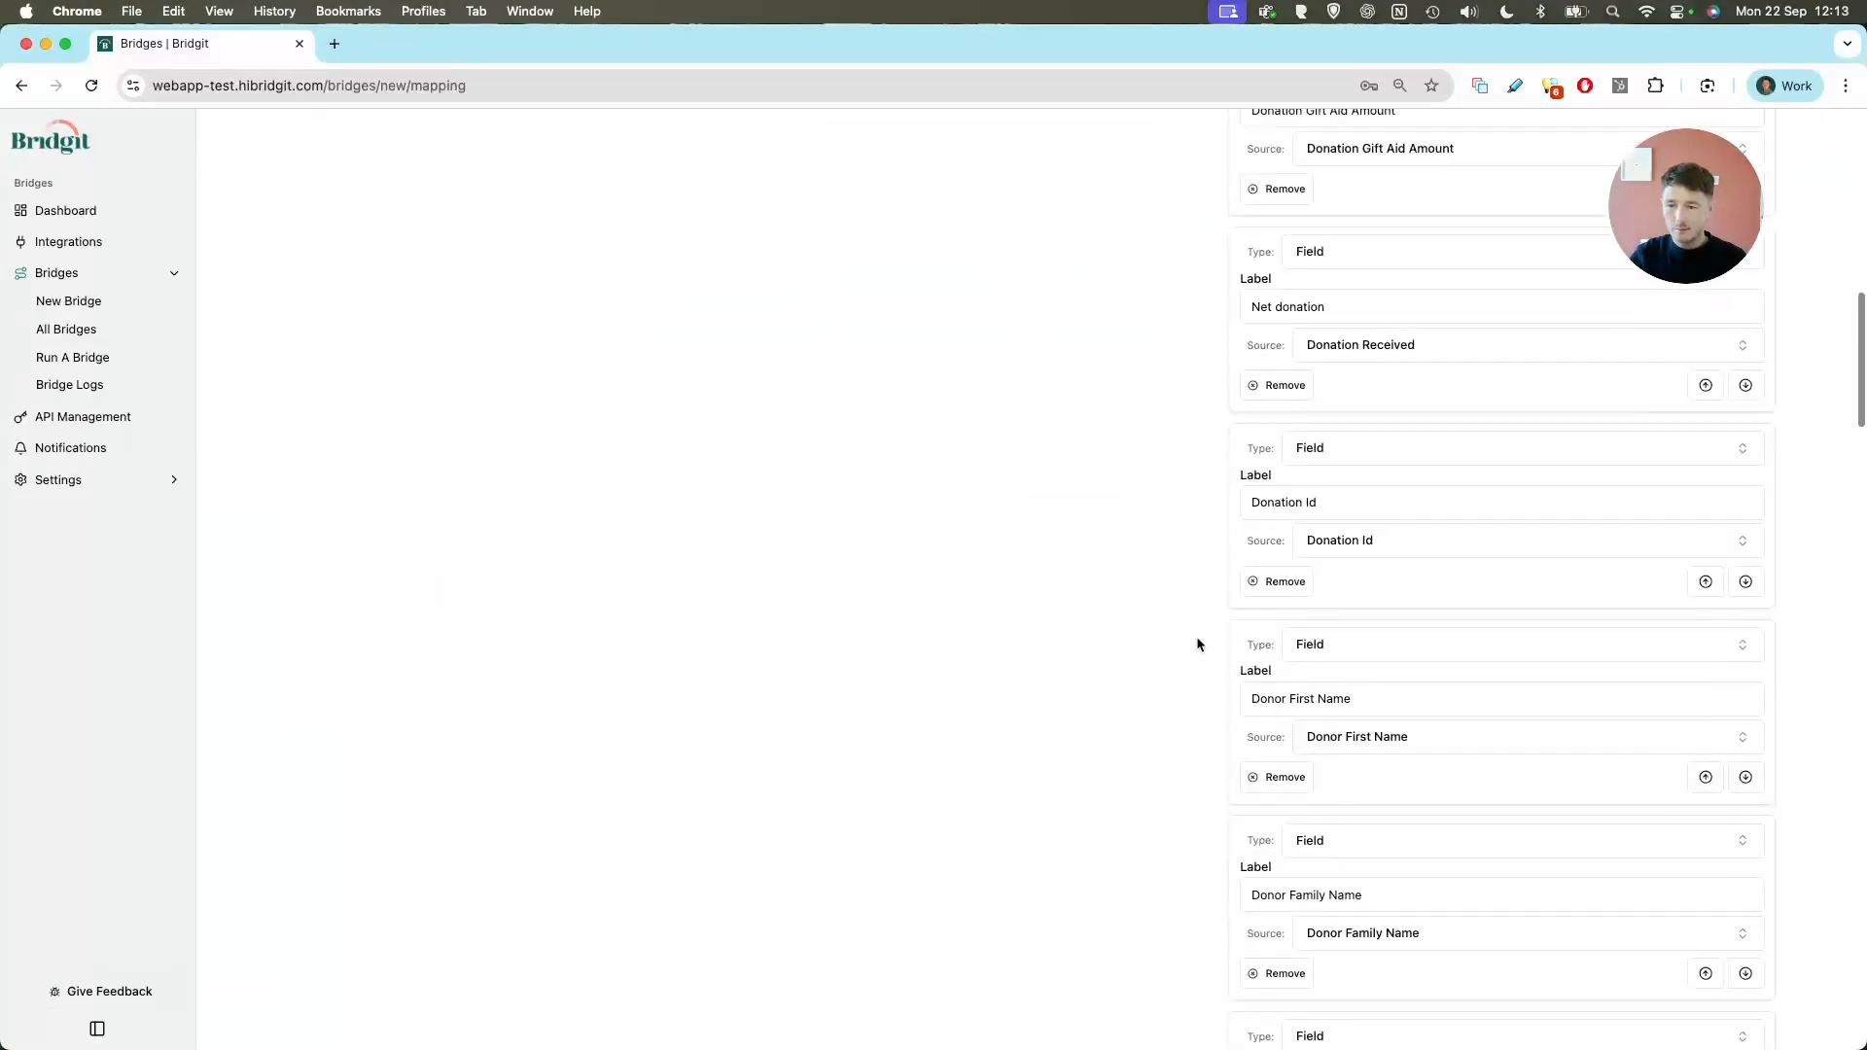
scroll(1186, 623, down, 10)
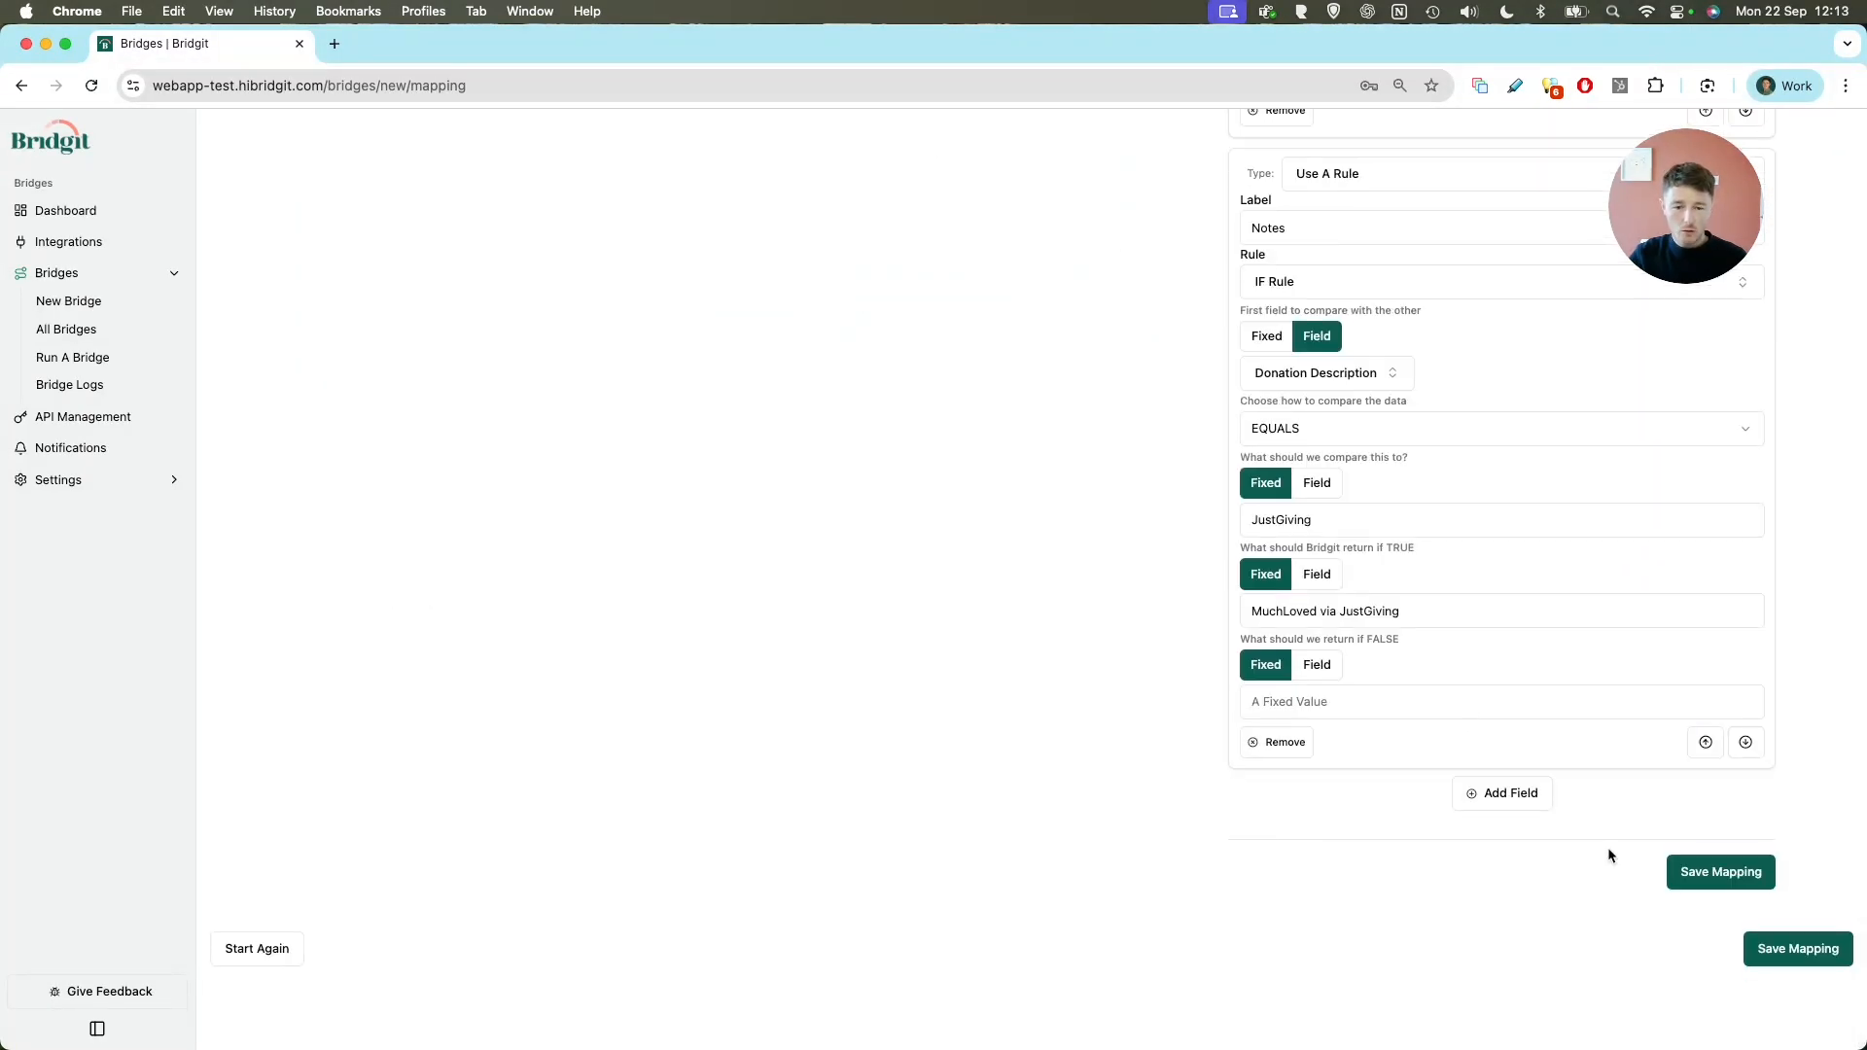
click(1689, 874)
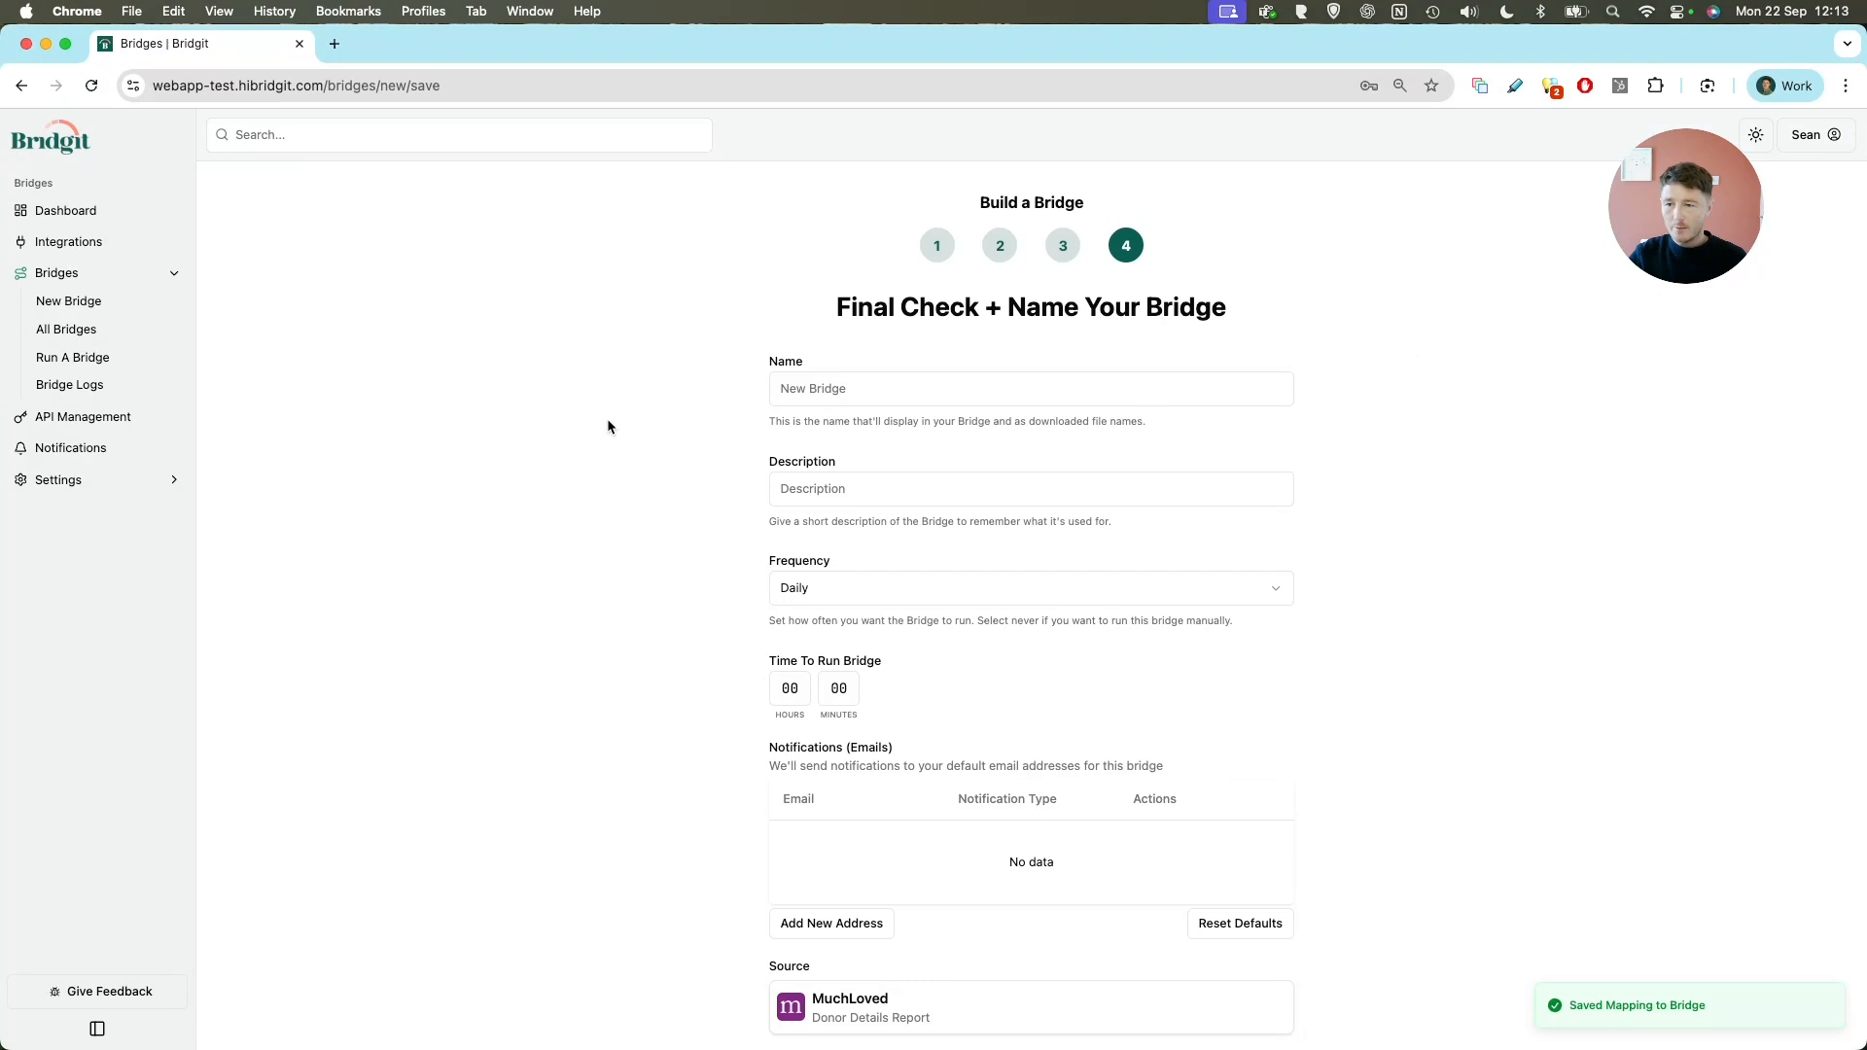
Name the bridge "MuchLoved Donor Details Daily" and describe it as "Daily report of donations including donor details from MuchLoved"
click(778, 393)
text(MuchLoved Donor Details Daily)
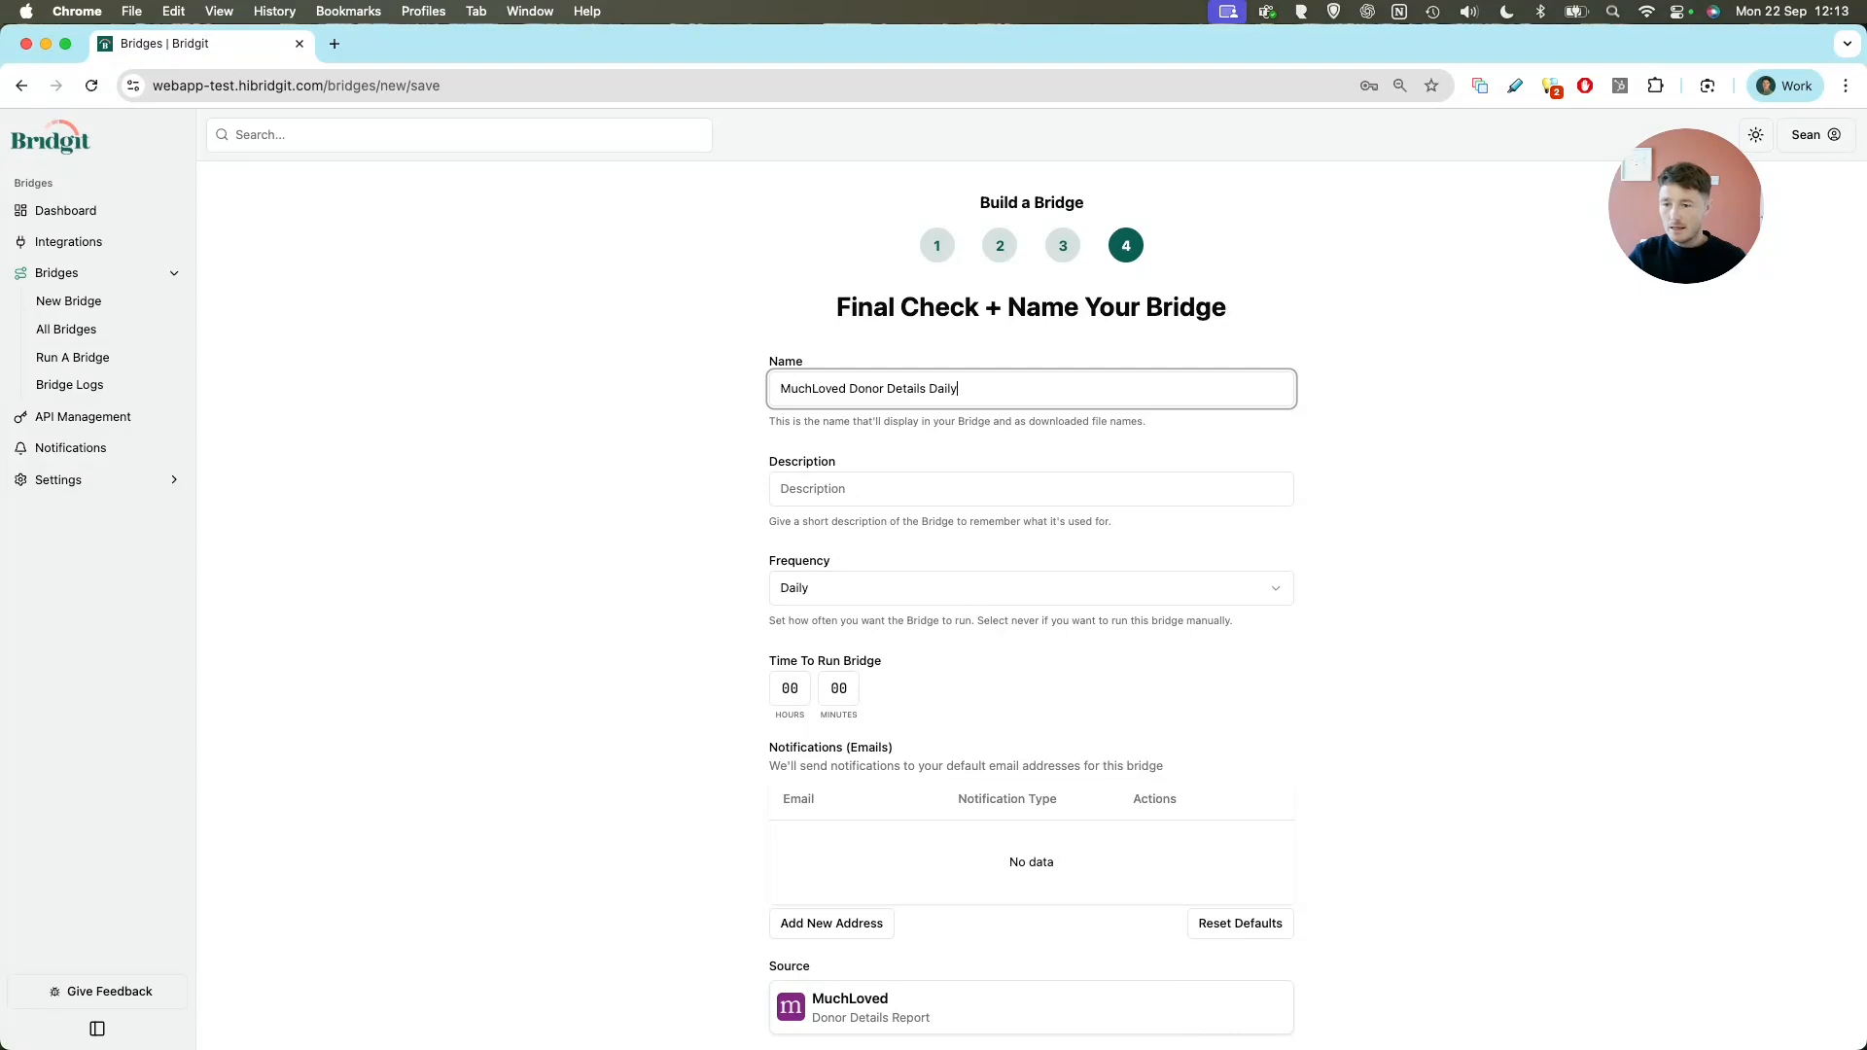
click(787, 464)
text(Daily report of donations)
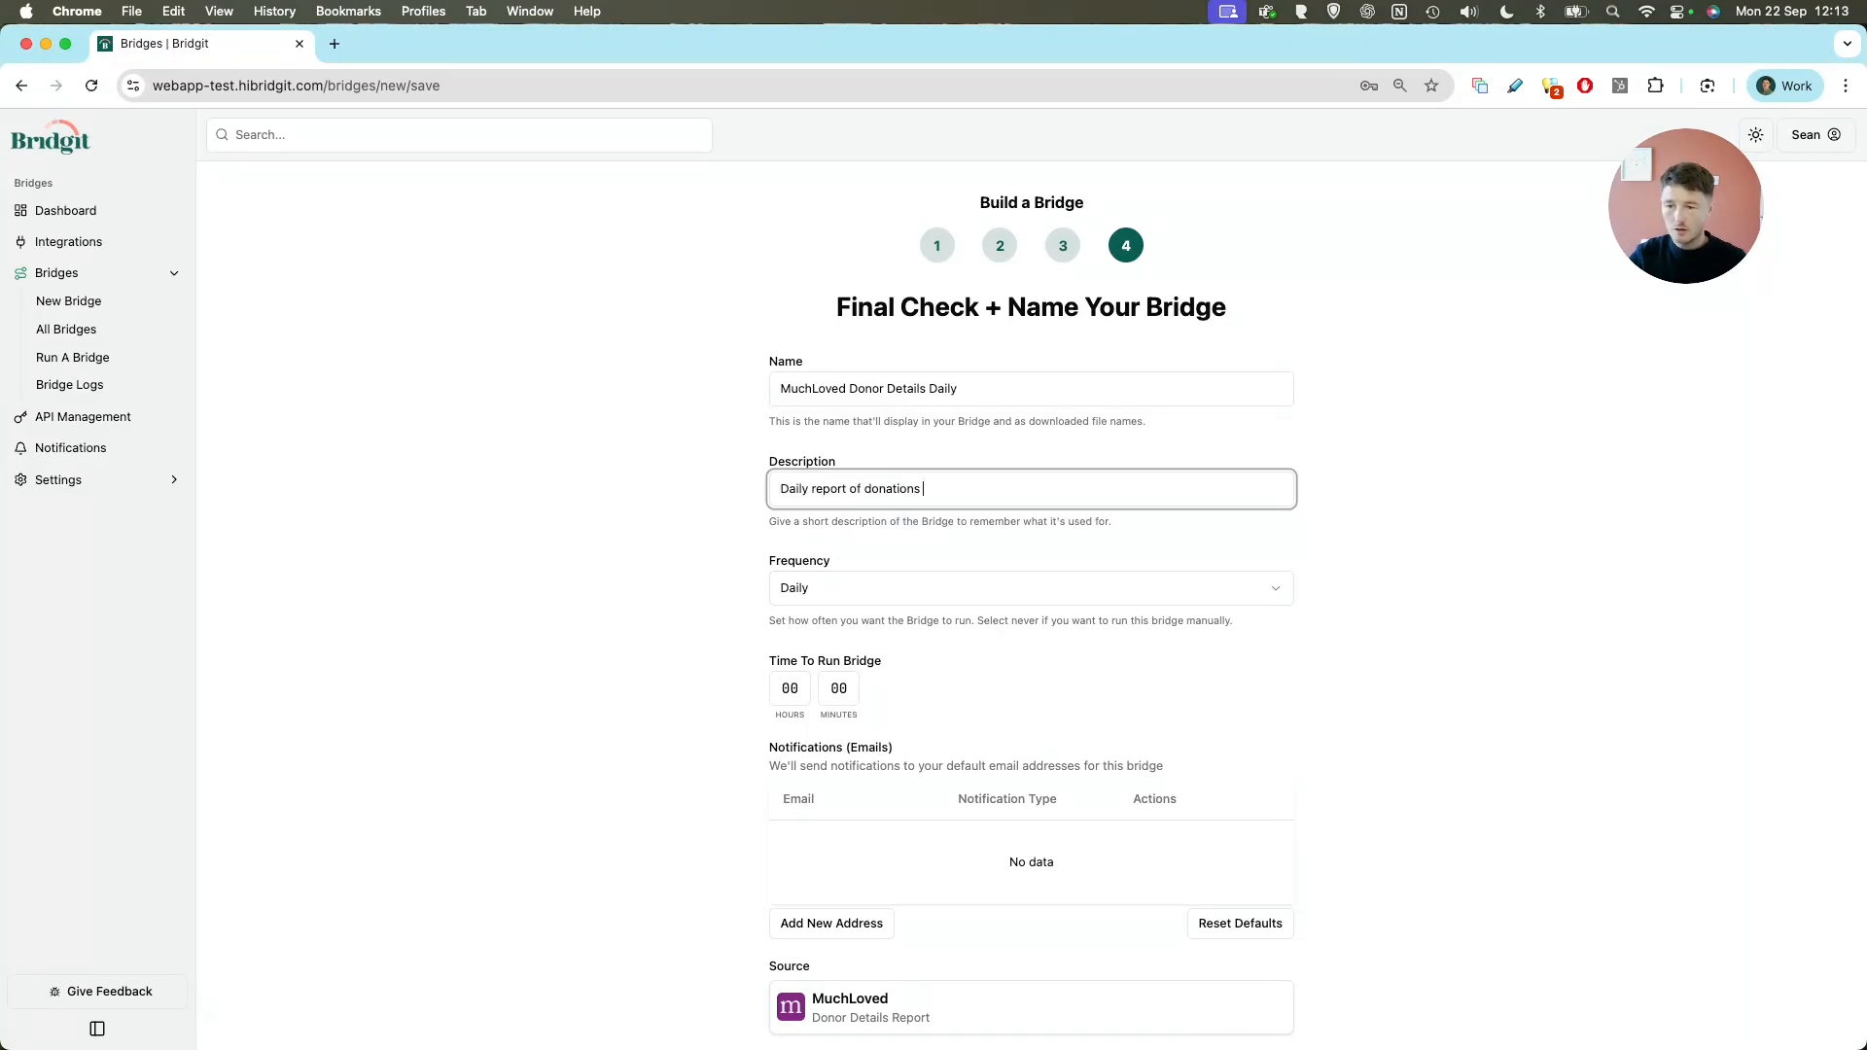
text( including donor details)
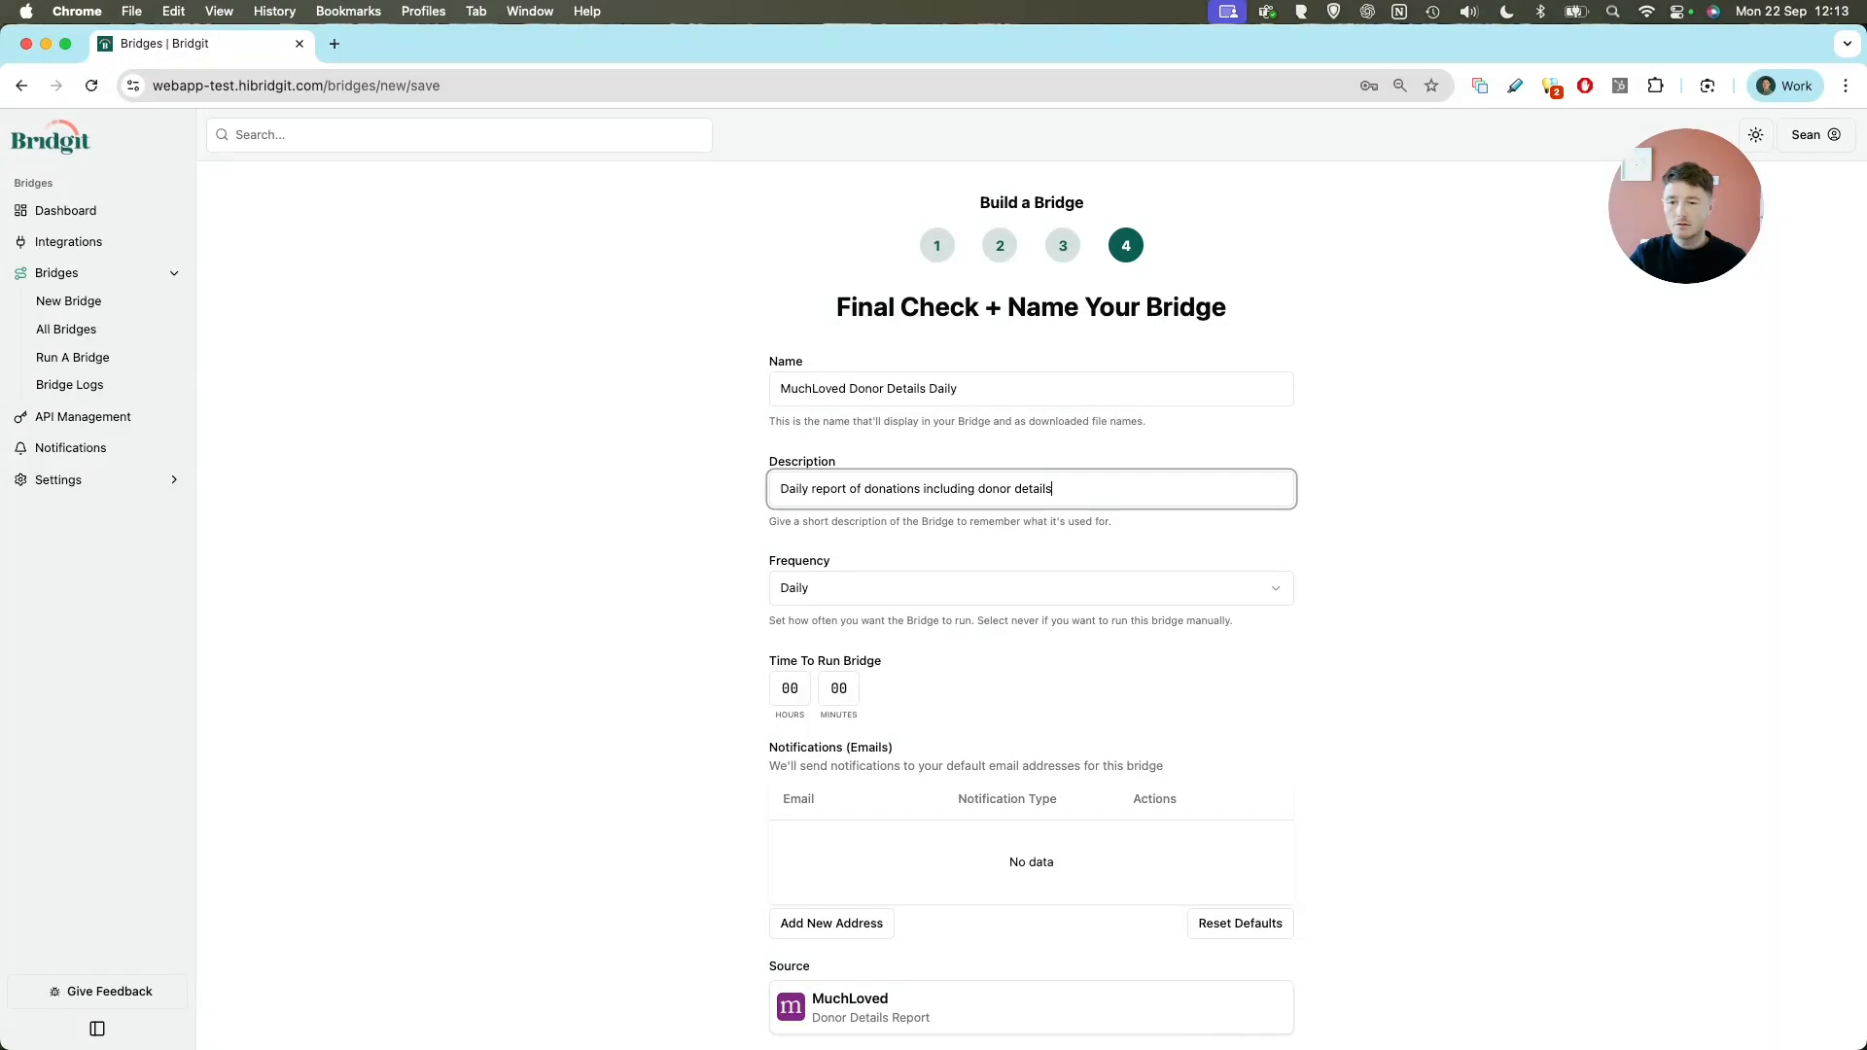
text( from MuchLoved)
Set the bridge's run time to 01:00 and view the frequency options, keeping Daily
click(654, 556)
scroll(739, 506, down, 3)
click(798, 533)
text(01)
click(826, 433)
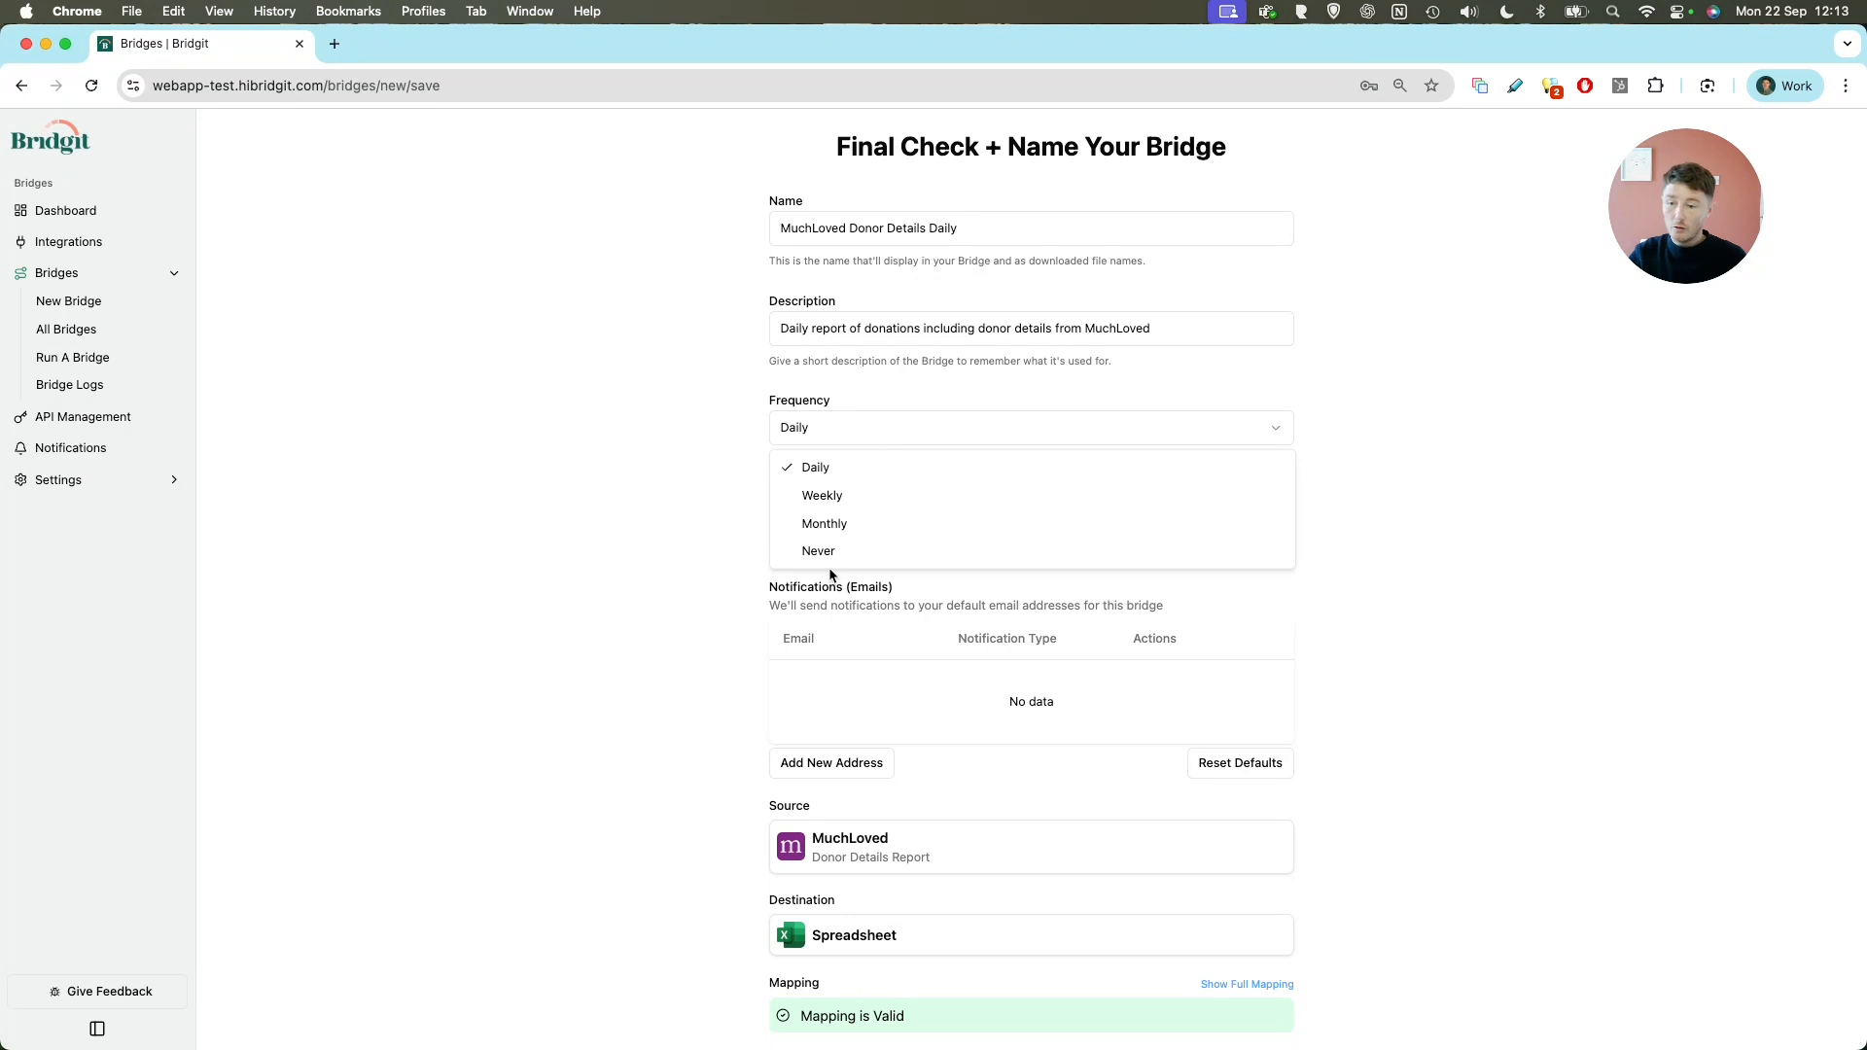
click(681, 550)
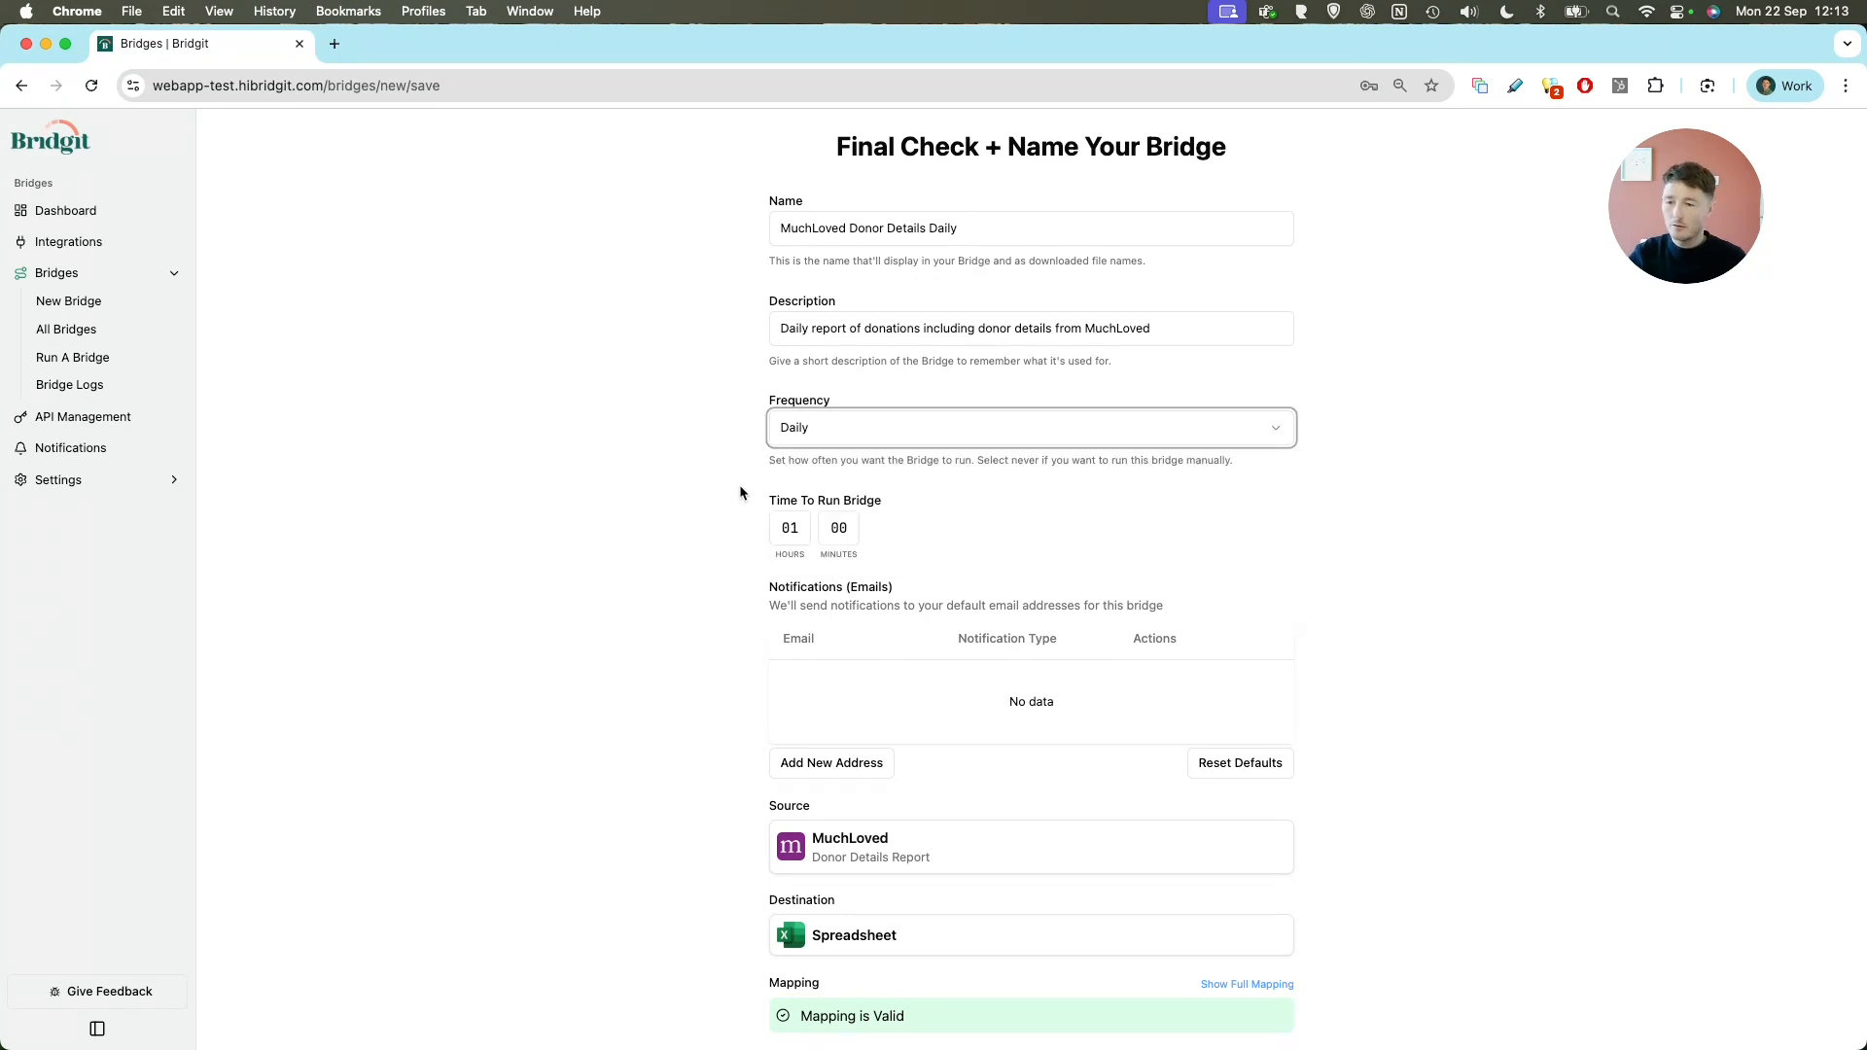
View the form for adding a notification email address, dismiss it without adding one, and save the bridge
scroll(750, 489, down, 3)
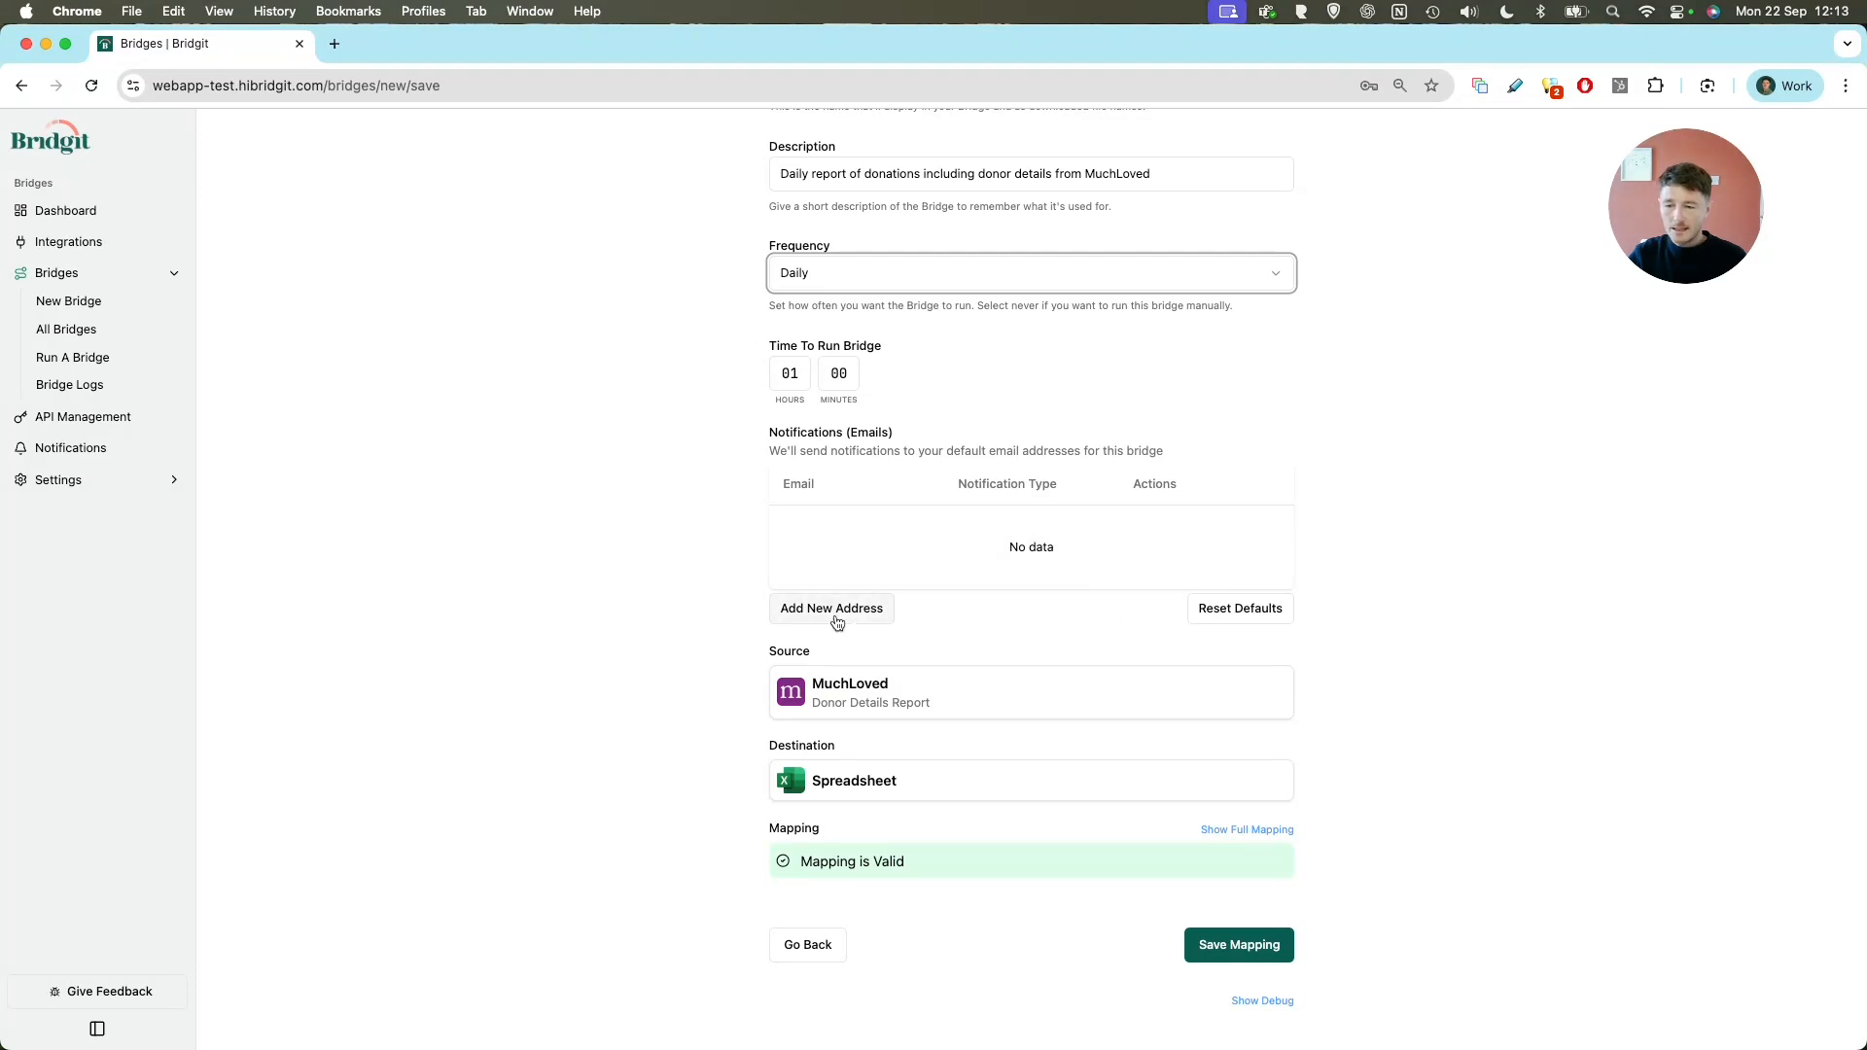
click(866, 608)
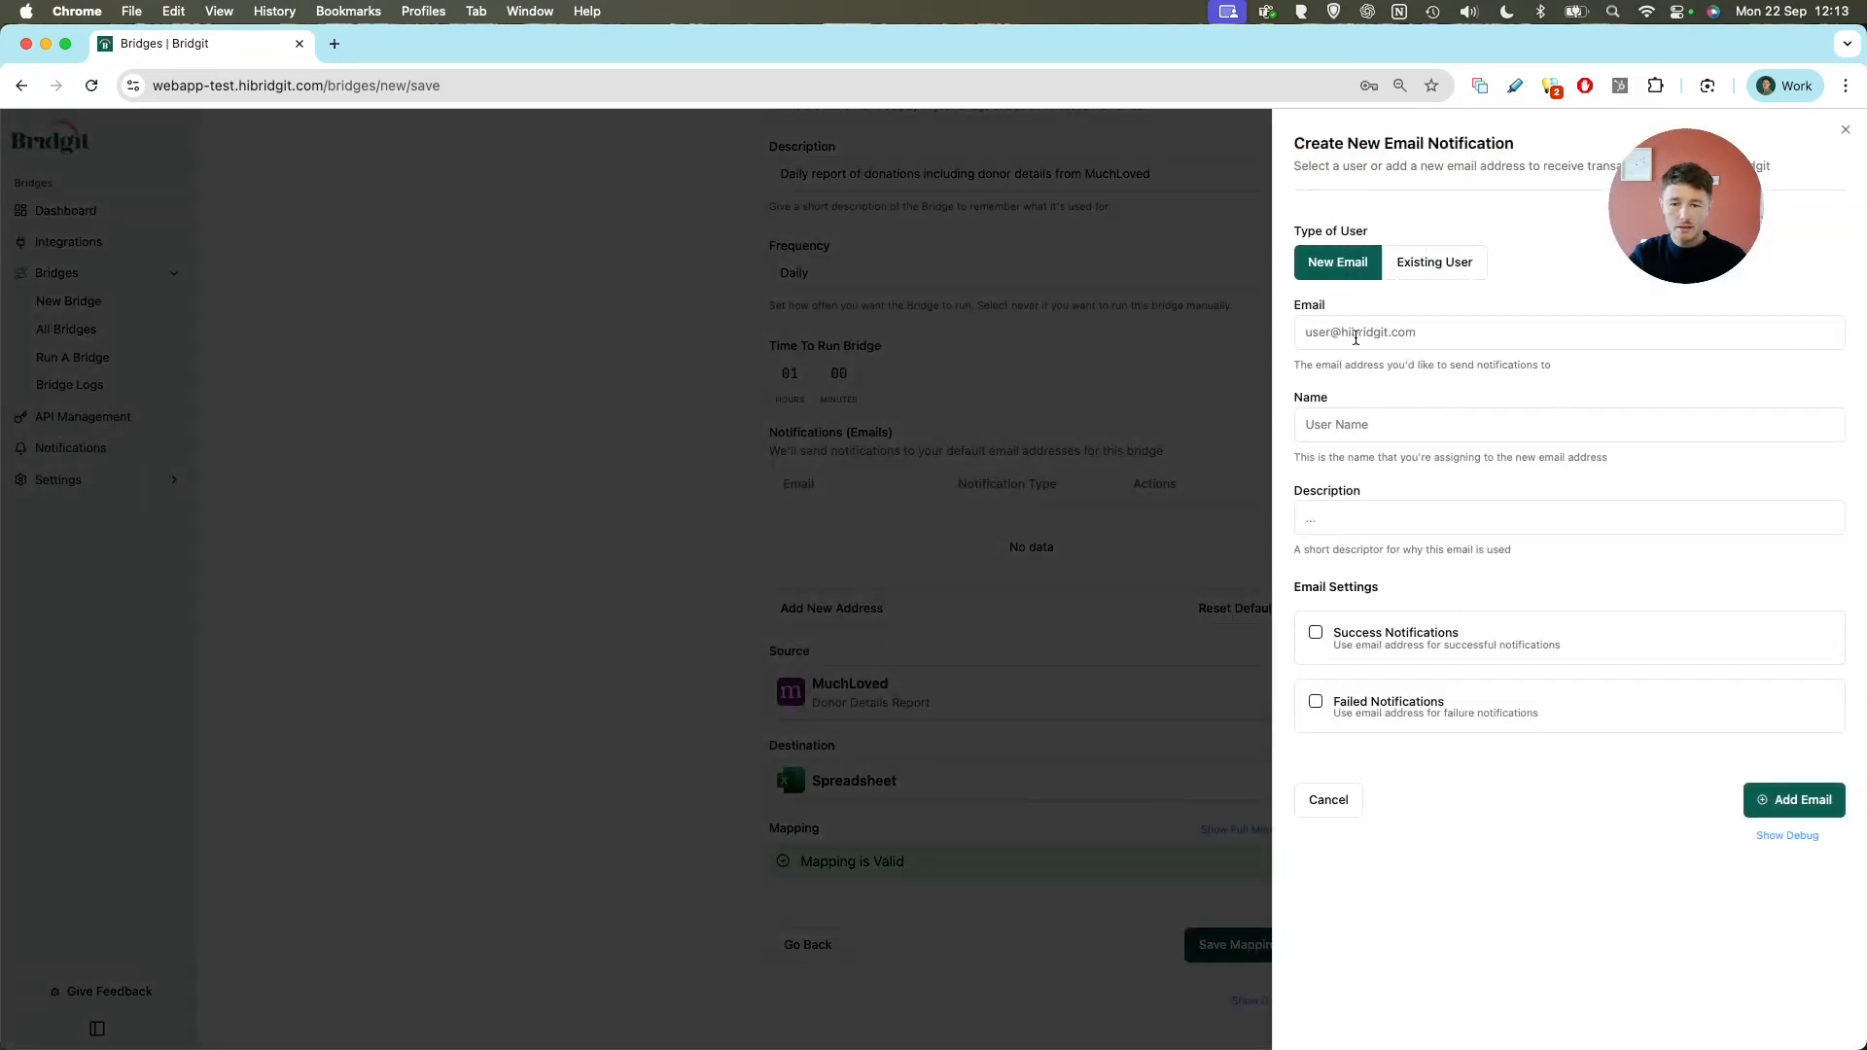
click(1192, 396)
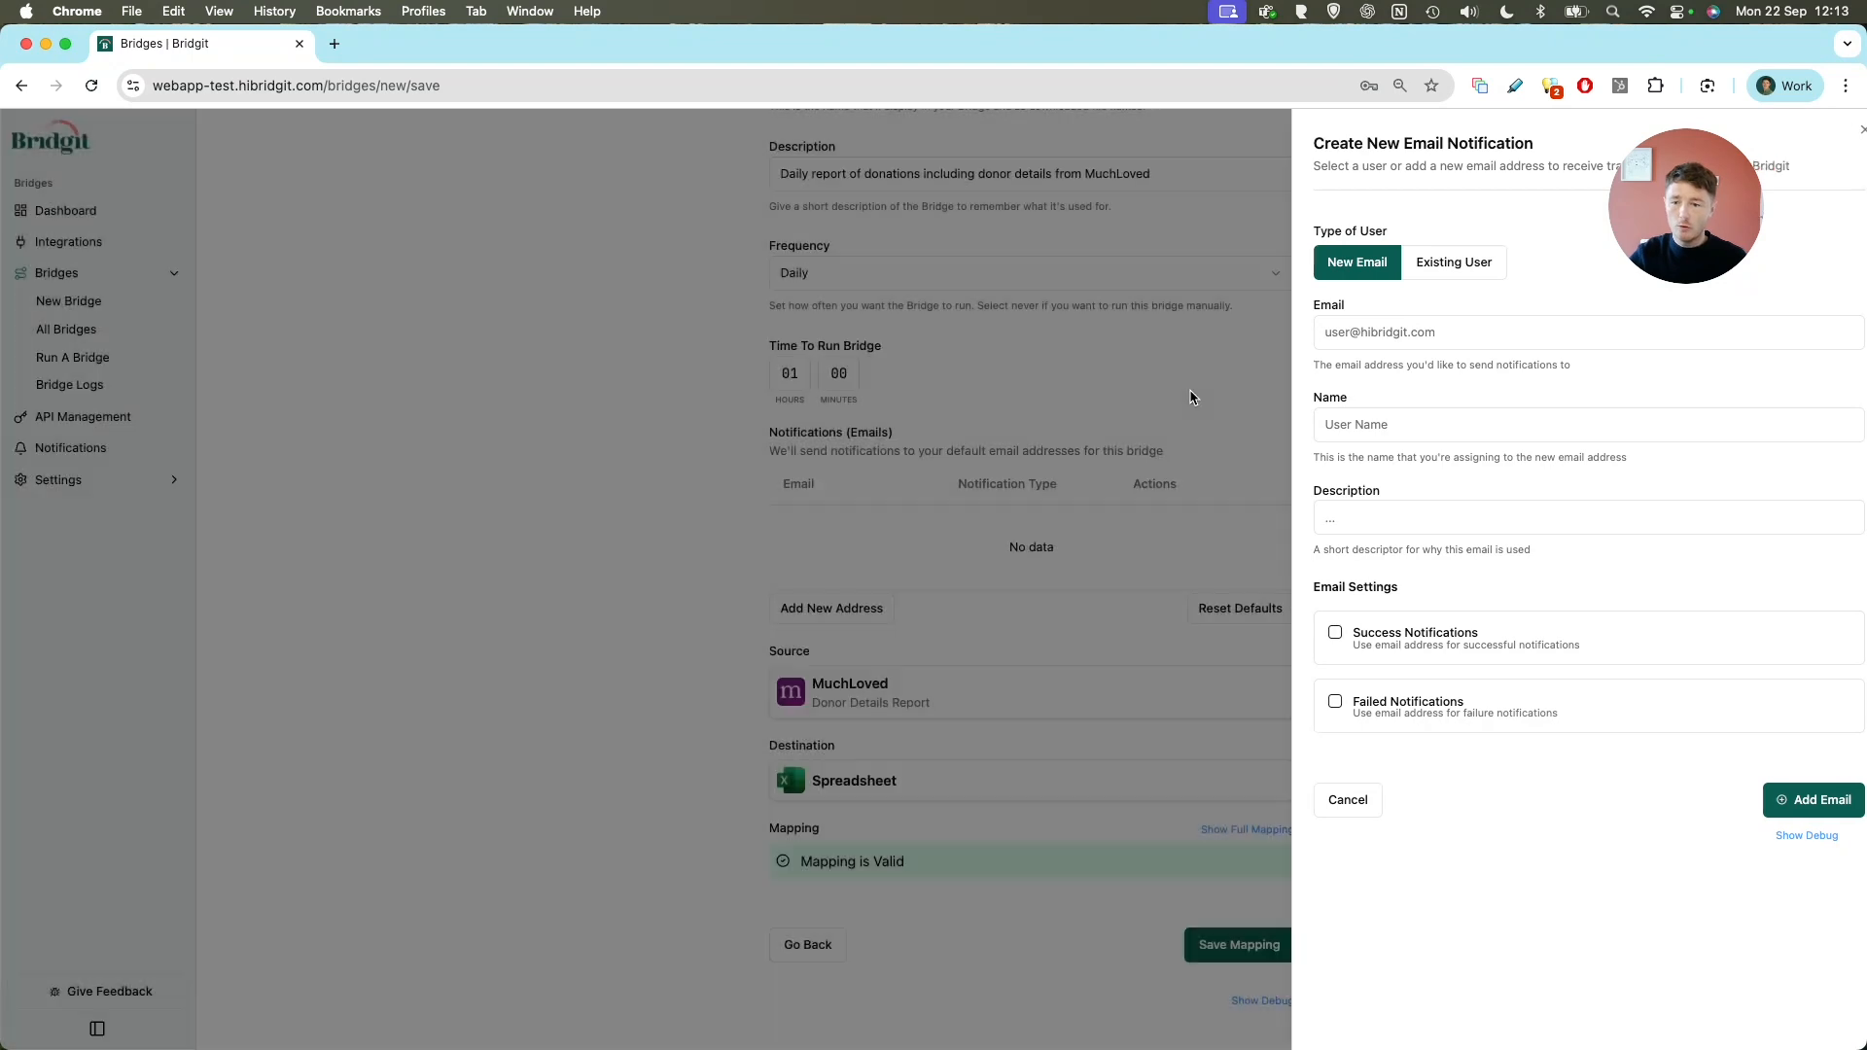
click(1188, 955)
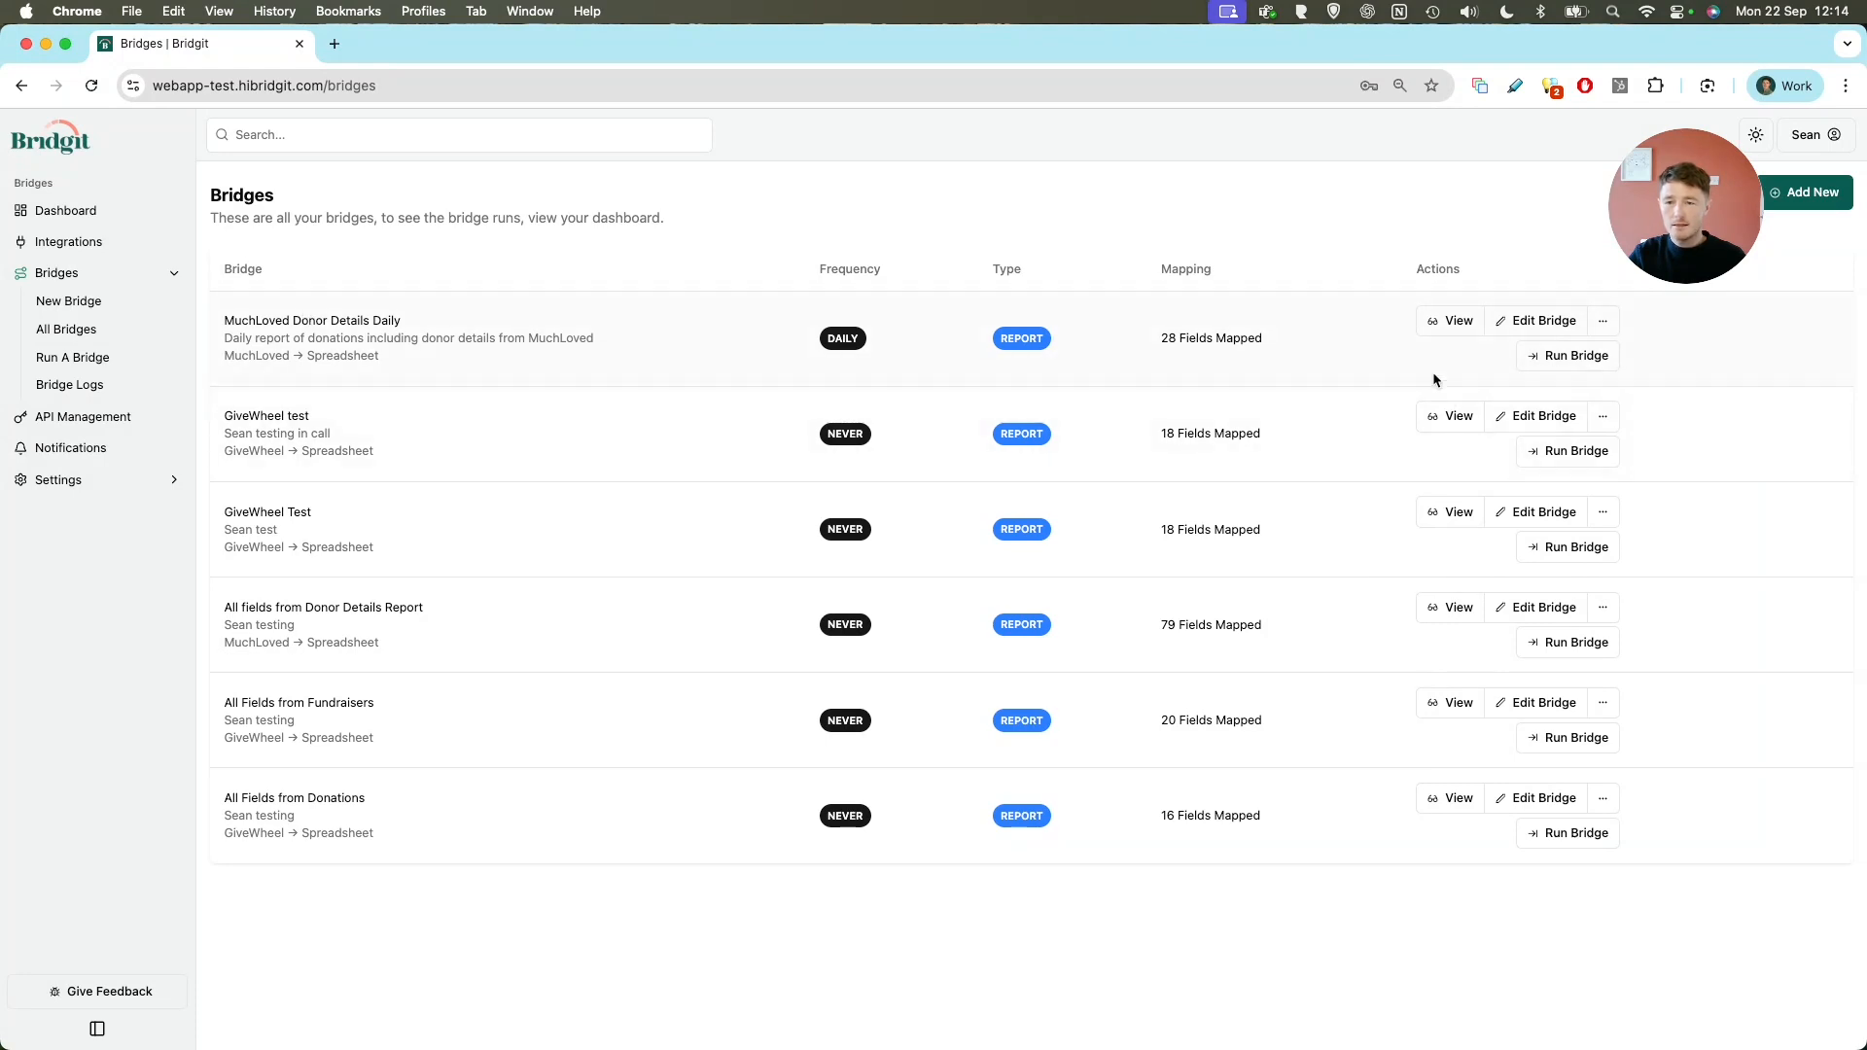
Trigger a manual run of the MuchLoved Donor Details Daily bridge with a start date of 1st September, 2025
click(1545, 357)
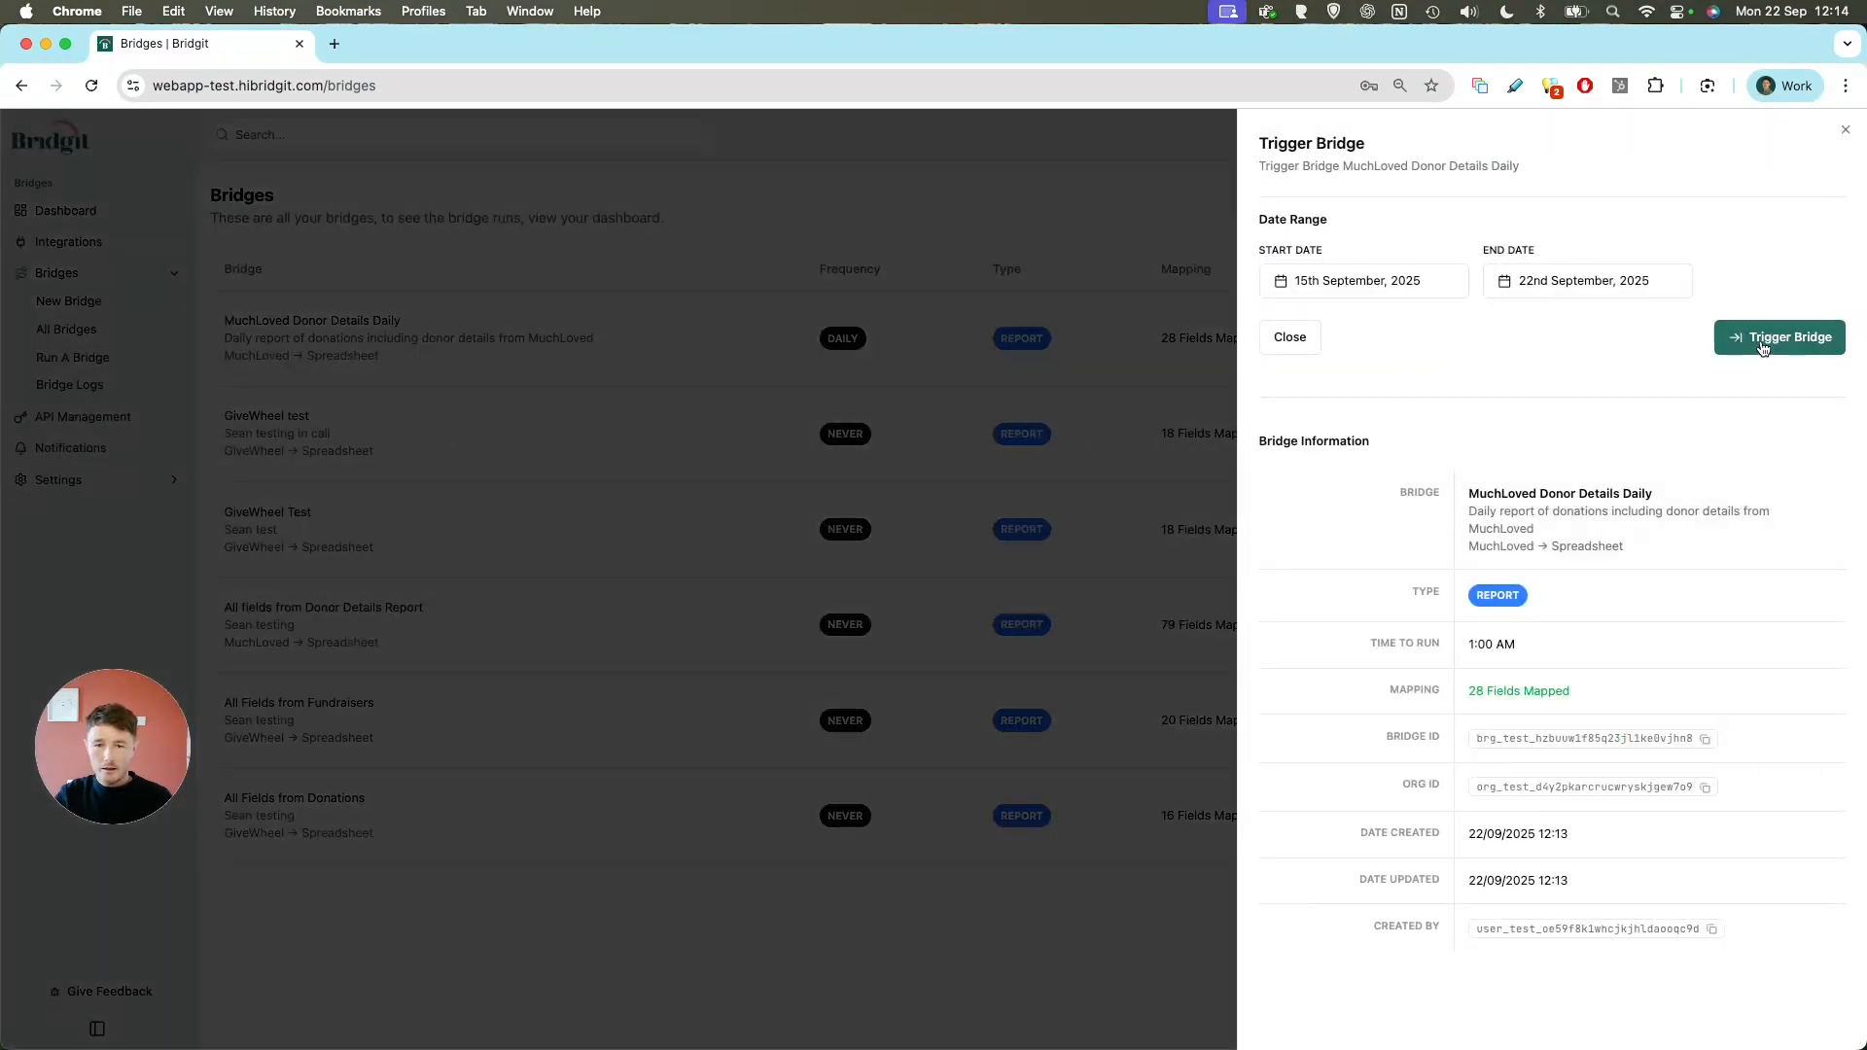
click(1388, 284)
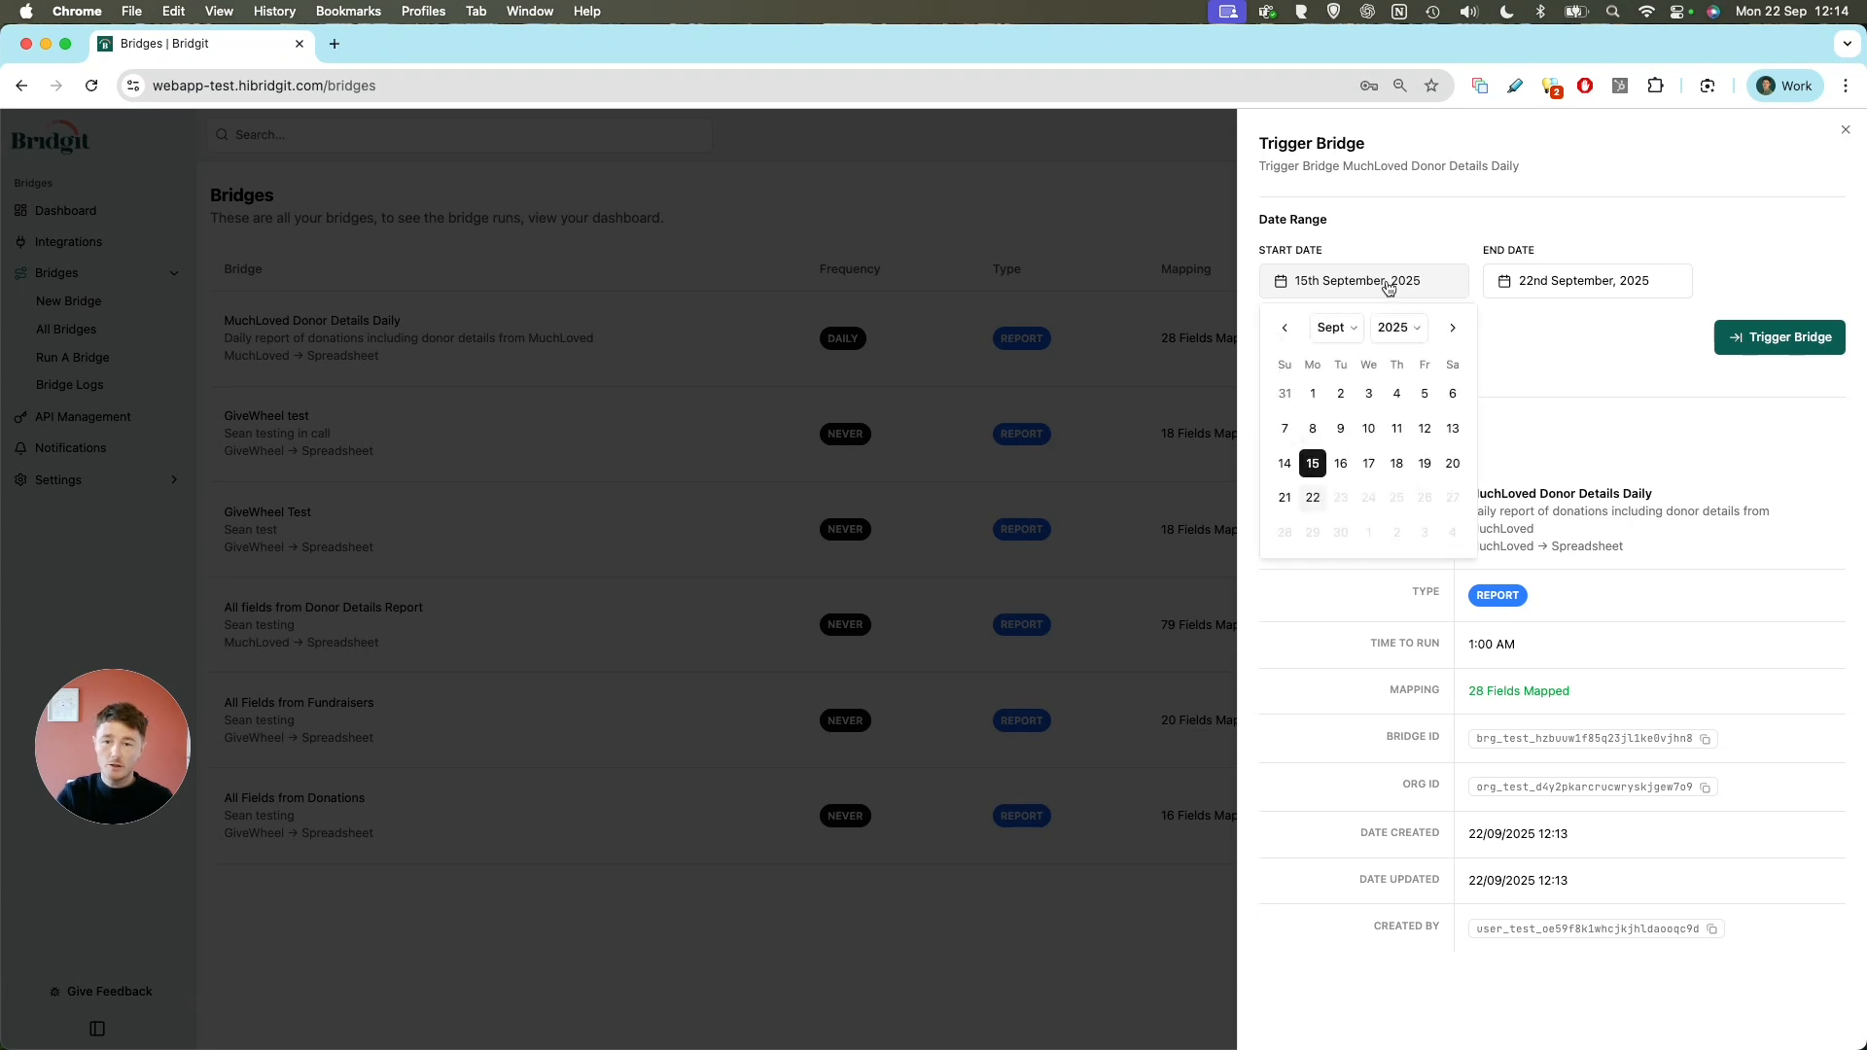
click(1314, 395)
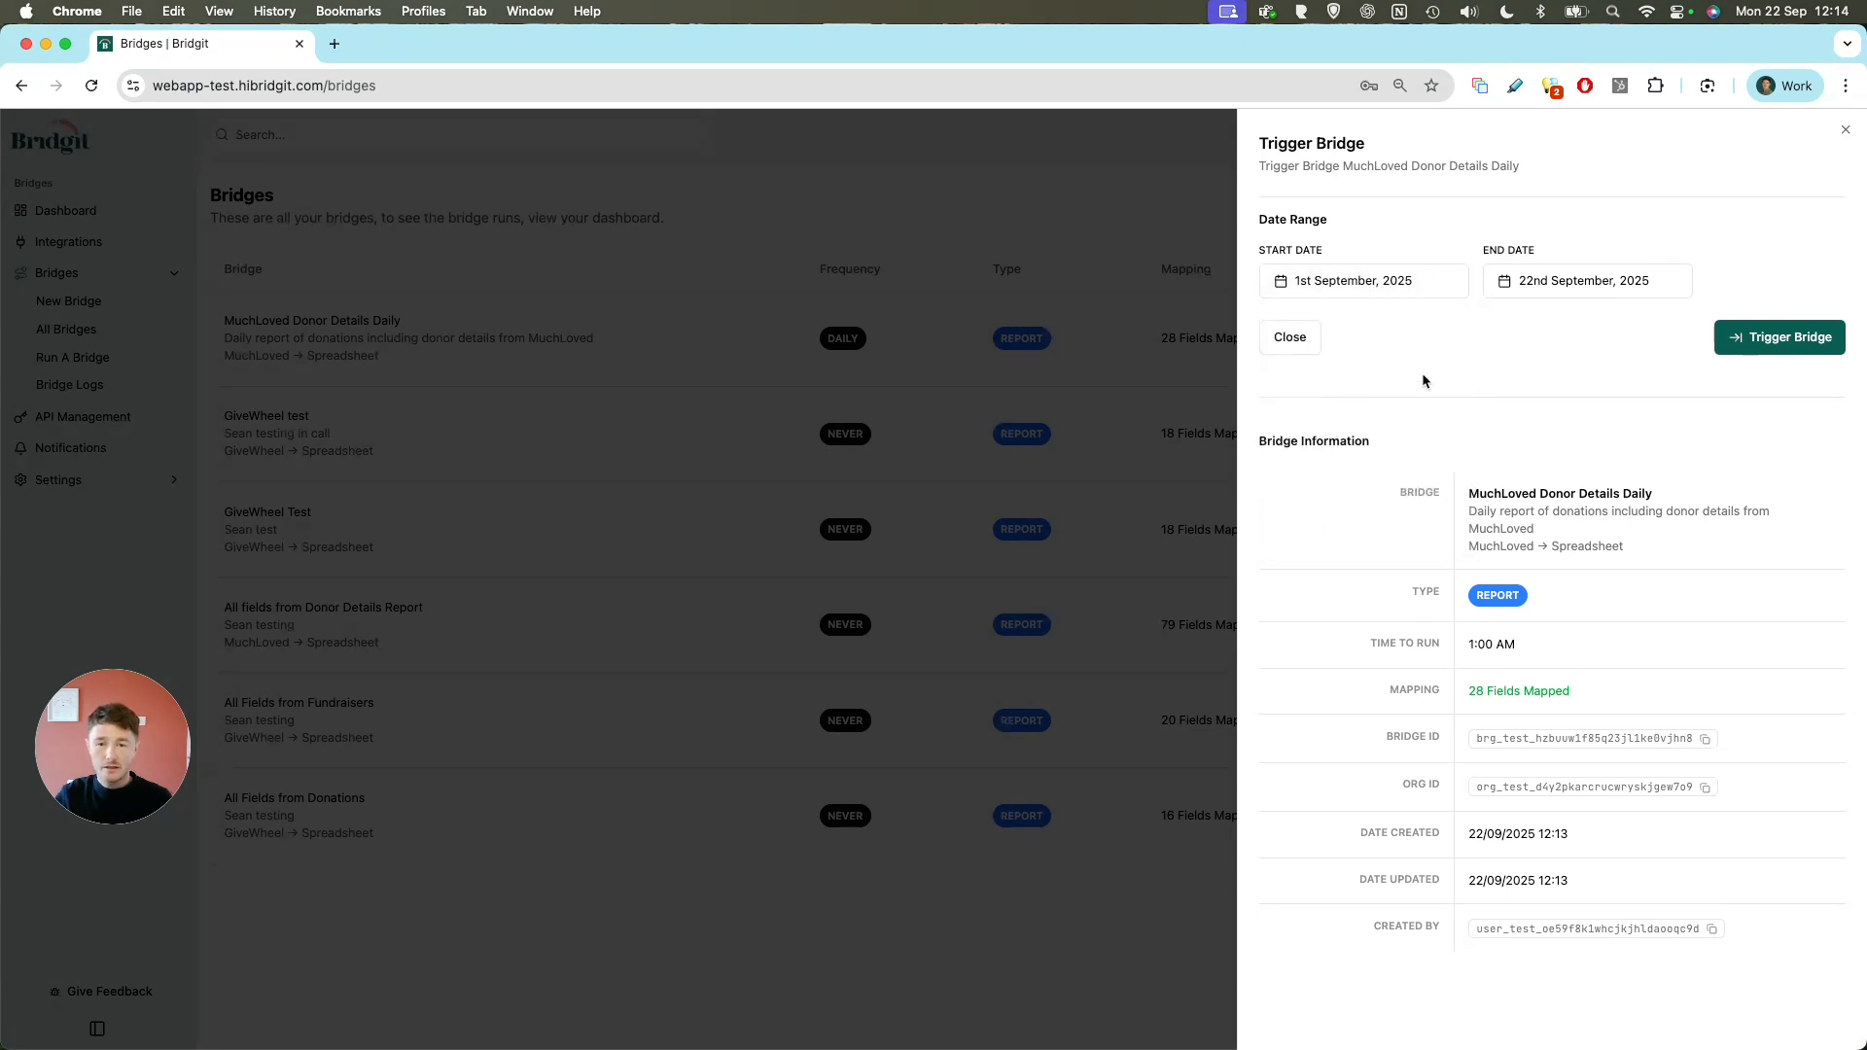
click(1793, 340)
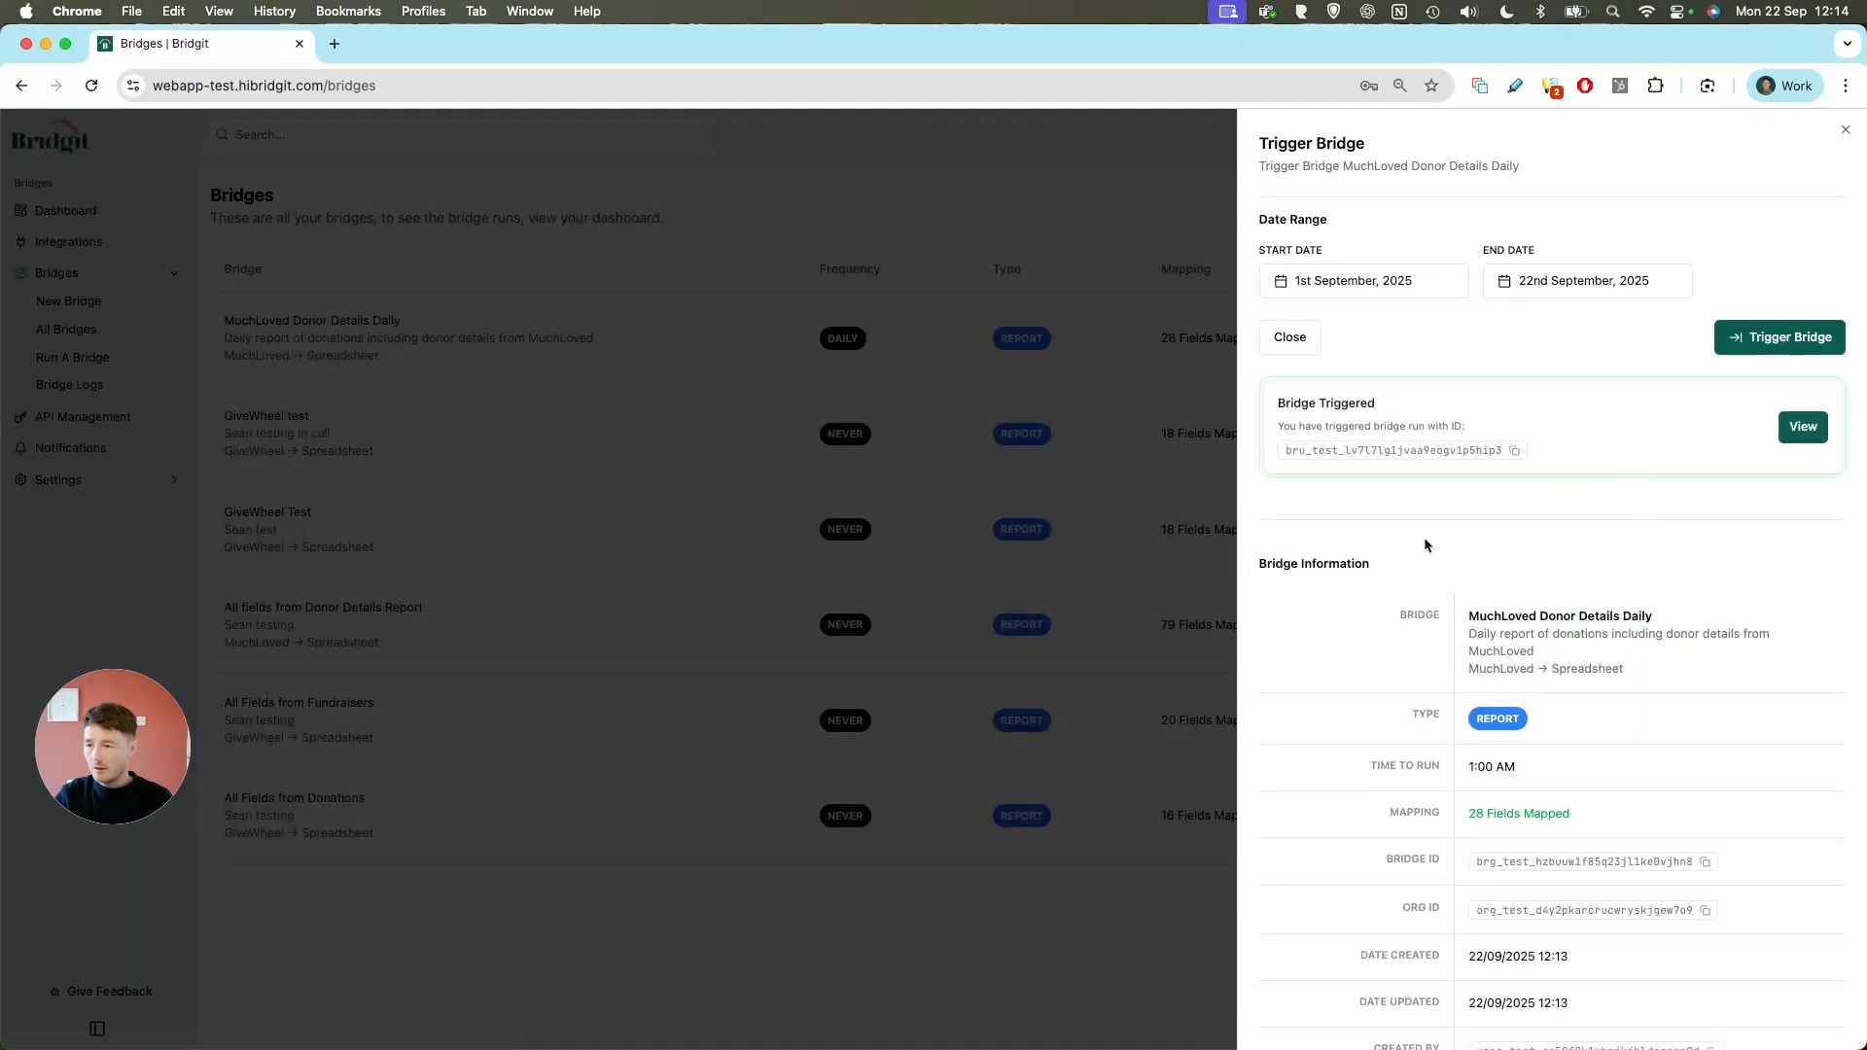
Open the bridge logs for the triggered run and examine its run details and status timeline
click(1804, 428)
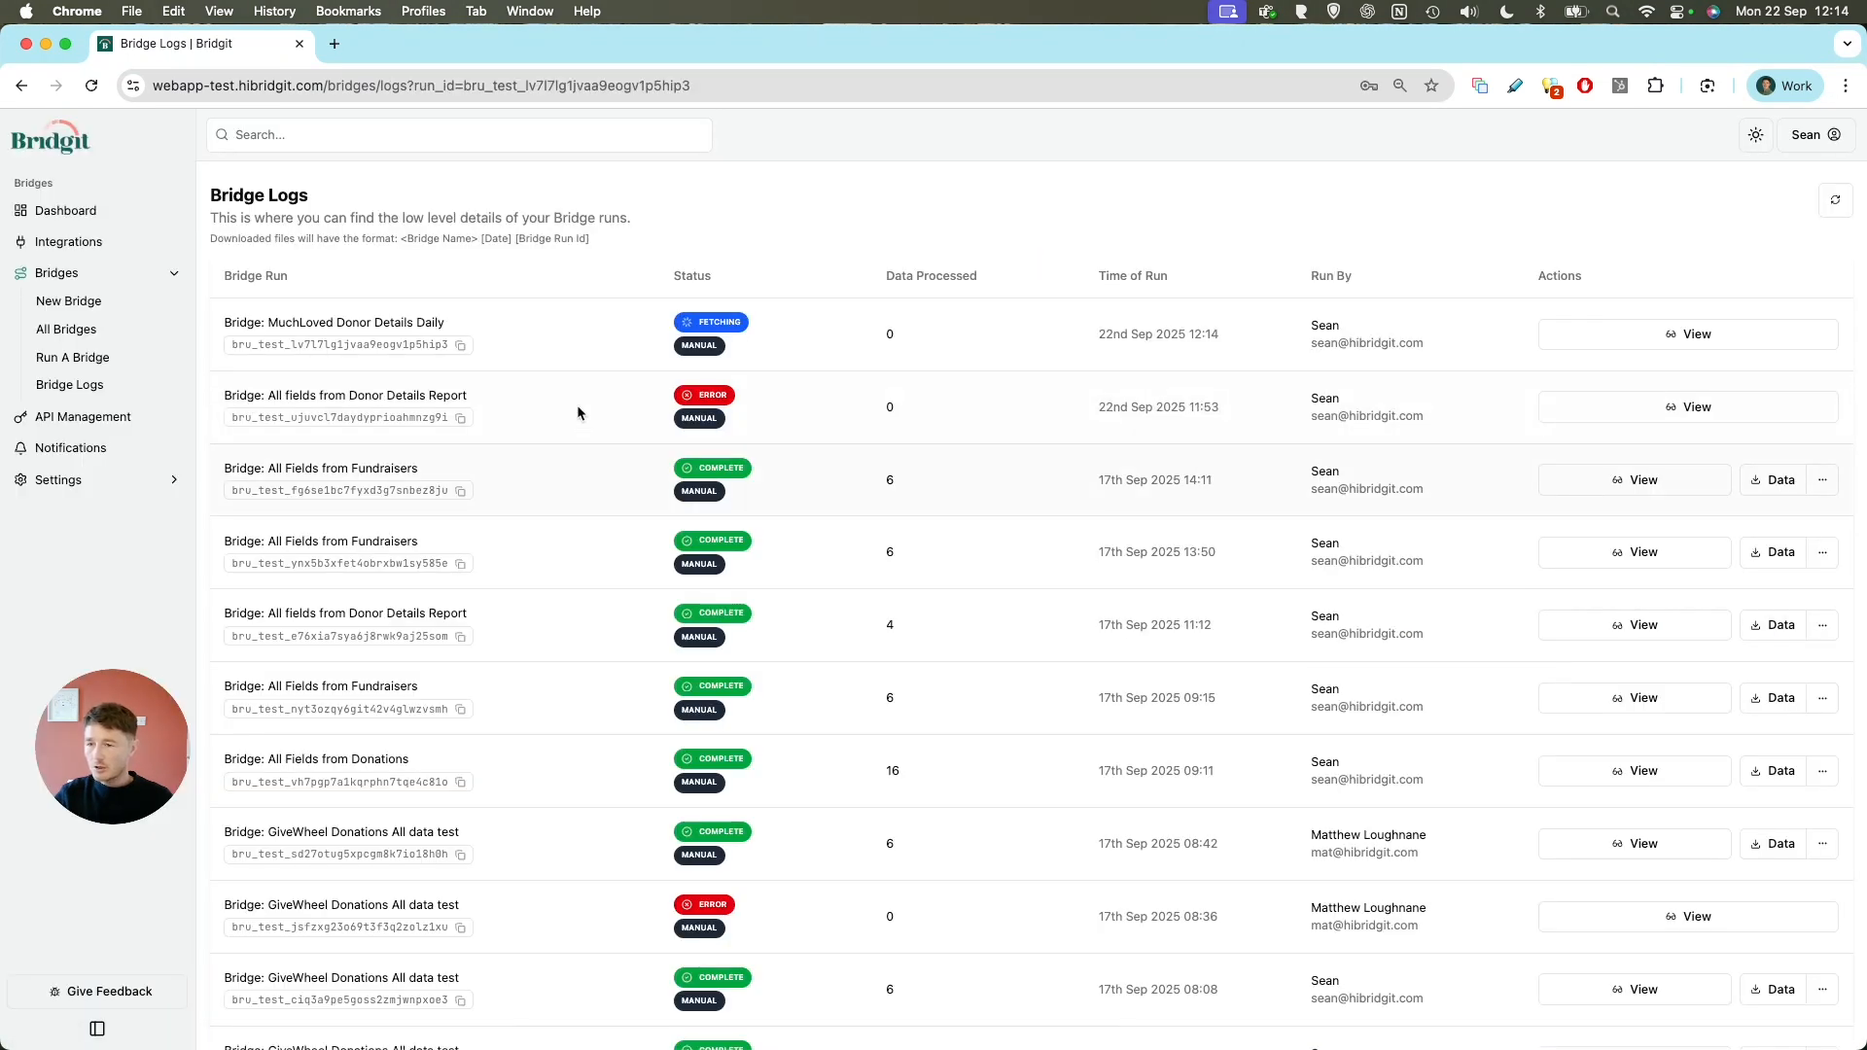
click(1619, 340)
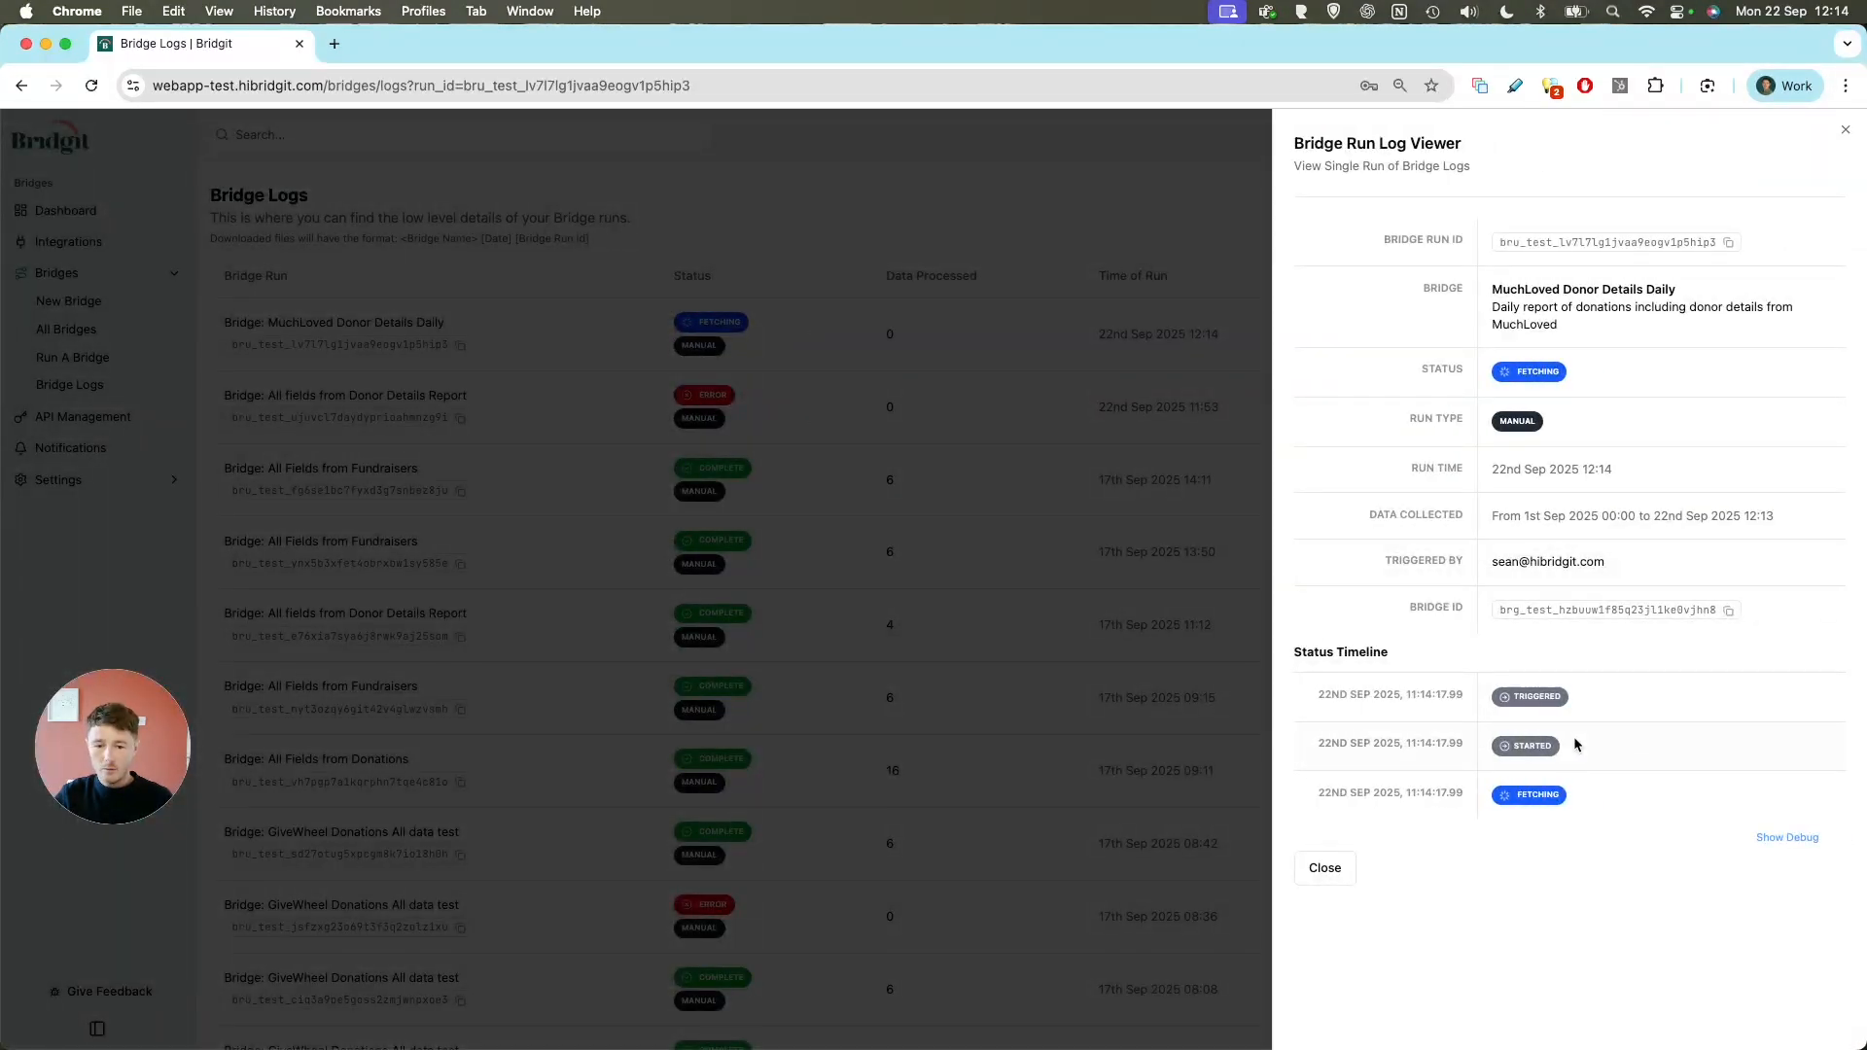
click(994, 314)
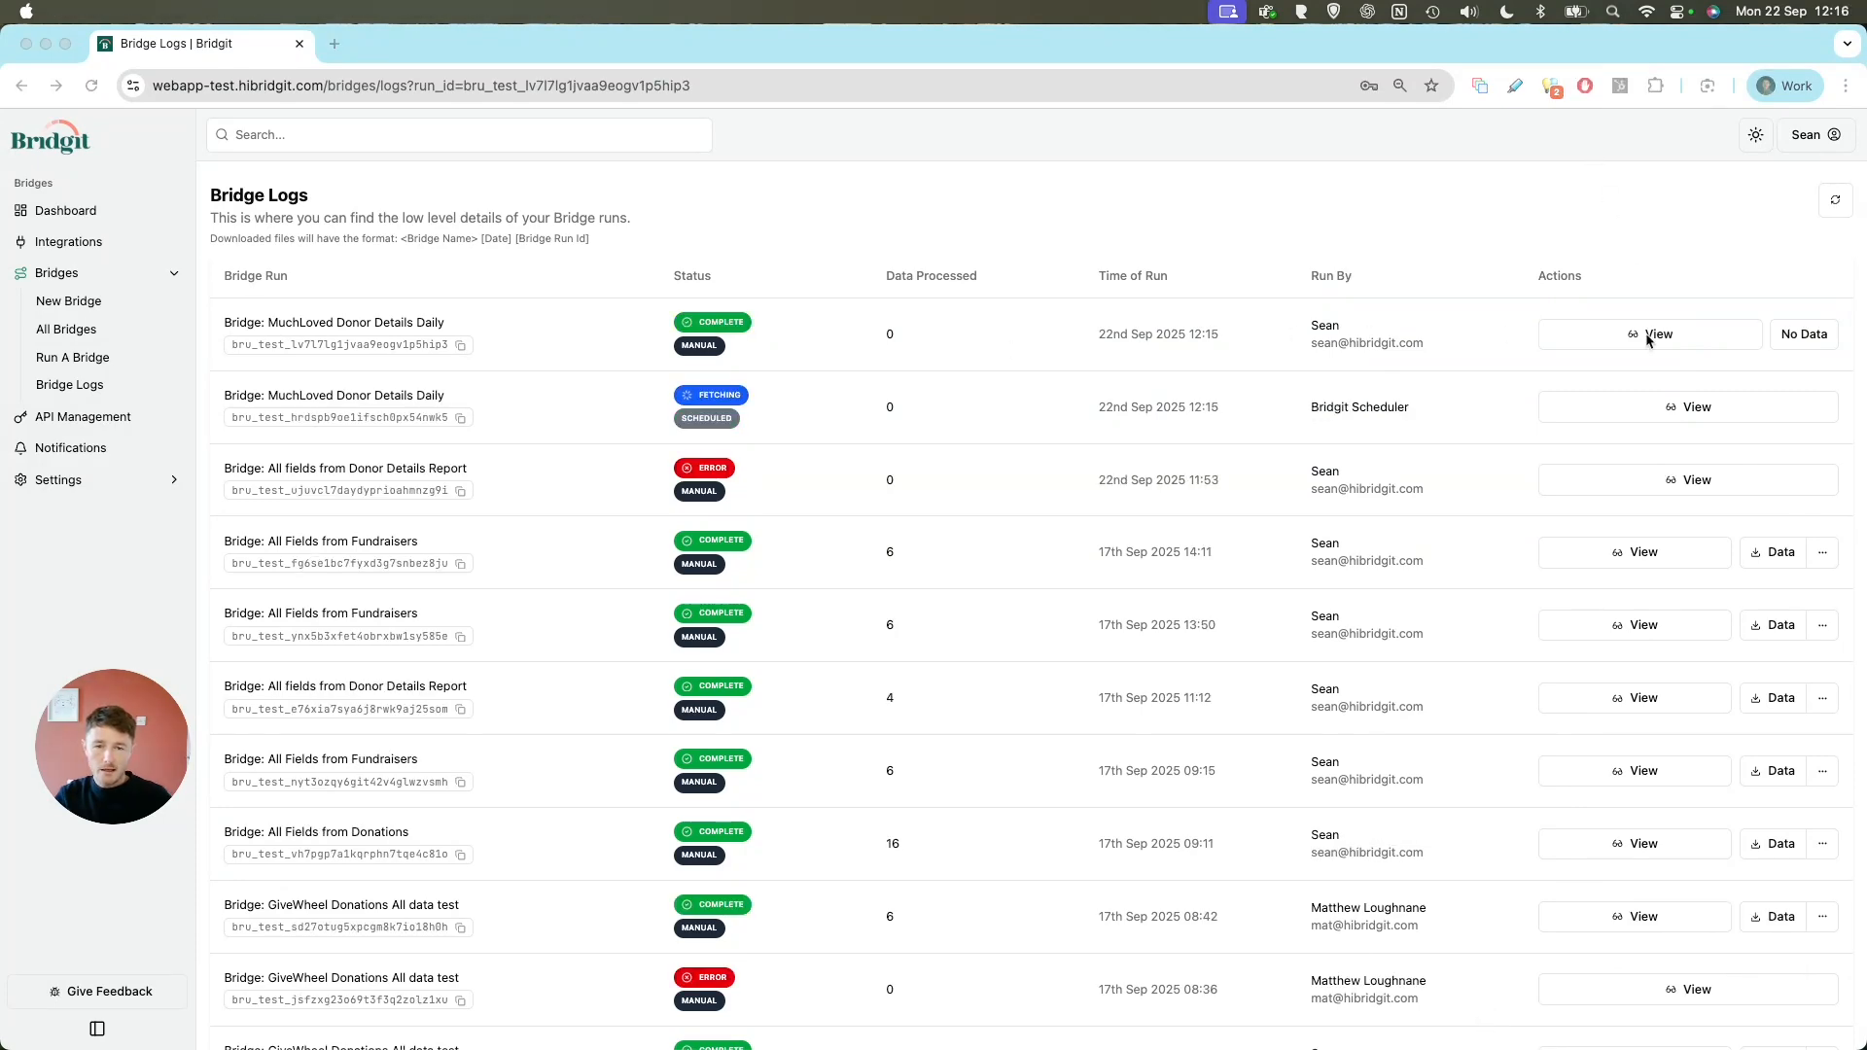
Reopen the log of the manual MuchLoved Donor Details Daily run and check every stage of its status timeline
click(1653, 337)
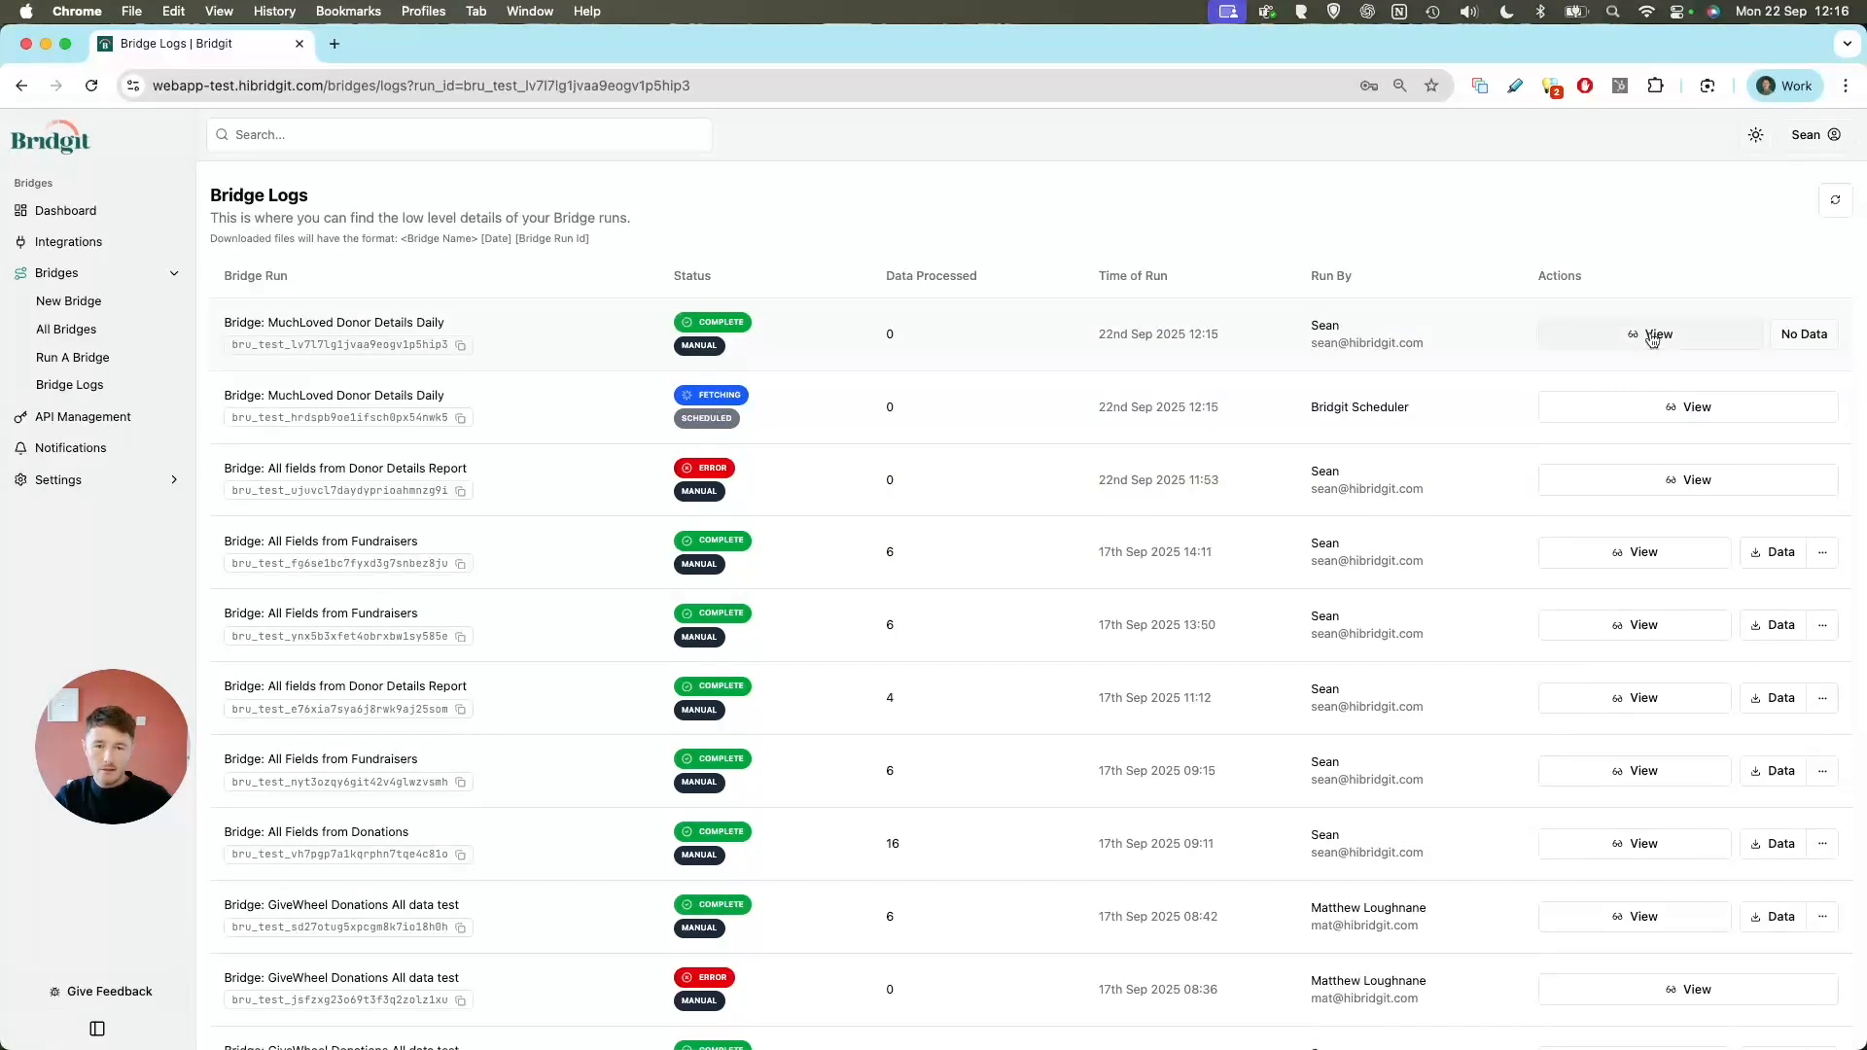
scroll(1507, 545, down, 1)
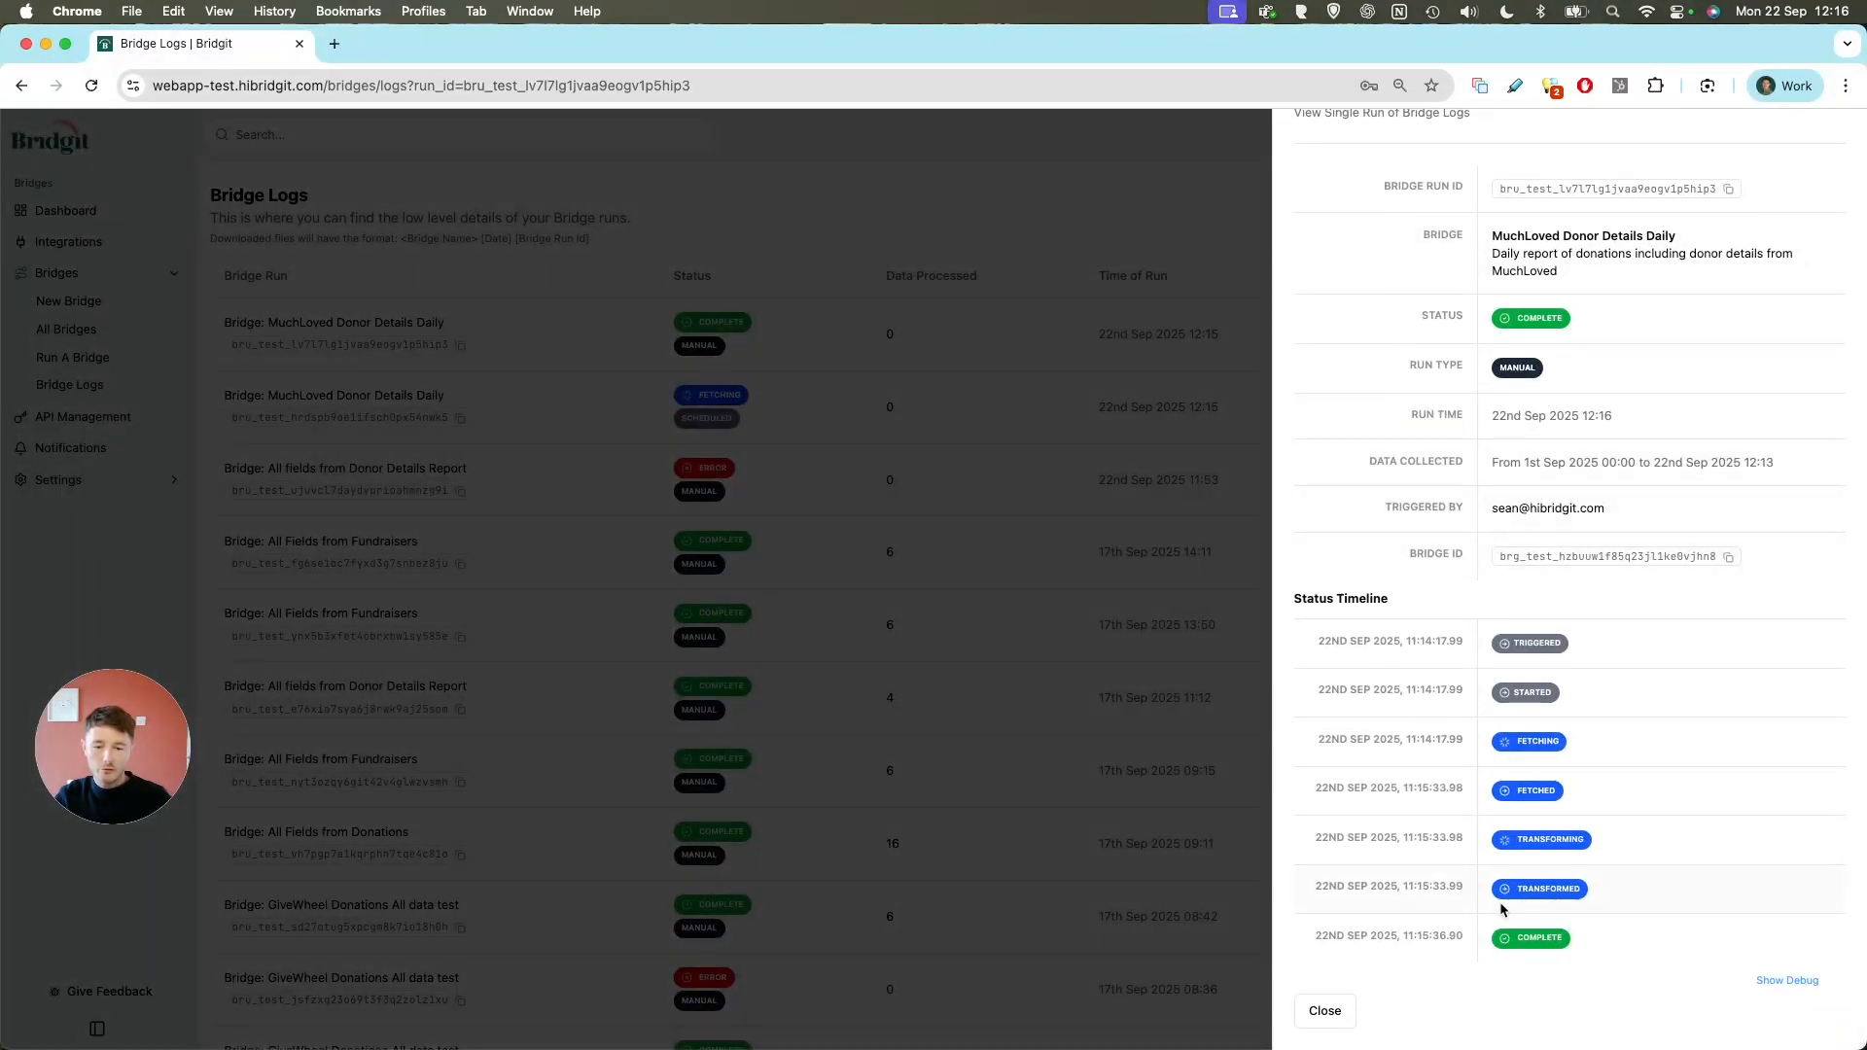
scroll(1556, 389, up, 1)
click(1177, 254)
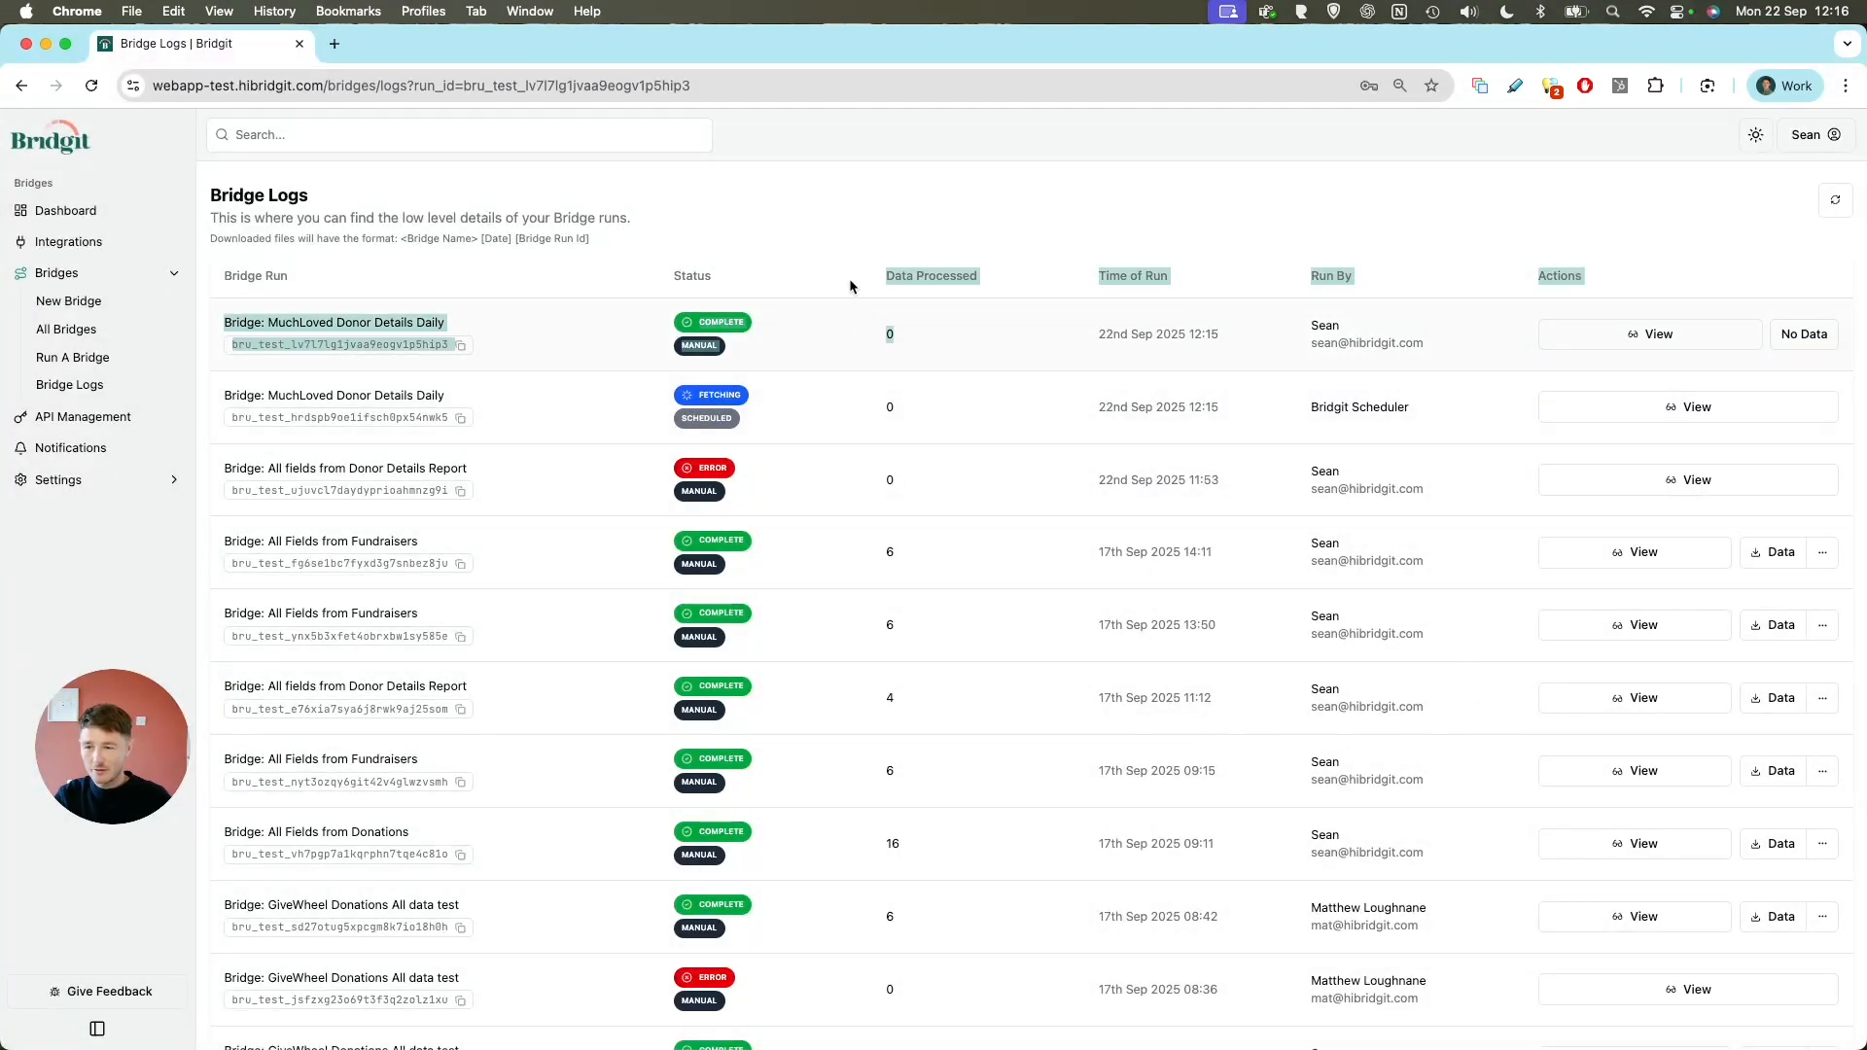
Switch to the MuchLoved Donor Details Daily dummy data in Google Sheets and examine the columns from Donation Date to Donation Id
drag(690, 44, 919, 44)
double_click(919, 45)
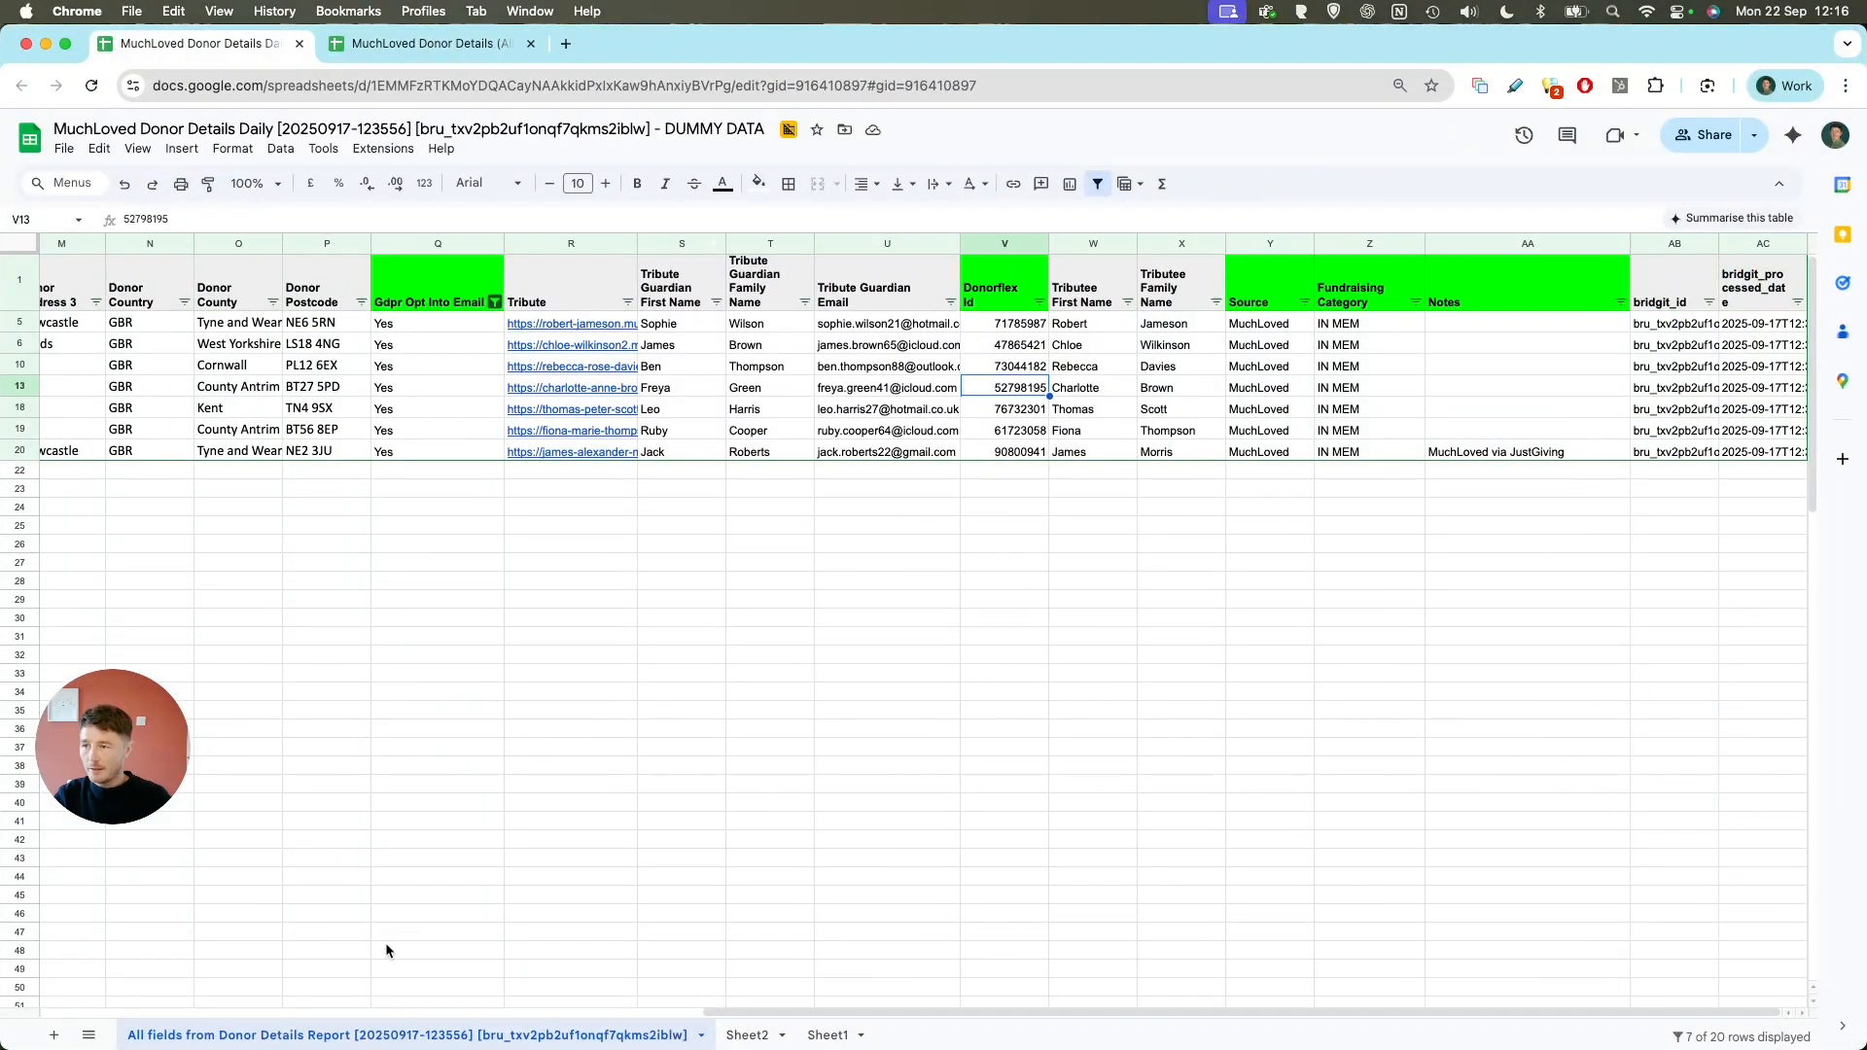
scroll(459, 714, left, 10)
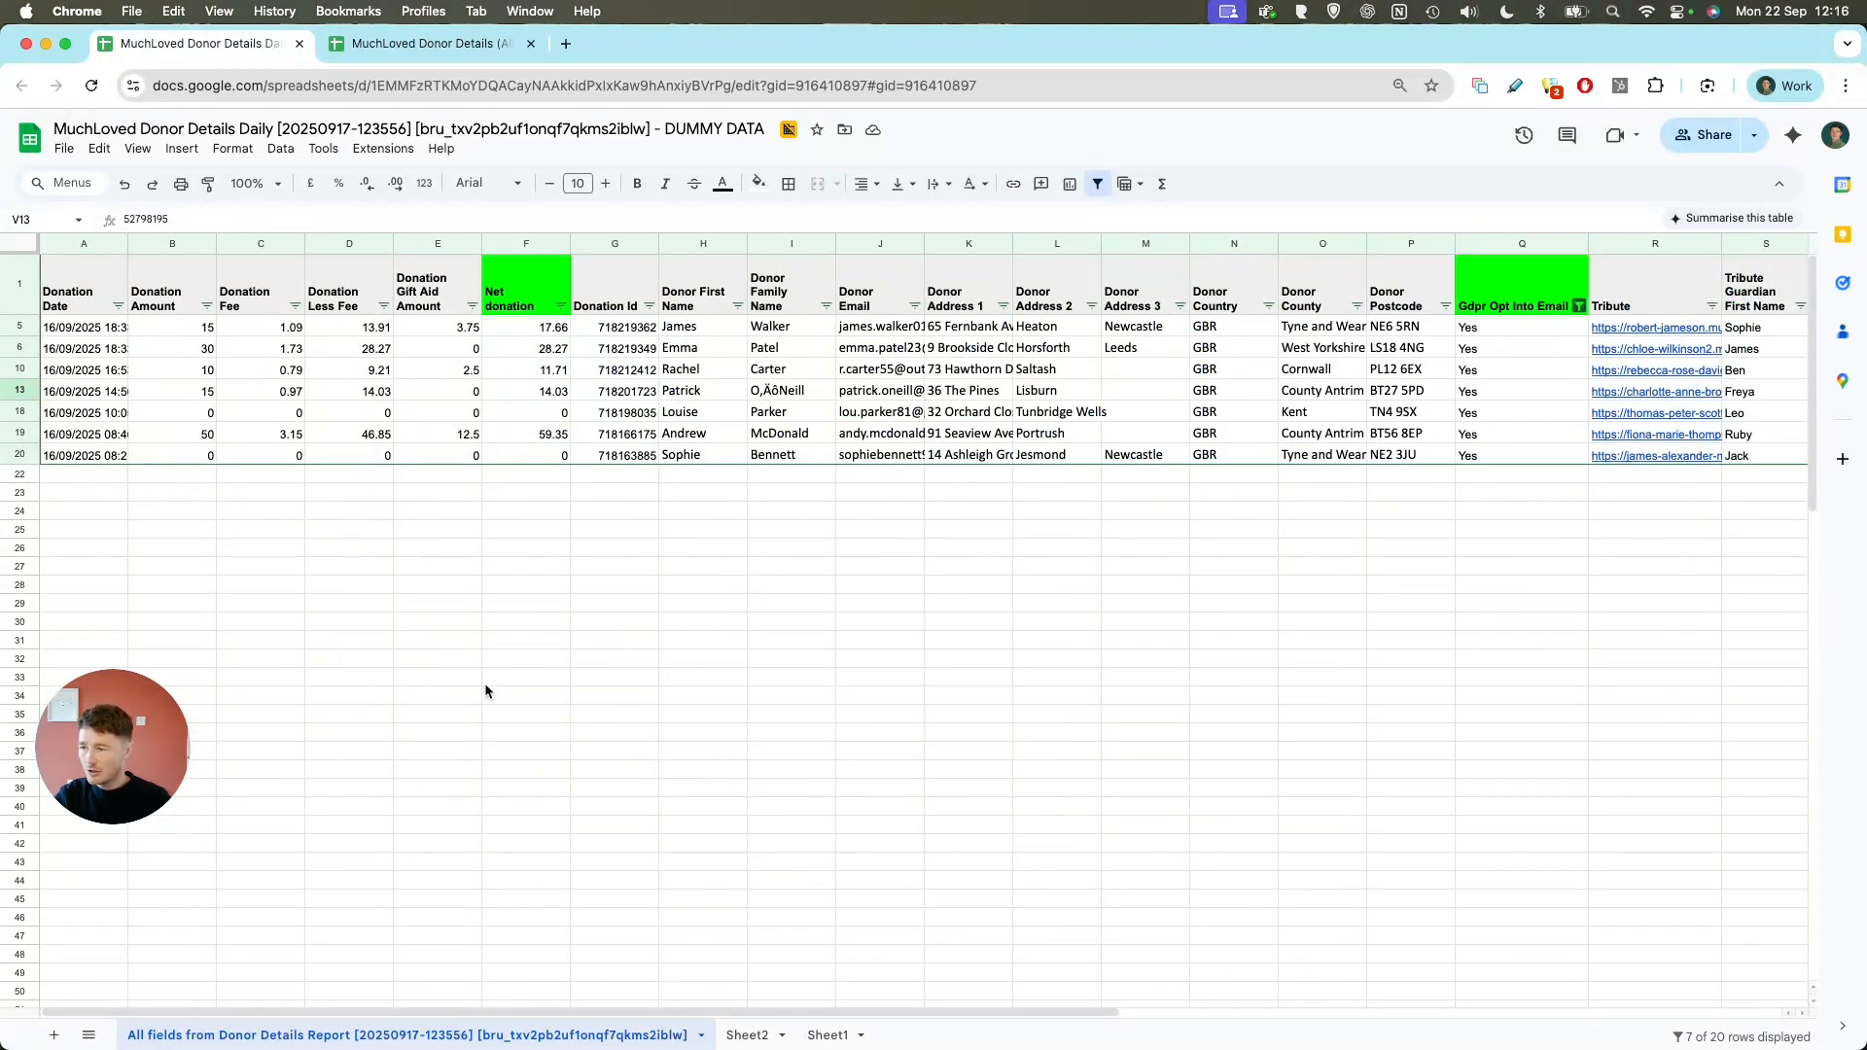
click(103, 297)
click(138, 285)
click(254, 290)
click(342, 290)
click(411, 289)
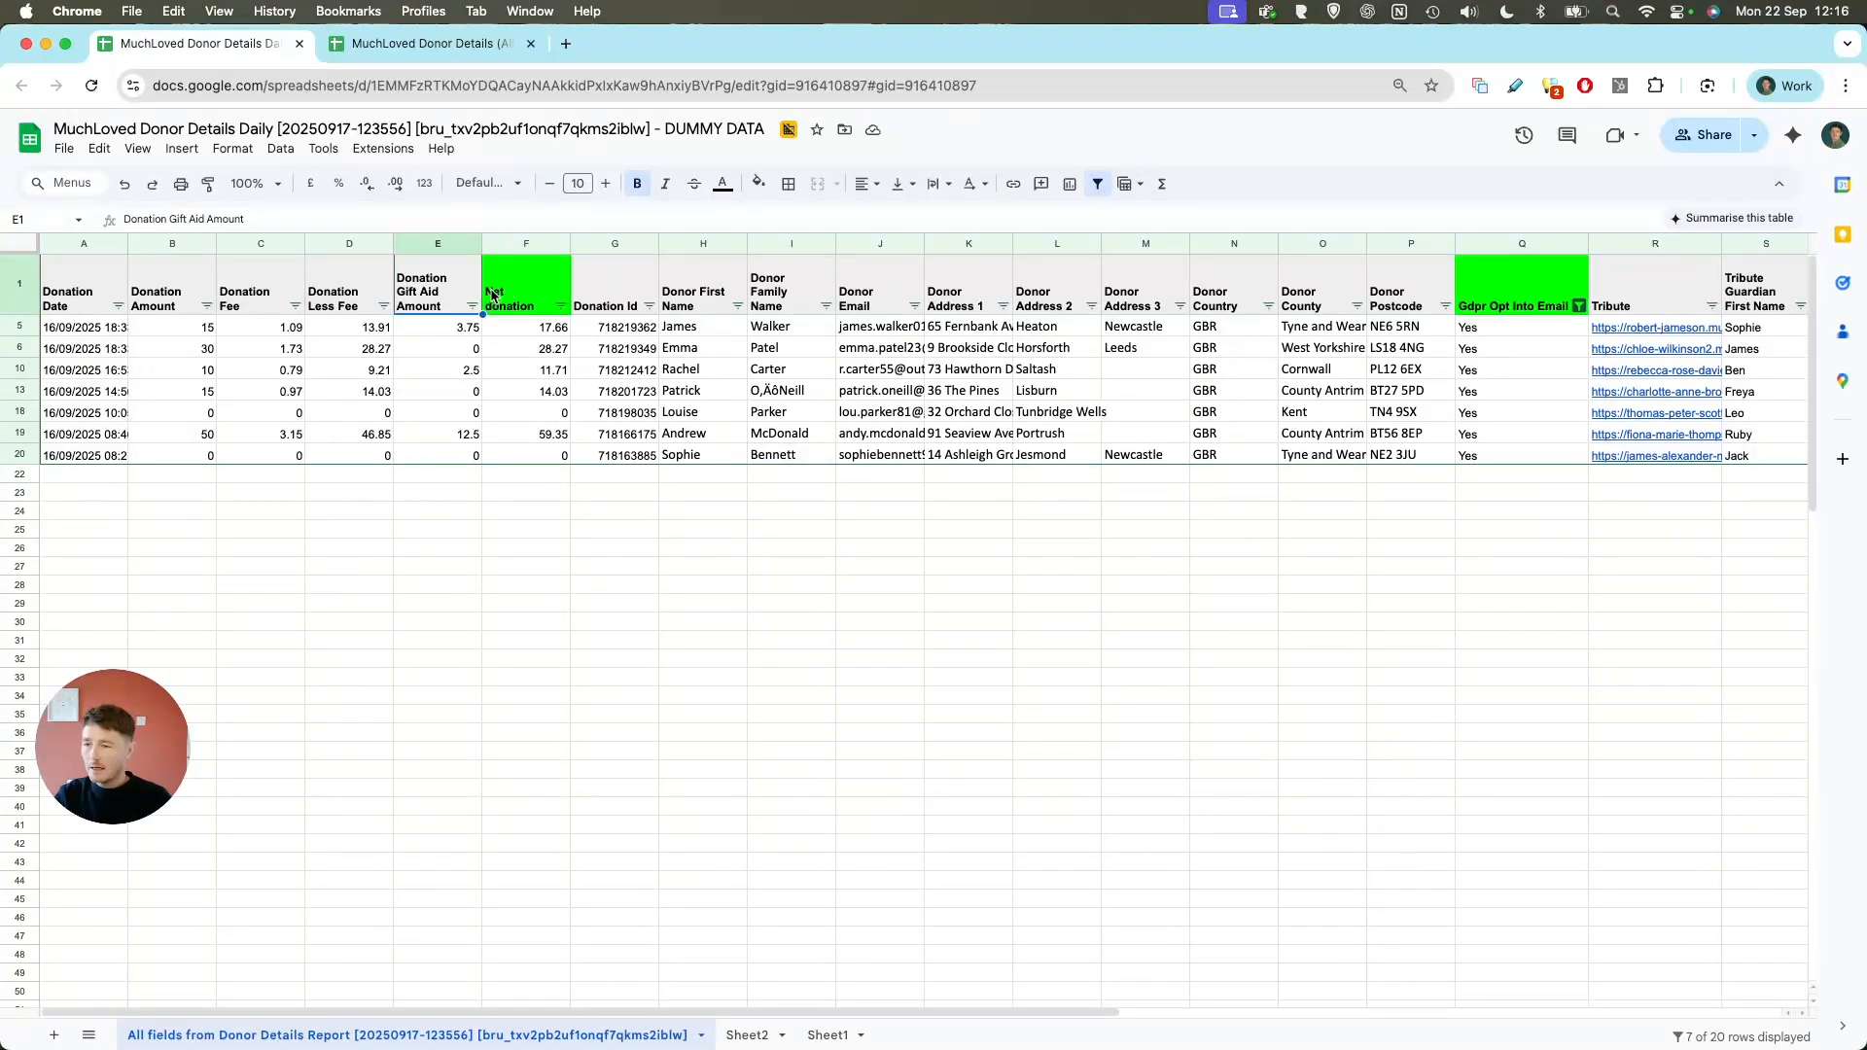
click(523, 301)
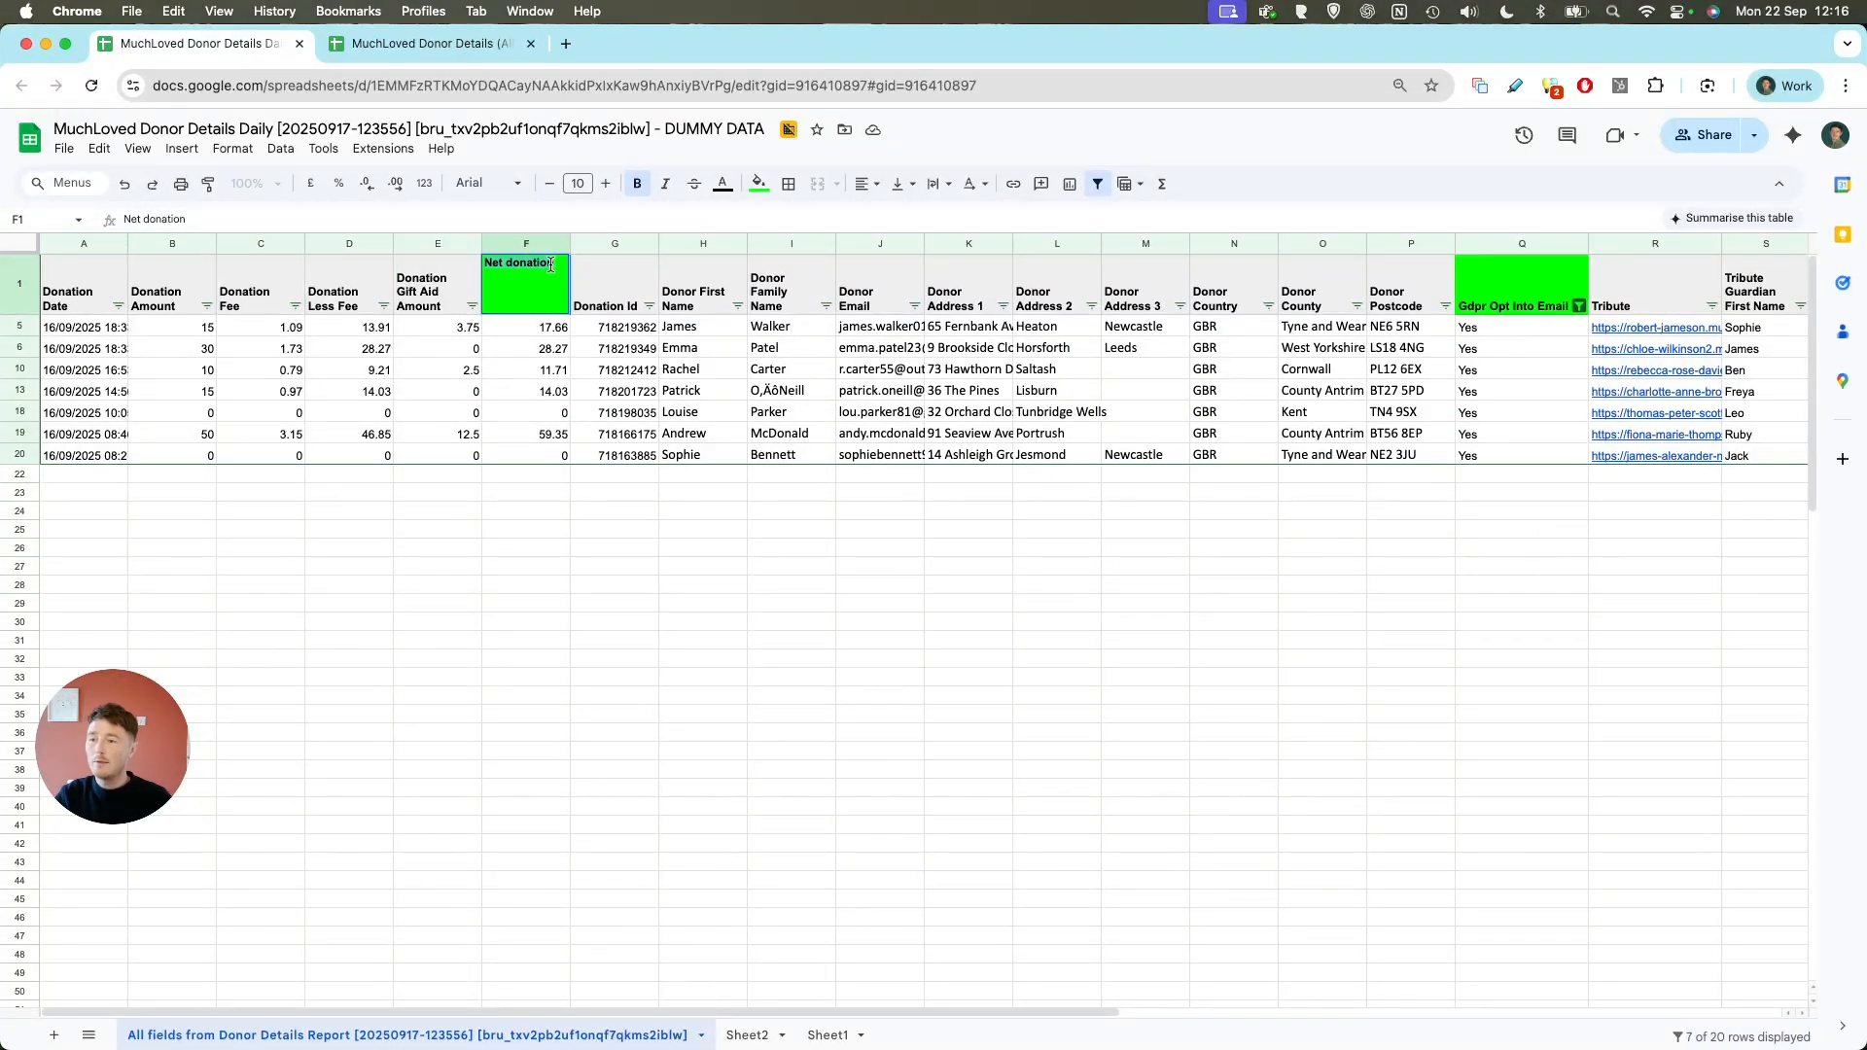
click(637, 301)
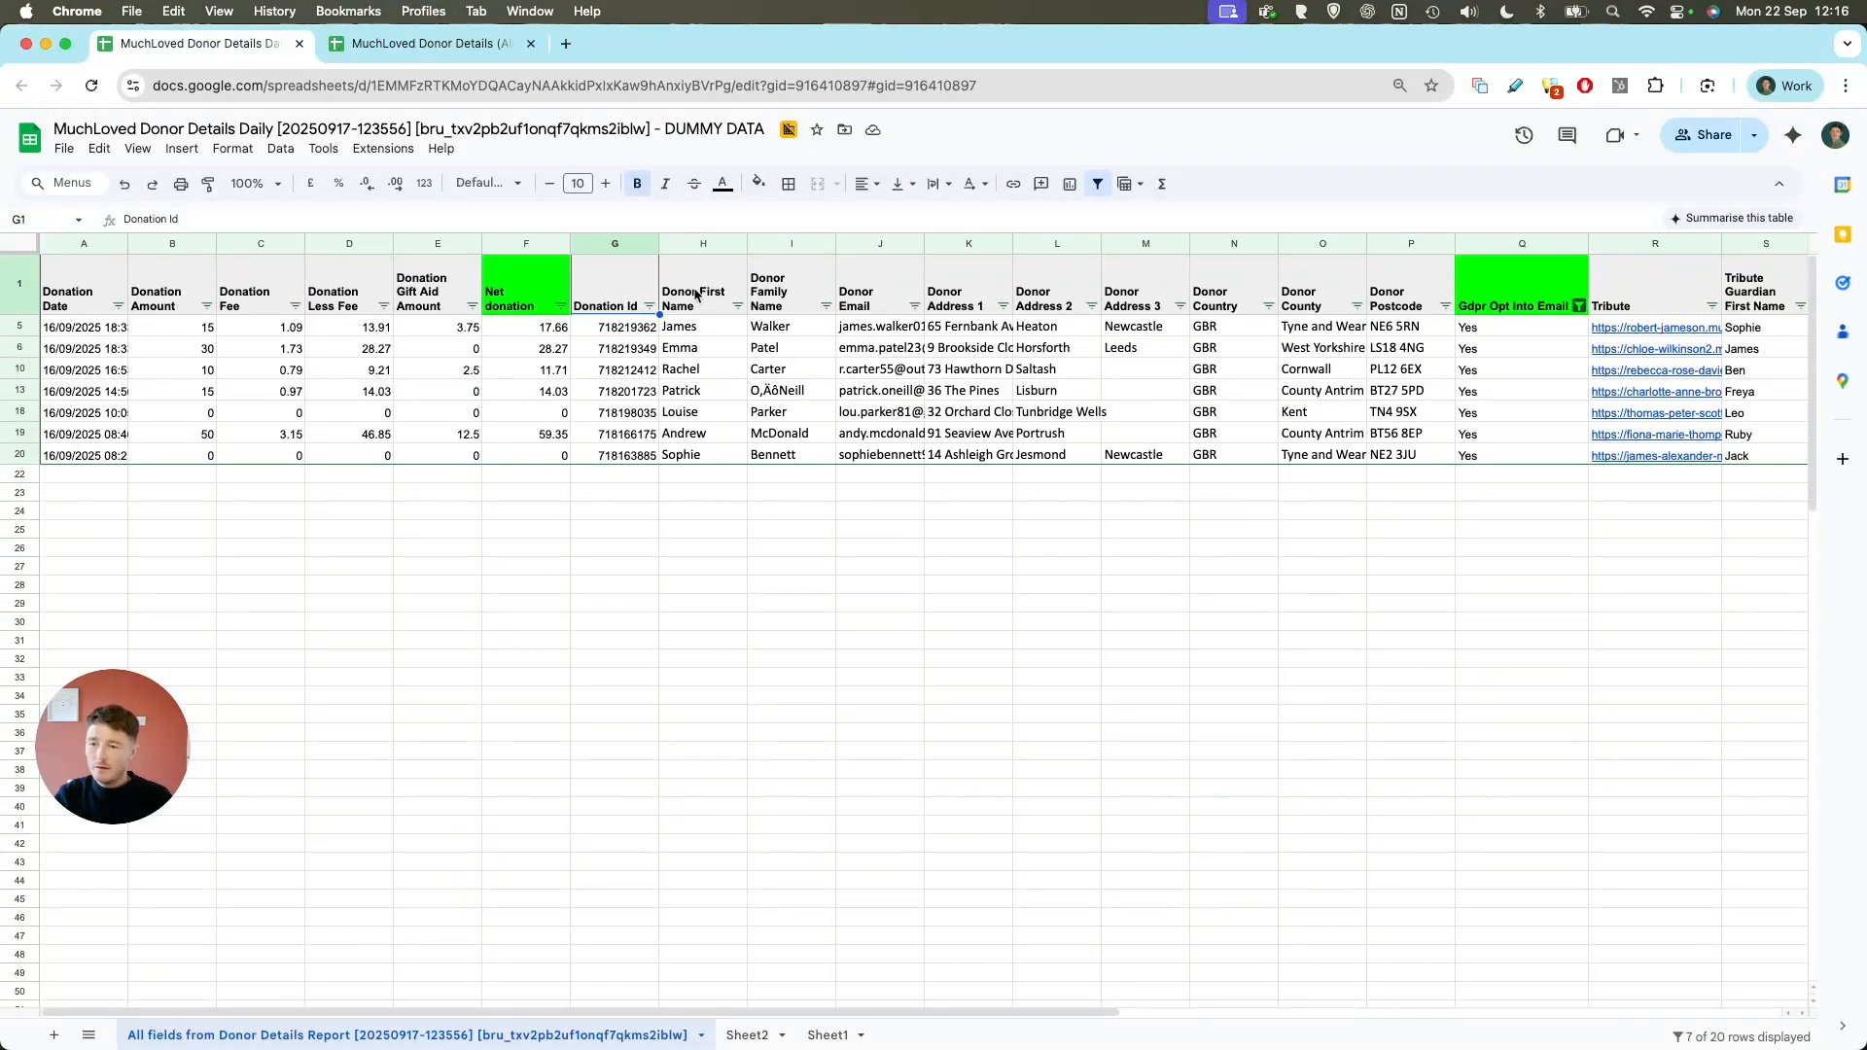
Check the Gdpr Opt Into Email column's values and widen the Tribute column to show more of its links
scroll(695, 288, right, 5)
scroll(678, 293, right, 5)
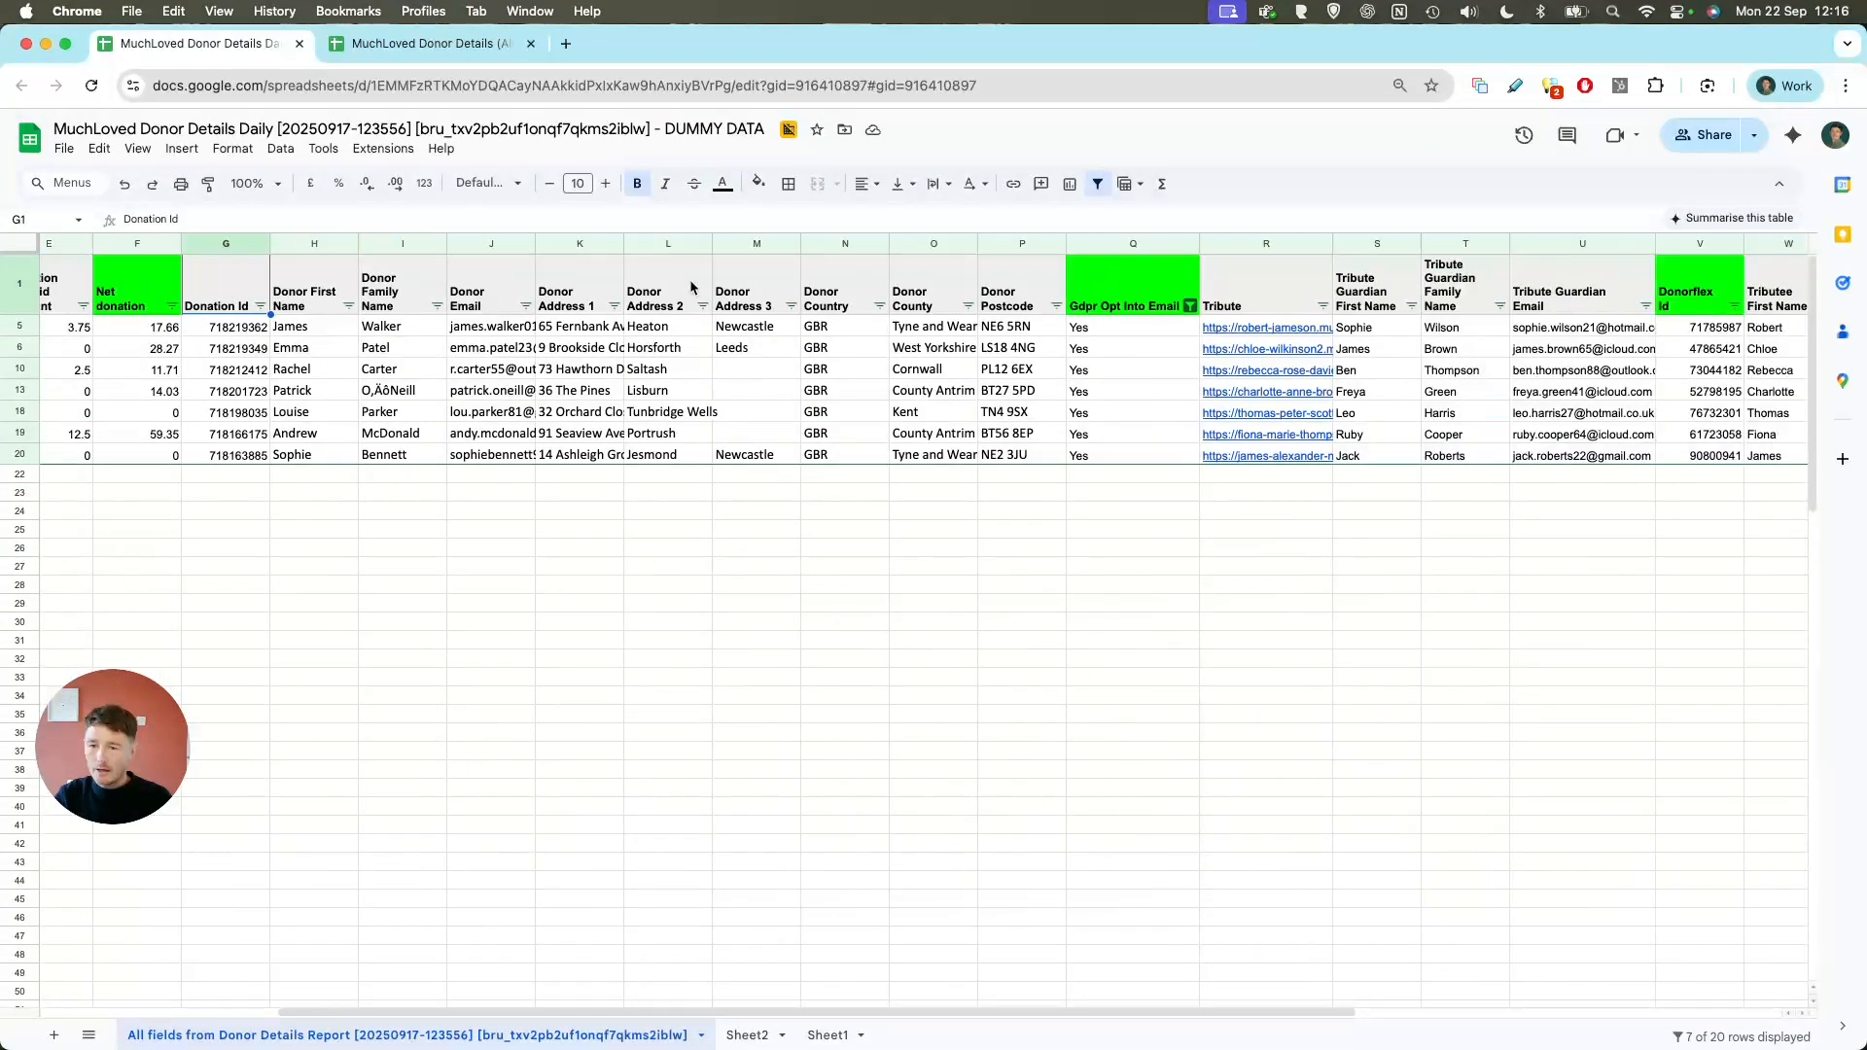
click(1015, 280)
drag(1021, 328, 1020, 452)
click(1029, 448)
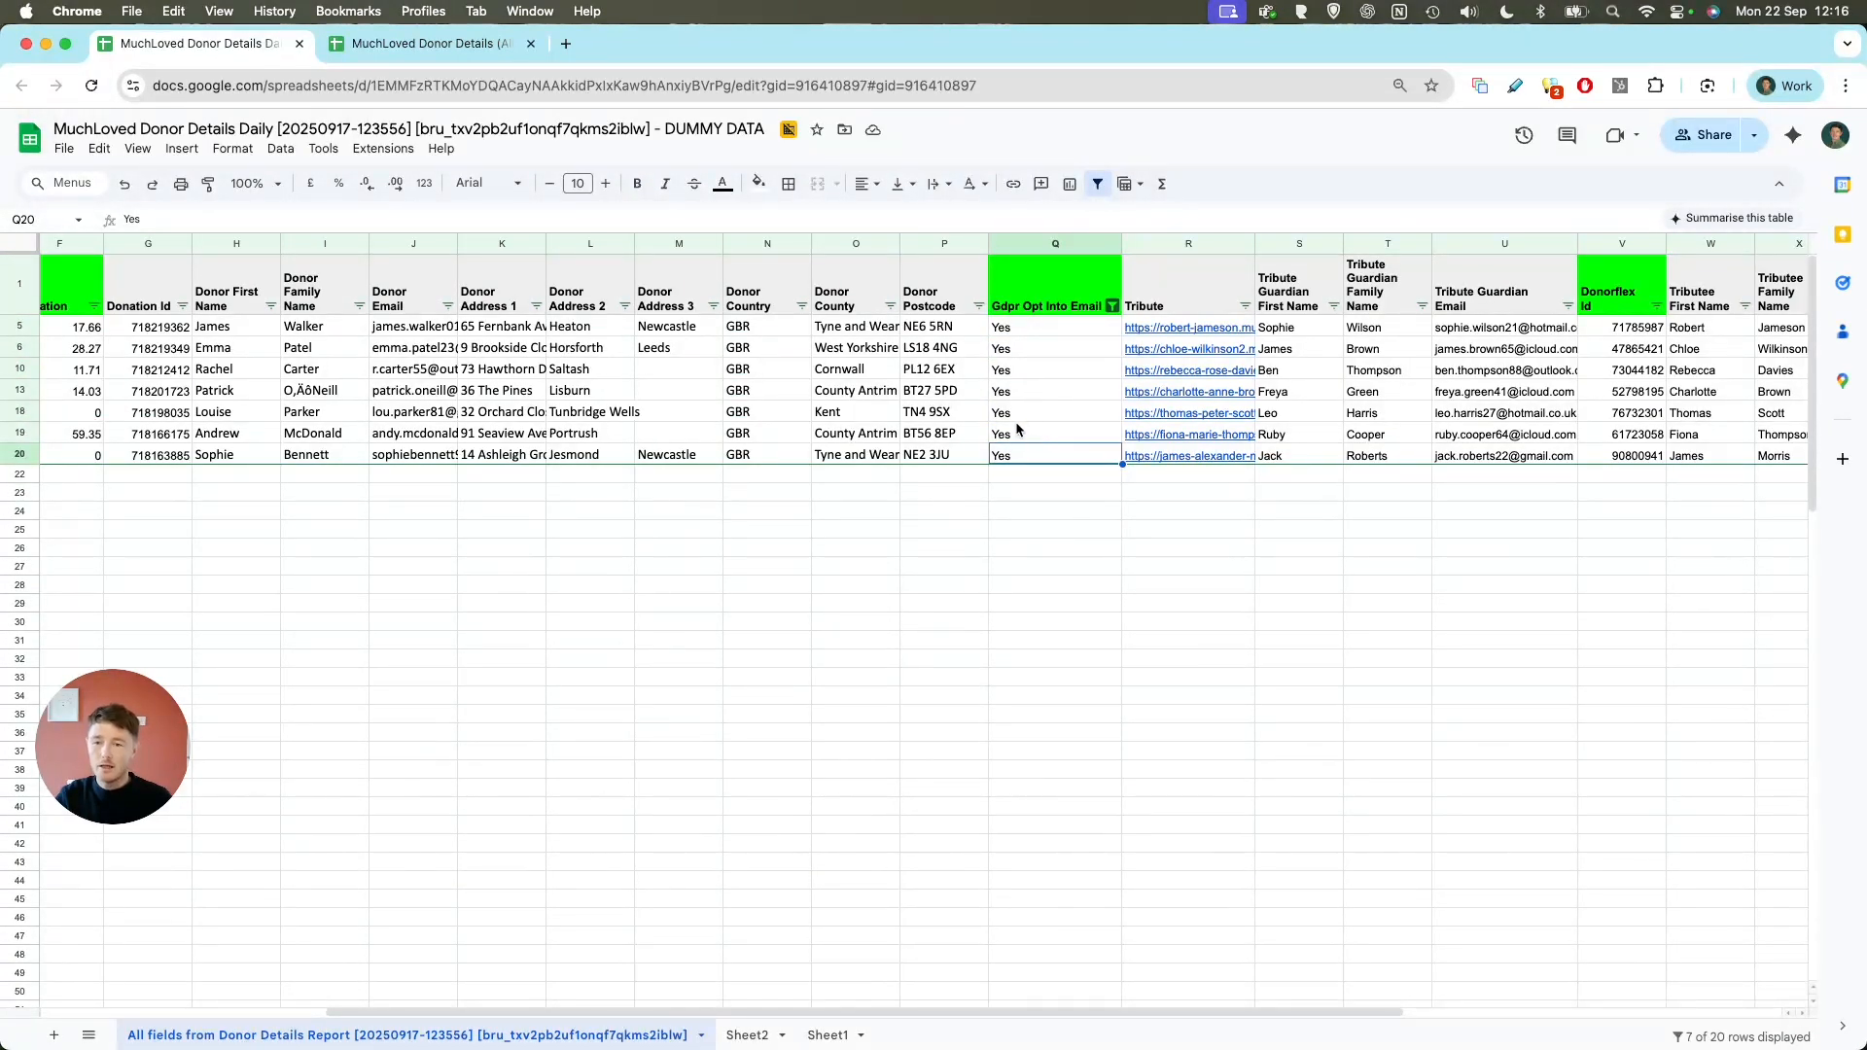
drag(1255, 244, 1329, 245)
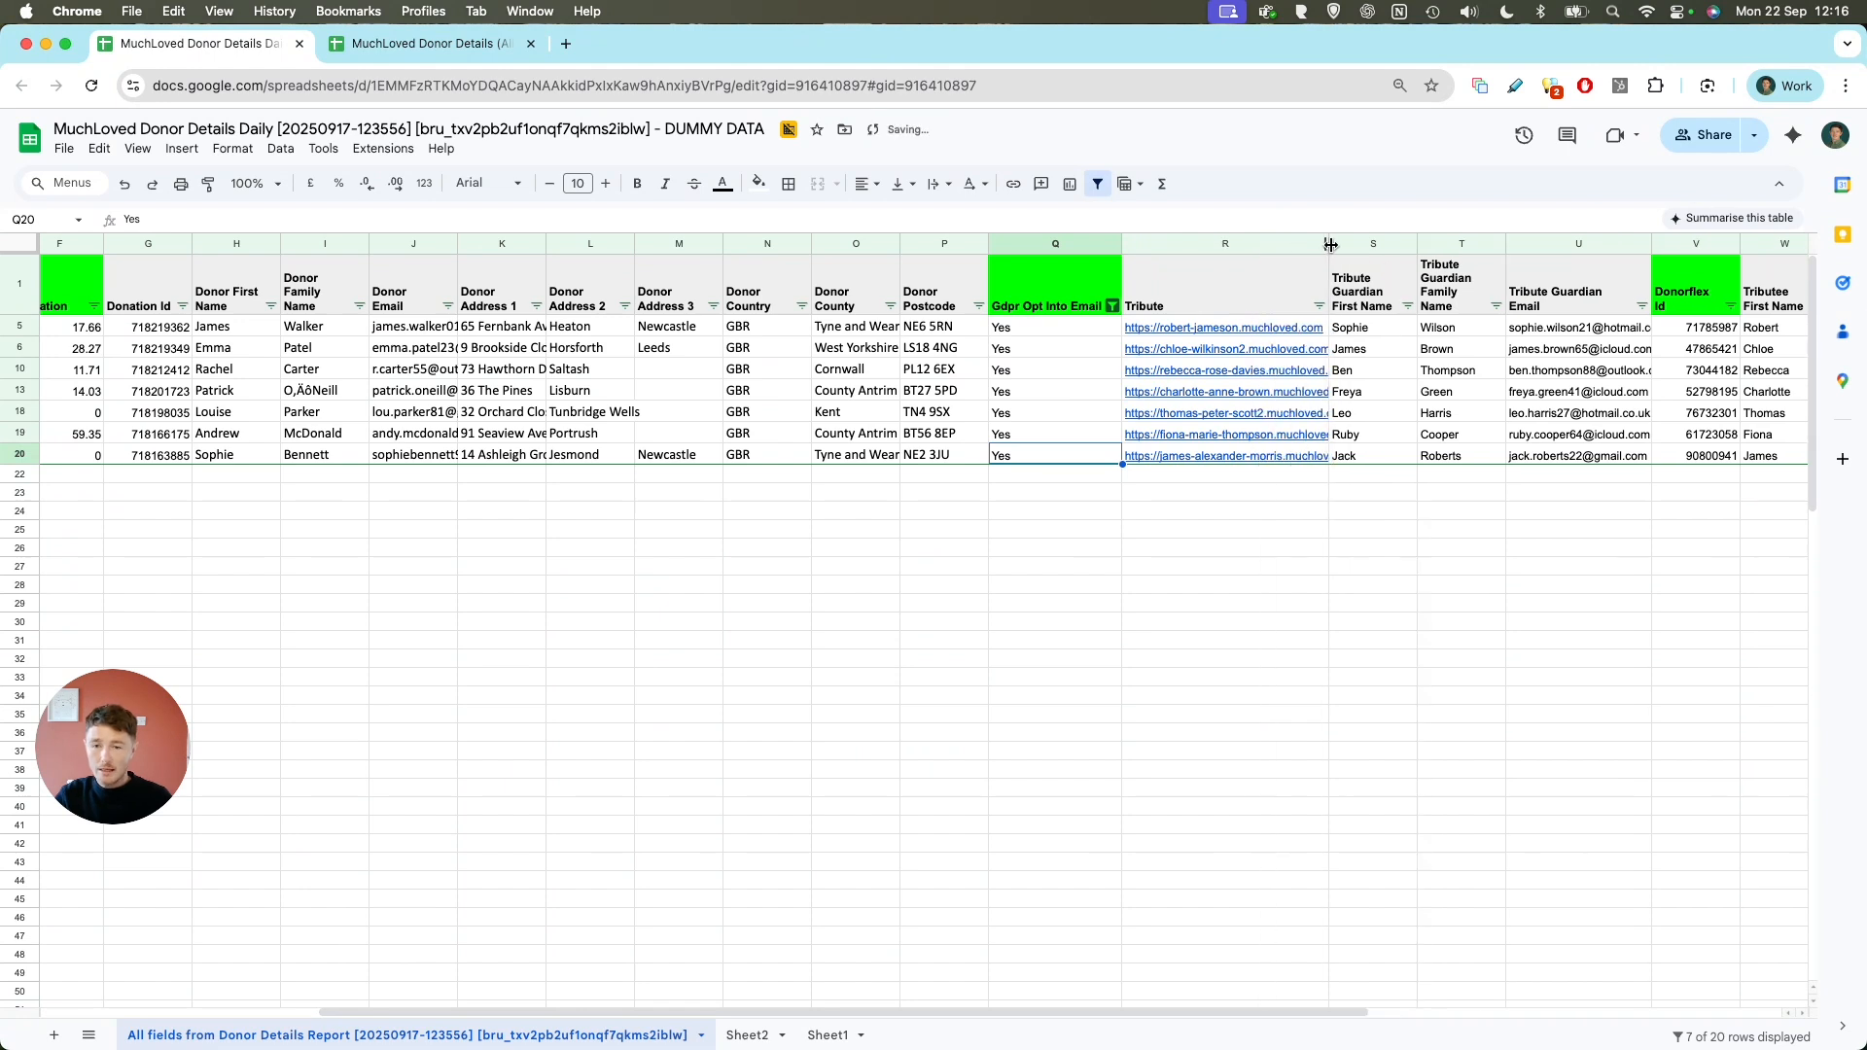
Examine the tribute guardian, Donorflex Id, tributee name and Source columns of the exported report
scroll(1293, 291, right, 3)
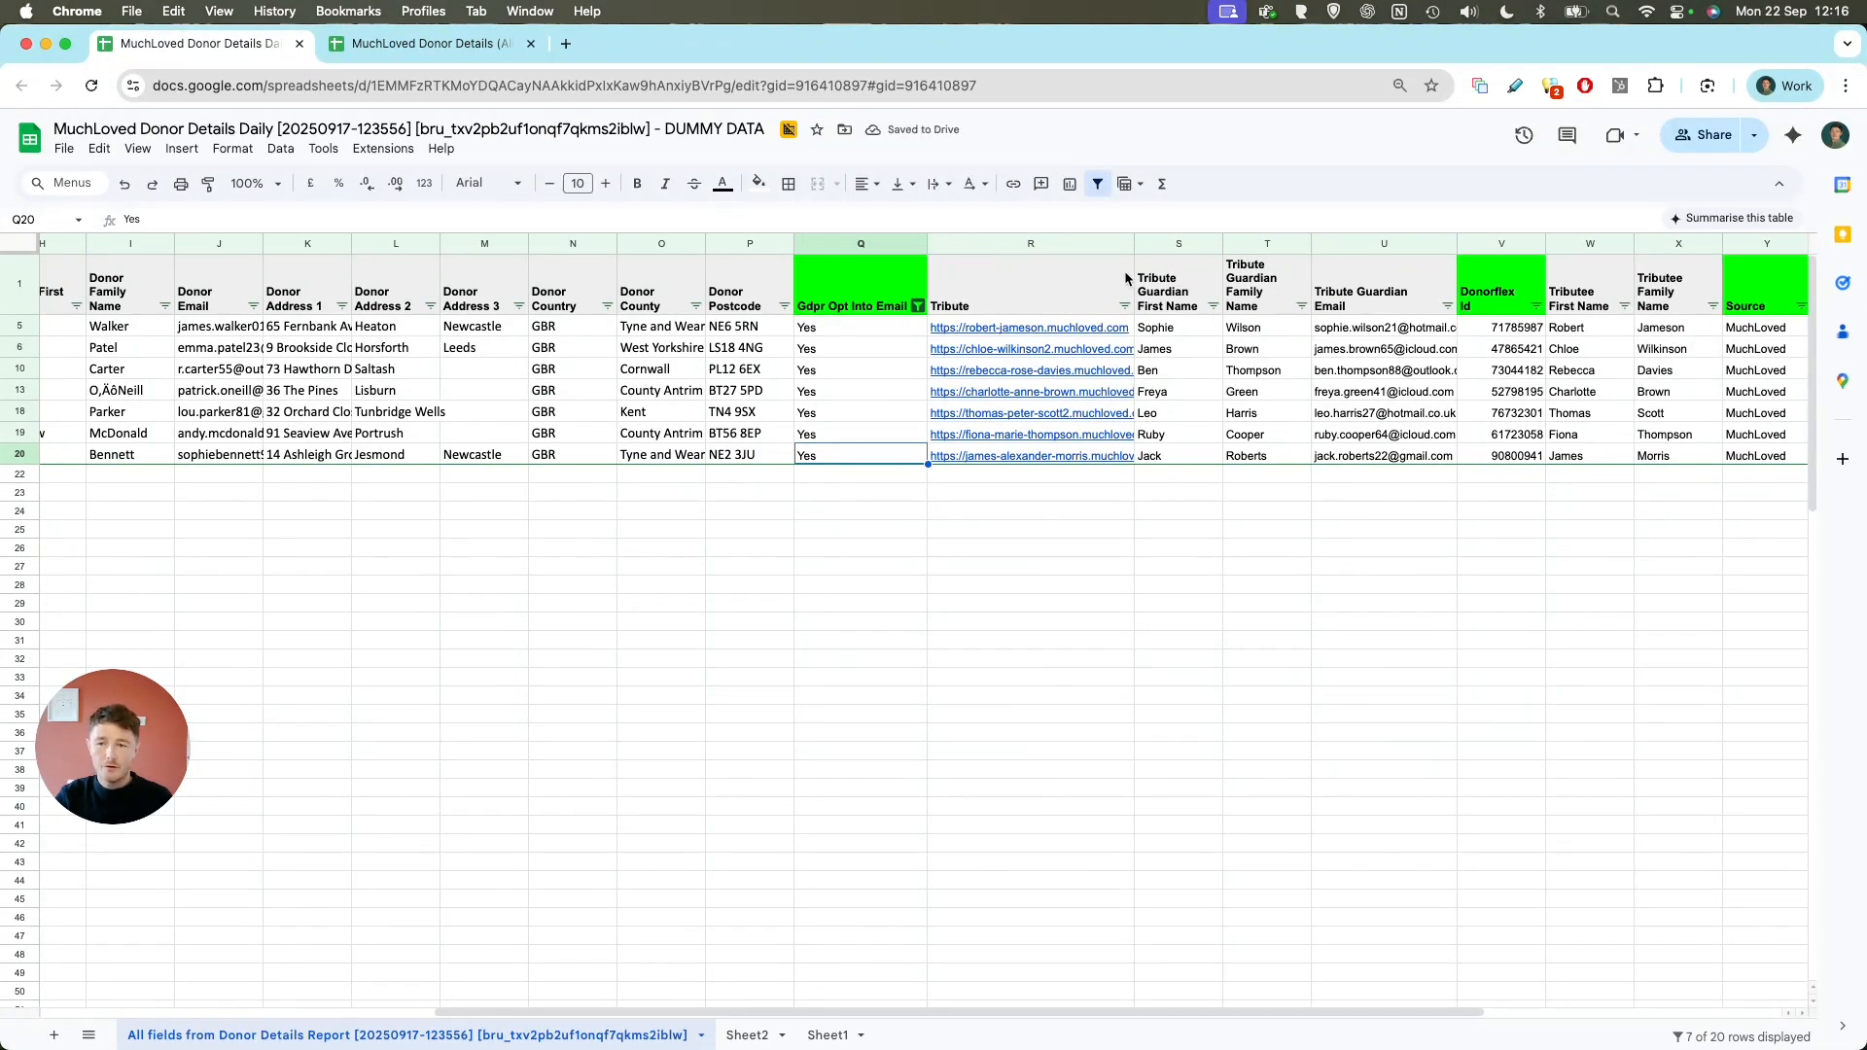
scroll(1215, 282, right, 3)
scroll(1219, 285, right, 1)
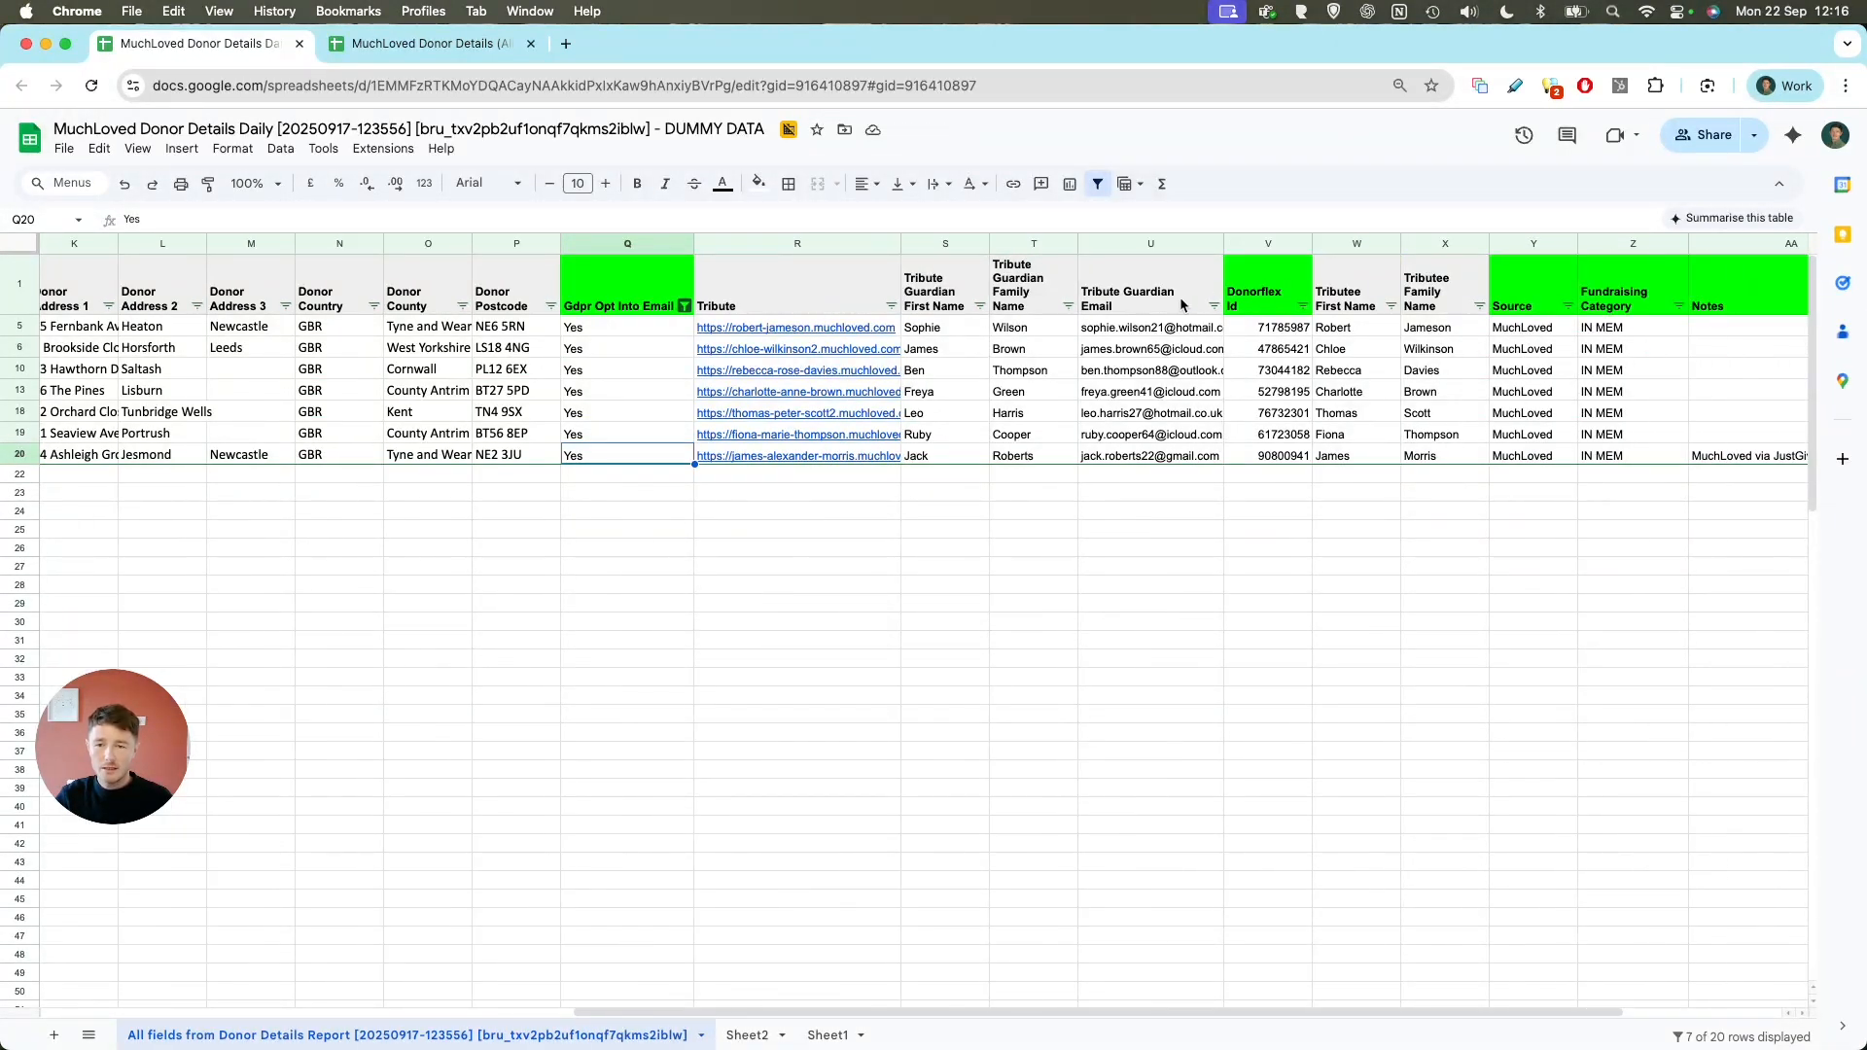
click(1261, 295)
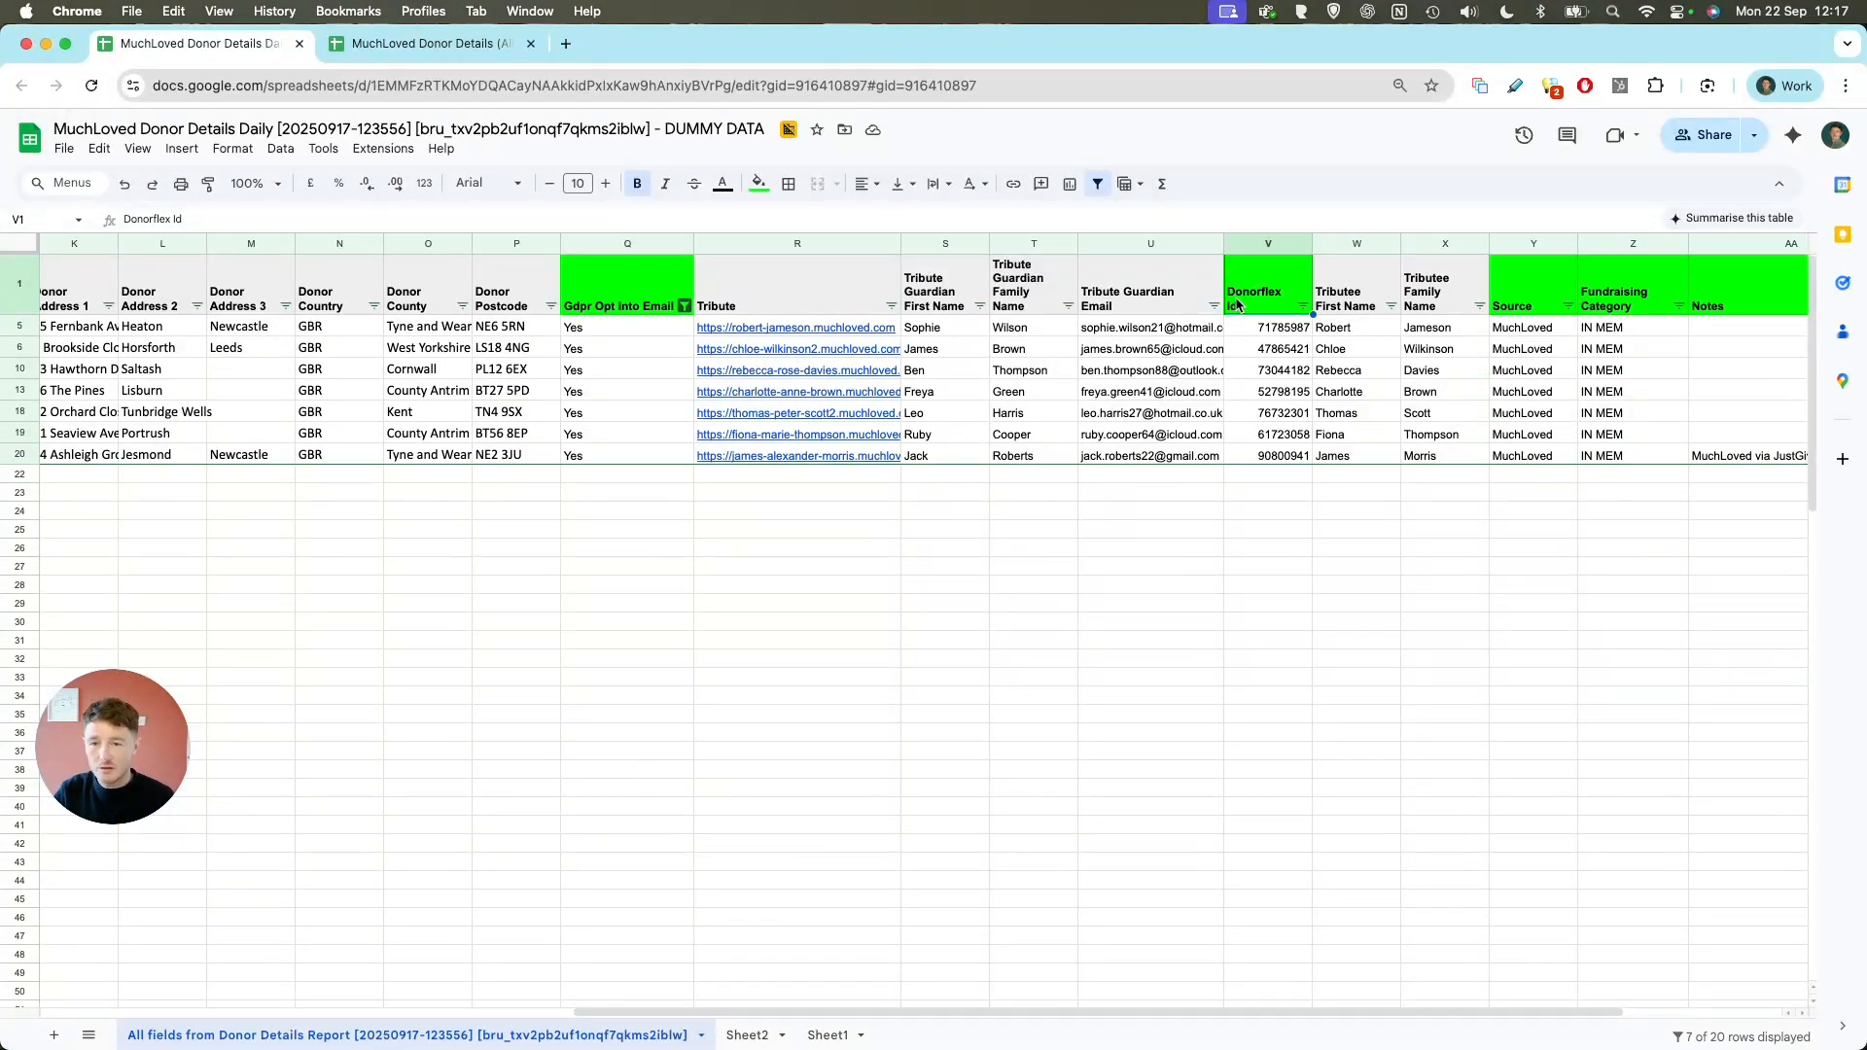
key(Right)
key(Right)
key(Right)
key(Right)
key(Right)
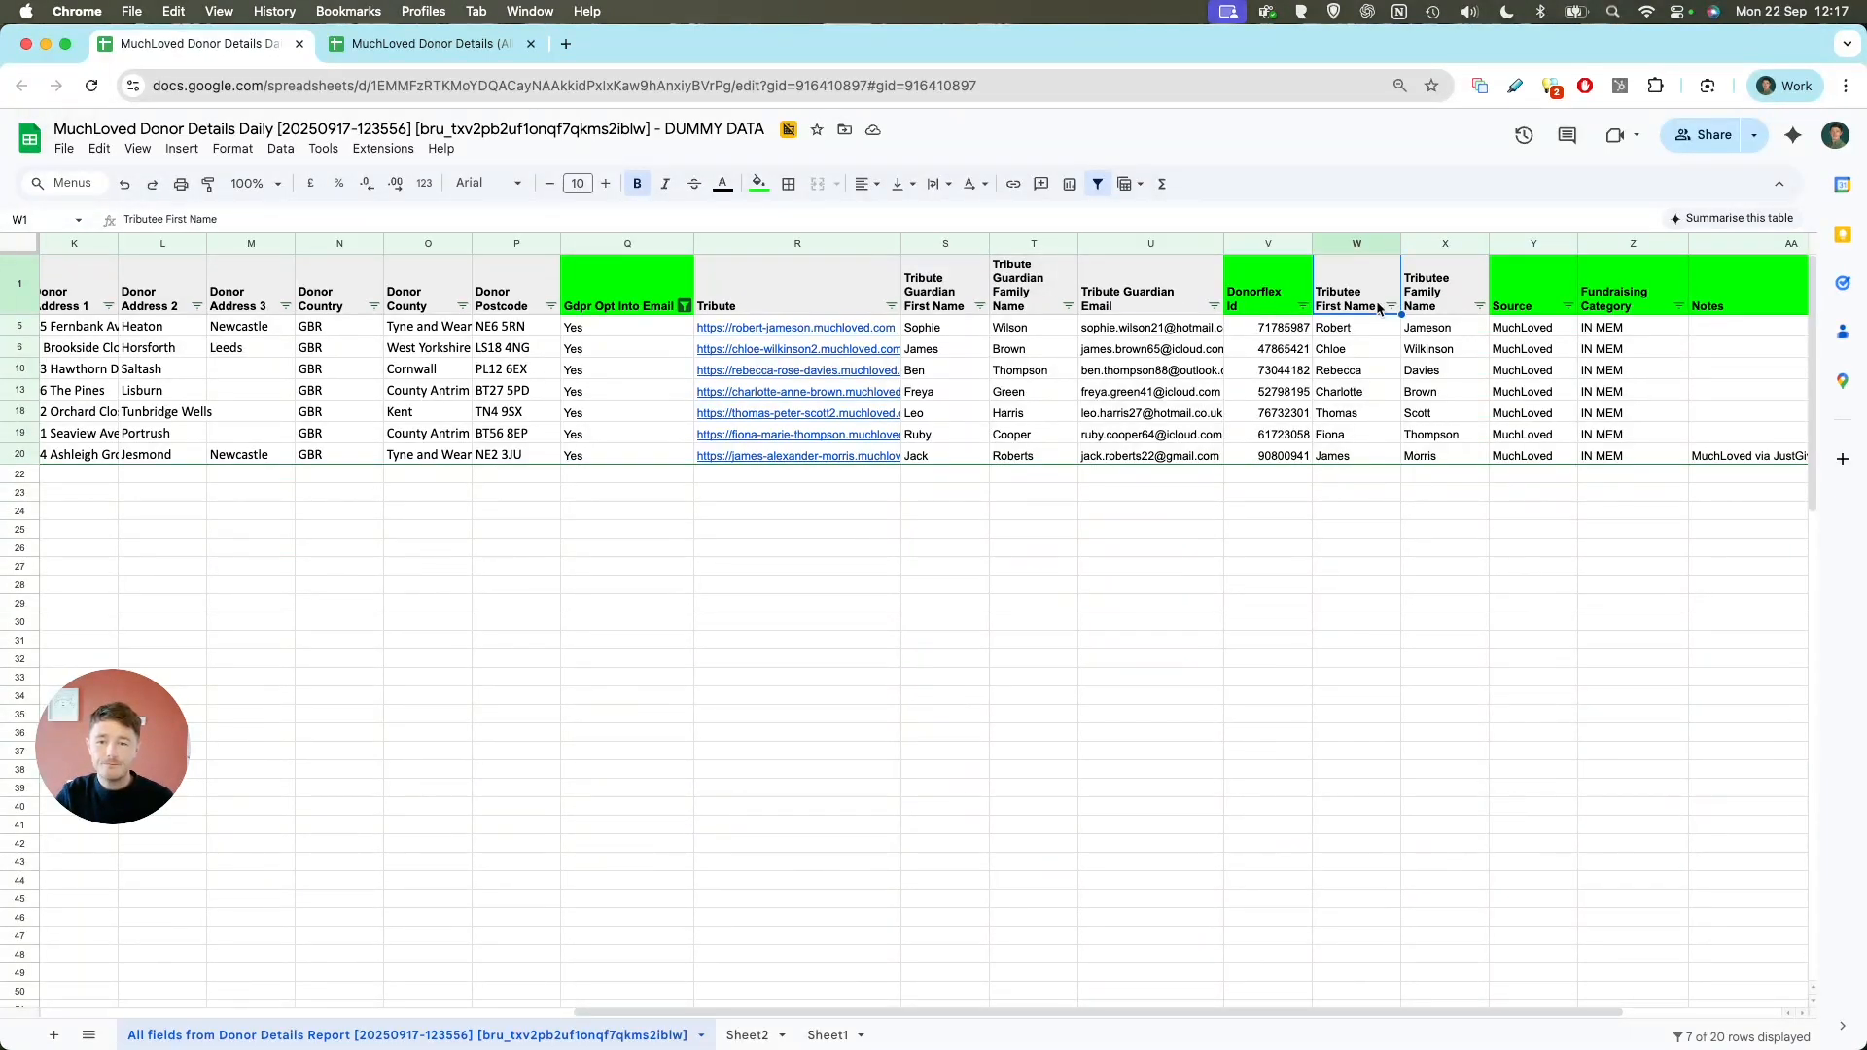
key(Left)
key(Left)
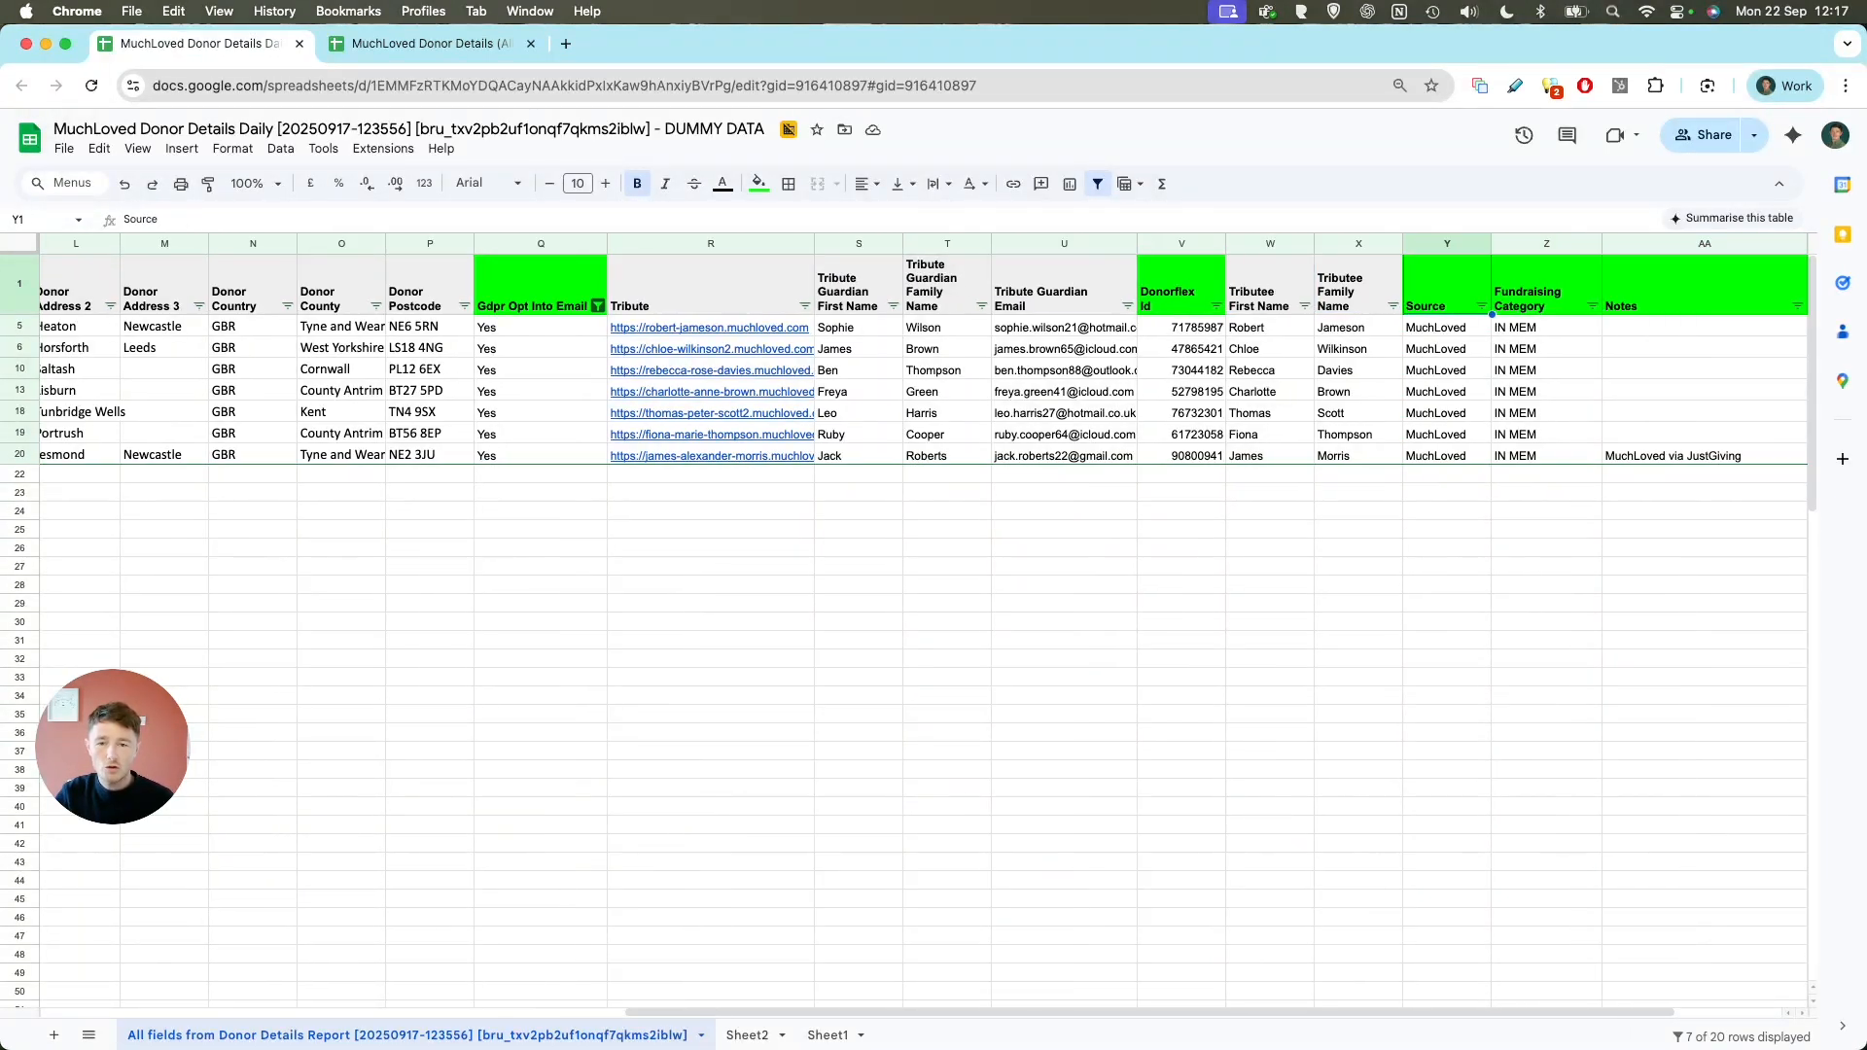
Check the Source and Fundraising Category values across the filtered donor rows
drag(1435, 327, 1438, 458)
click(1523, 329)
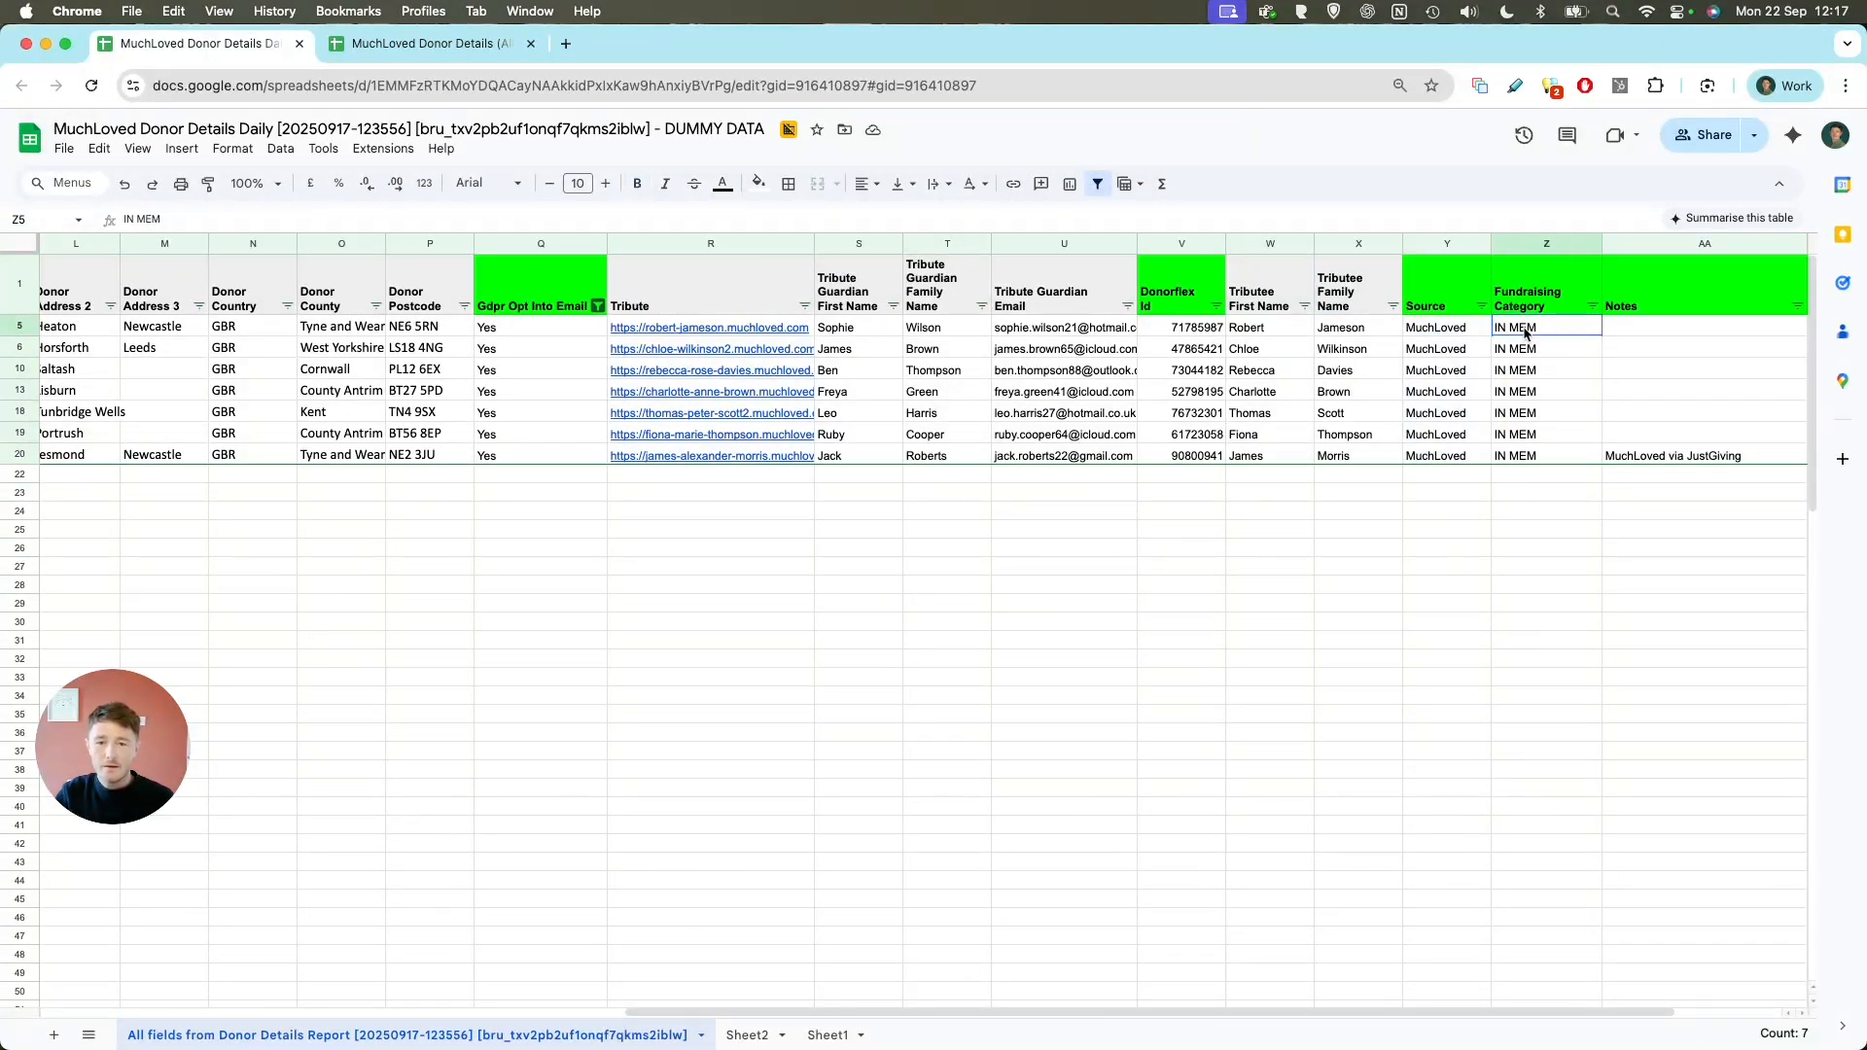
key(super+shift+Down)
drag(1523, 329, 1515, 454)
click(1517, 454)
Check the Notes column and its entry for the donation in row 20
click(1610, 303)
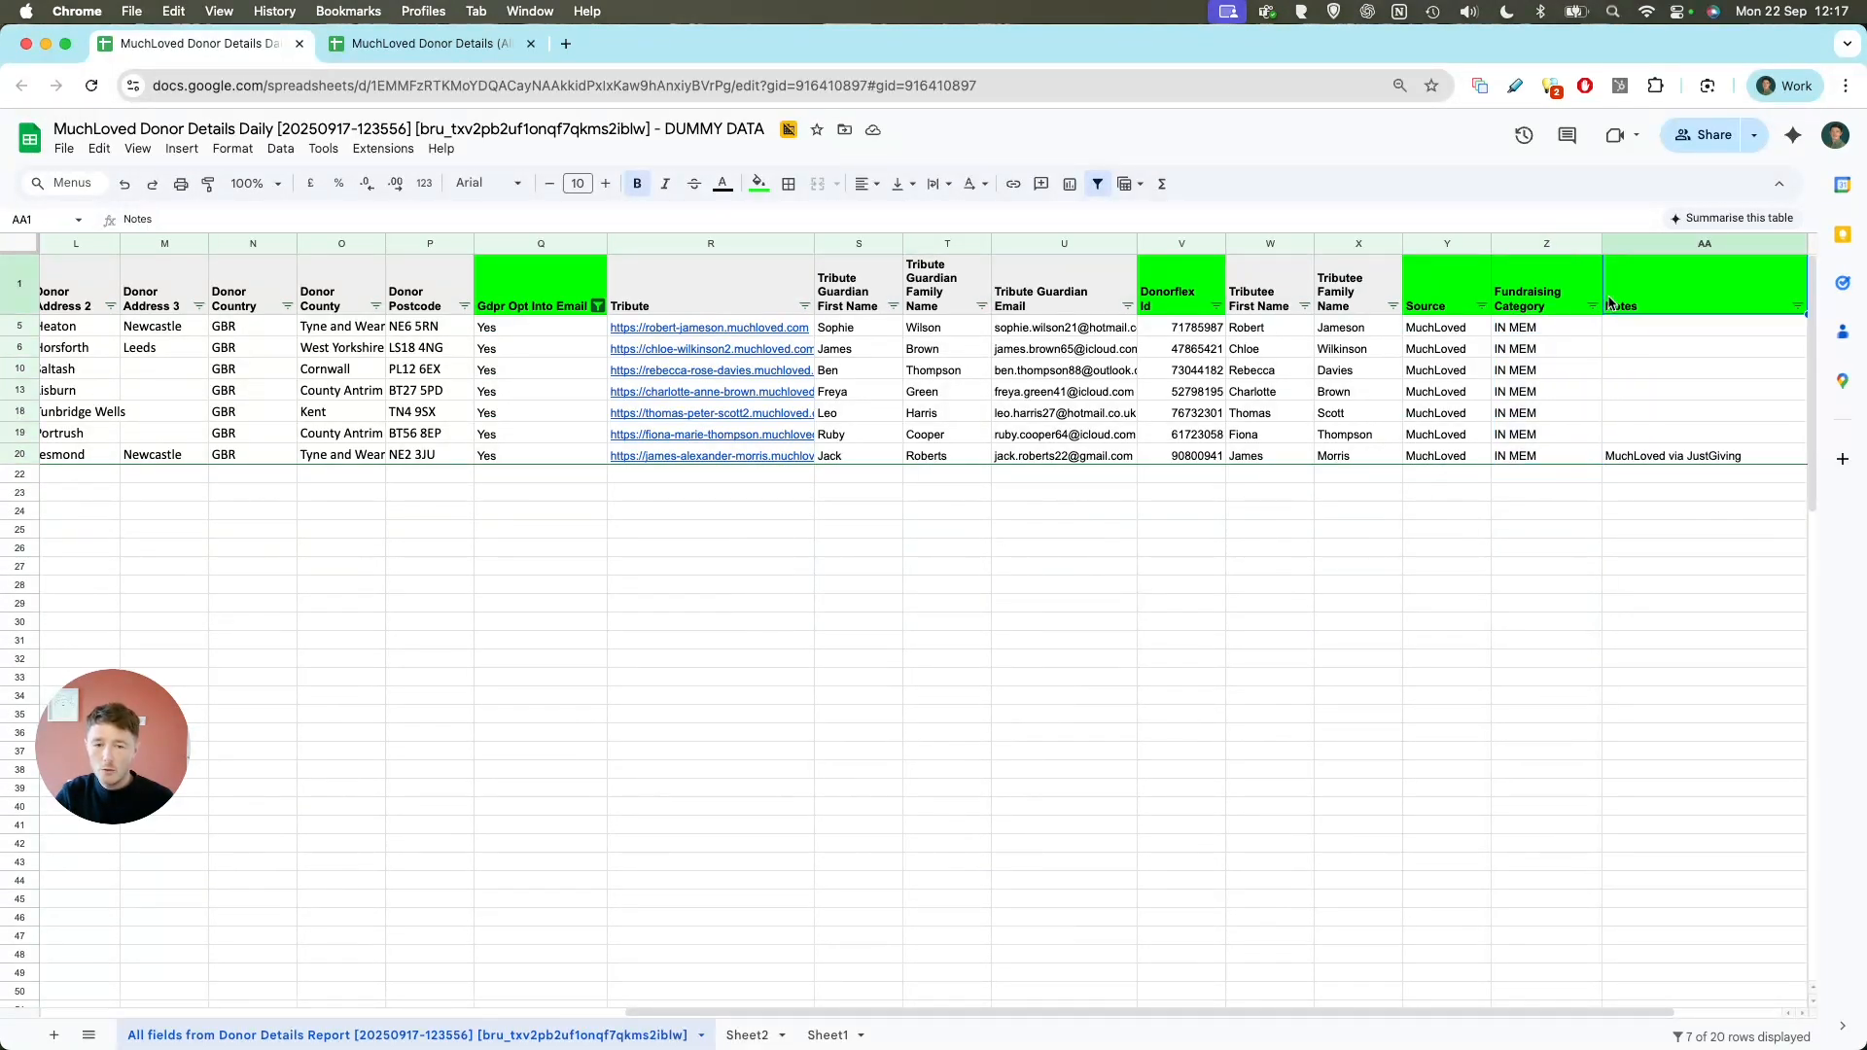
click(1659, 455)
scroll(1643, 447, left, 1)
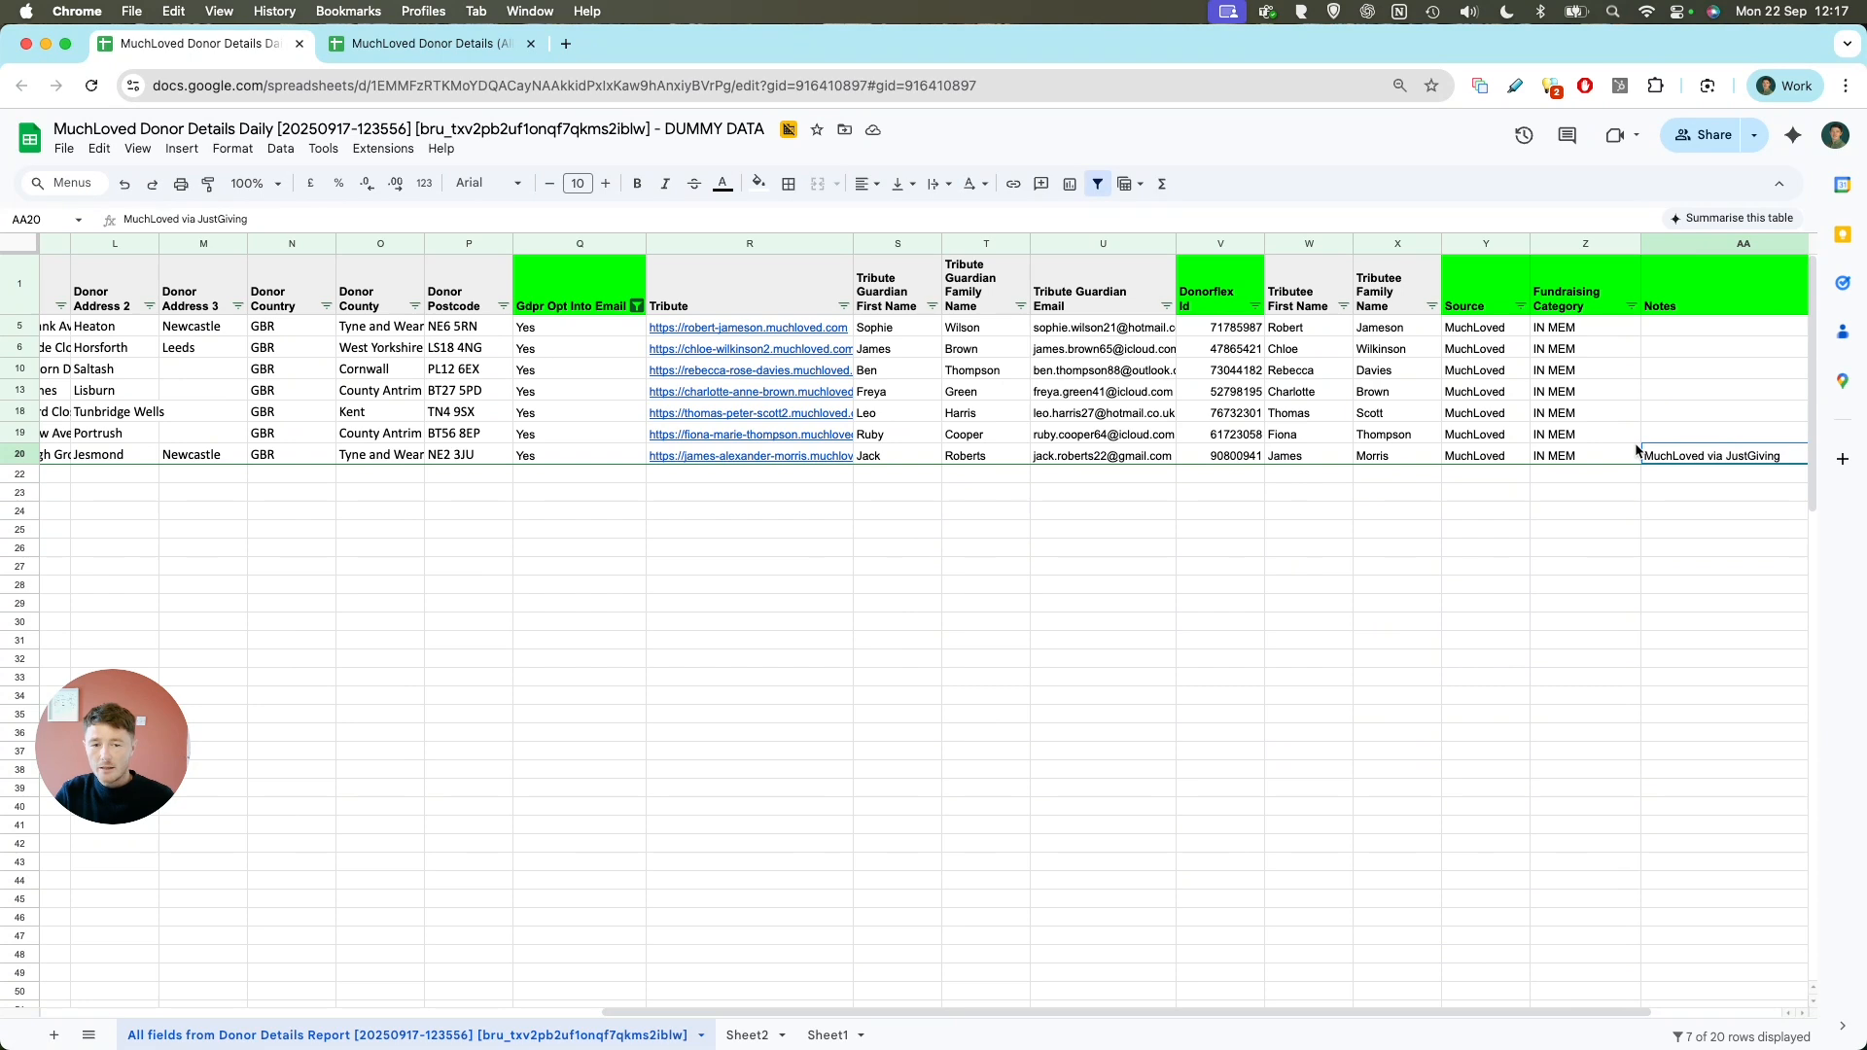
scroll(1639, 448, right, 3)
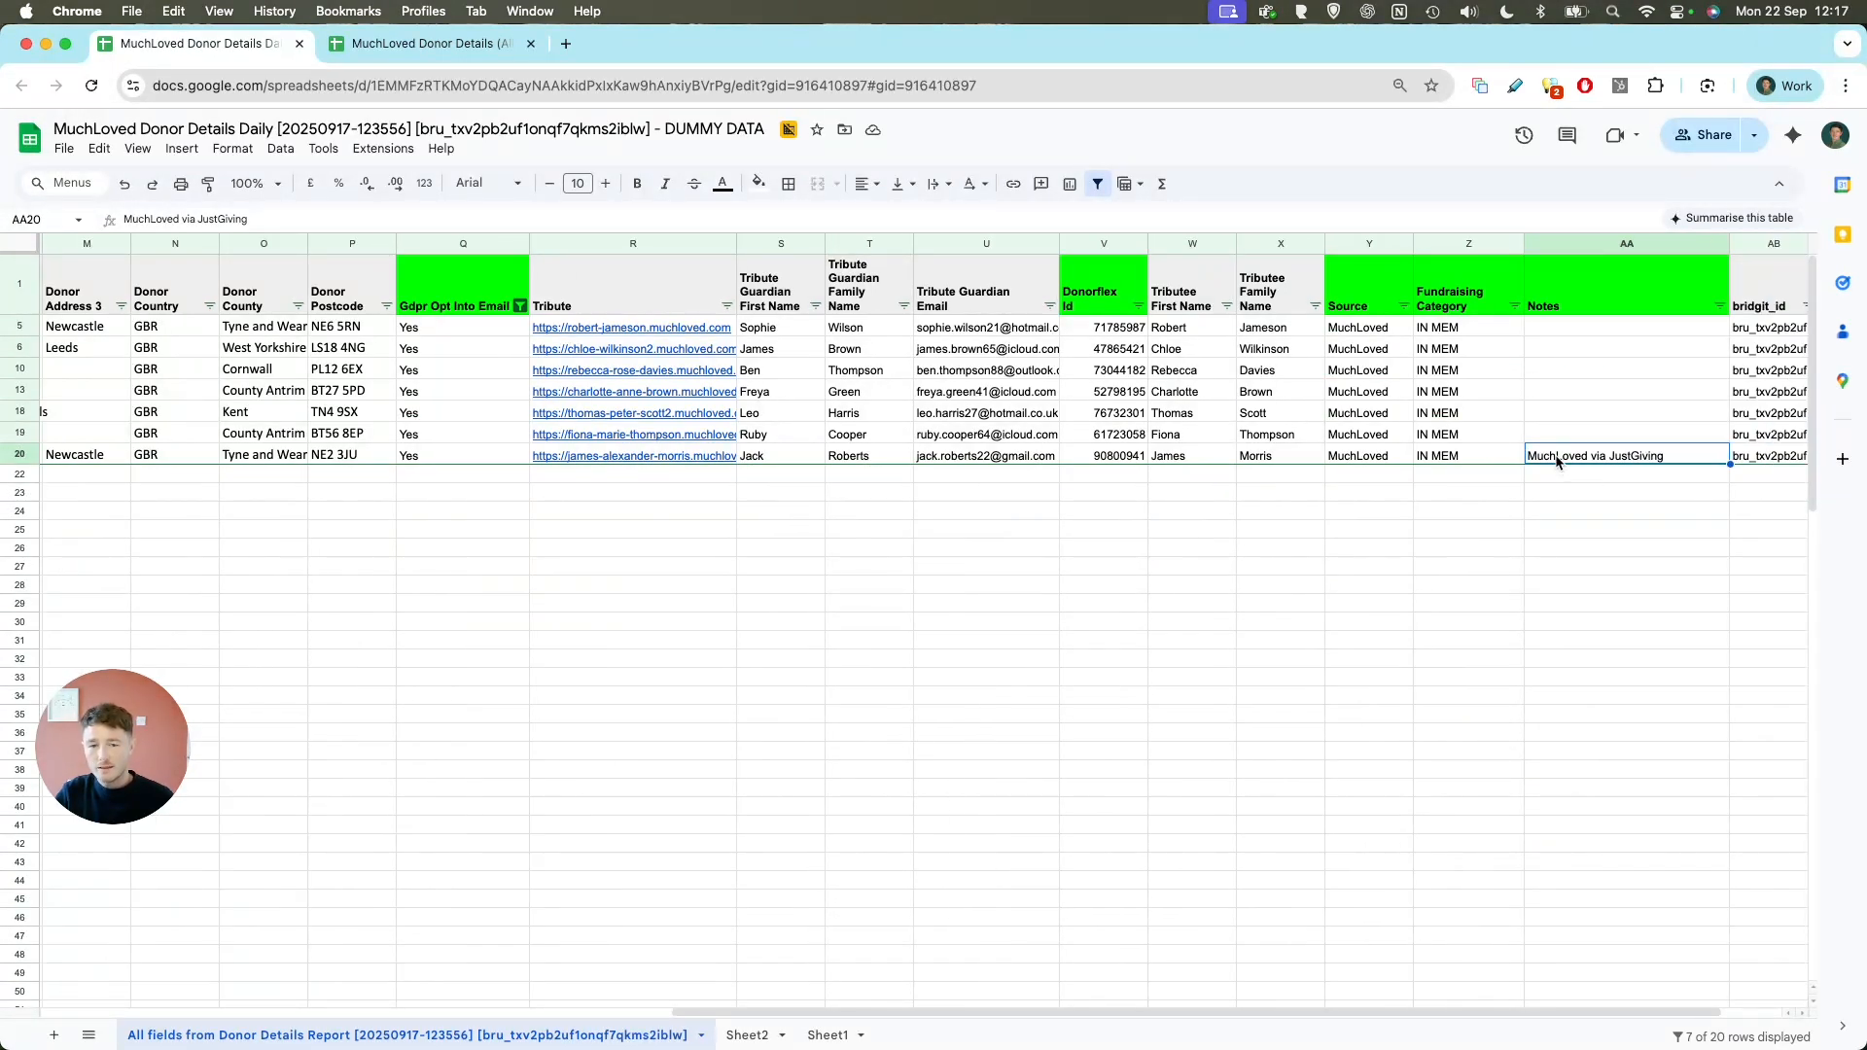
scroll(1543, 472, right, 2)
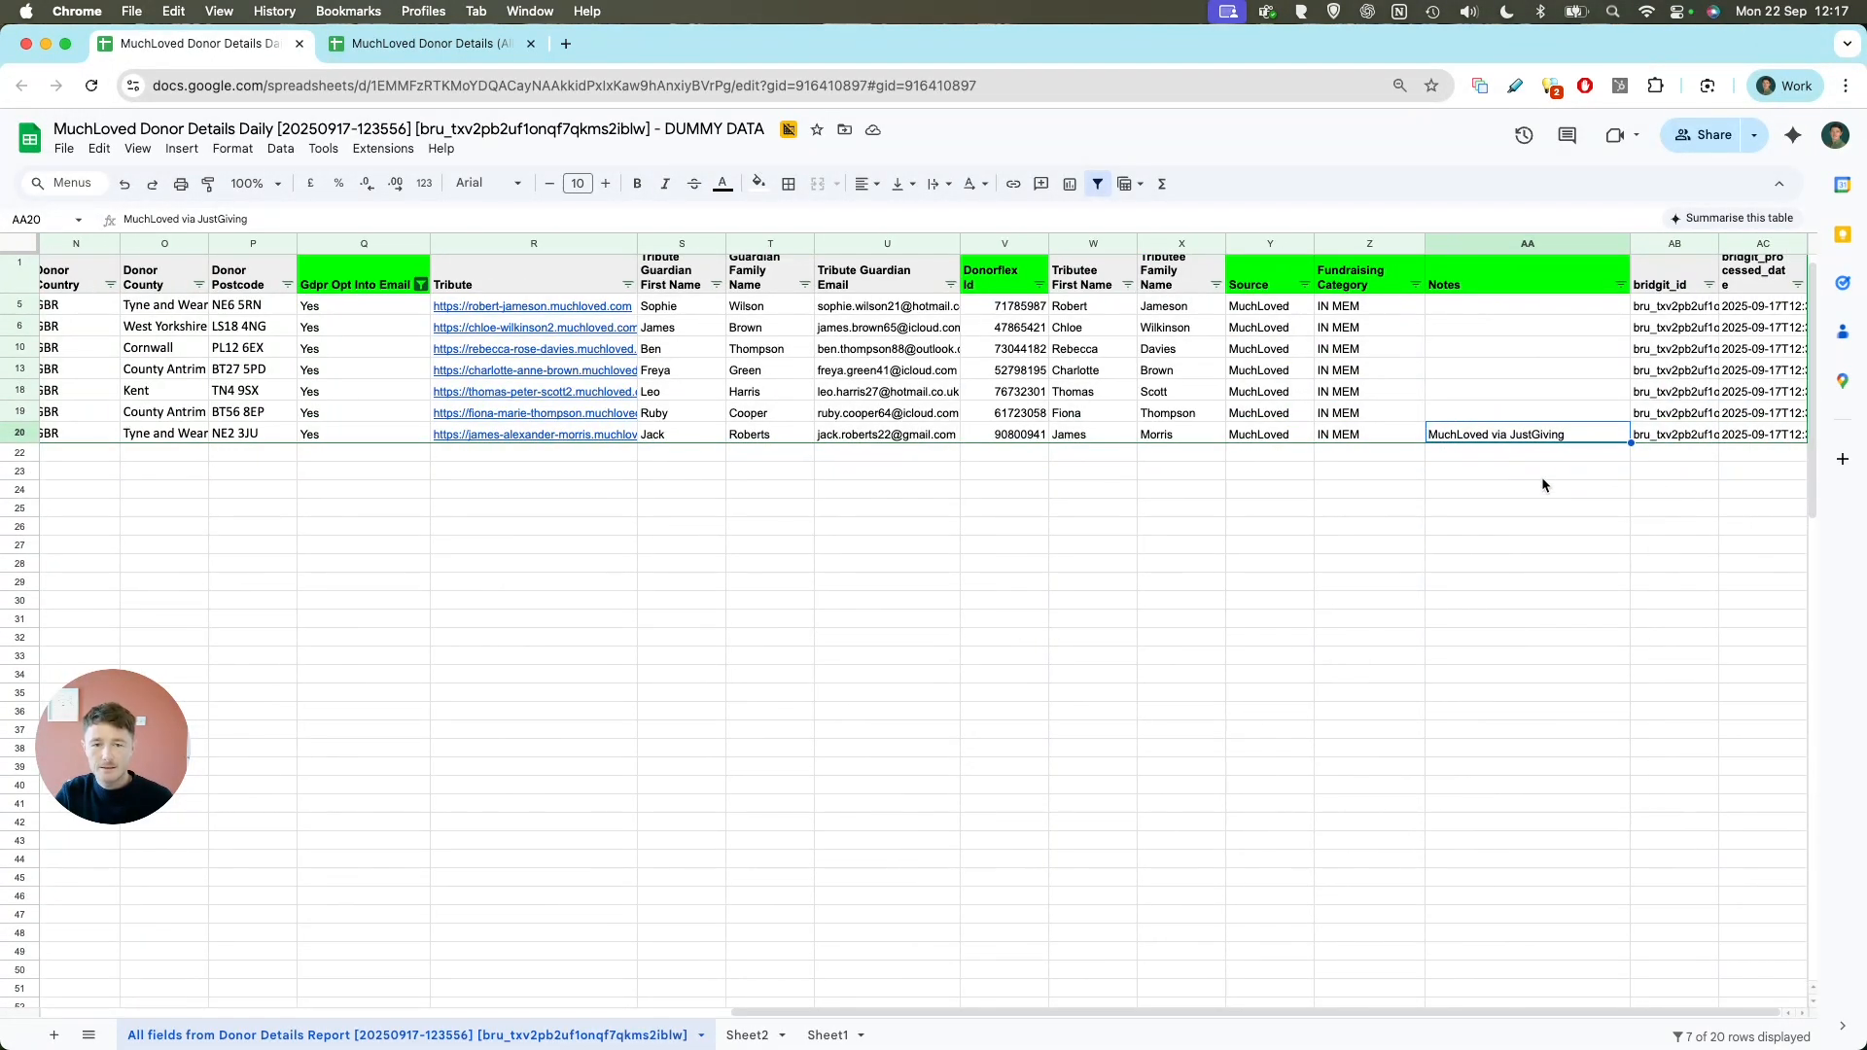
Examine the bridgit_id and bridgit_processed_date columns at the end of the daily report
scroll(1666, 402, up, 1)
drag(1666, 303, 1762, 294)
drag(1759, 292, 1695, 286)
click(1694, 285)
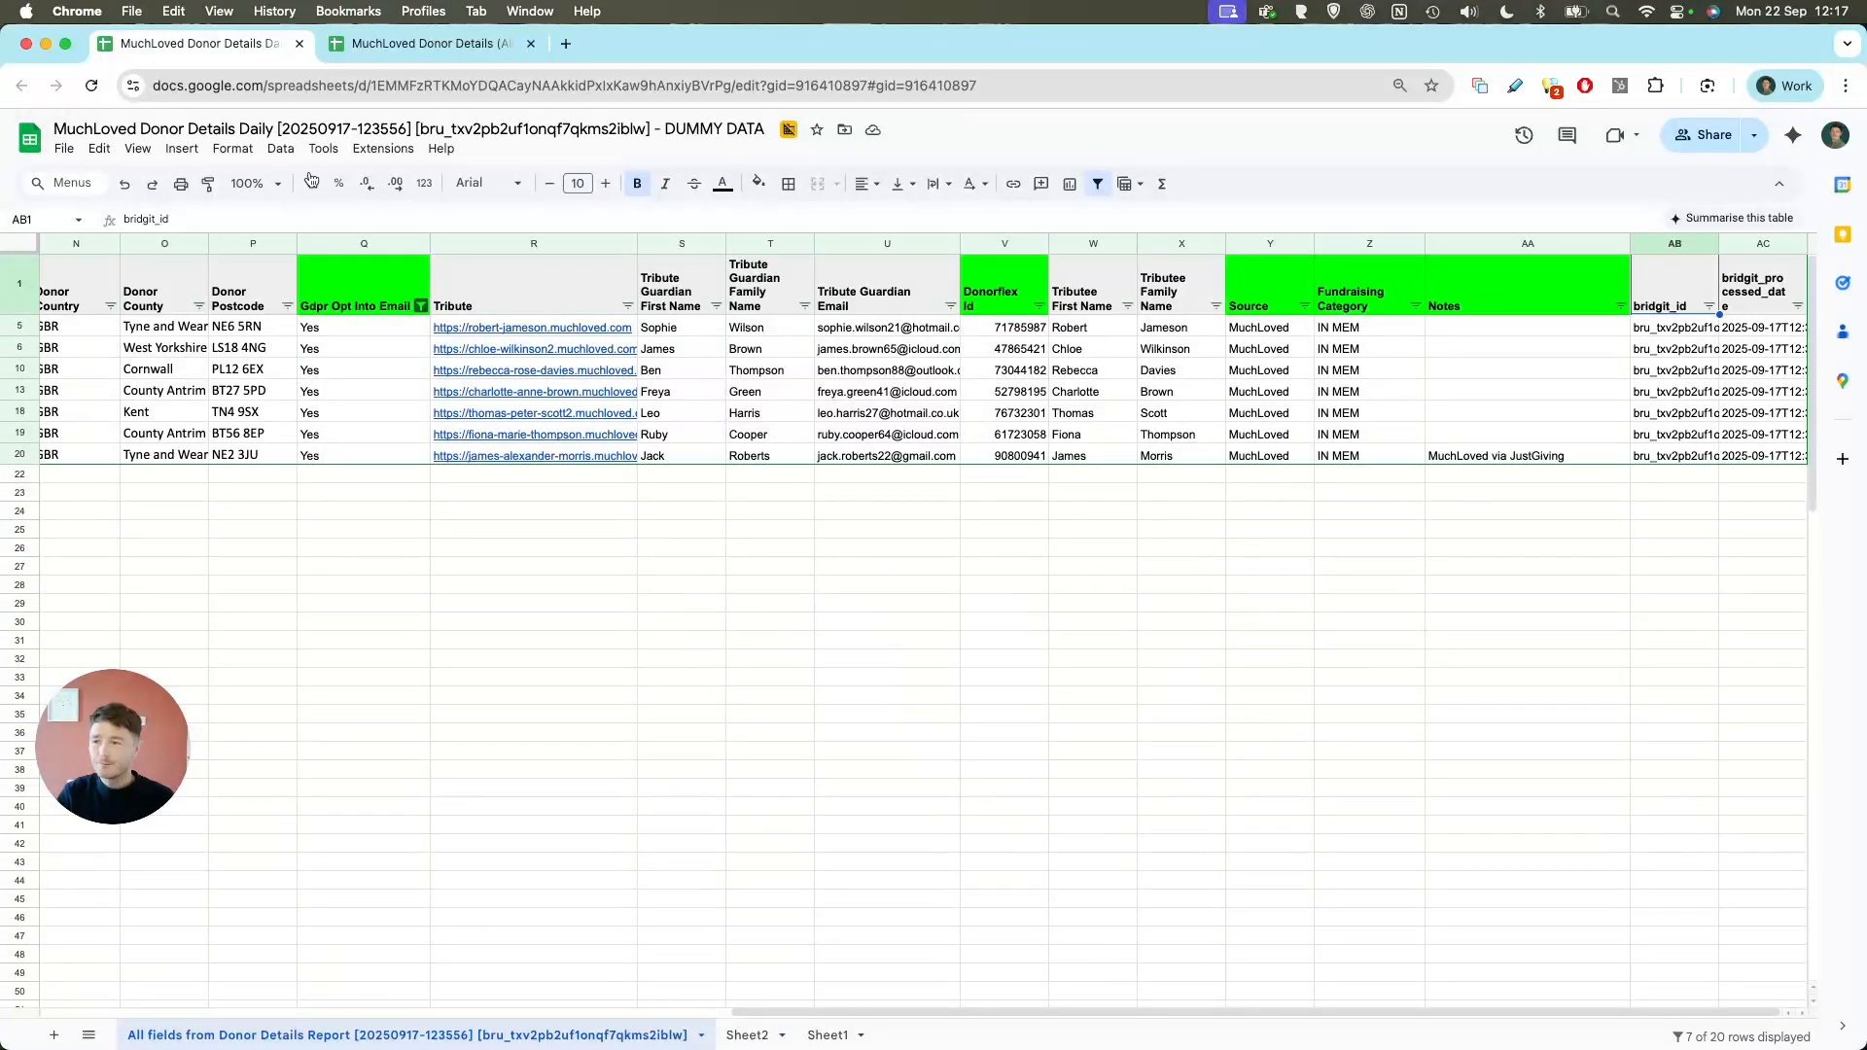
Switch to the MuchLoved Donor Details (All fields) spreadsheet and examine its donation, donor and funeral contact columns
click(417, 50)
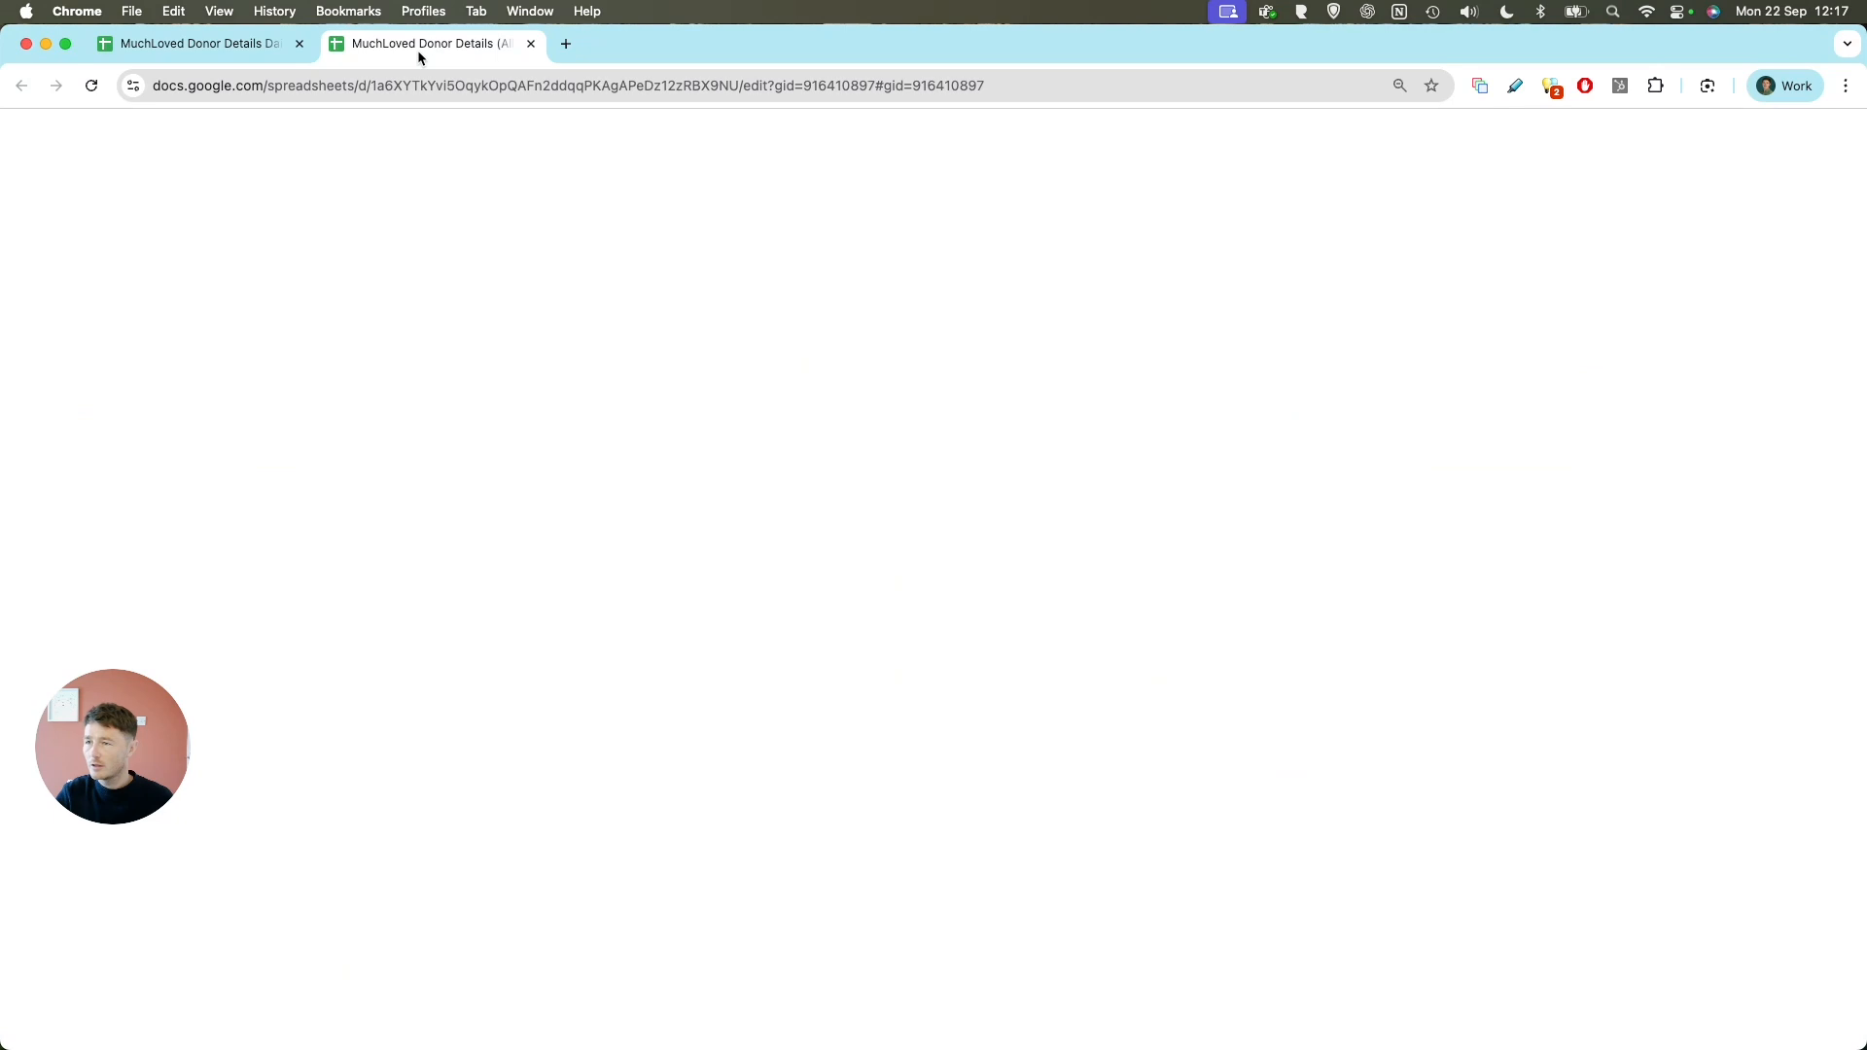
scroll(762, 364, left, 20)
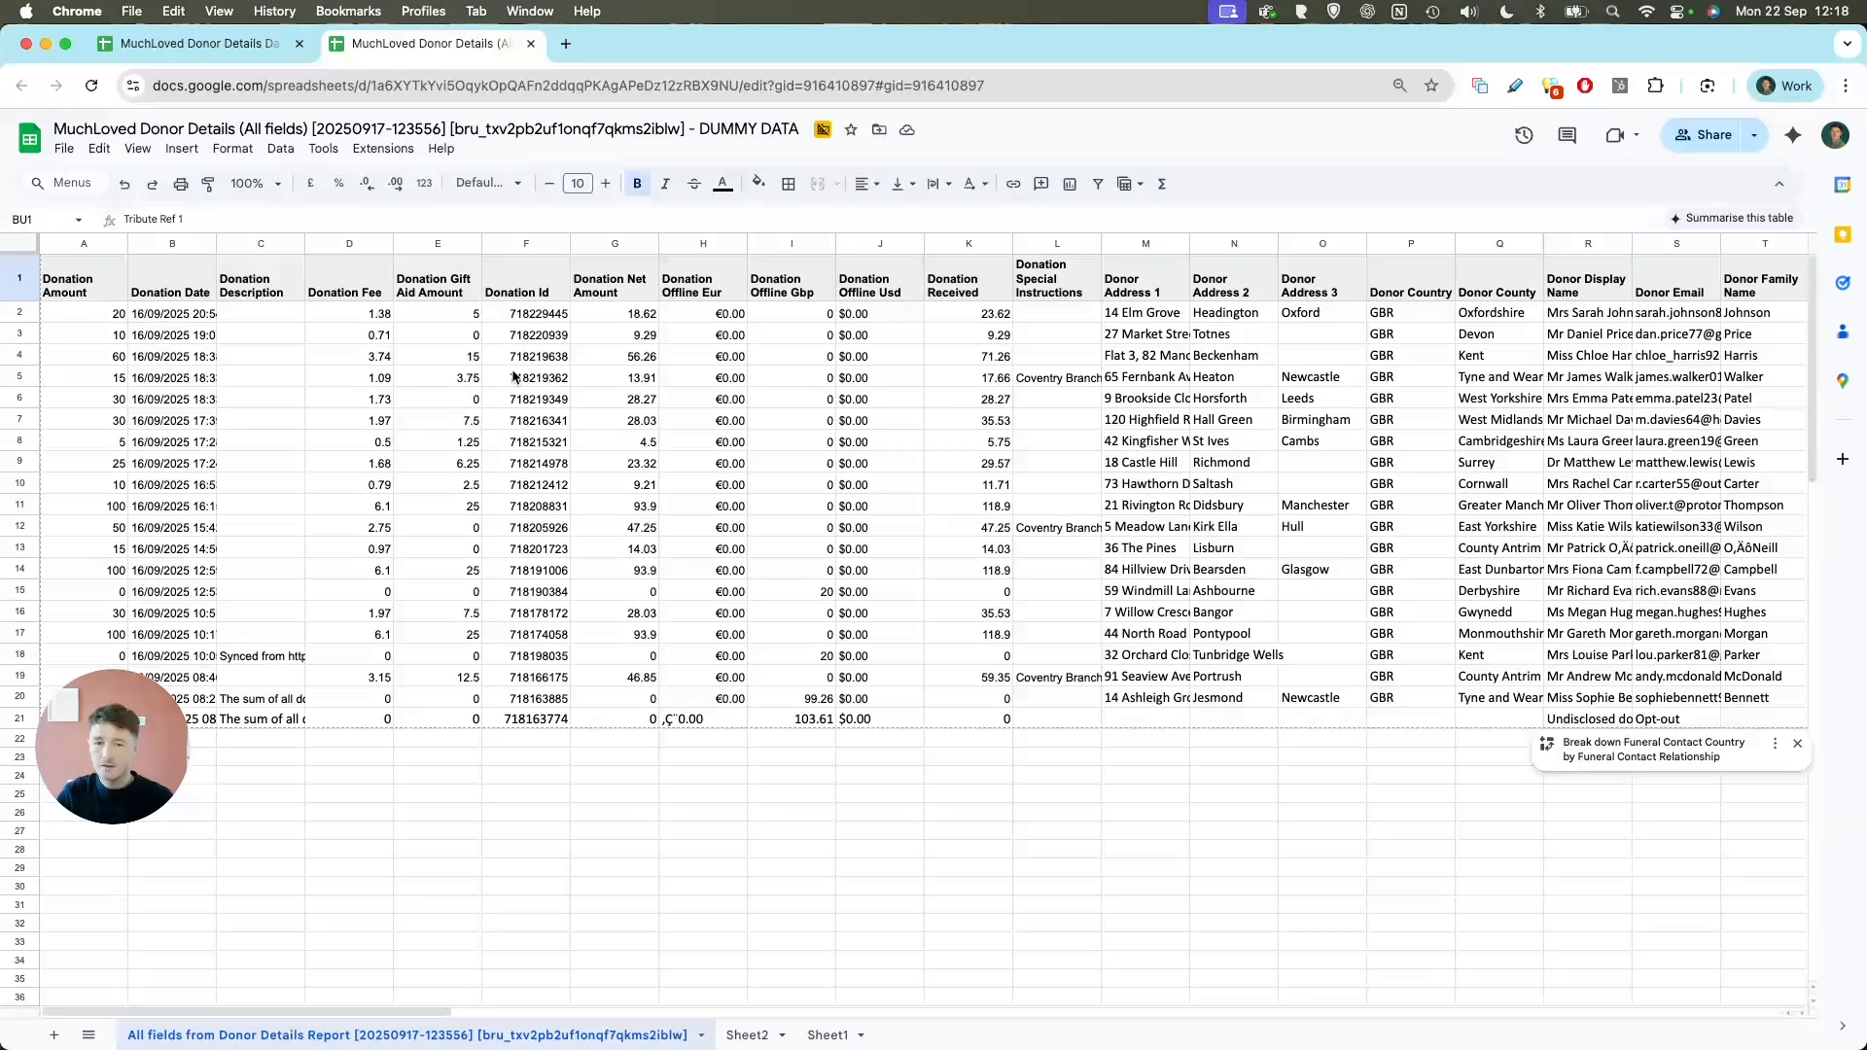
scroll(515, 376, right, 10)
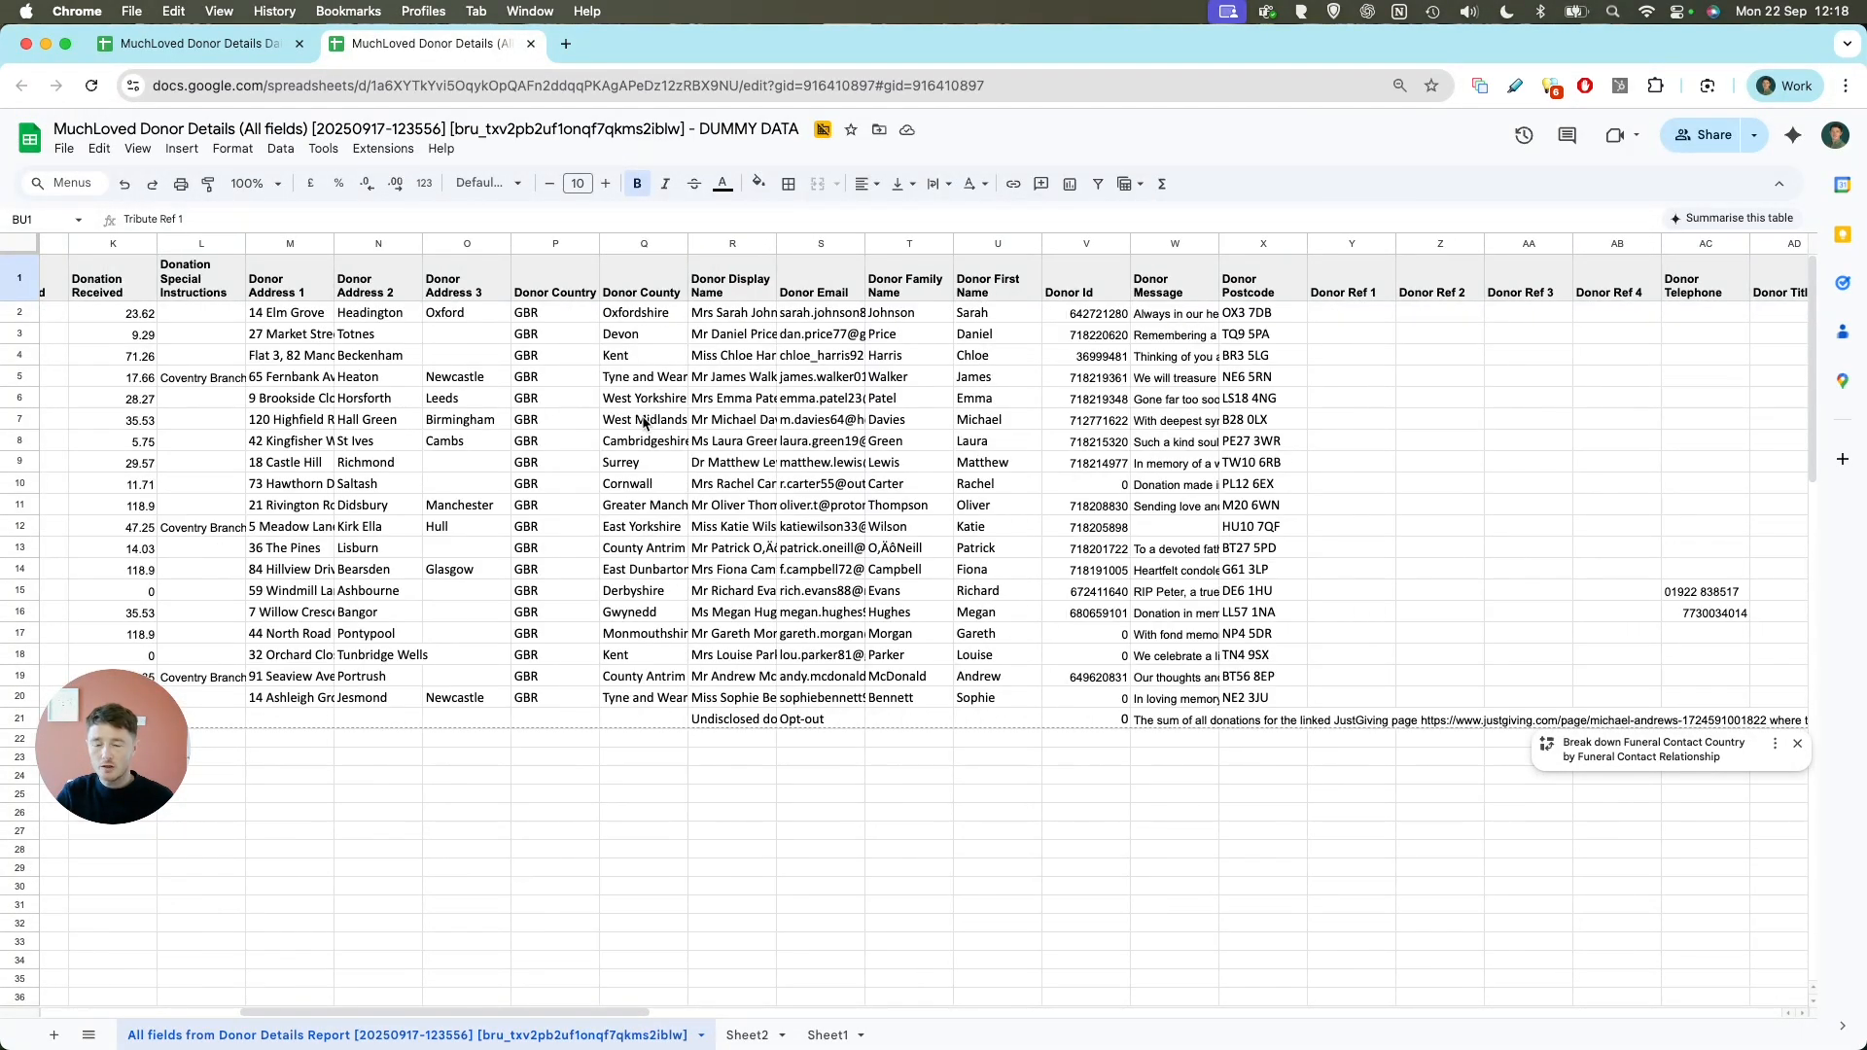
scroll(645, 423, right, 15)
scroll(666, 434, right, 15)
Check the Gdpr Opt Into Email values in the all-fields report and examine the remaining columns through bridgit_processed_date
drag(1399, 289, 1366, 677)
click(1368, 676)
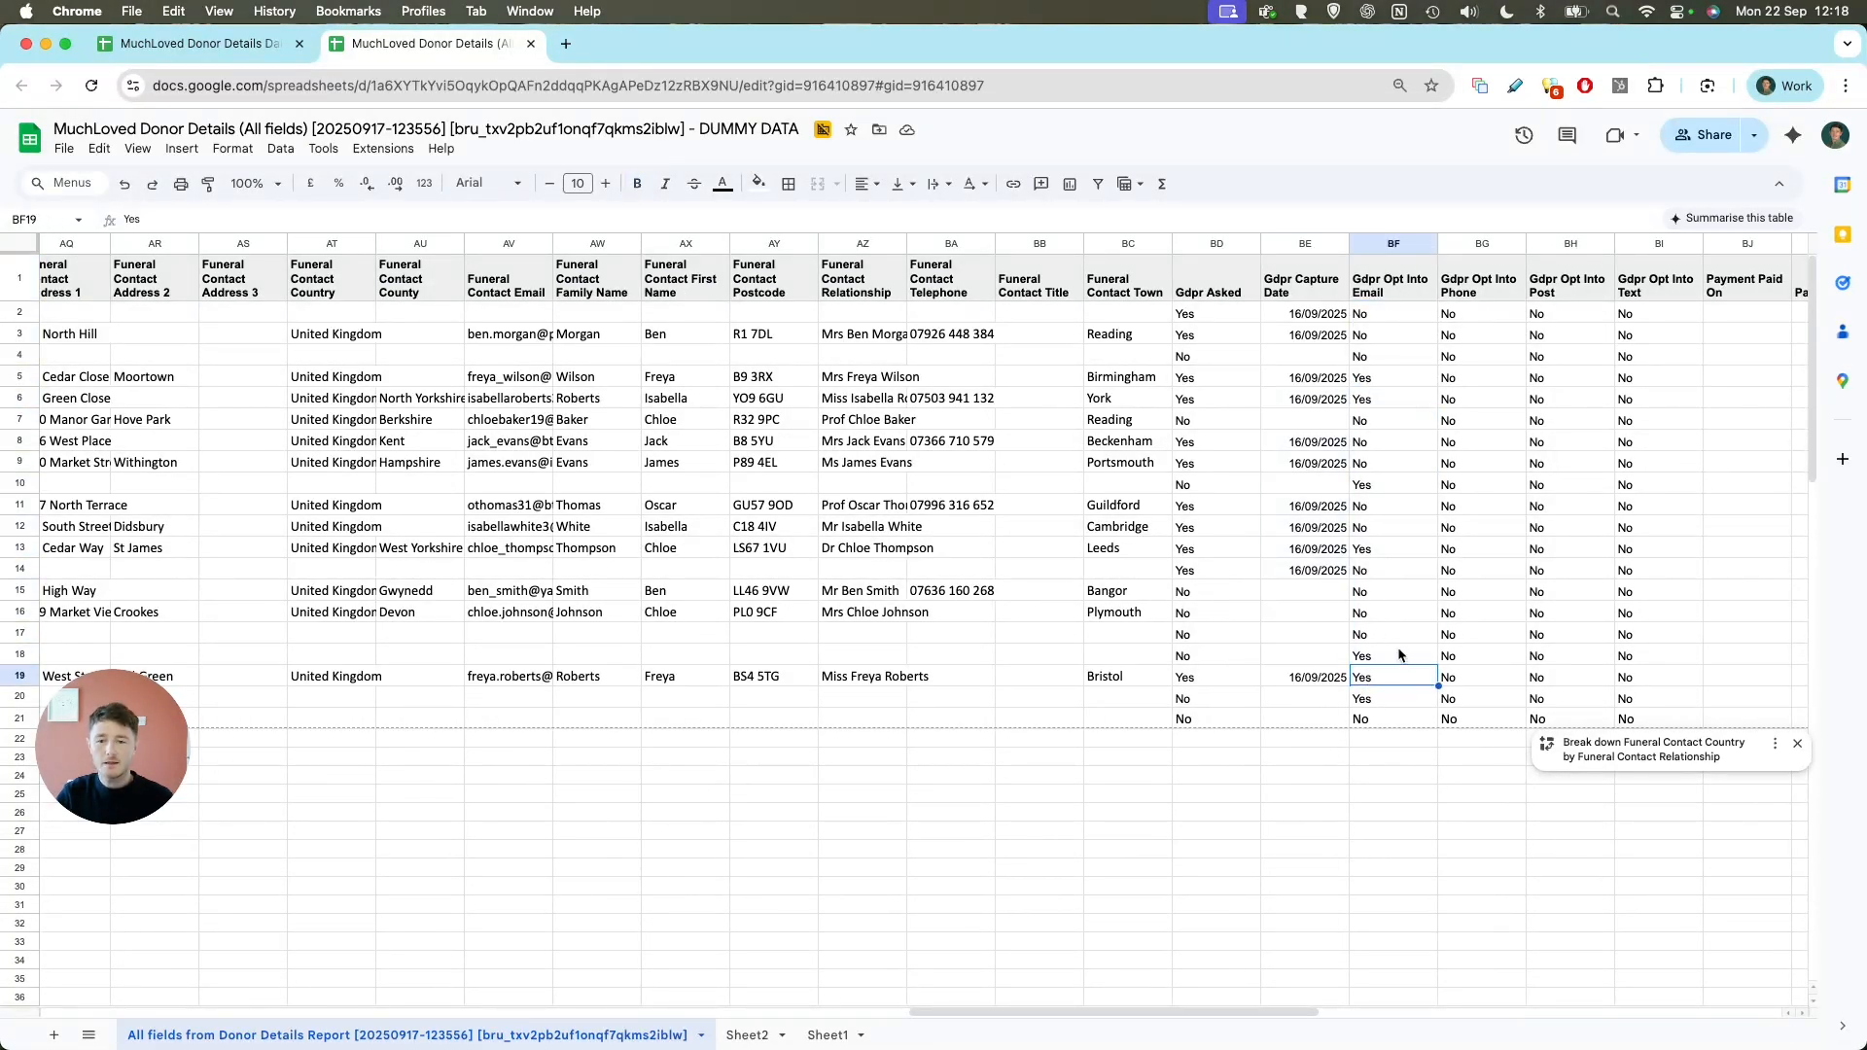
scroll(1361, 603, left, 2)
scroll(1351, 580, left, 20)
scroll(1347, 571, right, 20)
scroll(1342, 582, right, 20)
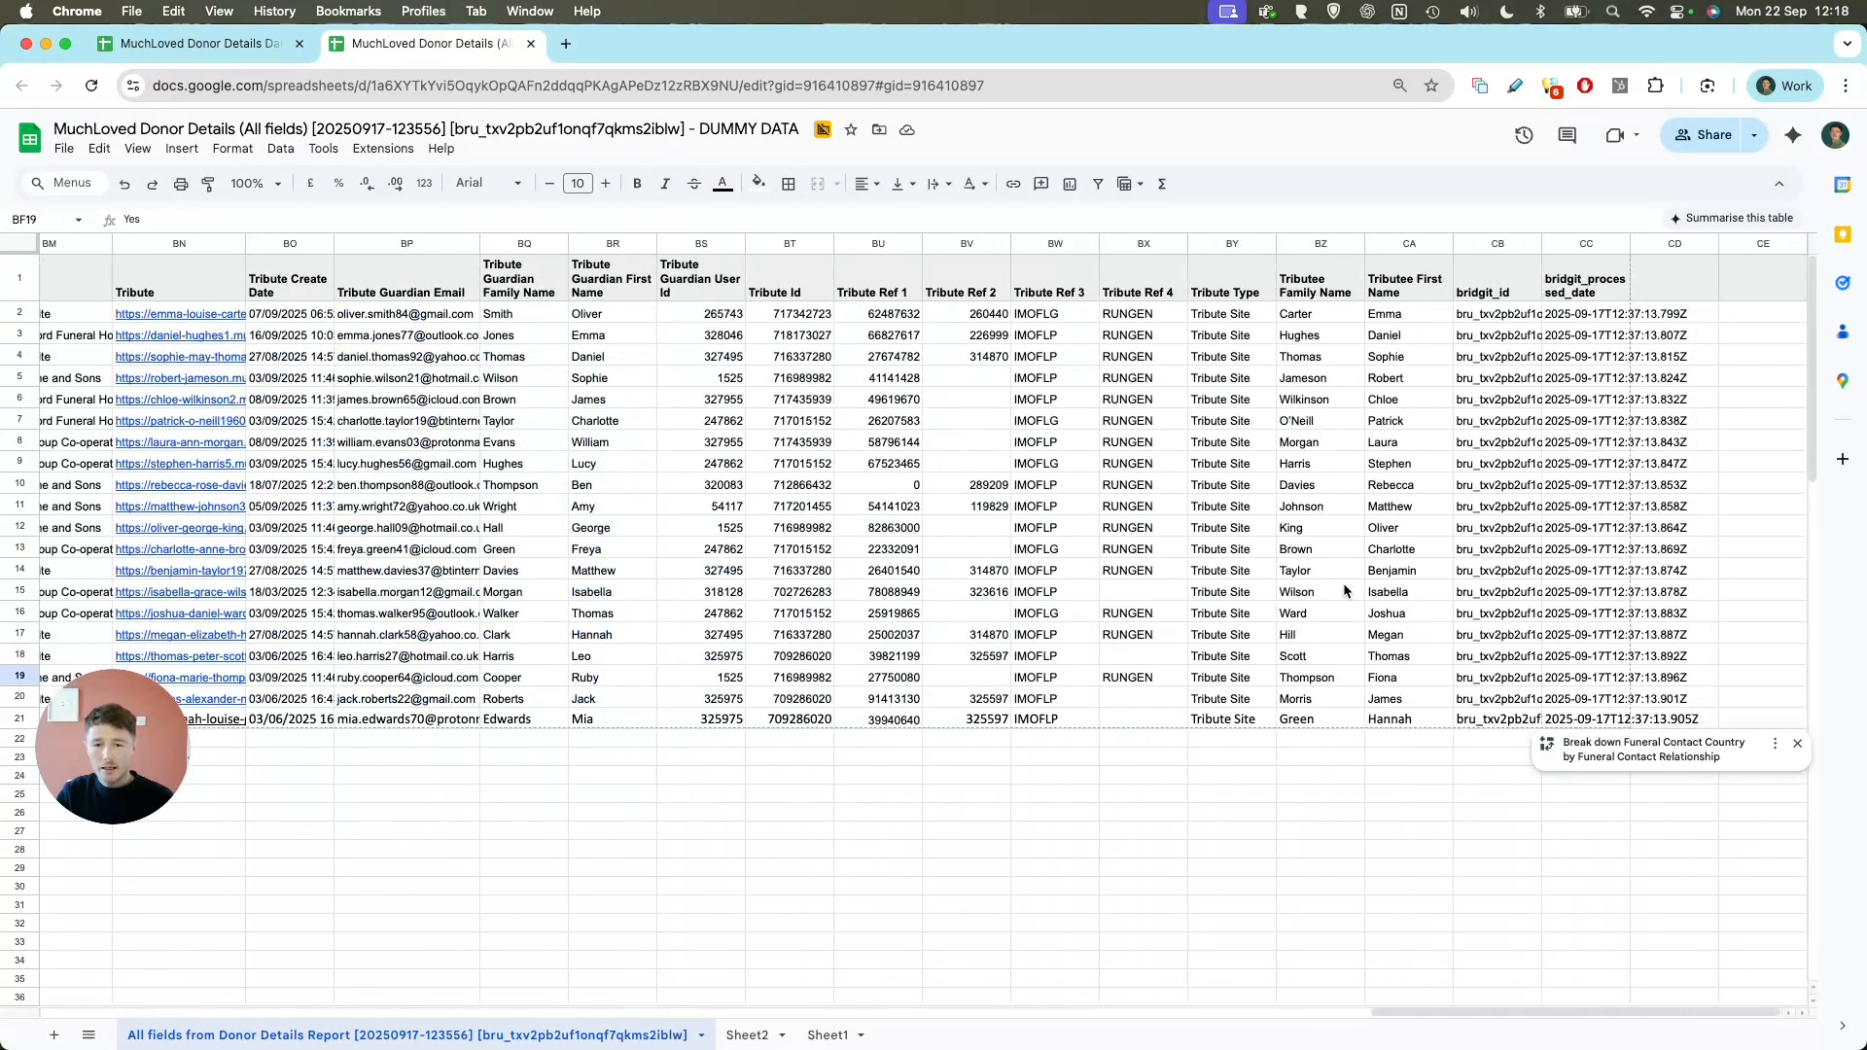
Return to the MuchLoved Donor Details Daily spreadsheet and review its columns from Tribute to bridgit_processed_date
click(200, 43)
scroll(825, 406, left, 1)
scroll(826, 408, right, 12)
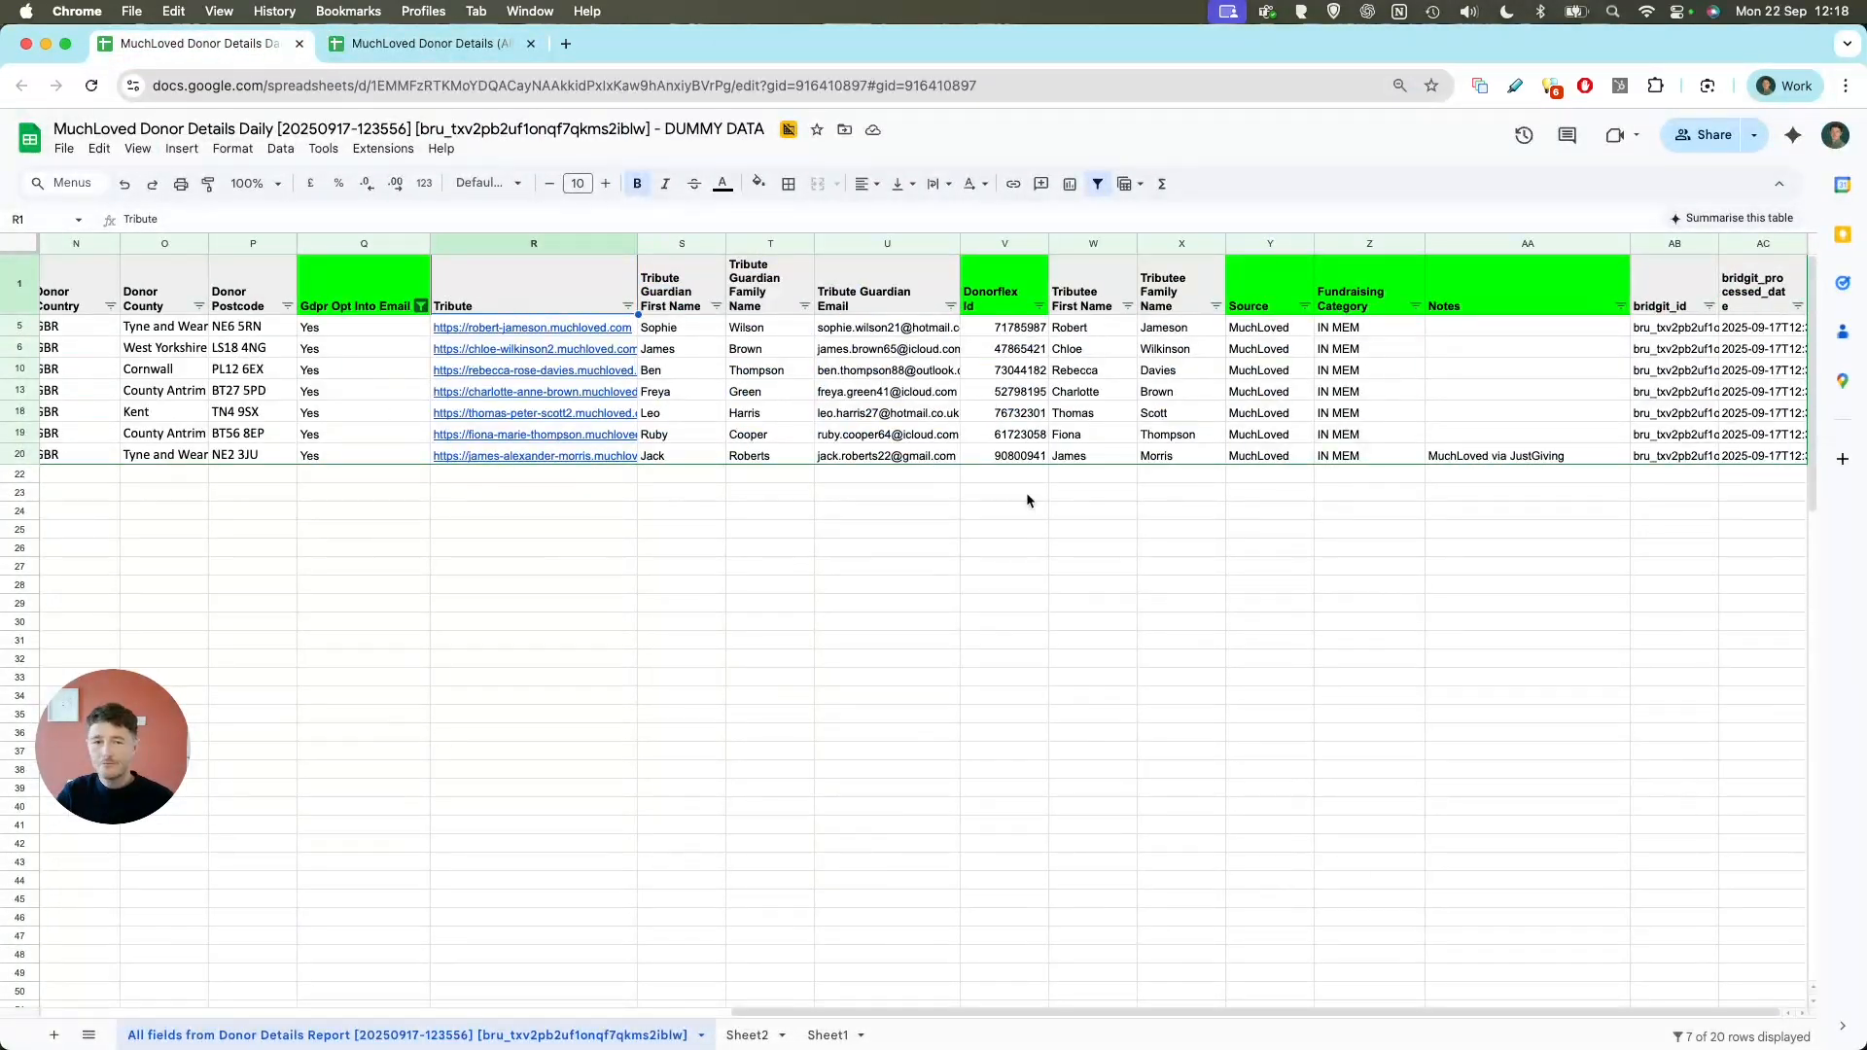